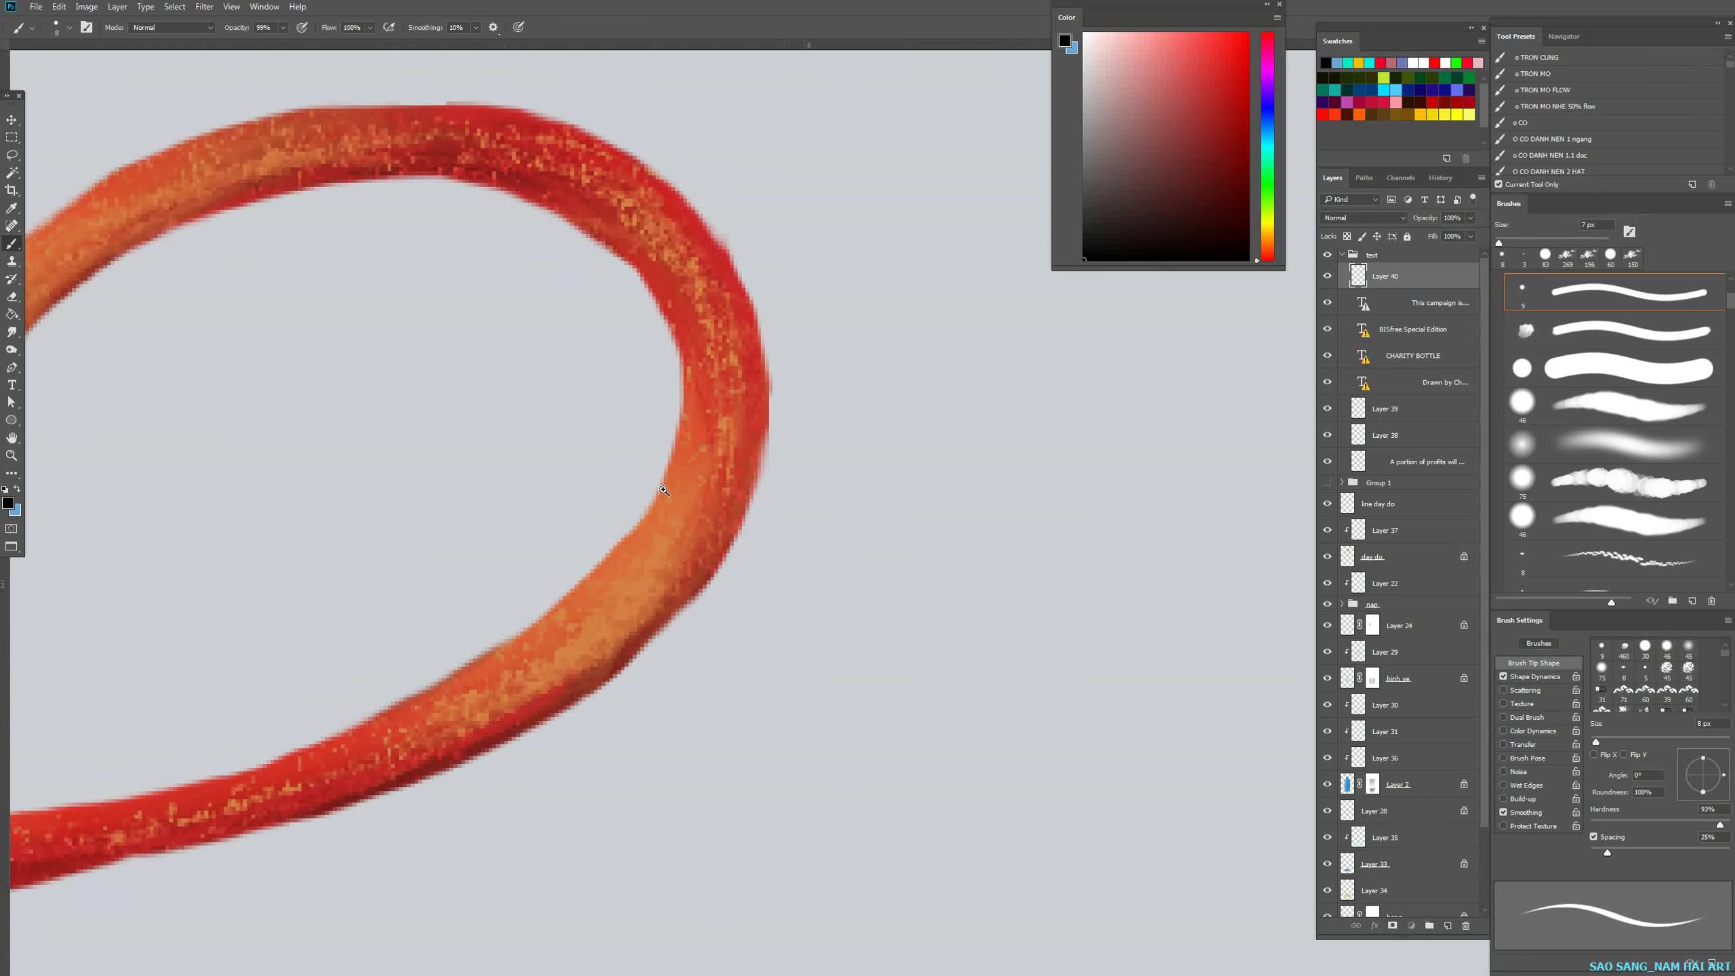
Brush black guide curves along the inner and outer edges of the rope loop's lower bend.
{"action": "left_click_drag", "start_coordinate": [679, 425], "coordinate": [573, 578]}
{"action": "mouse_move", "coordinate": [791, 412]}
{"action": "left_mouse_down"}
{"action": "mouse_move", "coordinate": [728, 587]}
{"action": "mouse_move", "coordinate": [627, 692]}
{"action": "left_mouse_up"}
{"action": "mouse_move", "coordinate": [799, 751]}
{"action": "left_mouse_down"}
{"action": "mouse_move", "coordinate": [381, 707]}
{"action": "mouse_move", "coordinate": [548, 254]}
{"action": "mouse_move", "coordinate": [880, 316]}
{"action": "mouse_move", "coordinate": [899, 694]}
{"action": "mouse_move", "coordinate": [750, 819]}
{"action": "left_mouse_up"}
{"action": "key", "text": "ctrl+z"}
{"action": "left_click_drag", "start_coordinate": [786, 572], "coordinate": [528, 594]}
{"action": "left_click_drag", "start_coordinate": [398, 560], "coordinate": [438, 539]}
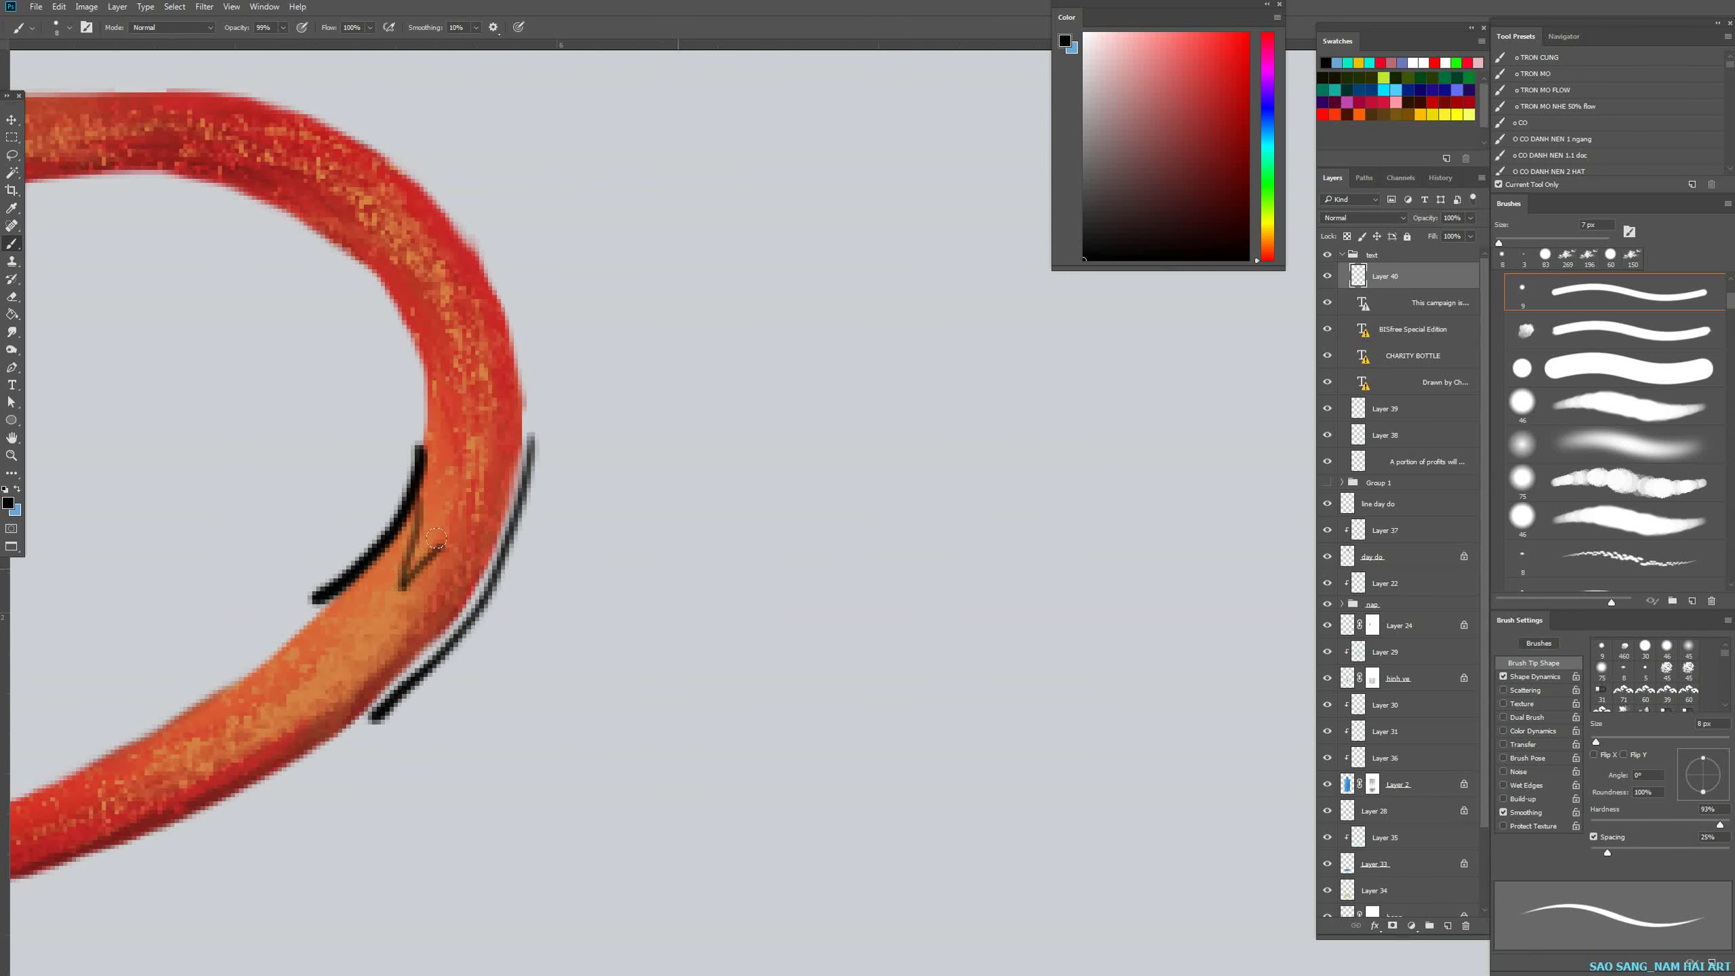
{"action": "key", "text": "ctrl+z"}
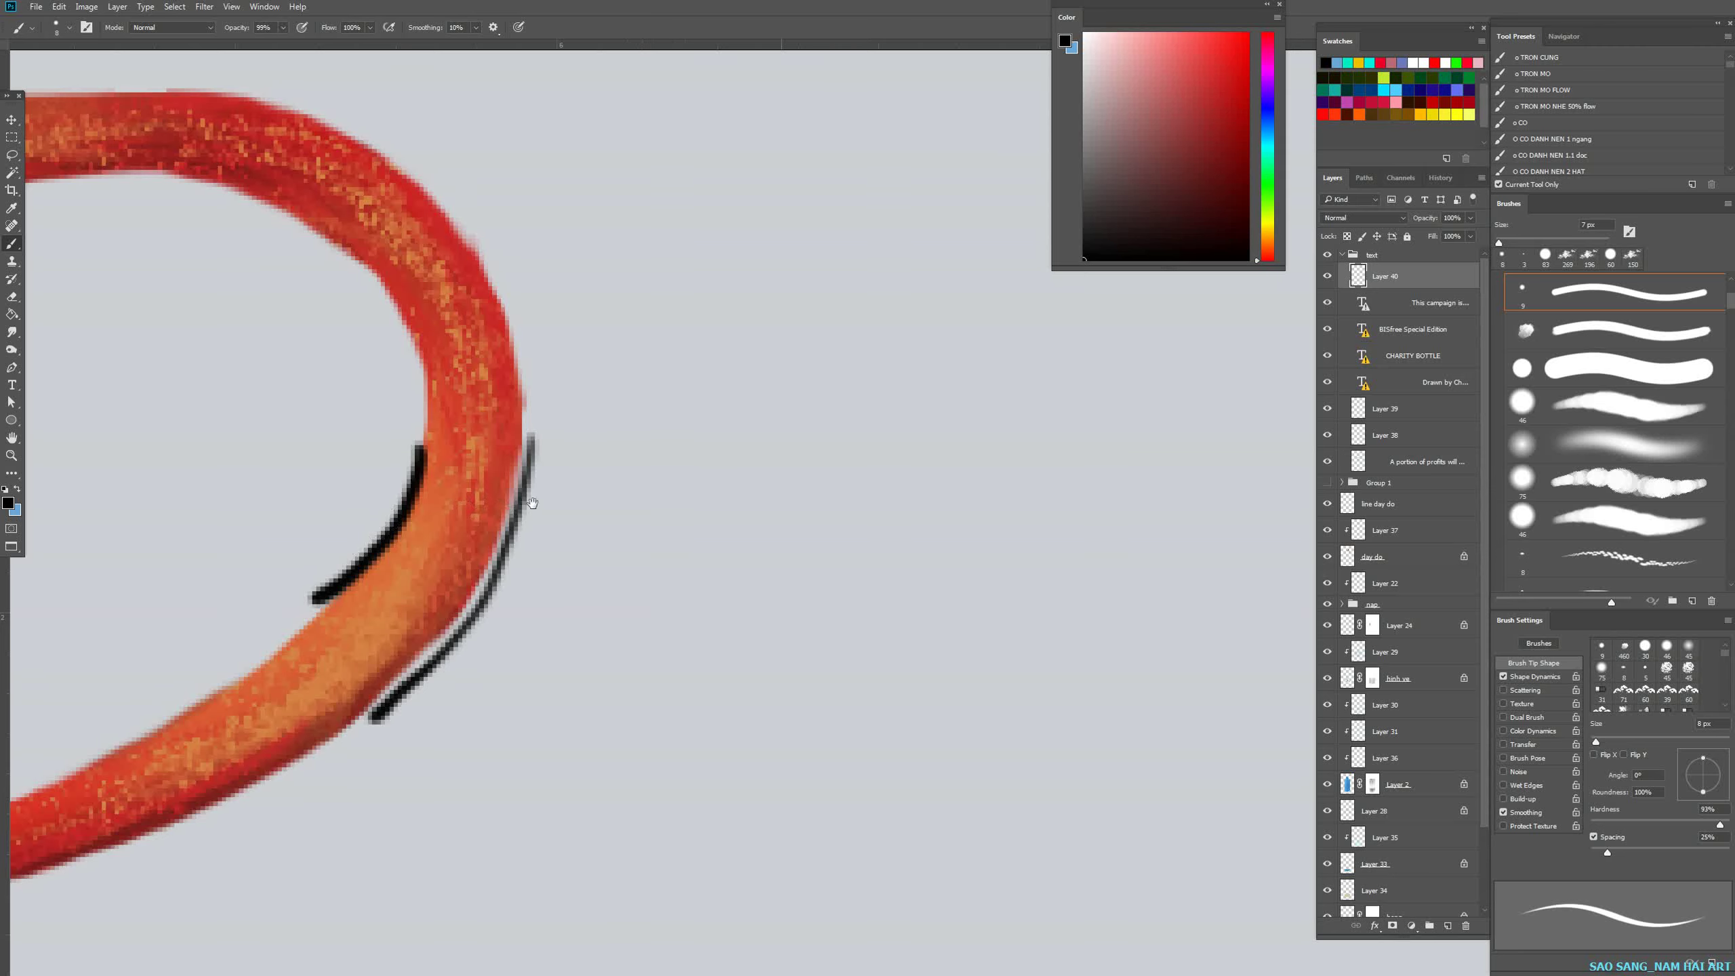
Sketch a series of curved black wrap lines across the rope, from the loop's upper bend down to the guide curves.
{"action": "mouse_move", "coordinate": [532, 503]}
{"action": "left_mouse_down"}
{"action": "mouse_move", "coordinate": [478, 537]}
{"action": "mouse_move", "coordinate": [688, 590]}
{"action": "mouse_move", "coordinate": [507, 572]}
{"action": "mouse_move", "coordinate": [503, 654]}
{"action": "mouse_move", "coordinate": [554, 613]}
{"action": "mouse_move", "coordinate": [523, 535]}
{"action": "left_mouse_up"}
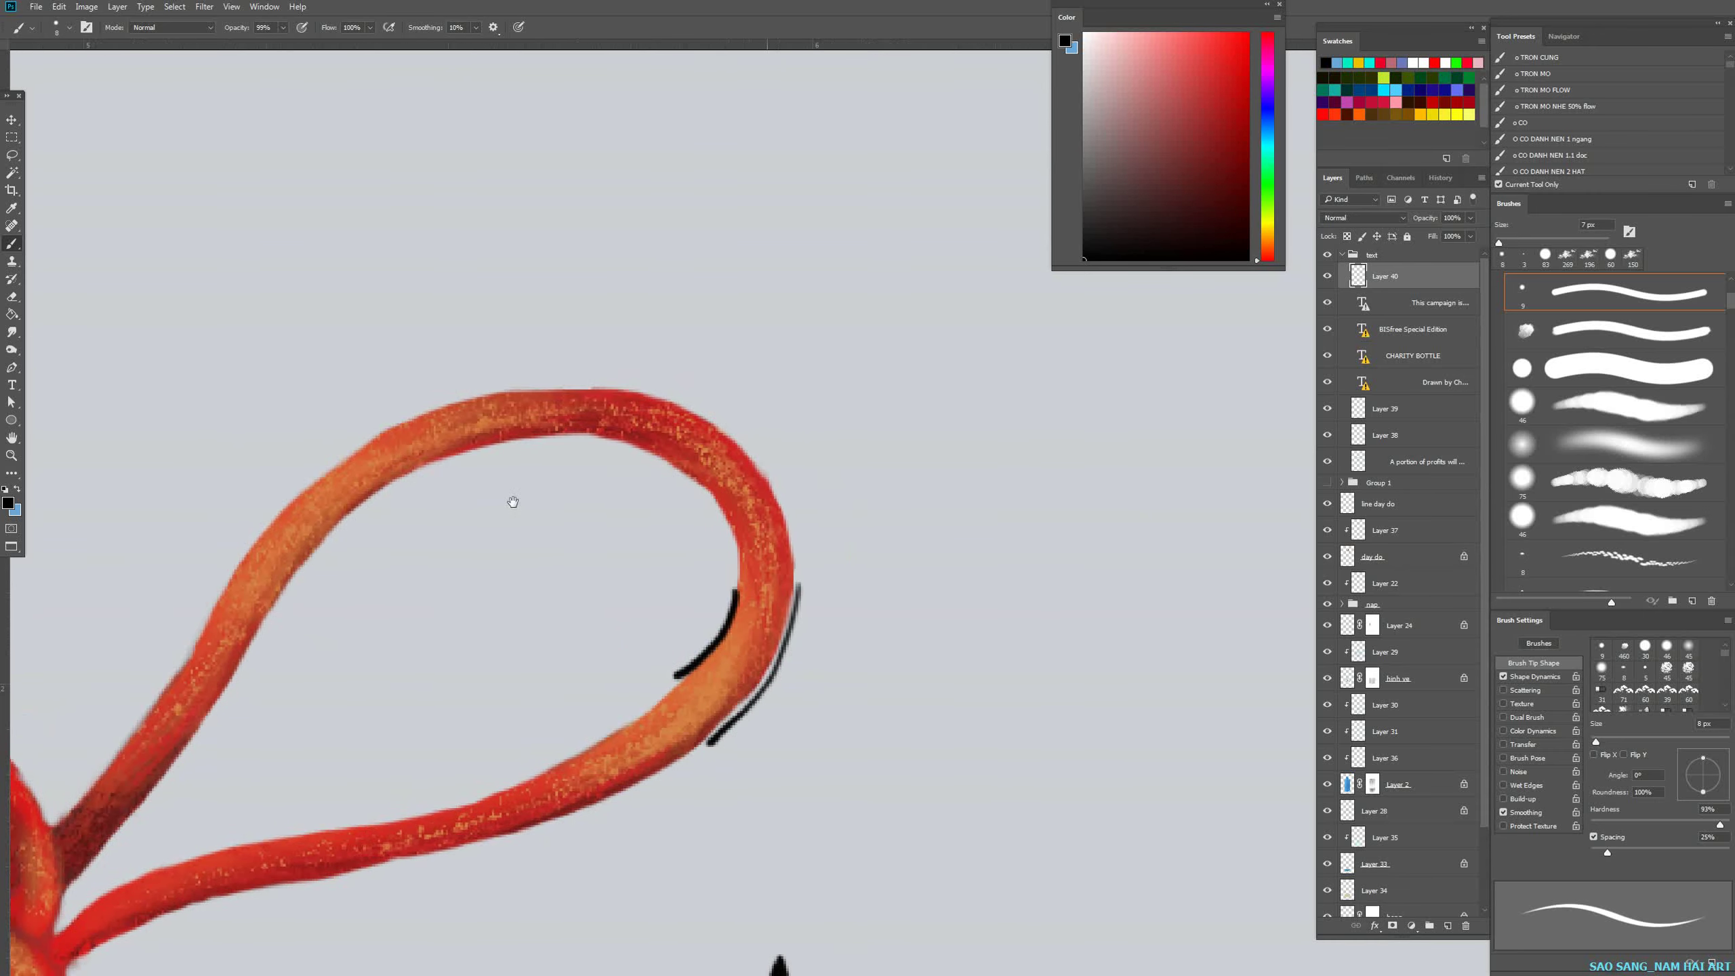
{"action": "left_click_drag", "start_coordinate": [601, 412], "coordinate": [467, 453]}
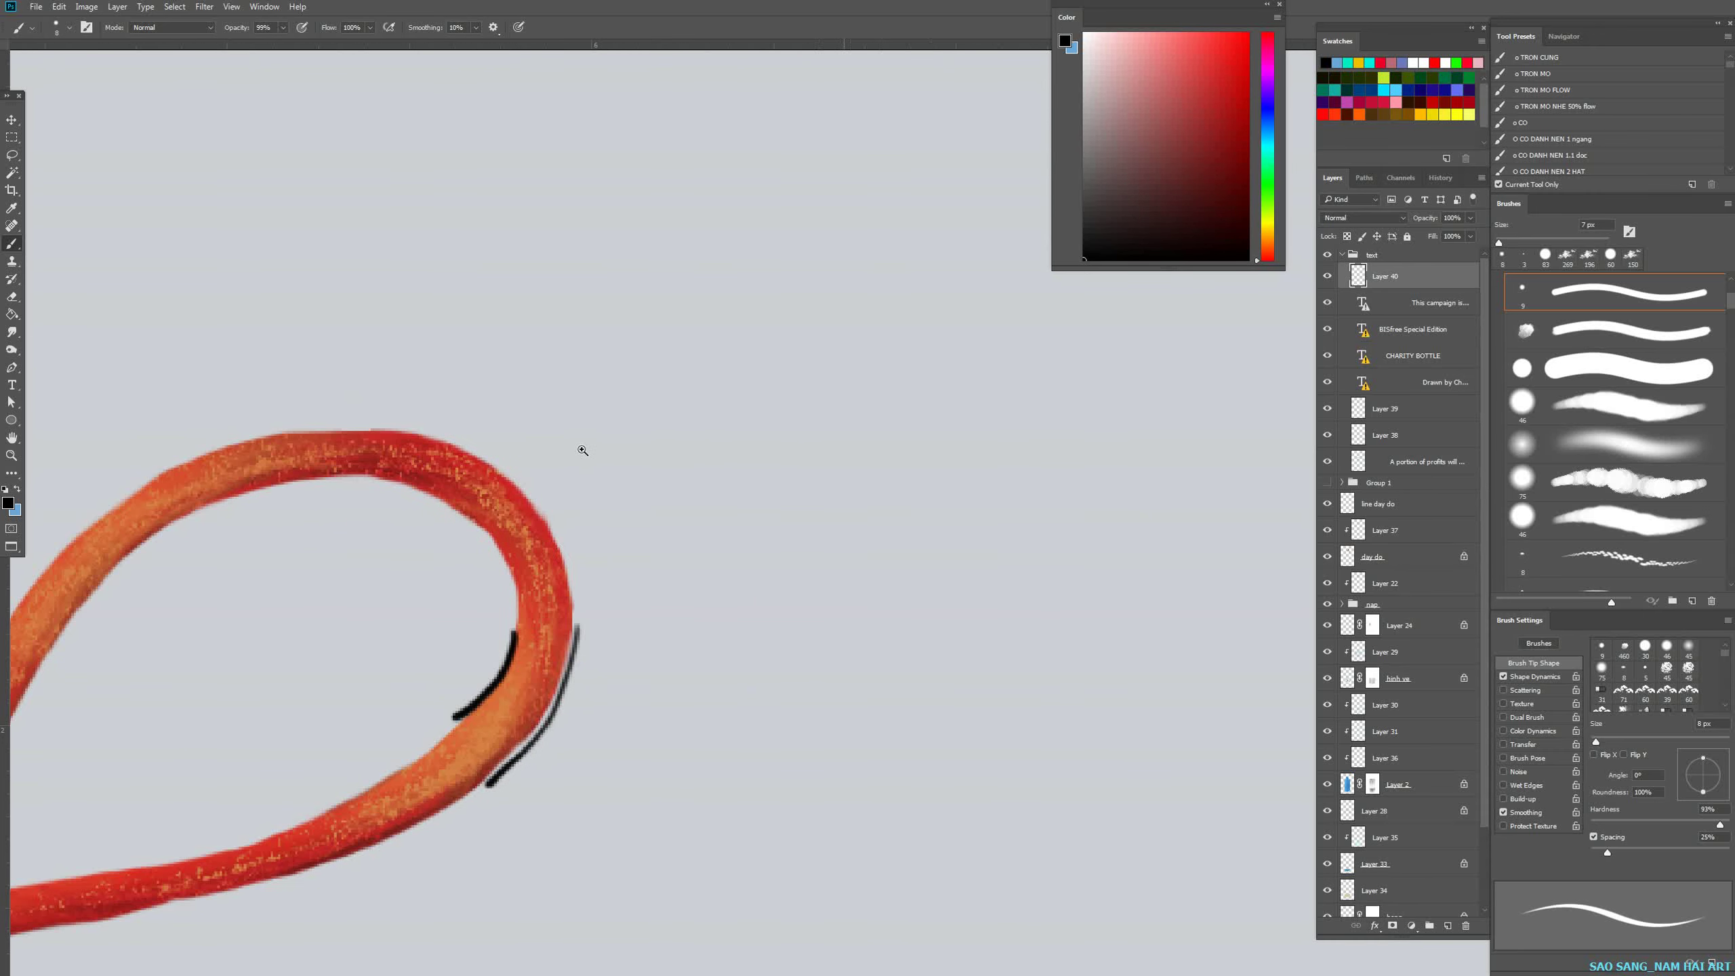
{"action": "scroll", "coordinate": [582, 451], "scroll_direction": "up", "scroll_amount": 1}
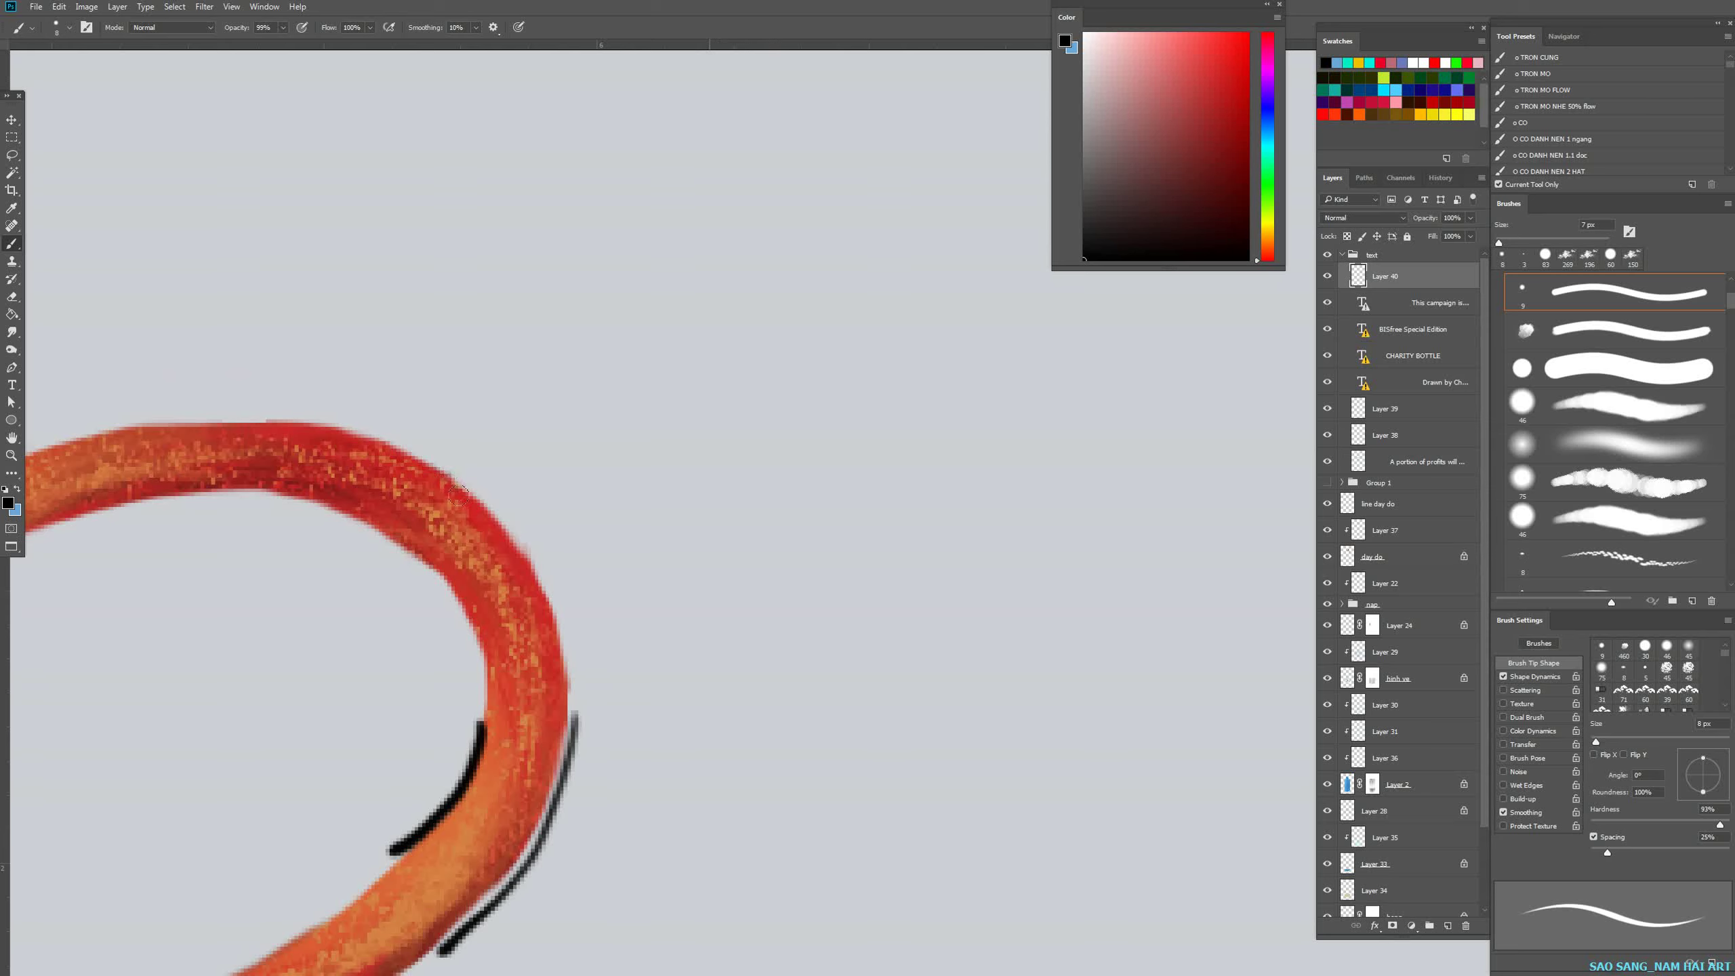
{"action": "mouse_move", "coordinate": [452, 474]}
{"action": "left_mouse_down"}
{"action": "mouse_move", "coordinate": [436, 584]}
{"action": "mouse_move", "coordinate": [492, 552]}
{"action": "mouse_move", "coordinate": [473, 628]}
{"action": "left_mouse_up"}
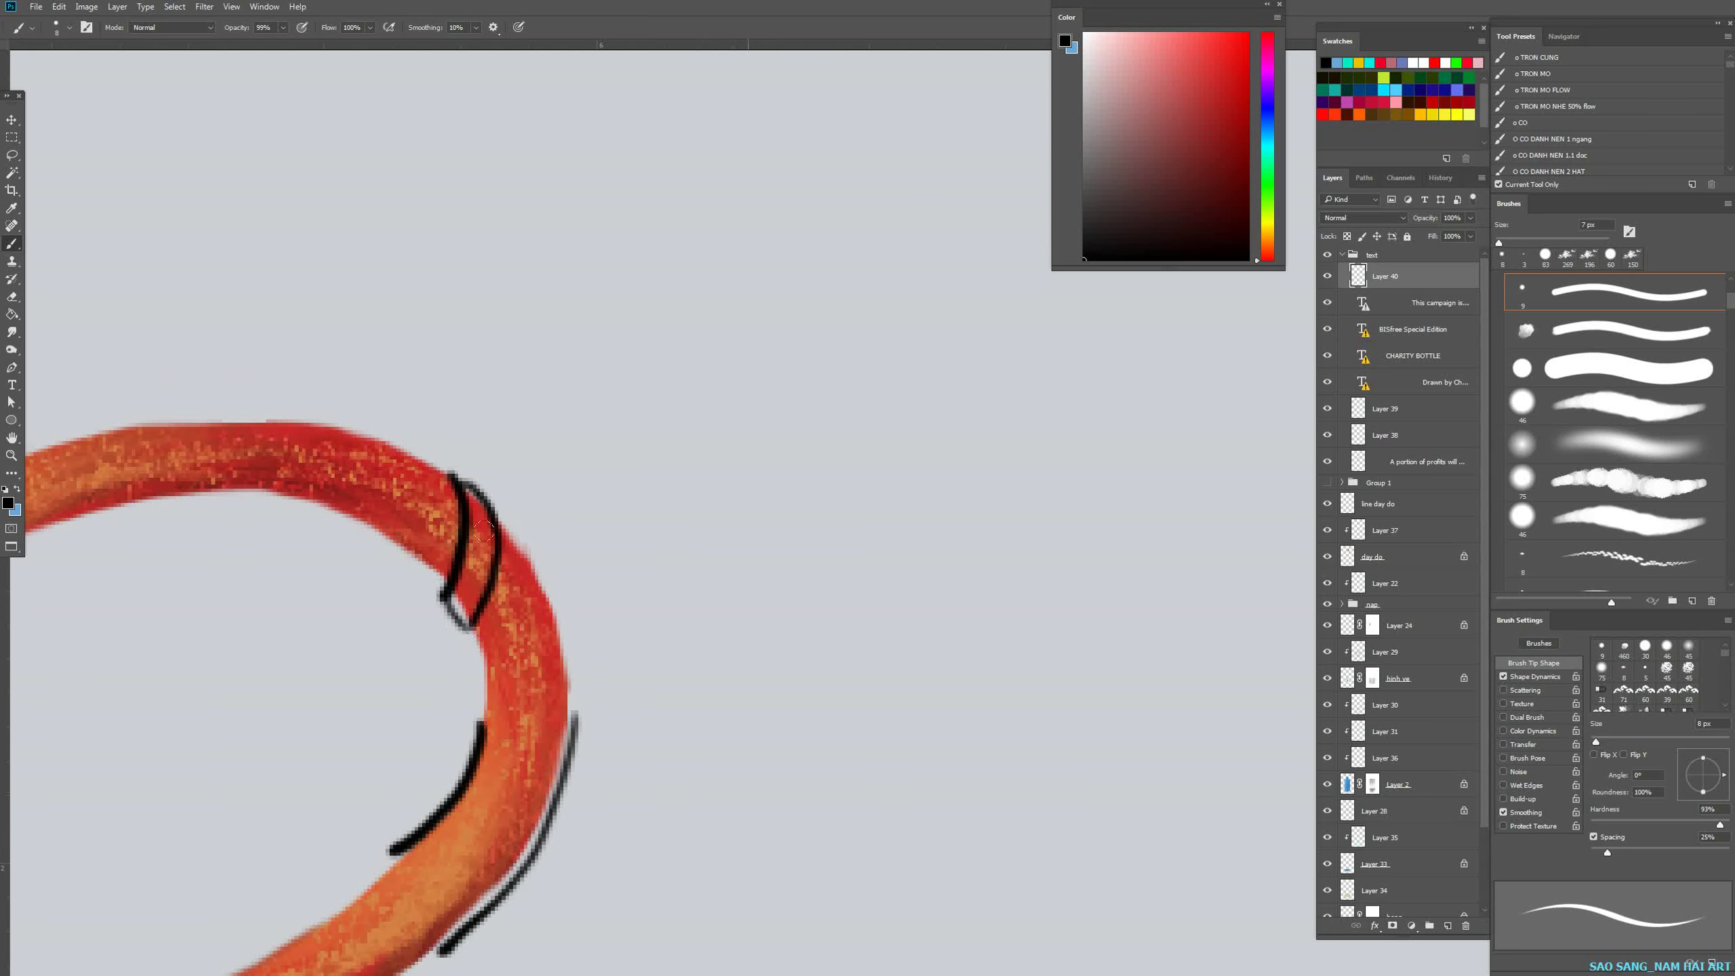
{"action": "mouse_move", "coordinate": [494, 509]}
{"action": "left_mouse_down"}
{"action": "mouse_move", "coordinate": [515, 597]}
{"action": "mouse_move", "coordinate": [472, 696]}
{"action": "mouse_move", "coordinate": [539, 607]}
{"action": "mouse_move", "coordinate": [558, 628]}
{"action": "mouse_move", "coordinate": [533, 711]}
{"action": "mouse_move", "coordinate": [478, 745]}
{"action": "left_mouse_up"}
{"action": "left_click_drag", "start_coordinate": [489, 713], "coordinate": [478, 748]}
{"action": "left_click_drag", "start_coordinate": [494, 521], "coordinate": [562, 573]}
Sketch a black cross-hatched patch with curved sides on the blank background above the rope loop.
{"action": "left_click_drag", "start_coordinate": [625, 311], "coordinate": [697, 547]}
{"action": "left_click_drag", "start_coordinate": [691, 288], "coordinate": [725, 515]}
{"action": "left_click_drag", "start_coordinate": [661, 292], "coordinate": [677, 414]}
{"action": "left_click_drag", "start_coordinate": [686, 300], "coordinate": [688, 458]}
{"action": "left_click_drag", "start_coordinate": [713, 334], "coordinate": [700, 472]}
{"action": "left_click_drag", "start_coordinate": [728, 375], "coordinate": [698, 509]}
{"action": "mouse_move", "coordinate": [669, 406]}
{"action": "left_mouse_down"}
{"action": "mouse_move", "coordinate": [753, 494]}
{"action": "mouse_move", "coordinate": [747, 471]}
{"action": "left_mouse_up"}
{"action": "left_click_drag", "start_coordinate": [643, 337], "coordinate": [740, 433]}
{"action": "mouse_move", "coordinate": [620, 305]}
{"action": "left_mouse_down"}
{"action": "mouse_move", "coordinate": [729, 383]}
{"action": "mouse_move", "coordinate": [742, 362]}
{"action": "left_mouse_up"}
{"action": "left_click_drag", "start_coordinate": [670, 281], "coordinate": [717, 329]}
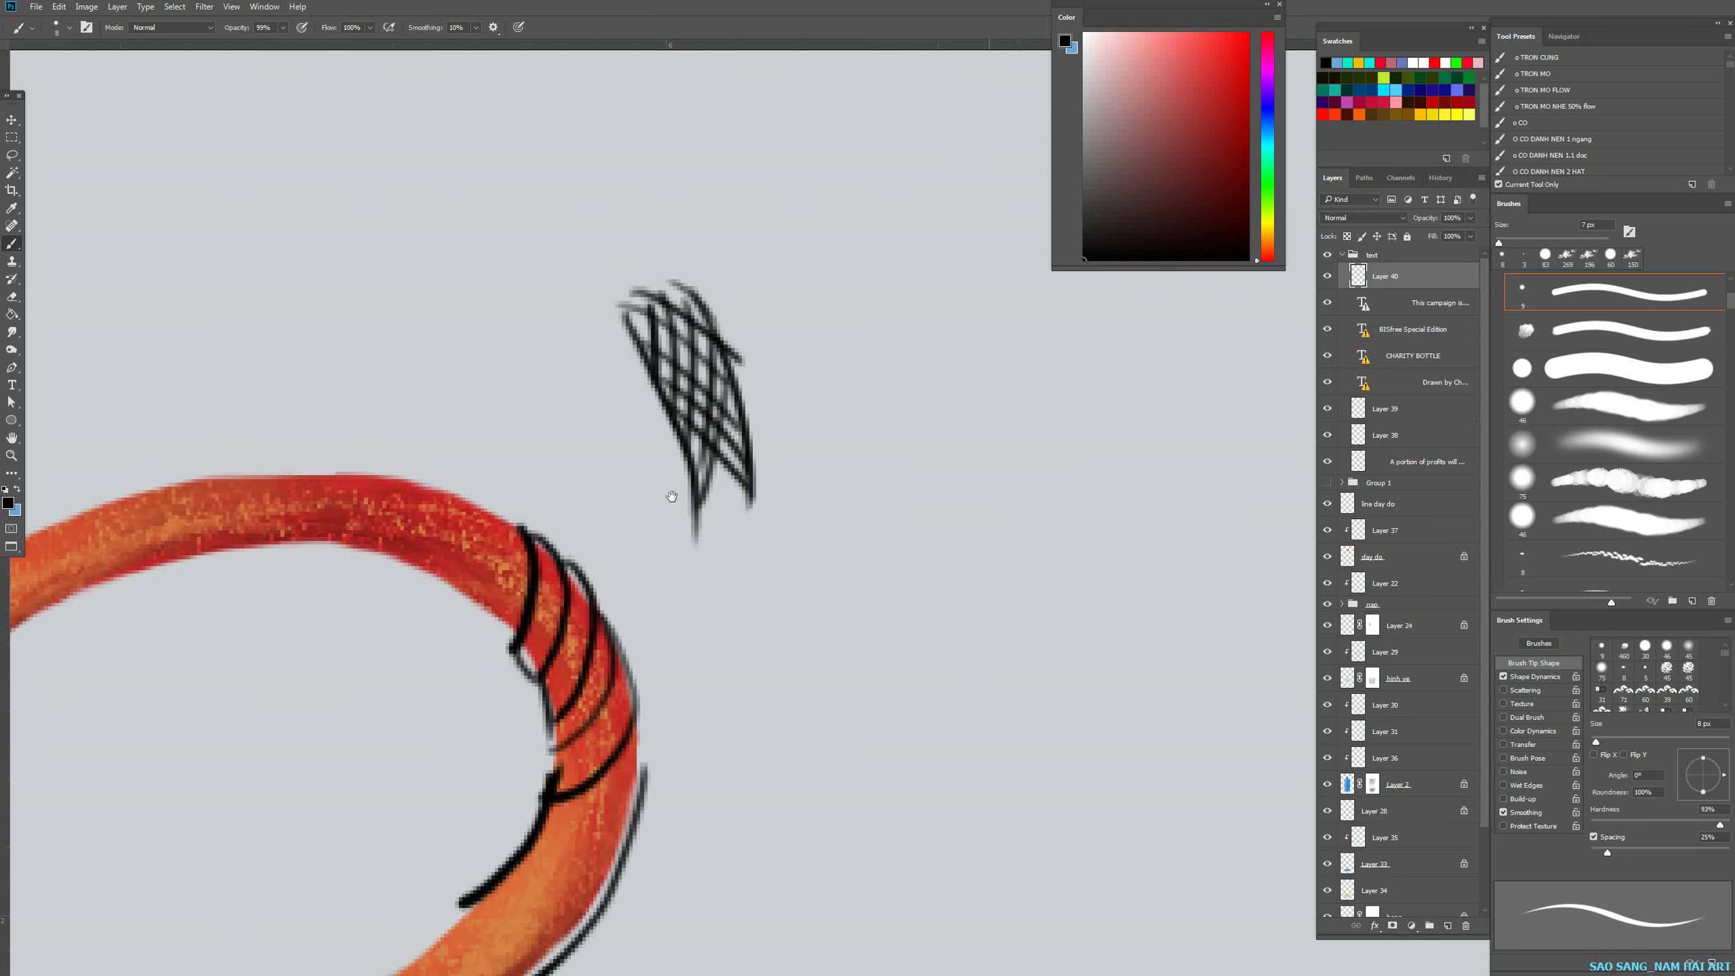
Beside the cross-hatched patch, sketch two long black curves joined by three arched cross lines.
{"action": "left_click_drag", "start_coordinate": [674, 496], "coordinate": [513, 556]}
{"action": "left_click_drag", "start_coordinate": [656, 283], "coordinate": [710, 561]}
{"action": "left_click_drag", "start_coordinate": [767, 262], "coordinate": [823, 576]}
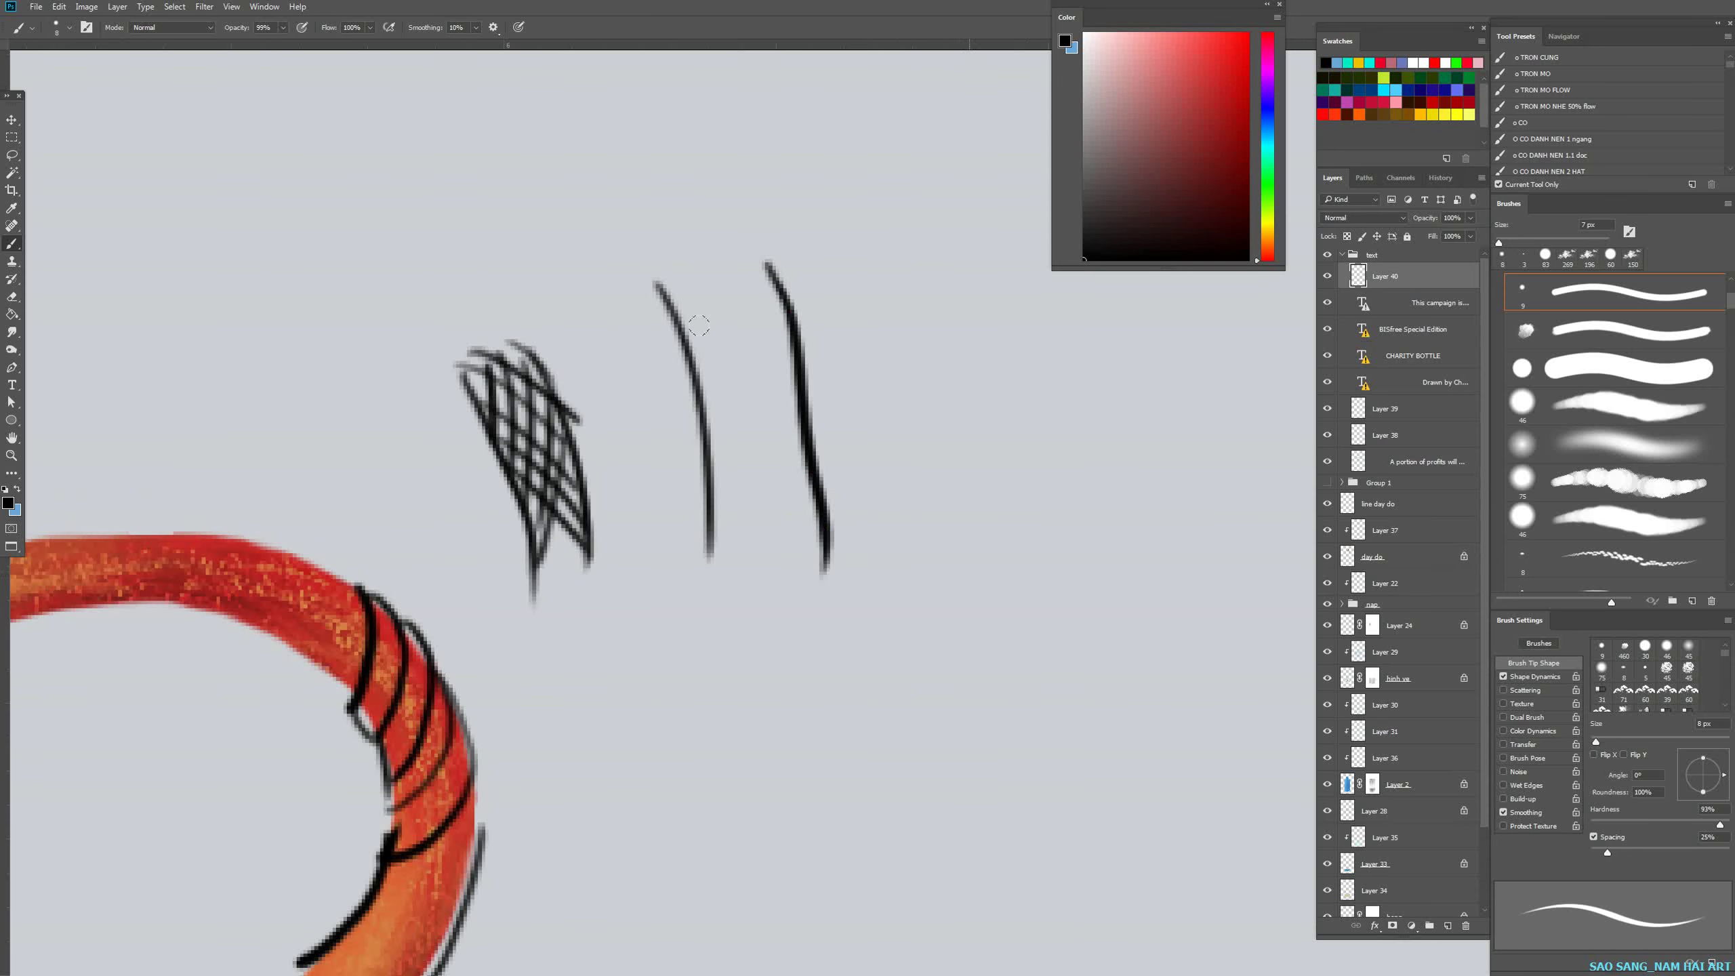
{"action": "left_click_drag", "start_coordinate": [690, 357], "coordinate": [769, 343]}
{"action": "left_click_drag", "start_coordinate": [704, 430], "coordinate": [792, 445]}
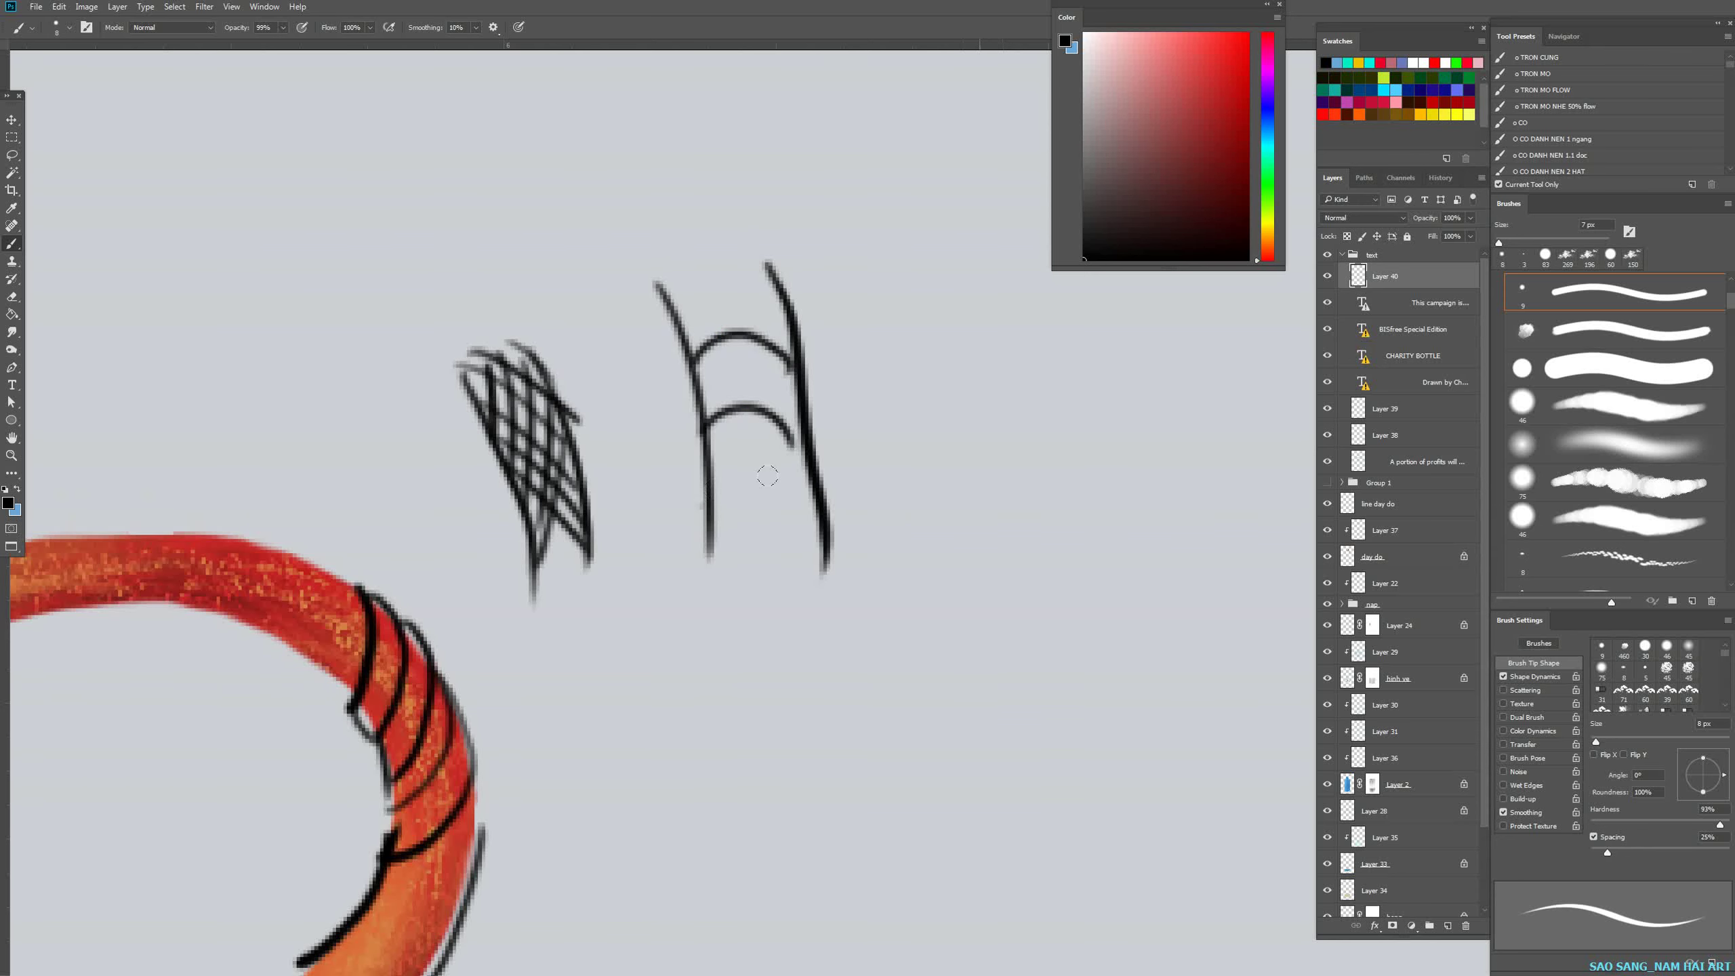
{"action": "mouse_move", "coordinate": [704, 506]}
{"action": "left_mouse_down"}
{"action": "mouse_move", "coordinate": [813, 529]}
{"action": "mouse_move", "coordinate": [769, 512]}
{"action": "left_mouse_up"}
Circle the cross-hatched patch, the arched-line sketch and the wrapped section of the rope with black ellipses.
{"action": "mouse_move", "coordinate": [621, 379]}
{"action": "left_mouse_down"}
{"action": "mouse_move", "coordinate": [447, 499]}
{"action": "mouse_move", "coordinate": [628, 448]}
{"action": "left_mouse_up"}
{"action": "mouse_move", "coordinate": [711, 219]}
{"action": "left_mouse_down"}
{"action": "mouse_move", "coordinate": [606, 290]}
{"action": "mouse_move", "coordinate": [656, 254]}
{"action": "left_mouse_up"}
{"action": "mouse_move", "coordinate": [440, 626]}
{"action": "left_mouse_down"}
{"action": "mouse_move", "coordinate": [357, 528]}
{"action": "mouse_move", "coordinate": [392, 528]}
{"action": "left_mouse_up"}
Darken the first diamond's outline and a zigzag edge in the faint diamond lattice sketch below the rope.
{"action": "left_click_drag", "start_coordinate": [597, 740], "coordinate": [519, 560]}
{"action": "left_click_drag", "start_coordinate": [681, 718], "coordinate": [517, 514]}
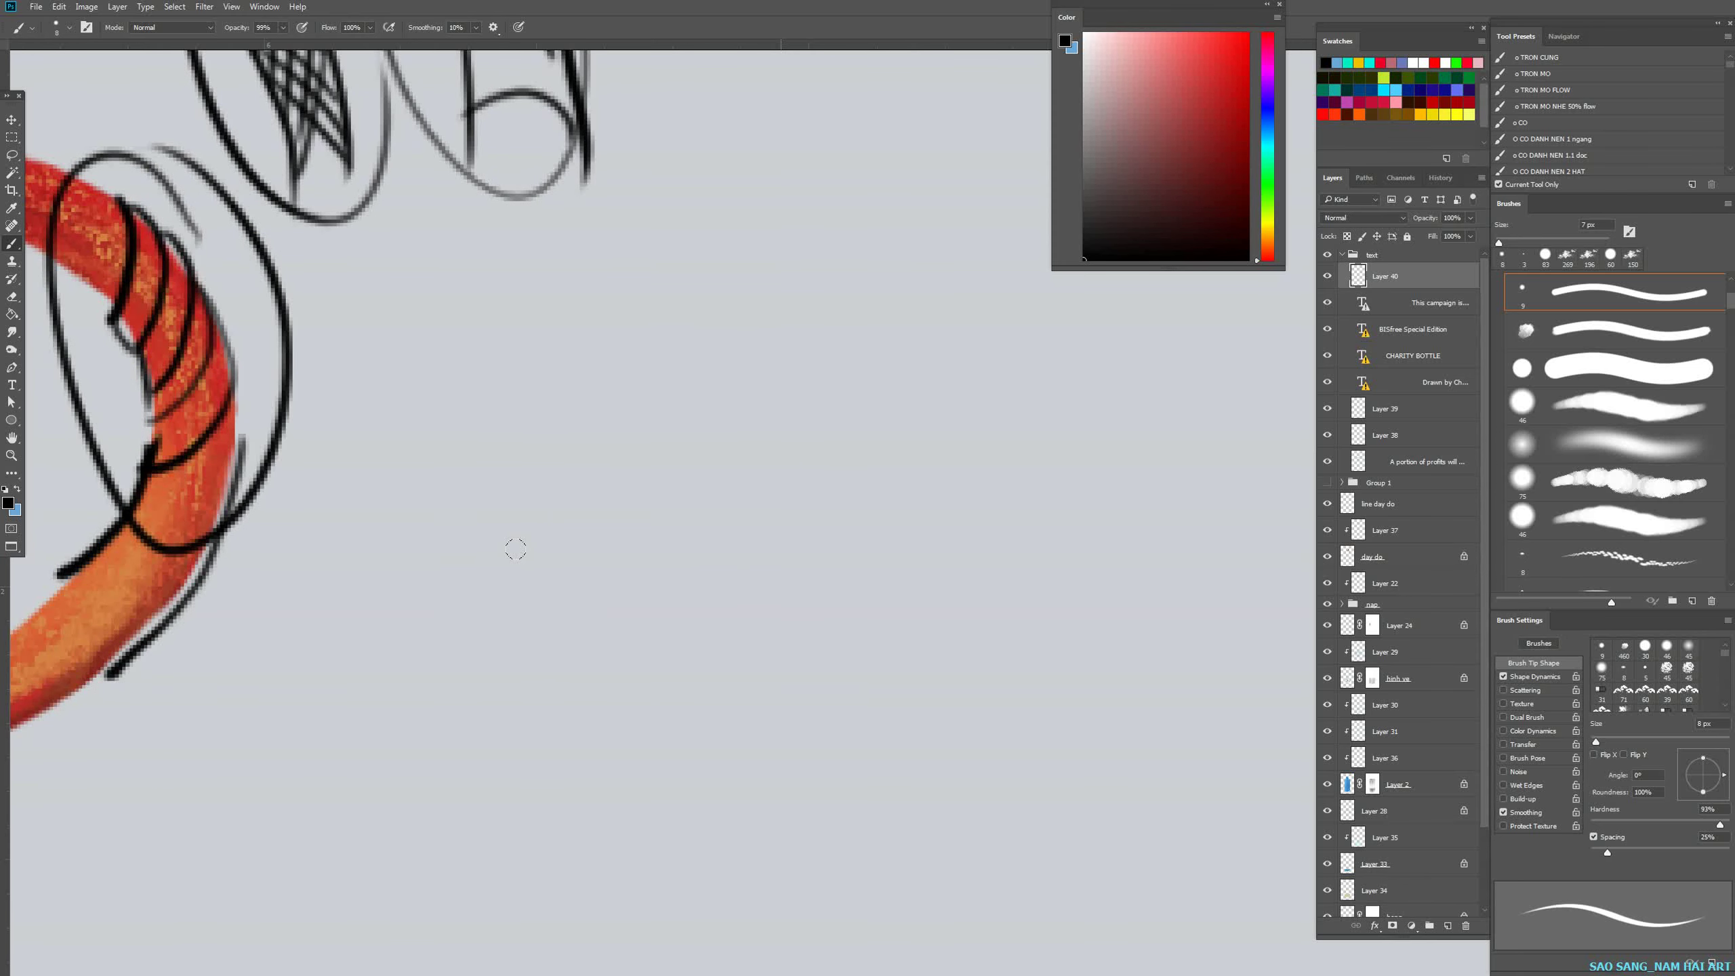
{"action": "left_click_drag", "start_coordinate": [582, 742], "coordinate": [591, 851]}
{"action": "scroll", "coordinate": [647, 713], "scroll_direction": "down", "scroll_amount": 2}
{"action": "left_click_drag", "start_coordinate": [647, 713], "coordinate": [670, 562]}
{"action": "left_click_drag", "start_coordinate": [516, 627], "coordinate": [498, 646]}
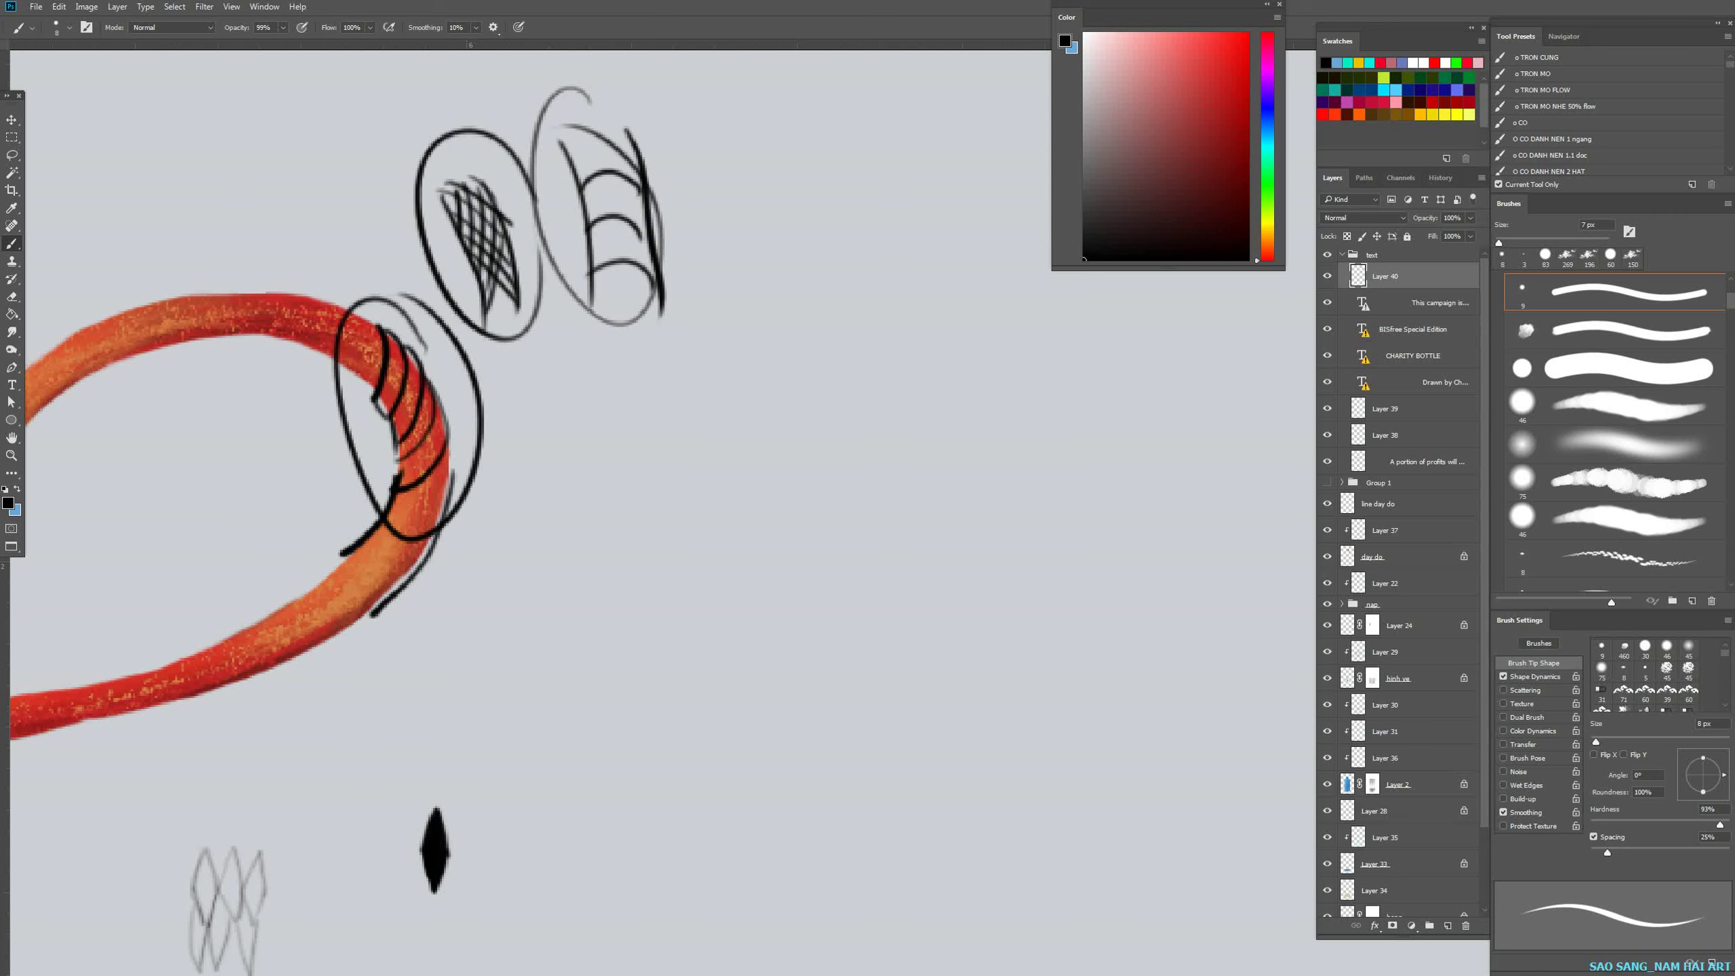
{"action": "left_click_drag", "start_coordinate": [510, 815], "coordinate": [566, 721]}
{"action": "scroll", "coordinate": [467, 700], "scroll_direction": "up", "scroll_amount": 3}
{"action": "left_click_drag", "start_coordinate": [594, 646], "coordinate": [799, 468]}
{"action": "mouse_move", "coordinate": [465, 702]}
{"action": "left_mouse_down"}
{"action": "mouse_move", "coordinate": [539, 699]}
{"action": "mouse_move", "coordinate": [628, 557]}
{"action": "left_mouse_up"}
{"action": "mouse_move", "coordinate": [308, 632]}
{"action": "left_mouse_down"}
{"action": "mouse_move", "coordinate": [278, 528]}
{"action": "mouse_move", "coordinate": [241, 641]}
{"action": "mouse_move", "coordinate": [273, 734]}
{"action": "left_mouse_up"}
{"action": "mouse_move", "coordinate": [307, 634]}
{"action": "left_mouse_down"}
{"action": "mouse_move", "coordinate": [274, 734]}
{"action": "mouse_move", "coordinate": [333, 825]}
{"action": "left_mouse_up"}
{"action": "left_click_drag", "start_coordinate": [357, 721], "coordinate": [425, 711]}
Draw a small black diamond outline and the beginning of a neighbouring one on the orange part of the rope.
{"action": "left_click_drag", "start_coordinate": [579, 561], "coordinate": [447, 570]}
{"action": "left_click_drag", "start_coordinate": [545, 629], "coordinate": [465, 624]}
{"action": "left_click_drag", "start_coordinate": [599, 641], "coordinate": [631, 677]}
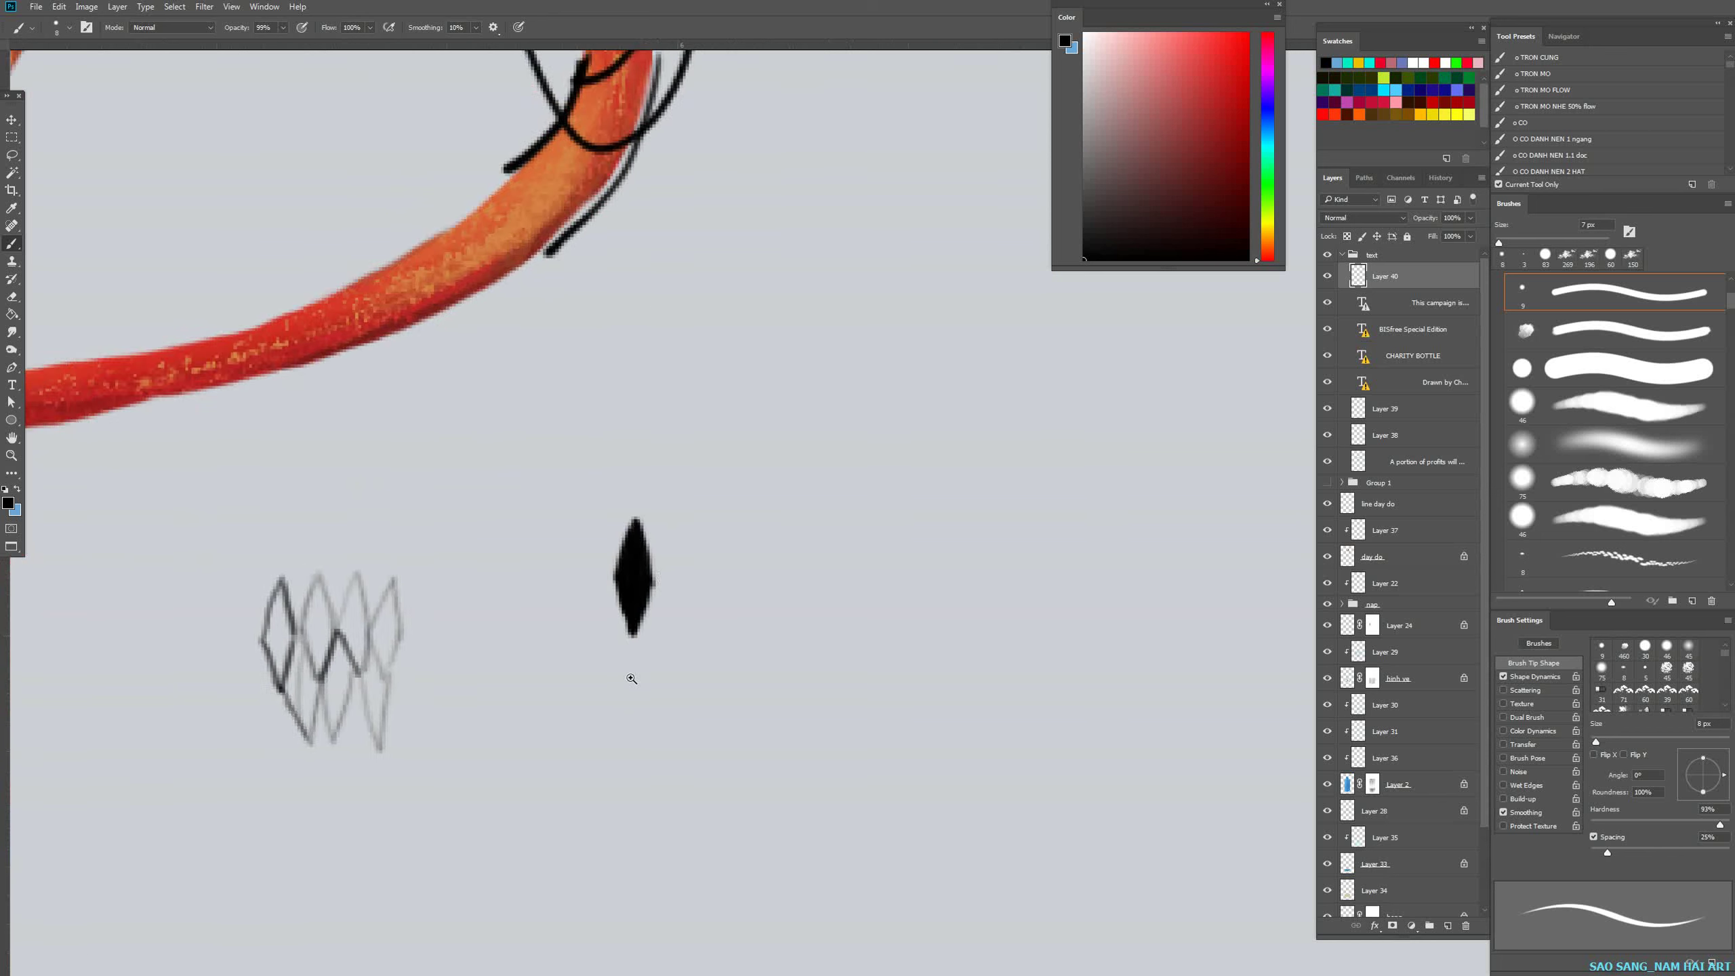
{"action": "mouse_move", "coordinate": [391, 251]}
{"action": "left_mouse_down"}
{"action": "mouse_move", "coordinate": [461, 214]}
{"action": "mouse_move", "coordinate": [423, 276]}
{"action": "left_mouse_up"}
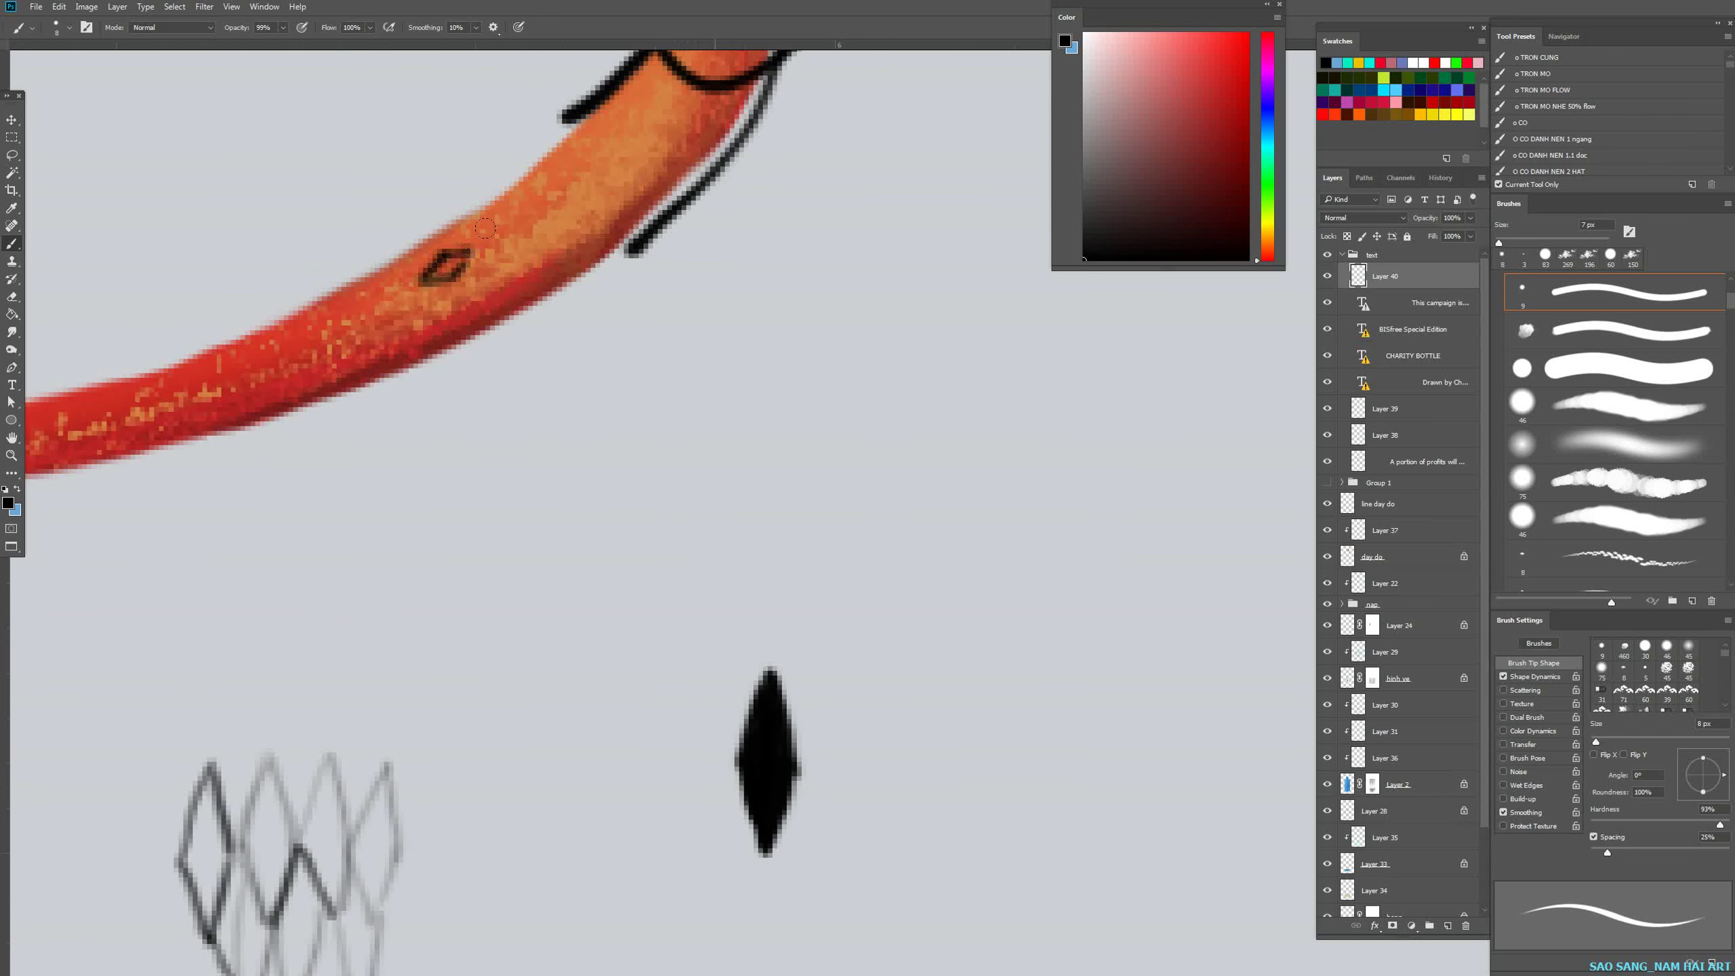
{"action": "left_click", "coordinate": [536, 215]}
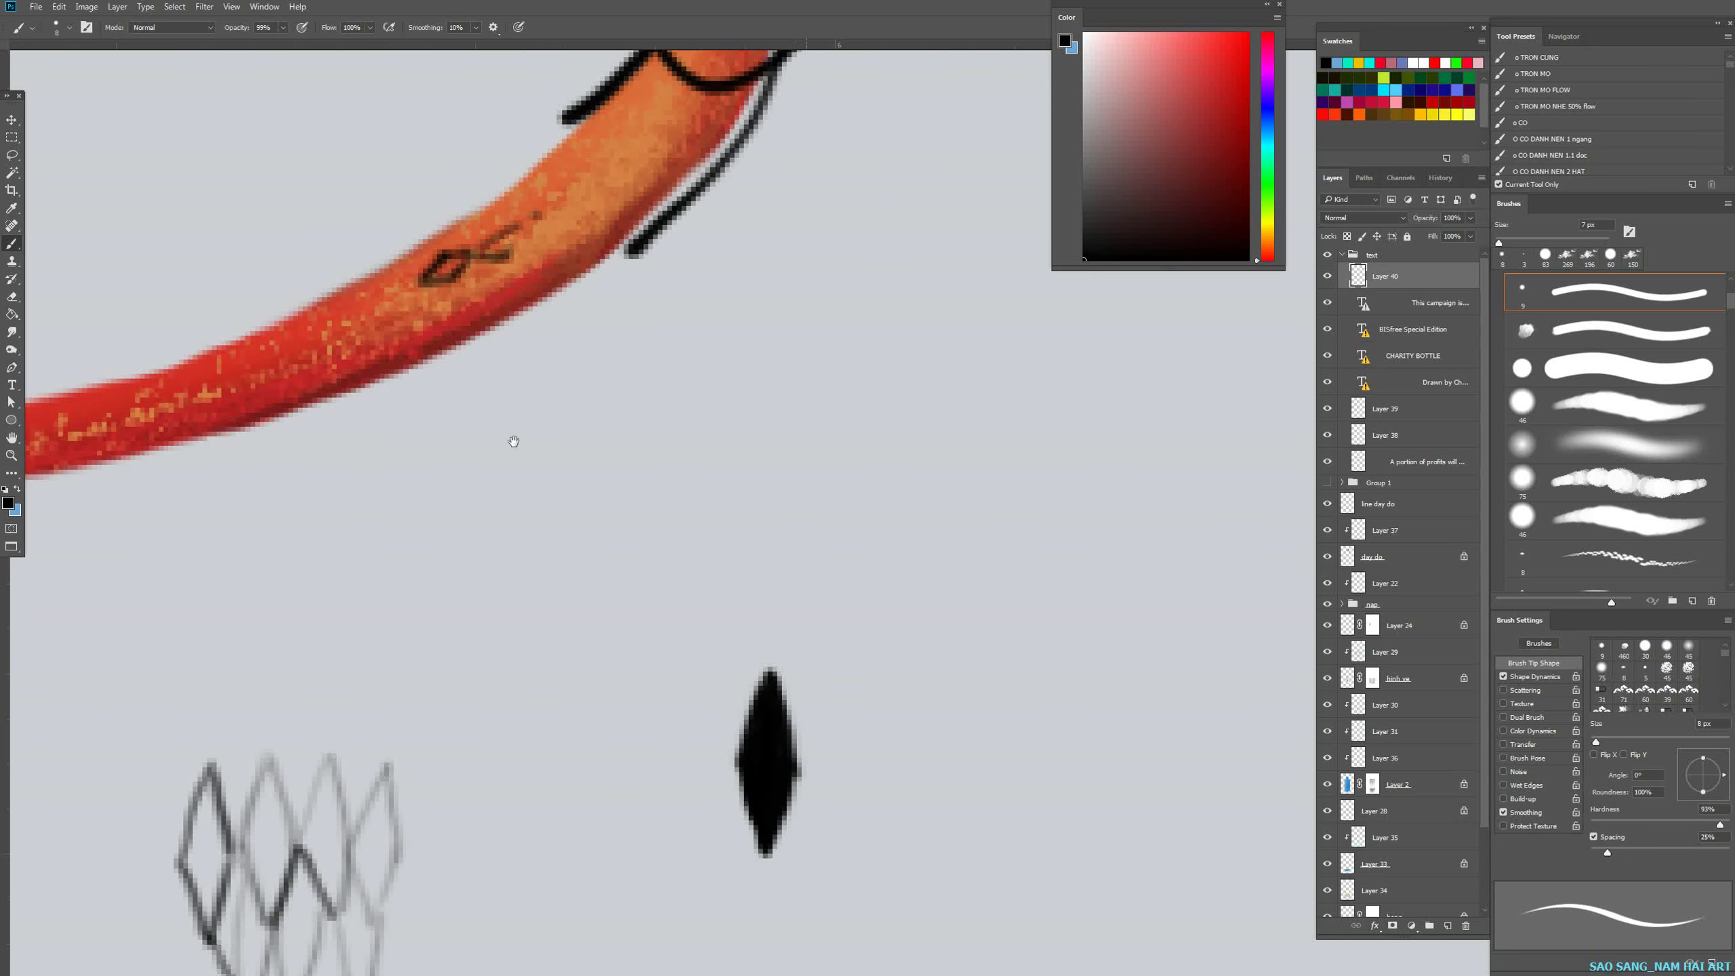
{"action": "left_click_drag", "start_coordinate": [512, 442], "coordinate": [412, 287]}
{"action": "mouse_move", "coordinate": [753, 503]}
{"action": "left_mouse_down"}
{"action": "mouse_move", "coordinate": [533, 518]}
{"action": "mouse_move", "coordinate": [628, 352]}
{"action": "left_mouse_up"}
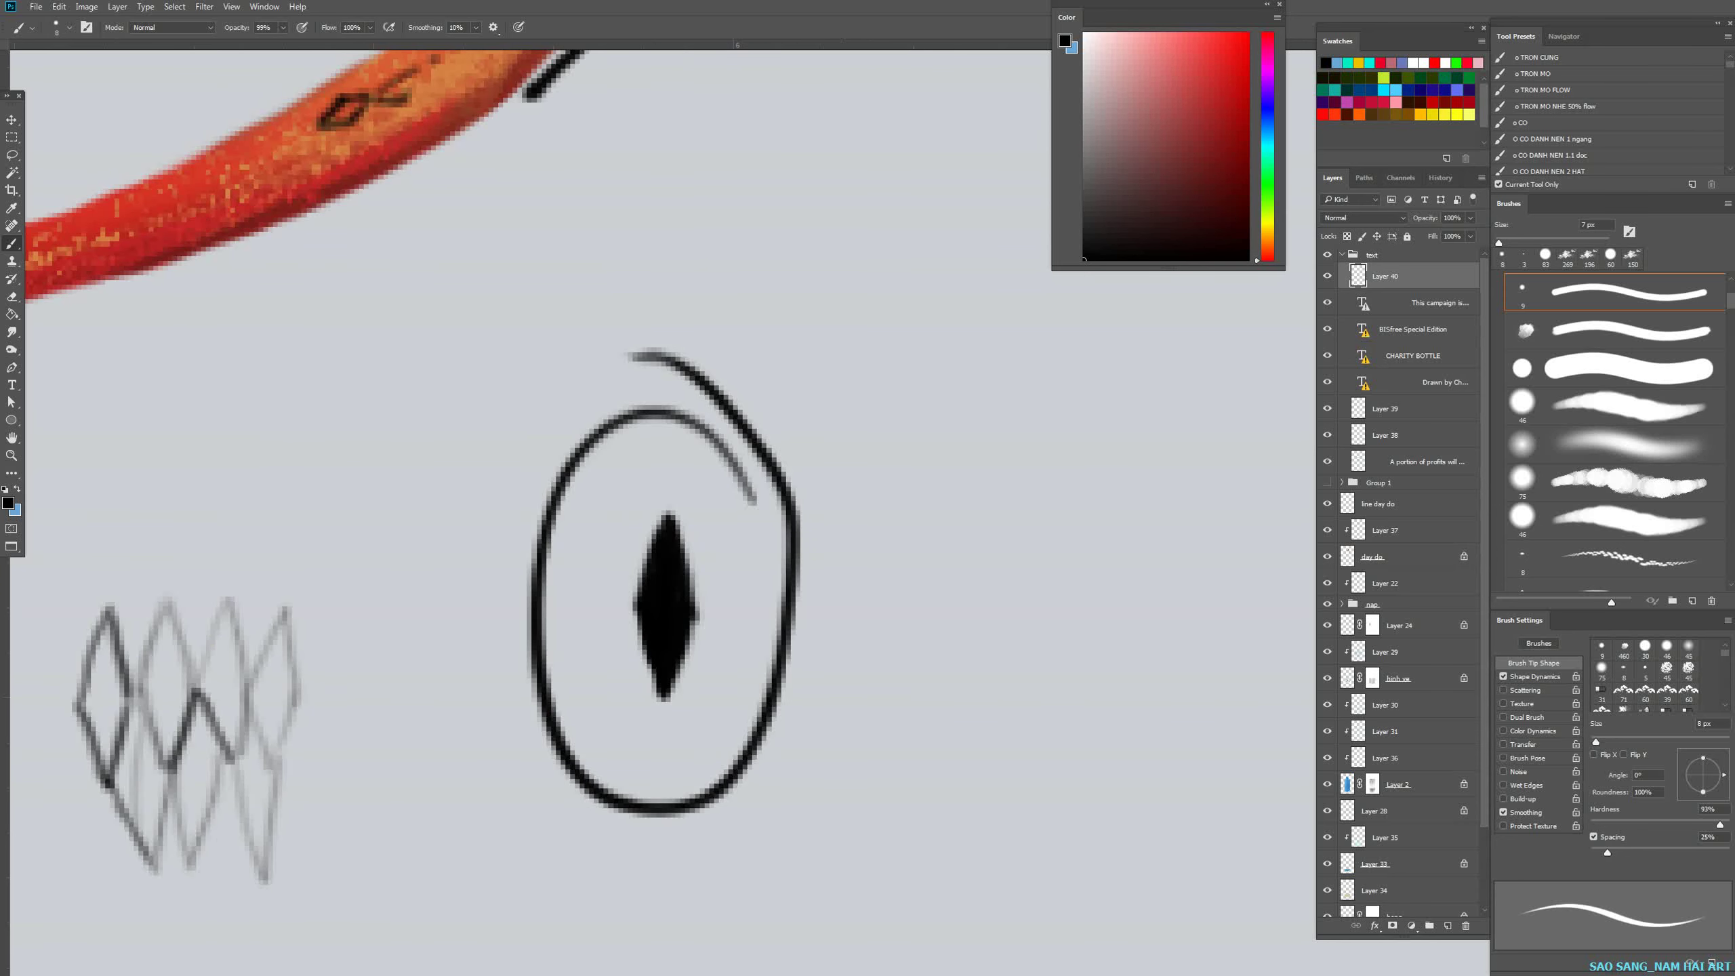
{"action": "left_click_drag", "start_coordinate": [912, 441], "coordinate": [815, 299]}
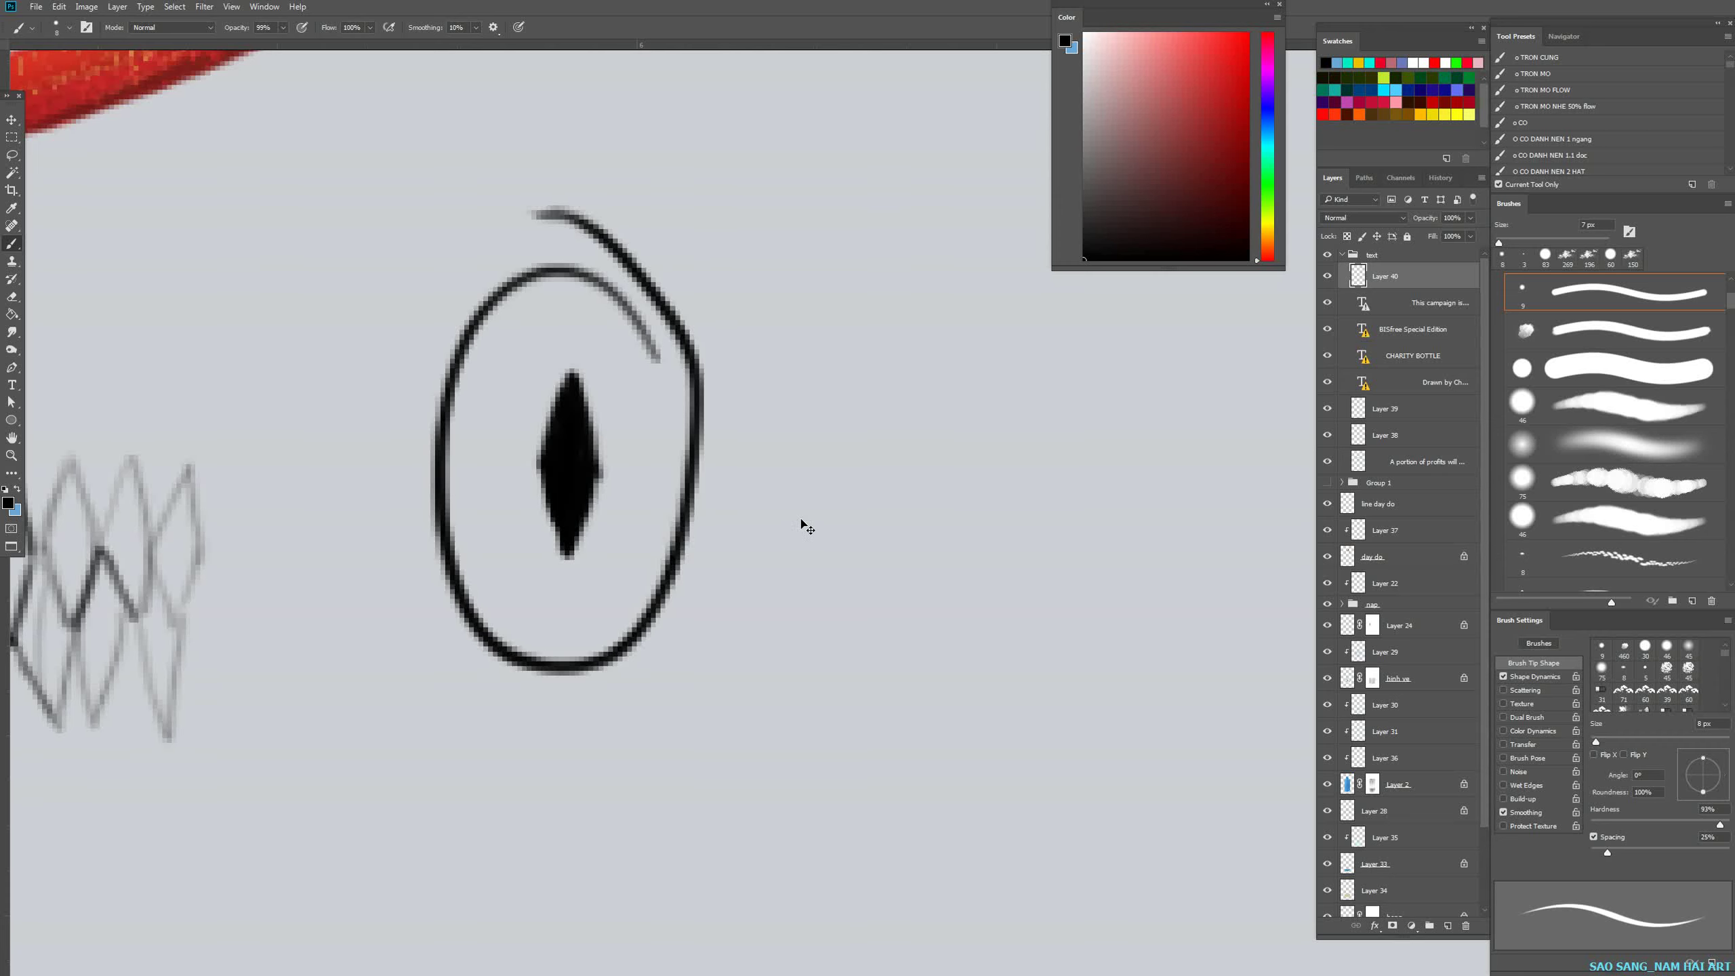
{"action": "key", "text": "ctrl+z"}
{"action": "left_click", "coordinate": [616, 351], "text": "alt"}
{"action": "left_click_drag", "start_coordinate": [596, 320], "coordinate": [622, 440]}
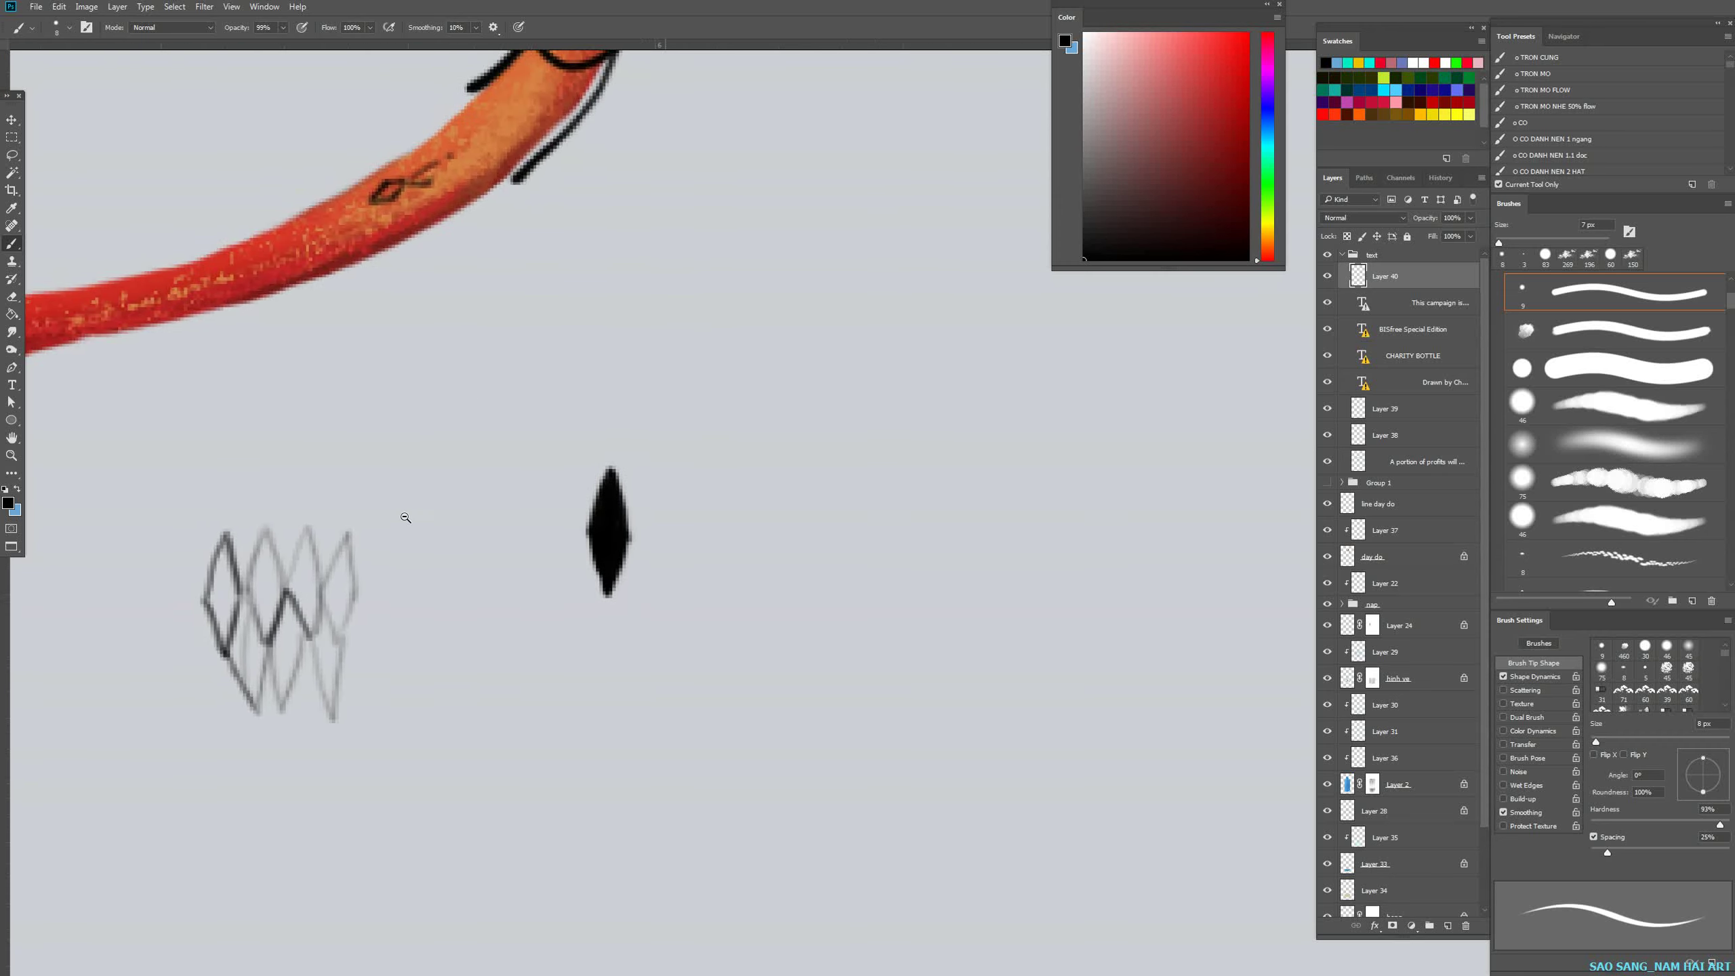
Draw a vertical black line on each side of the diamond lattice and darken the second diamond's outline.
{"action": "left_click_drag", "start_coordinate": [405, 518], "coordinate": [425, 515]}
{"action": "left_click_drag", "start_coordinate": [573, 530], "coordinate": [609, 528]}
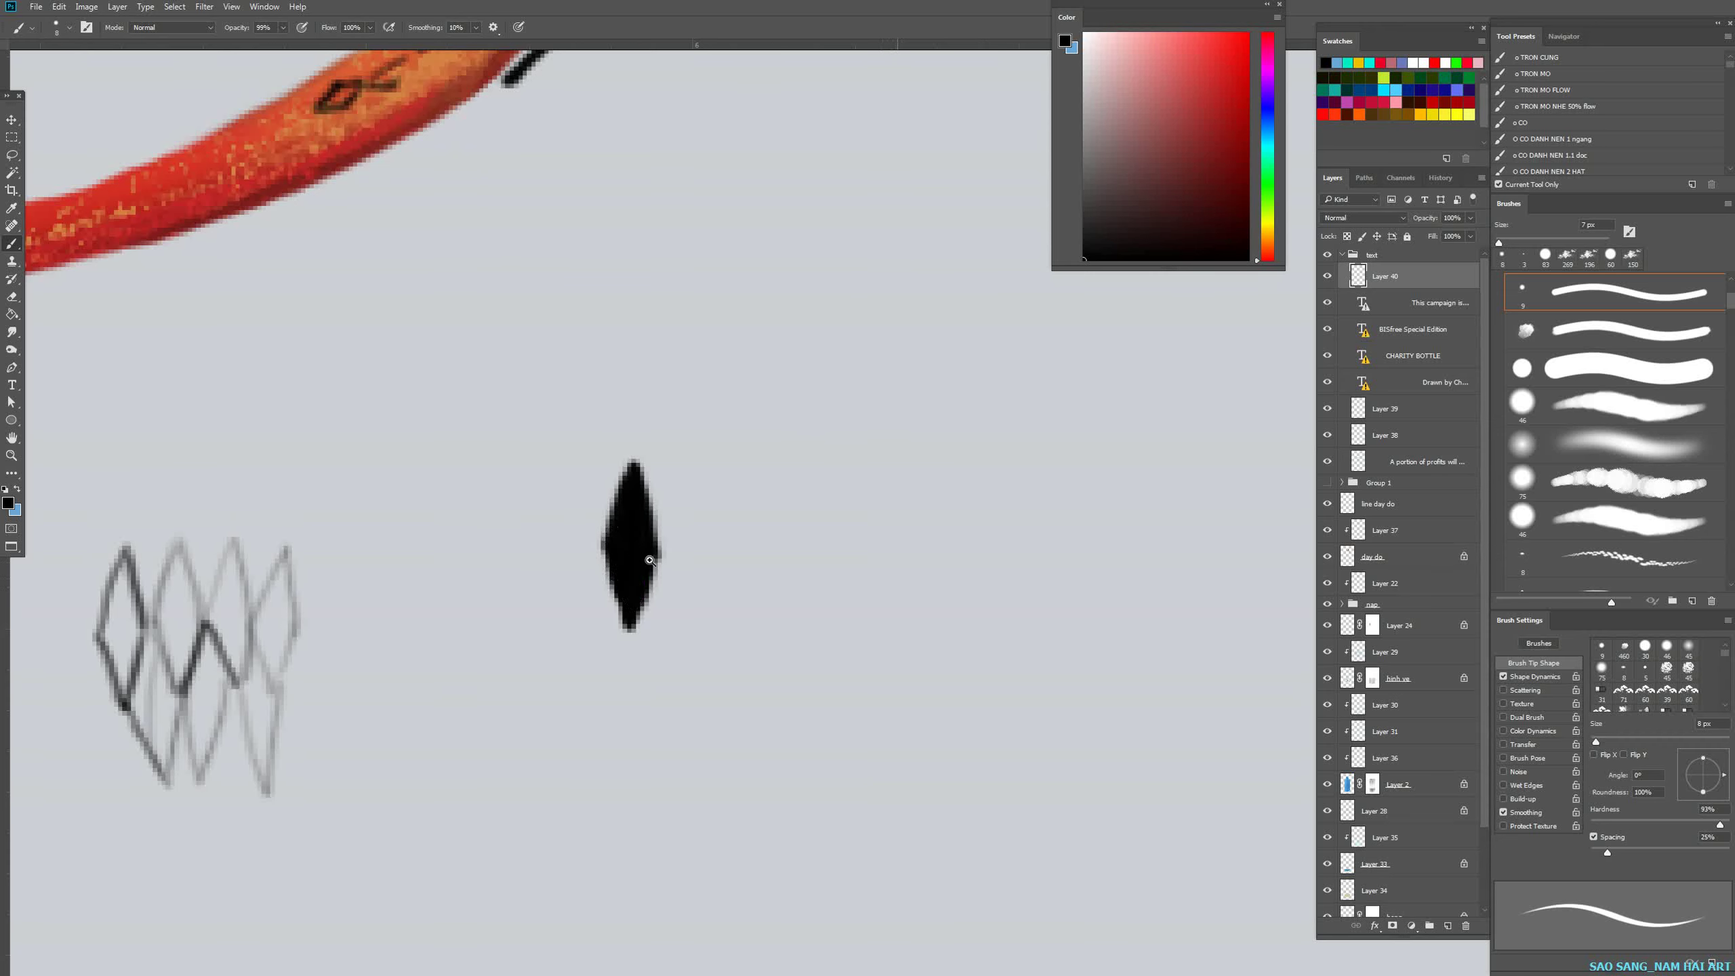
{"action": "left_click_drag", "start_coordinate": [649, 560], "coordinate": [692, 621]}
{"action": "mouse_move", "coordinate": [470, 653]}
{"action": "left_mouse_down"}
{"action": "mouse_move", "coordinate": [494, 682]}
{"action": "mouse_move", "coordinate": [482, 636]}
{"action": "left_mouse_up"}
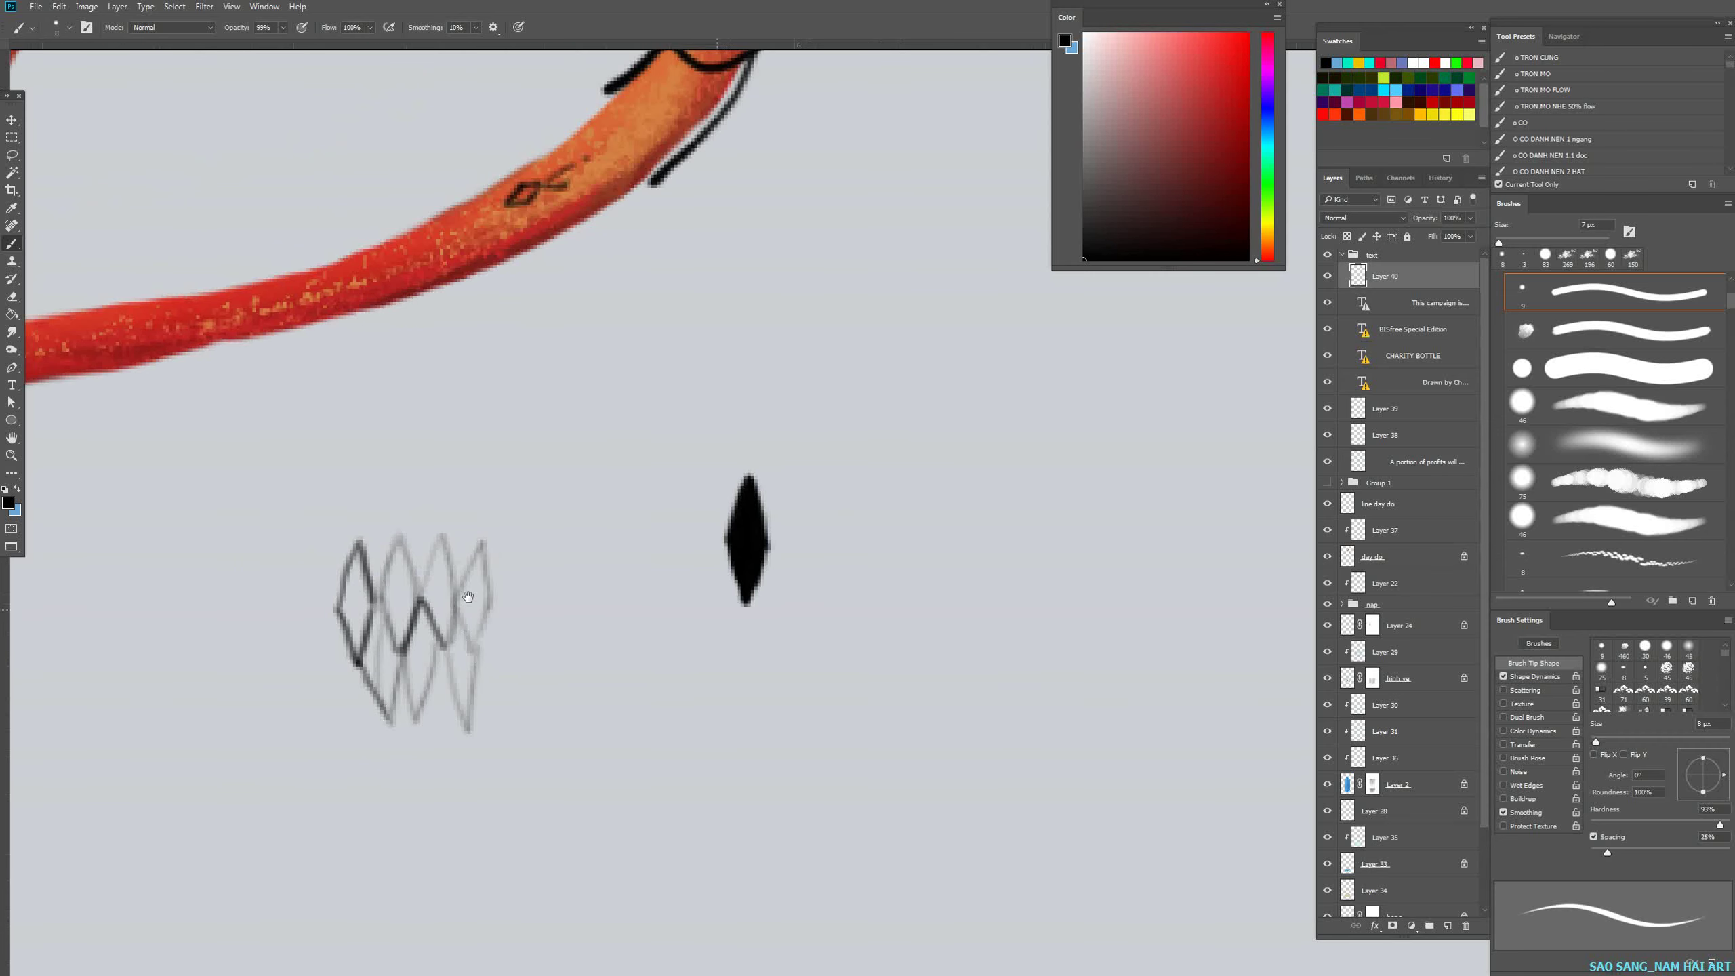
{"action": "left_click_drag", "start_coordinate": [305, 569], "coordinate": [370, 566]}
{"action": "left_click_drag", "start_coordinate": [360, 468], "coordinate": [369, 934]}
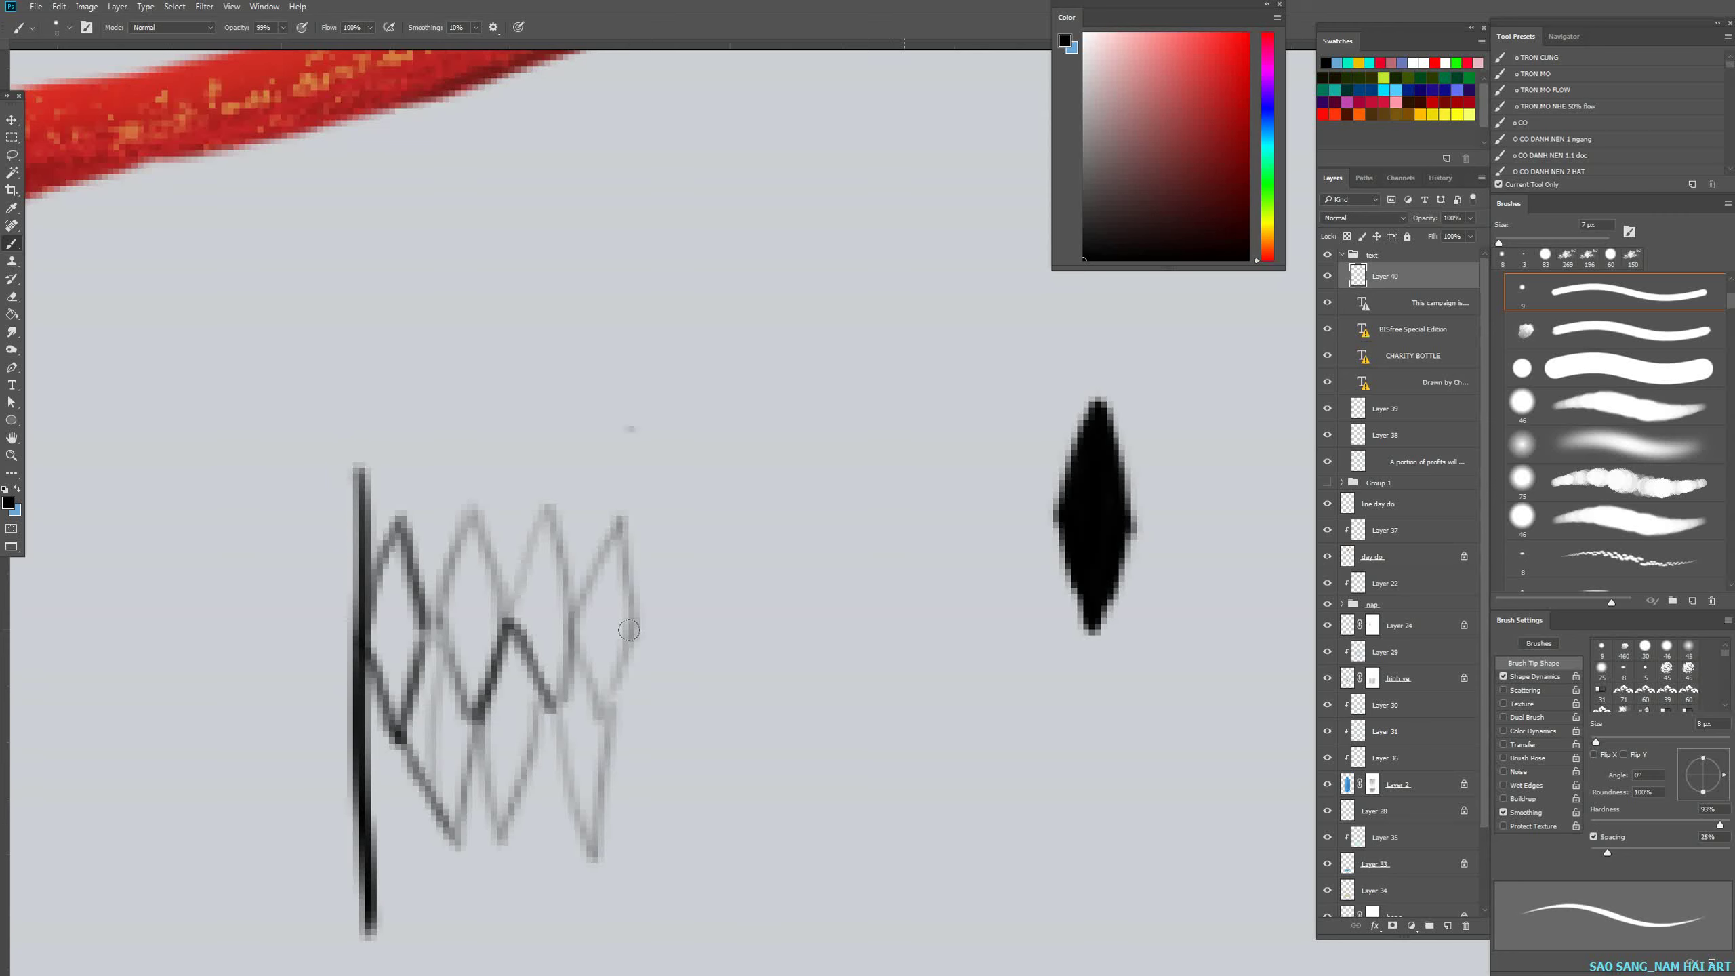
{"action": "left_click_drag", "start_coordinate": [630, 429], "coordinate": [664, 974]}
{"action": "left_click_drag", "start_coordinate": [429, 610], "coordinate": [493, 608]}
{"action": "mouse_move", "coordinate": [510, 454]}
{"action": "left_mouse_down"}
{"action": "mouse_move", "coordinate": [459, 564]}
{"action": "mouse_move", "coordinate": [473, 728]}
{"action": "mouse_move", "coordinate": [510, 795]}
{"action": "mouse_move", "coordinate": [563, 641]}
{"action": "mouse_move", "coordinate": [514, 792]}
{"action": "left_mouse_up"}
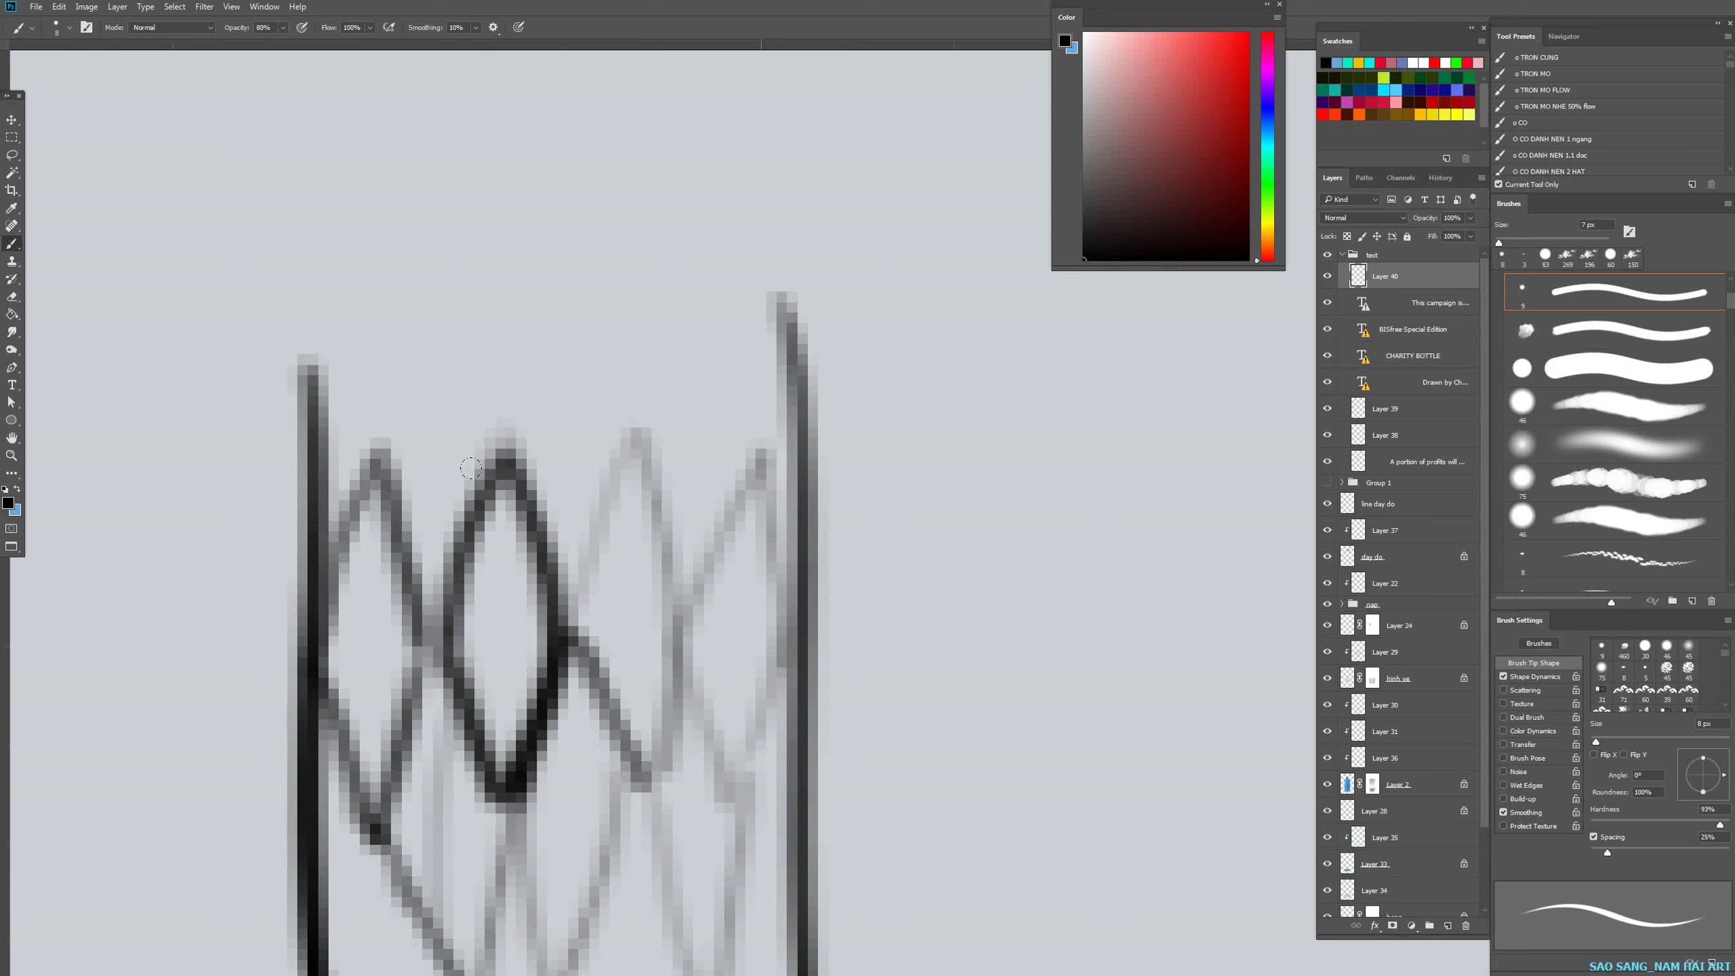
{"action": "mouse_move", "coordinate": [502, 583]}
{"action": "left_mouse_down"}
{"action": "mouse_move", "coordinate": [480, 659]}
{"action": "mouse_move", "coordinate": [522, 584]}
{"action": "mouse_move", "coordinate": [481, 603]}
{"action": "mouse_move", "coordinate": [481, 662]}
{"action": "left_mouse_up"}
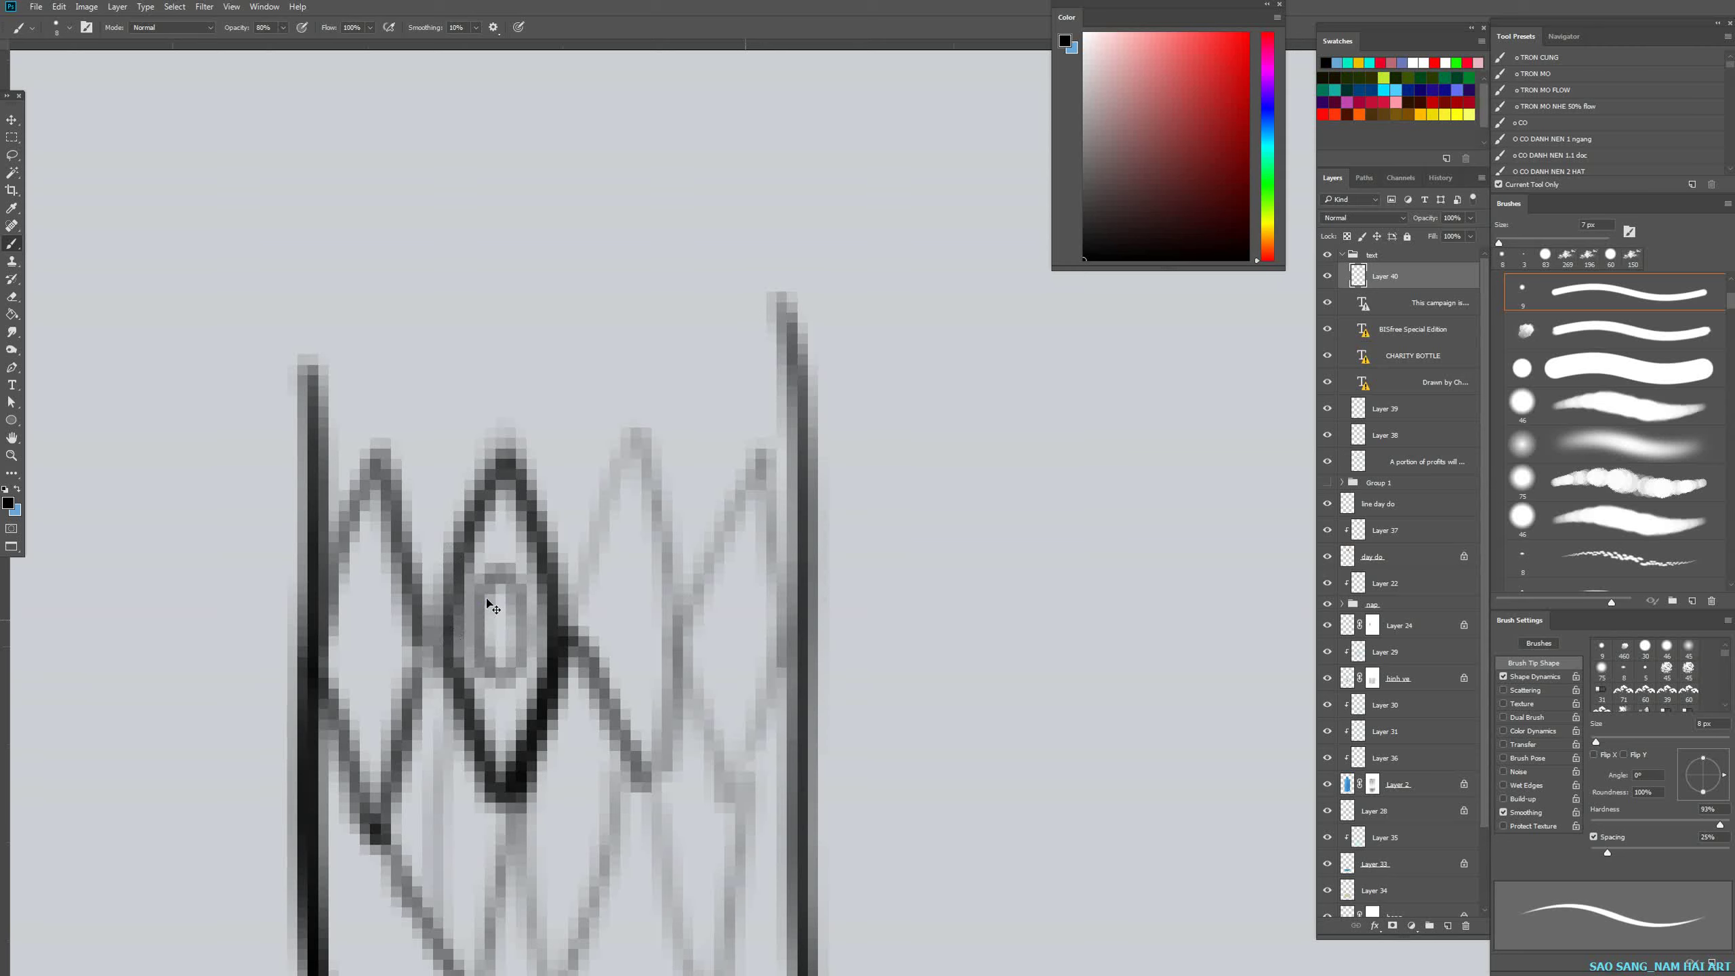
{"action": "key", "text": "ctrl+z"}
Paint a diagonal band beside the rope in orange sampled from it, using a 14 px brush, and shade its edge with a sampled darker red-brown.
{"action": "mouse_move", "coordinate": [508, 489]}
{"action": "left_mouse_down"}
{"action": "mouse_move", "coordinate": [466, 671]}
{"action": "mouse_move", "coordinate": [549, 638]}
{"action": "mouse_move", "coordinate": [410, 596]}
{"action": "left_mouse_up"}
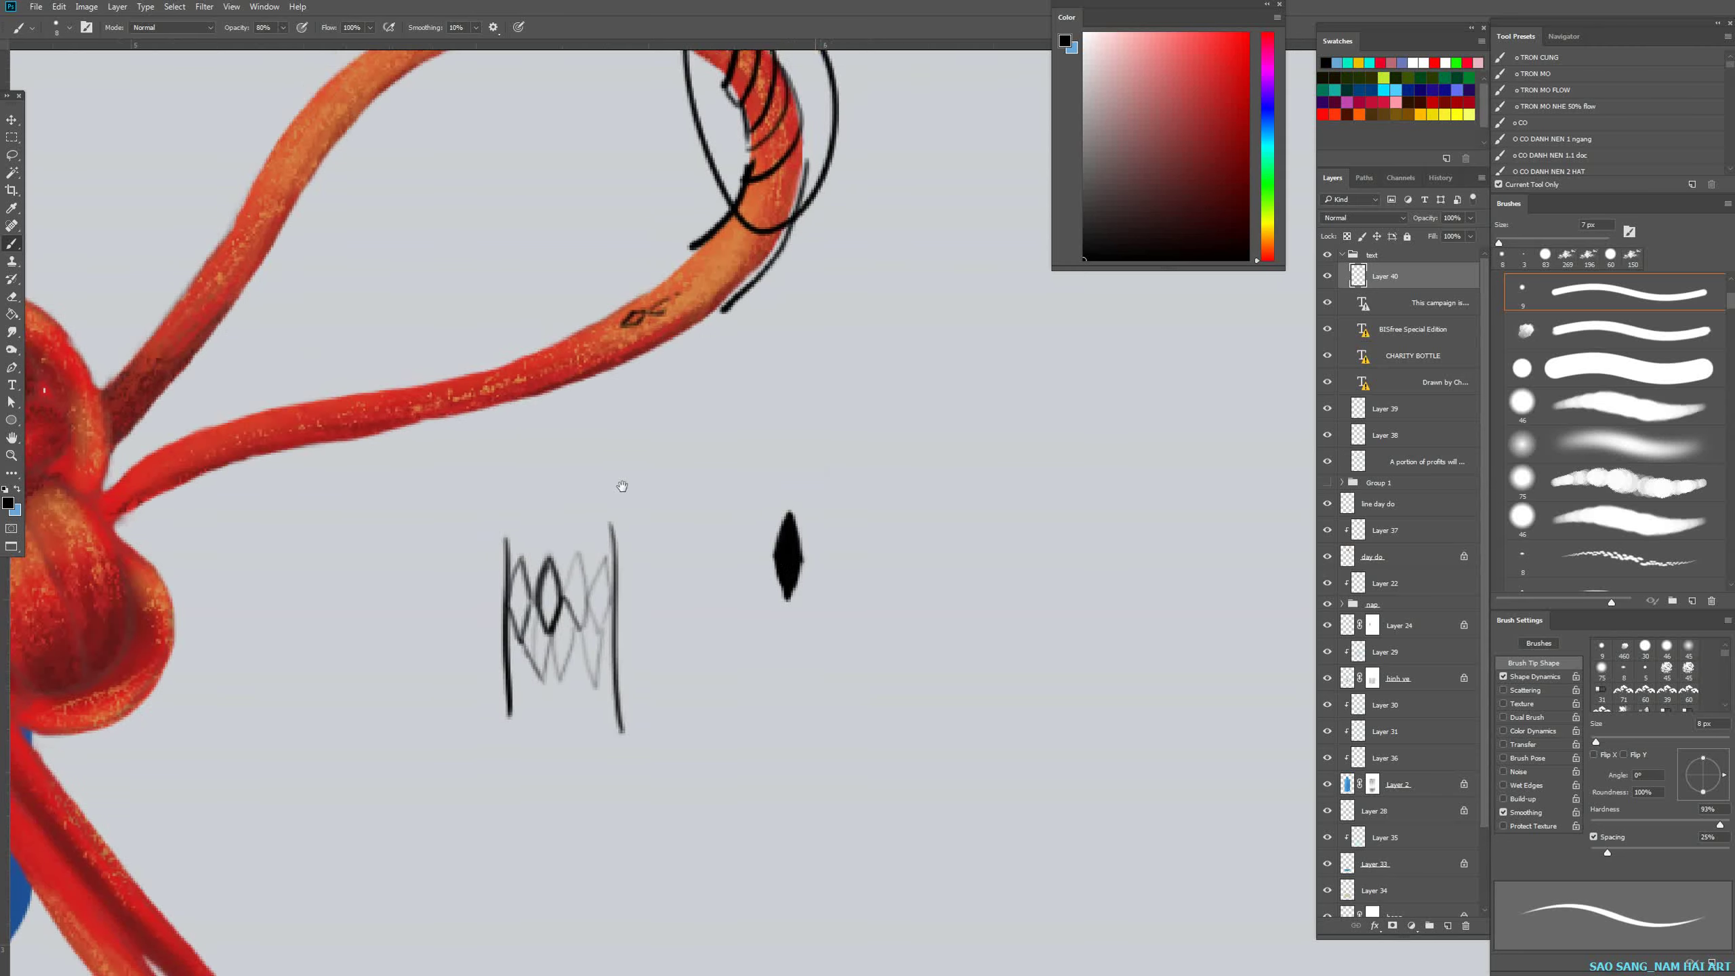
{"action": "left_click_drag", "start_coordinate": [786, 649], "coordinate": [950, 635]}
{"action": "left_click_drag", "start_coordinate": [833, 473], "coordinate": [745, 482]}
{"action": "scroll", "coordinate": [752, 423], "scroll_direction": "up", "scroll_amount": 2}
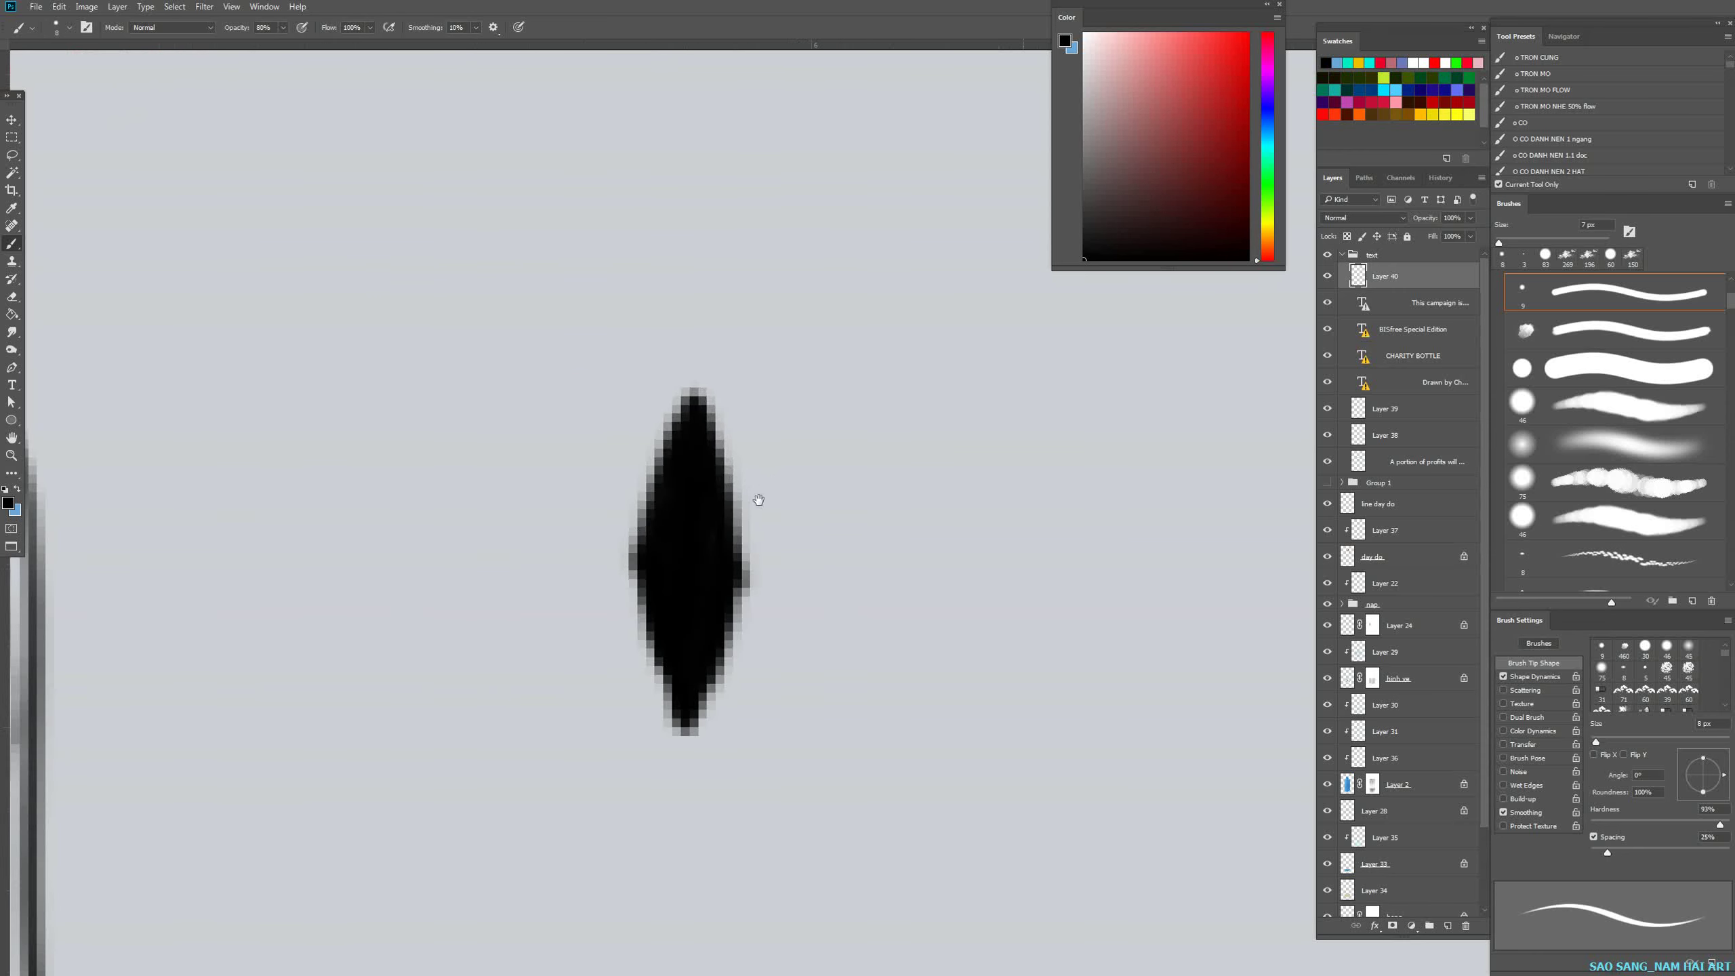
{"action": "left_click_drag", "start_coordinate": [664, 664], "coordinate": [593, 855]}
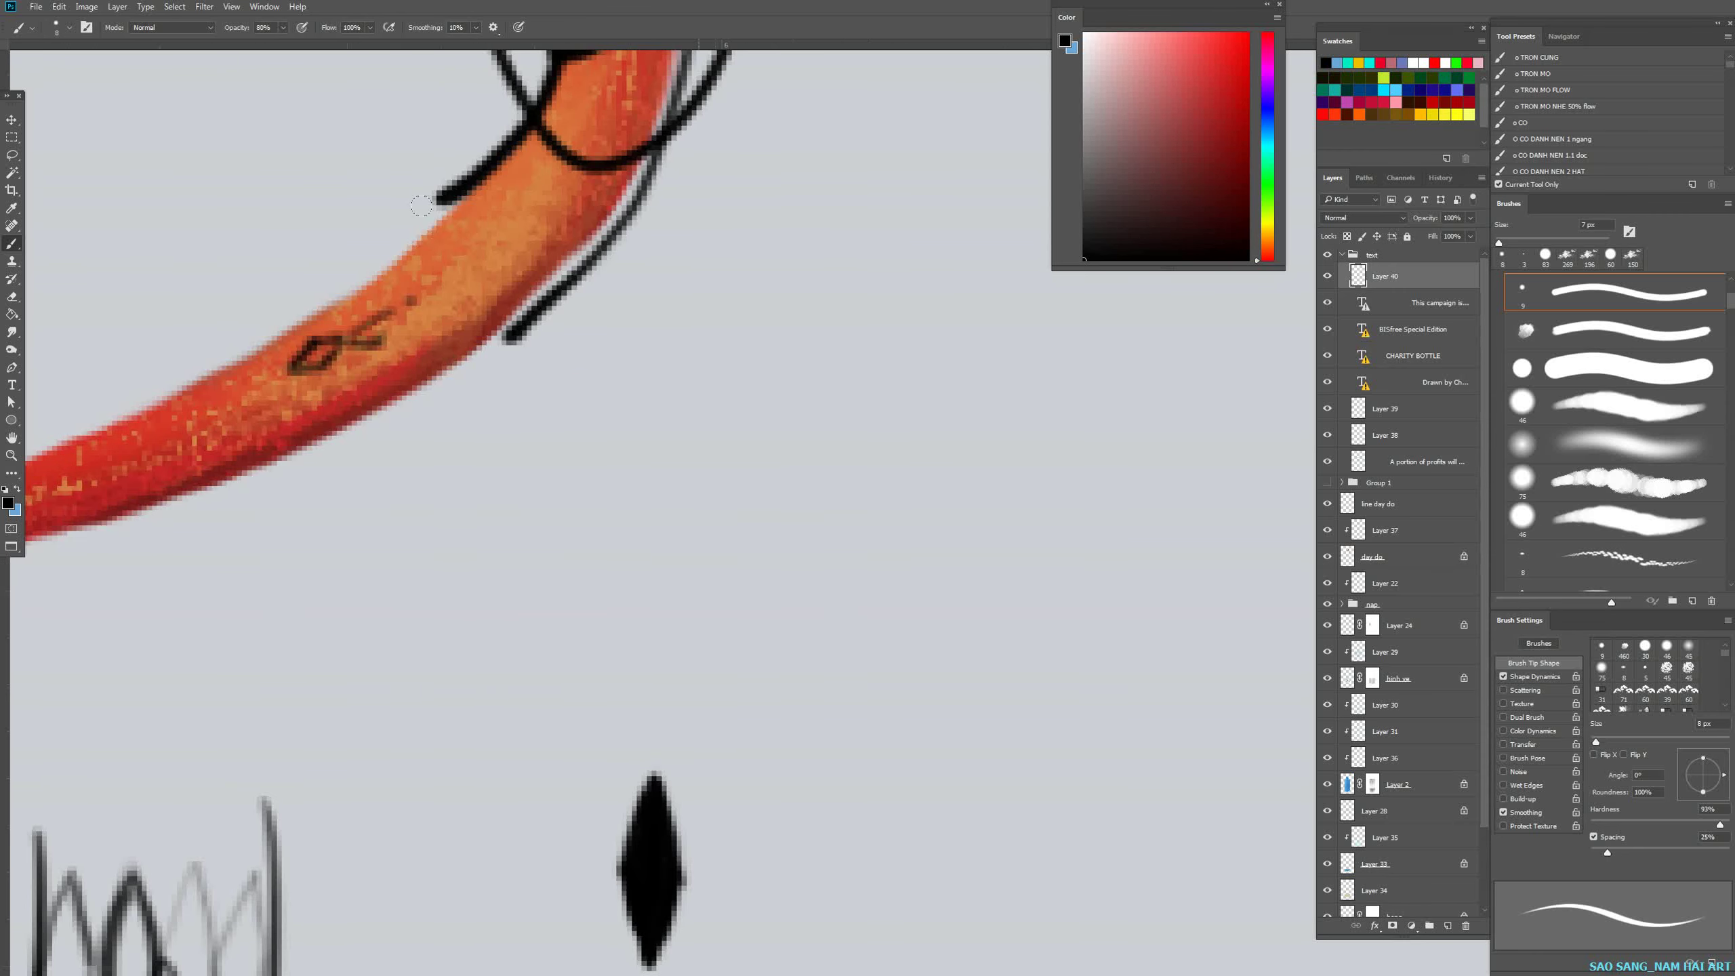
{"action": "left_click", "coordinate": [475, 211], "text": "alt"}
{"action": "left_click_drag", "start_coordinate": [796, 265], "coordinate": [578, 569]}
{"action": "left_click_drag", "start_coordinate": [720, 364], "coordinate": [744, 362]}
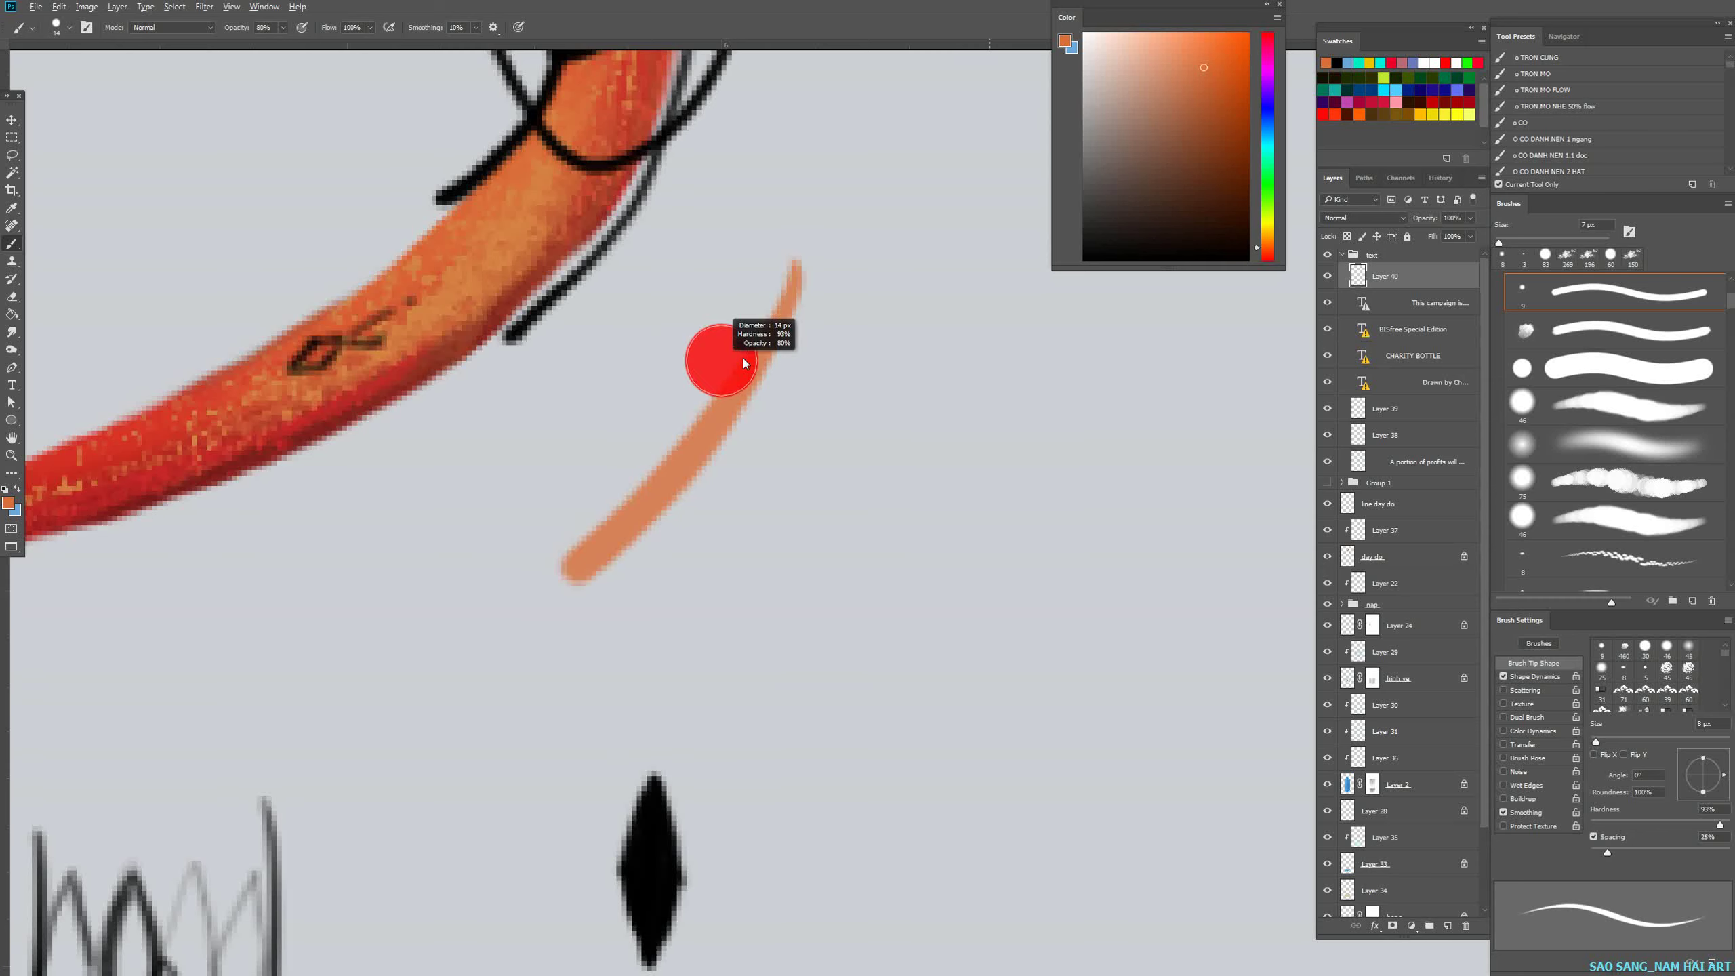
{"action": "mouse_move", "coordinate": [842, 279]}
{"action": "left_mouse_down"}
{"action": "mouse_move", "coordinate": [747, 382]}
{"action": "mouse_move", "coordinate": [816, 292]}
{"action": "left_mouse_up"}
{"action": "mouse_move", "coordinate": [867, 298]}
{"action": "left_mouse_down"}
{"action": "mouse_move", "coordinate": [862, 323]}
{"action": "mouse_move", "coordinate": [830, 292]}
{"action": "mouse_move", "coordinate": [617, 653]}
{"action": "mouse_move", "coordinate": [854, 301]}
{"action": "mouse_move", "coordinate": [570, 665]}
{"action": "left_mouse_up"}
{"action": "left_click", "coordinate": [582, 215], "text": "alt"}
{"action": "scroll", "coordinate": [776, 380], "scroll_direction": "up", "scroll_amount": 3}
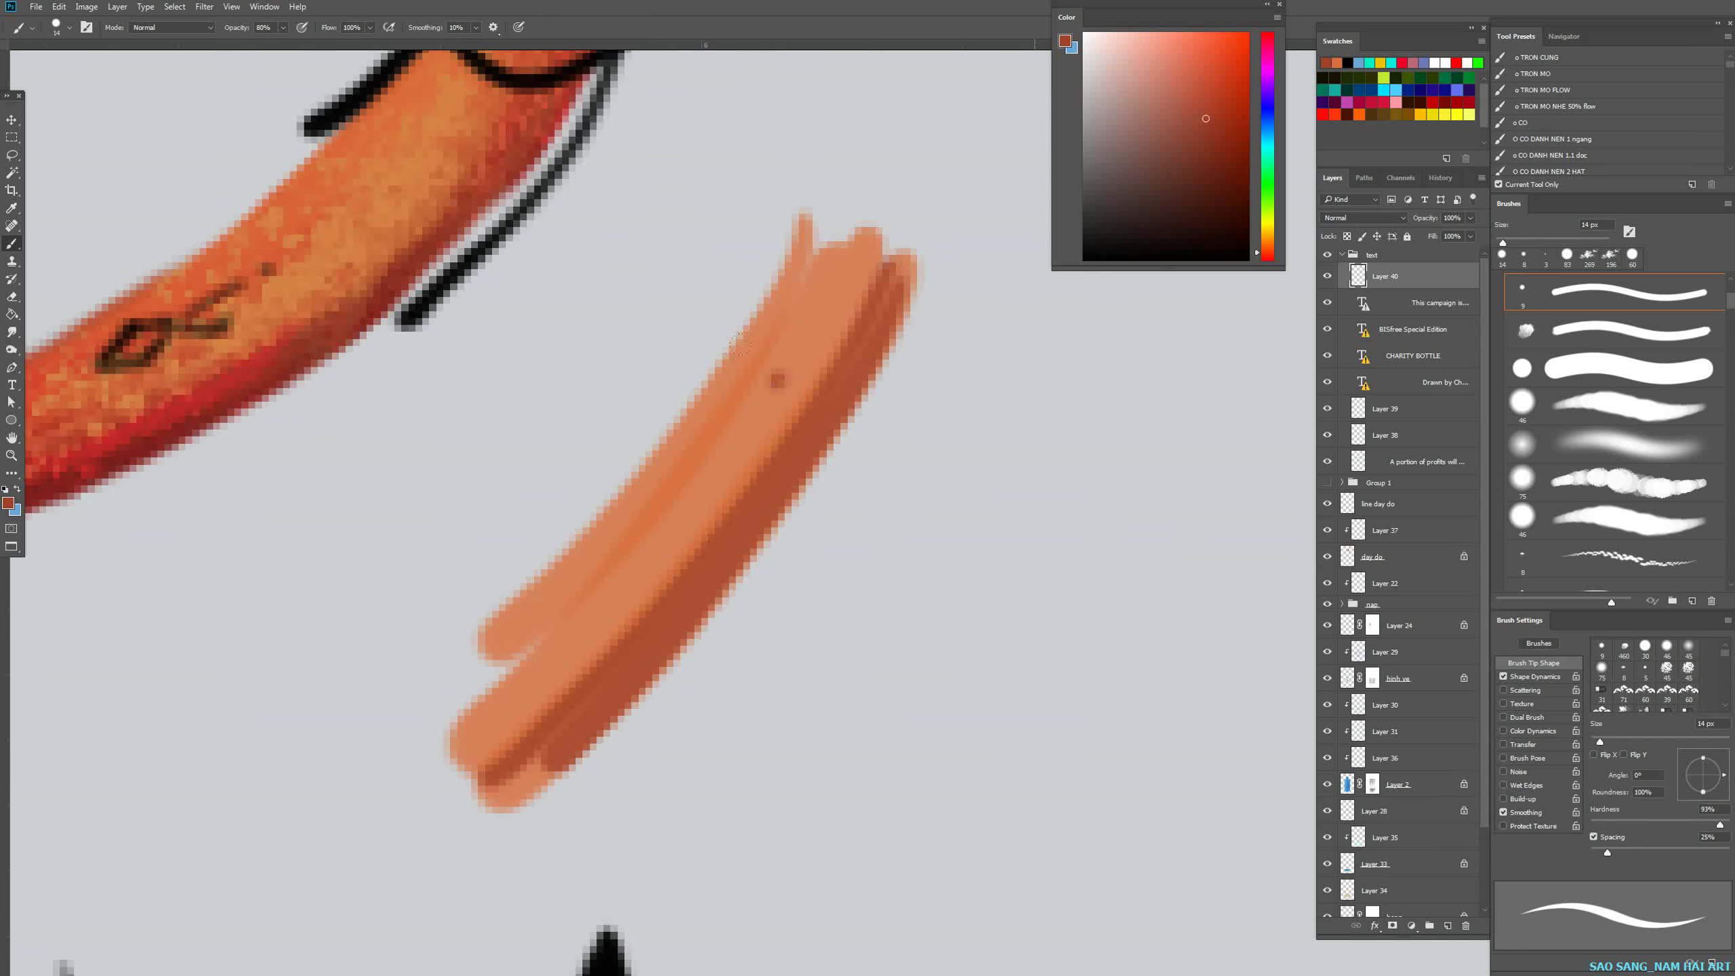
Give the Eraser the 9 px hard round tip and make the solid black diamond's layer, Layer 39, active.
{"action": "scroll", "coordinate": [663, 508], "scroll_direction": "down", "scroll_amount": 8}
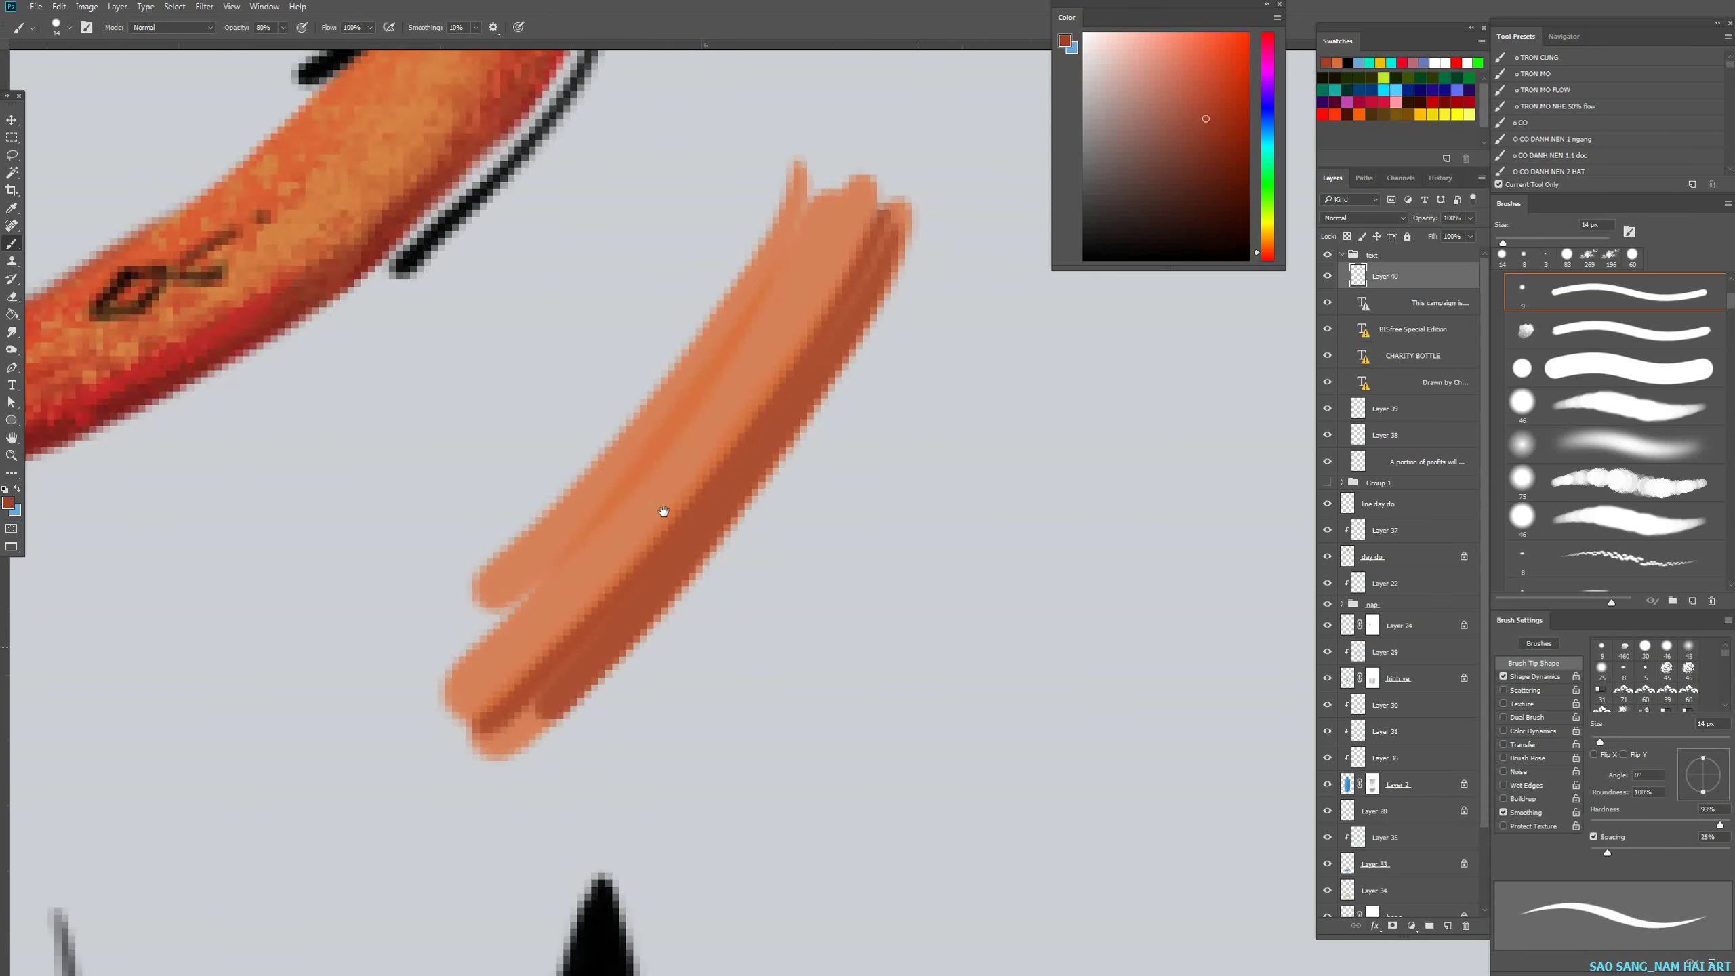
{"action": "key", "text": "e"}
{"action": "right_click", "coordinate": [597, 583]}
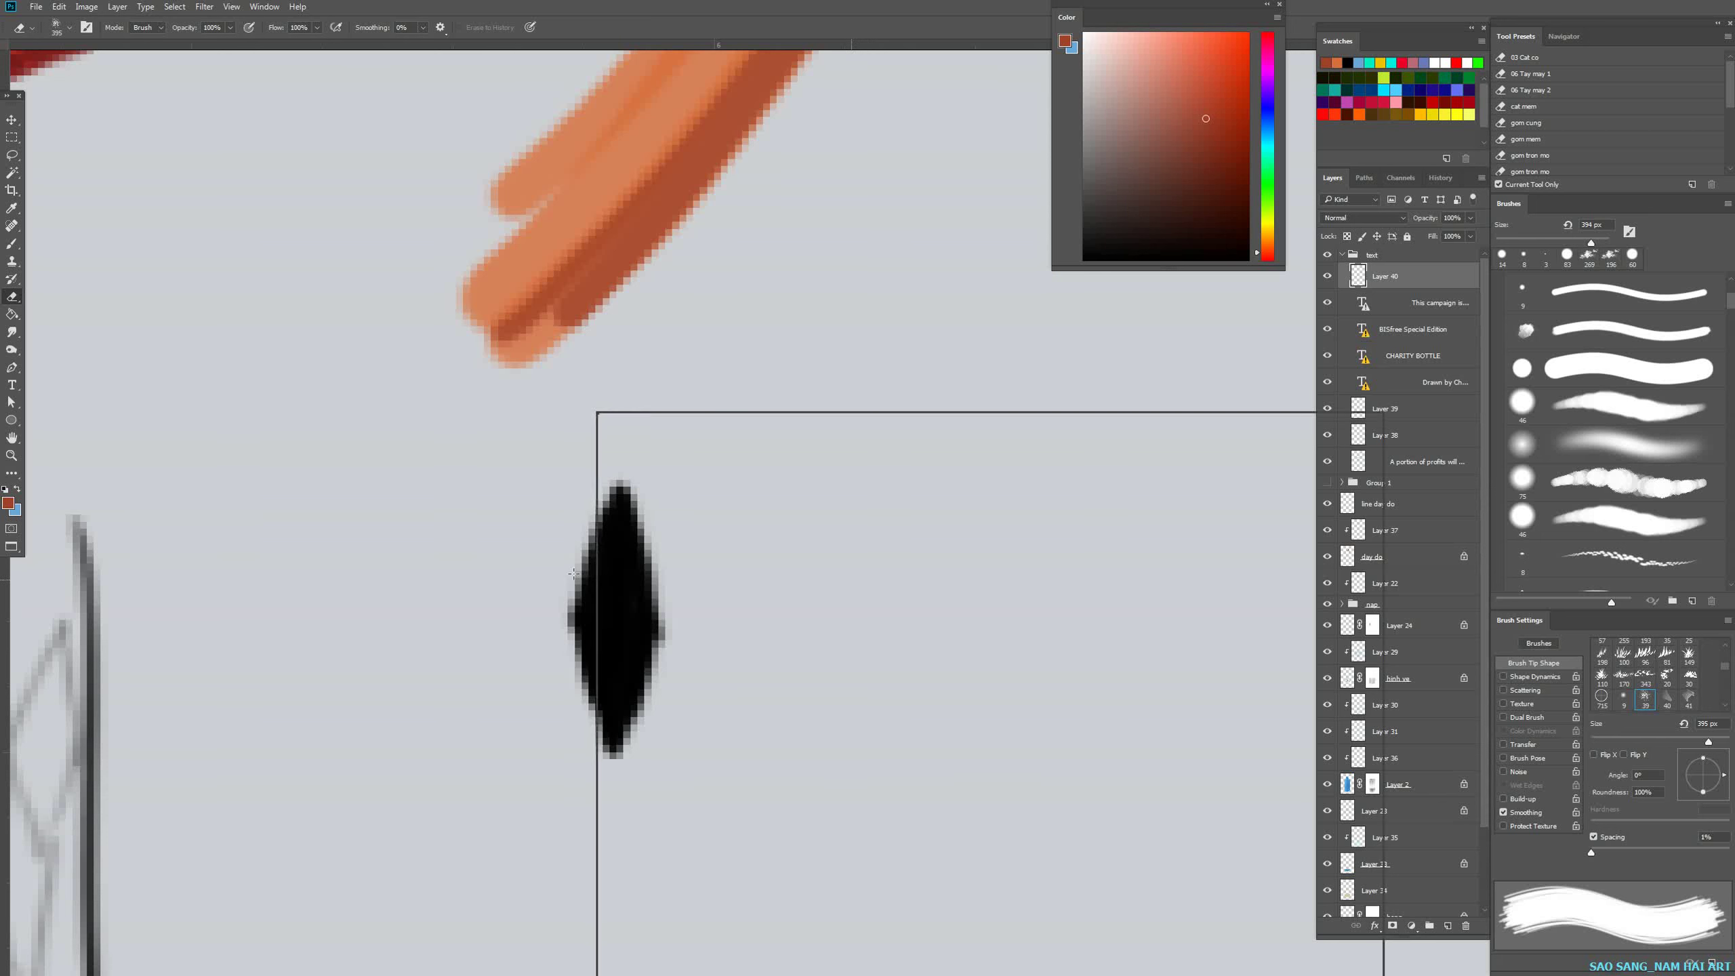
{"action": "left_click", "coordinate": [811, 564]}
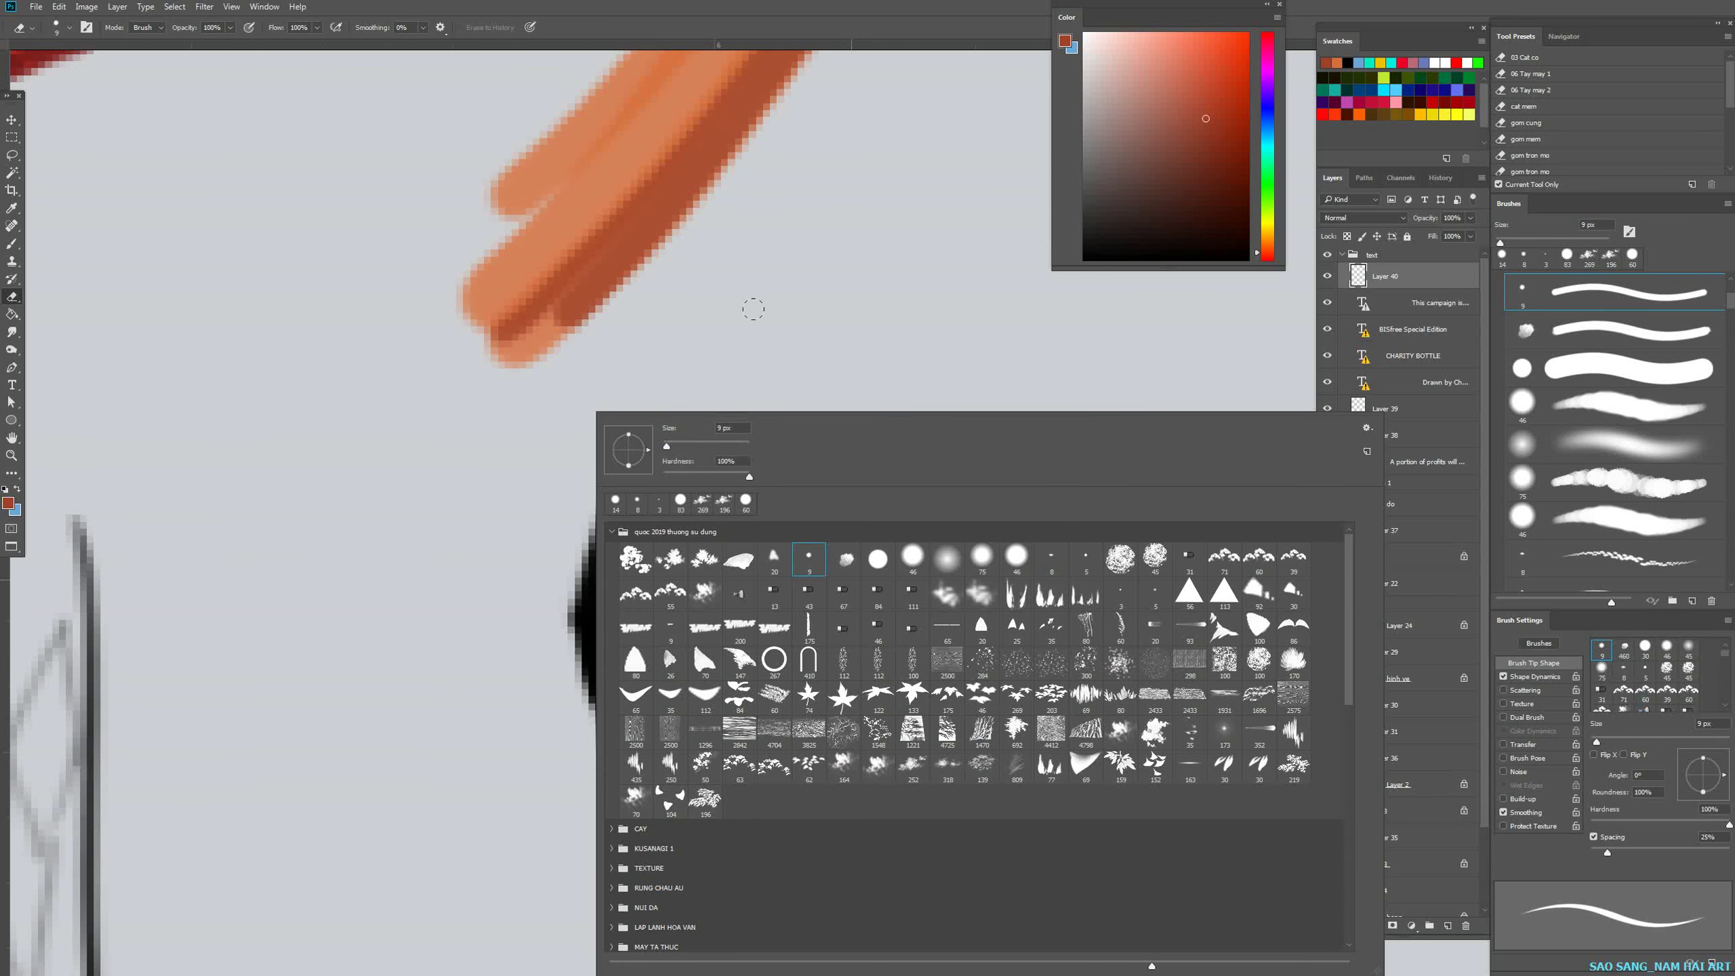
{"action": "left_click", "coordinate": [754, 307]}
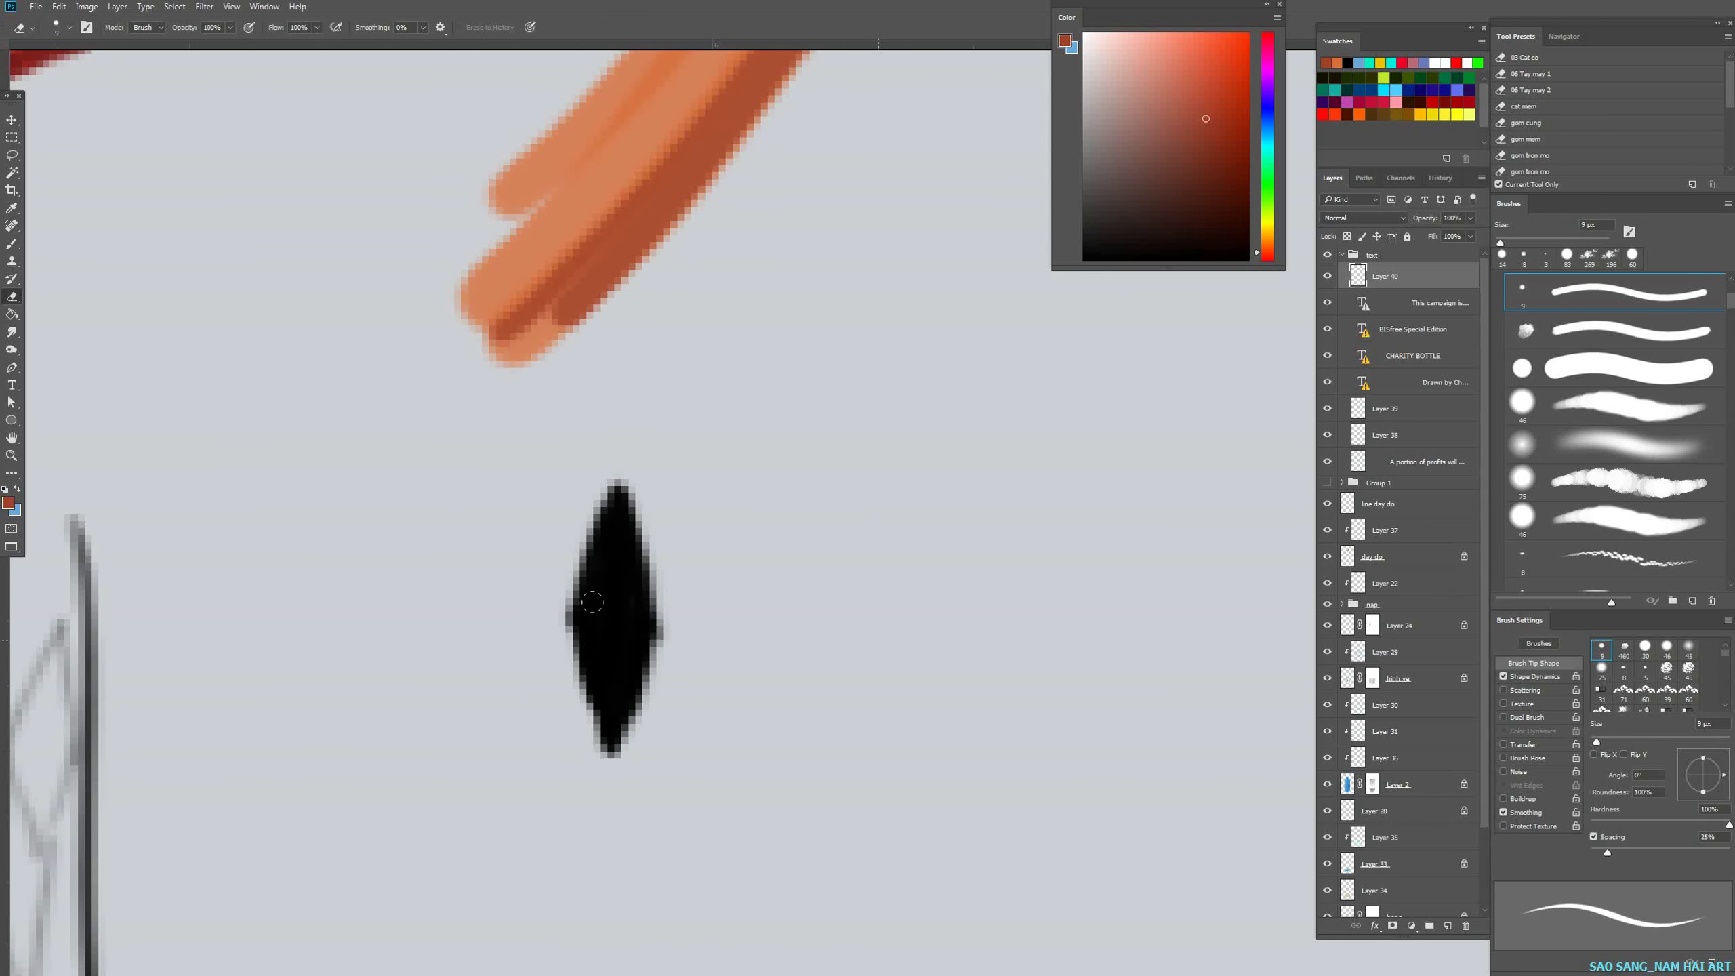
{"action": "left_click", "coordinate": [593, 602]}
{"action": "key", "text": "v"}
{"action": "left_click", "coordinate": [624, 634]}
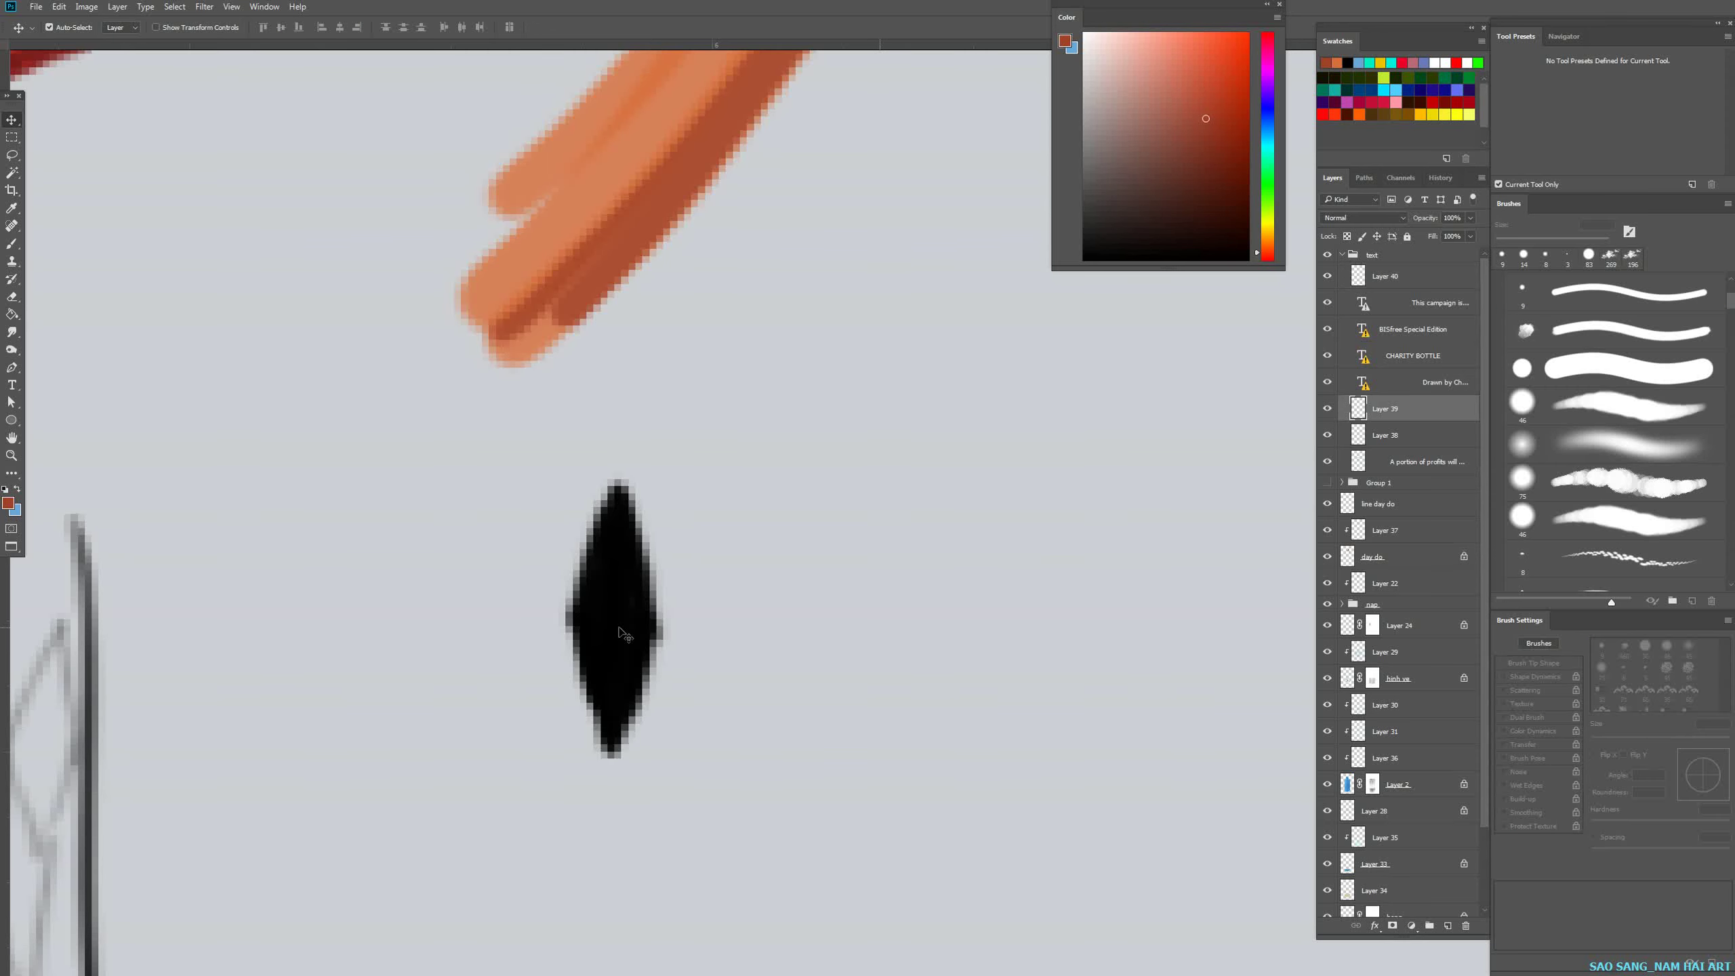
{"action": "key", "text": "b"}
{"action": "left_click_drag", "start_coordinate": [614, 582], "coordinate": [613, 654]}
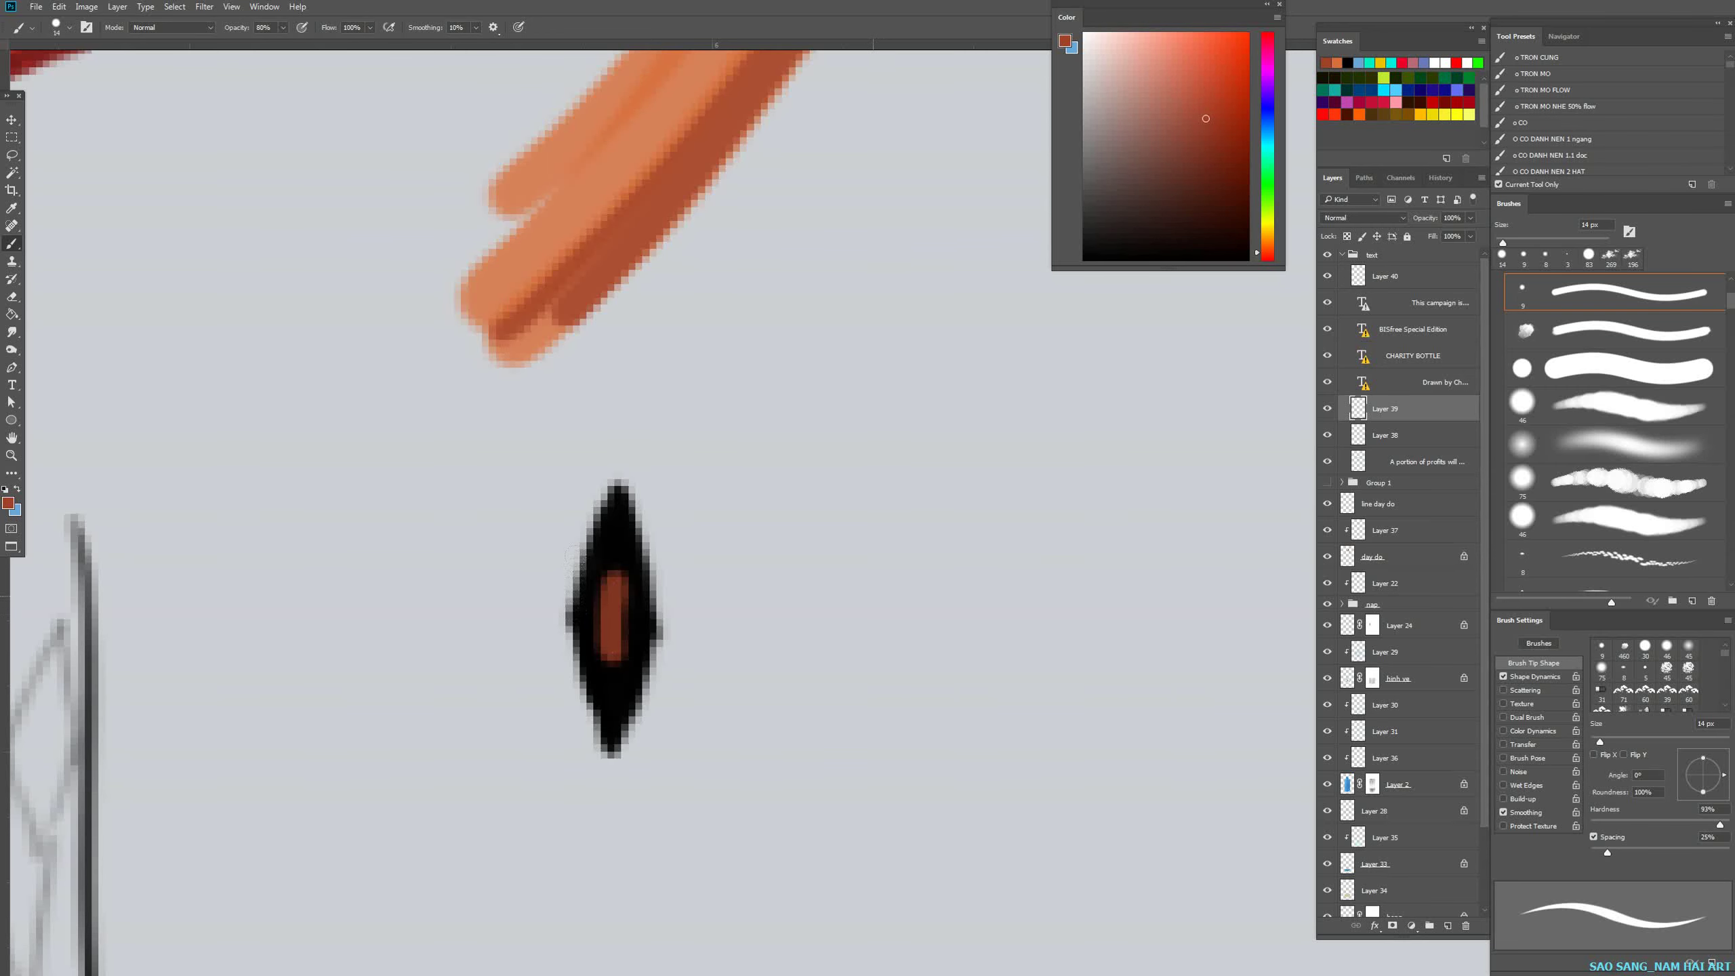
{"action": "key", "text": "ctrl+z"}
Erase the interior of the solid black diamond, including strokes at 30% eraser opacity, leaving a dark outline around a lighter centre.
{"action": "key", "text": "e"}
{"action": "left_click_drag", "start_coordinate": [605, 569], "coordinate": [587, 629]}
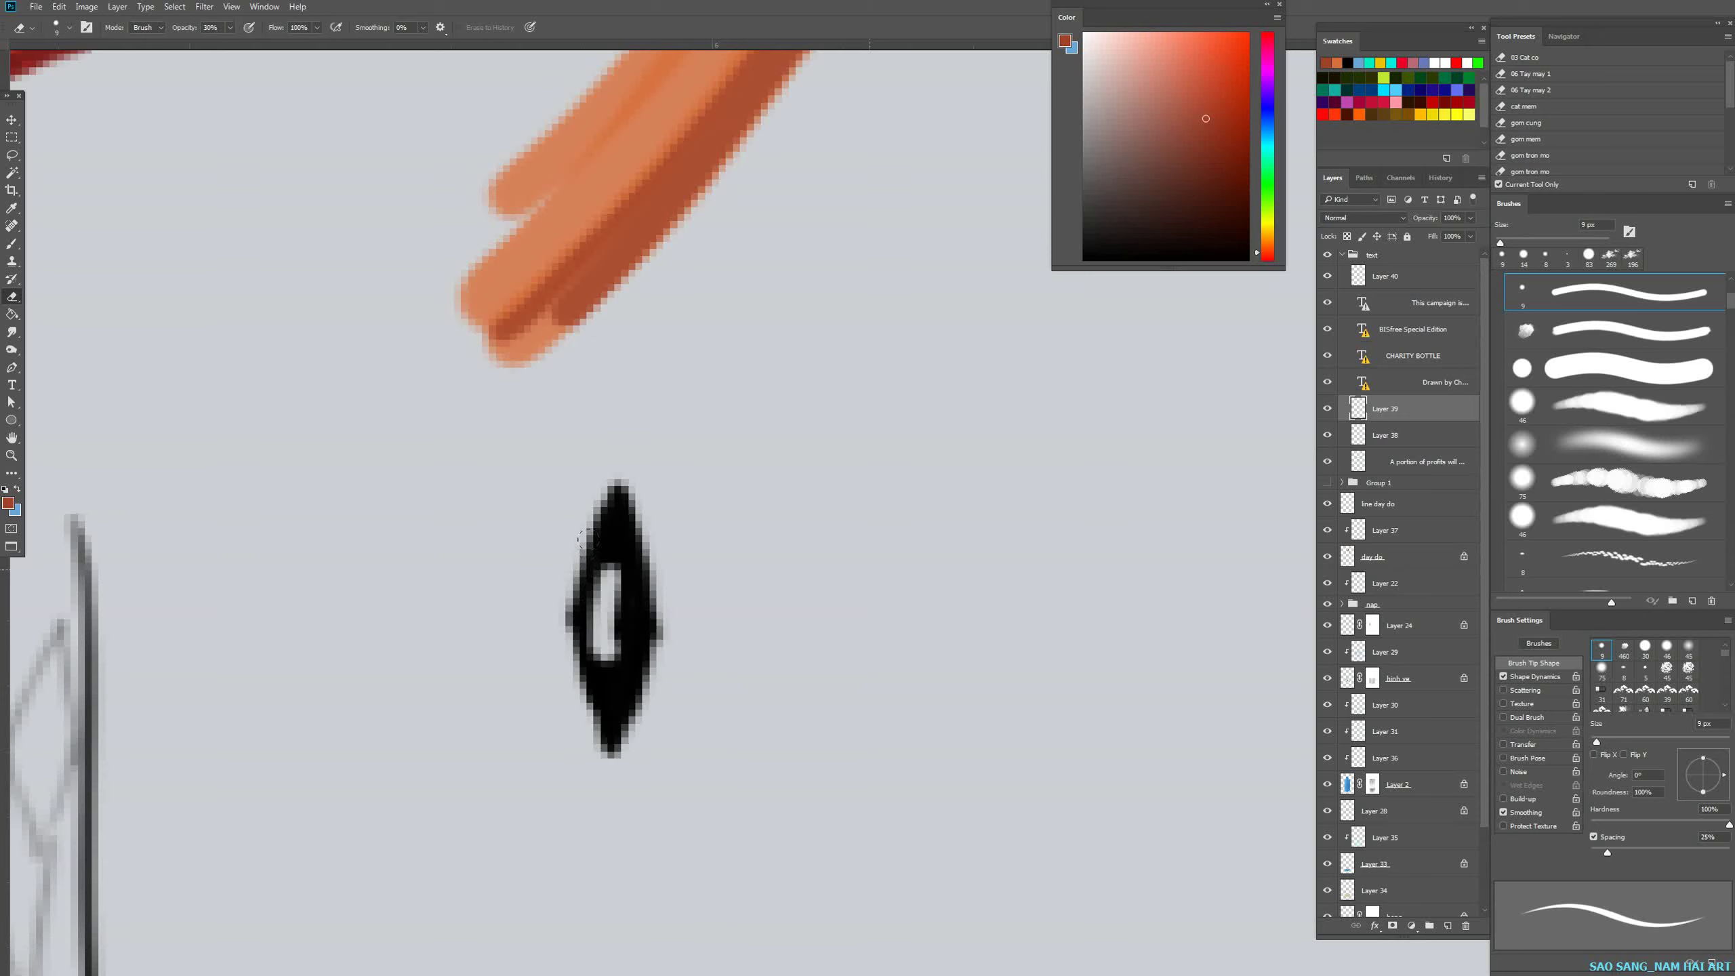
{"action": "mouse_move", "coordinate": [612, 551]}
{"action": "left_mouse_down"}
{"action": "mouse_move", "coordinate": [616, 670]}
{"action": "mouse_move", "coordinate": [596, 647]}
{"action": "mouse_move", "coordinate": [622, 683]}
{"action": "mouse_move", "coordinate": [599, 676]}
{"action": "left_mouse_up"}
{"action": "mouse_move", "coordinate": [613, 561]}
{"action": "left_mouse_down"}
{"action": "mouse_move", "coordinate": [592, 641]}
{"action": "mouse_move", "coordinate": [620, 683]}
{"action": "left_mouse_up"}
{"action": "left_click_drag", "start_coordinate": [615, 566], "coordinate": [608, 669]}
{"action": "mouse_move", "coordinate": [610, 524]}
{"action": "left_mouse_down"}
{"action": "mouse_move", "coordinate": [588, 626]}
{"action": "mouse_move", "coordinate": [618, 646]}
{"action": "left_mouse_up"}
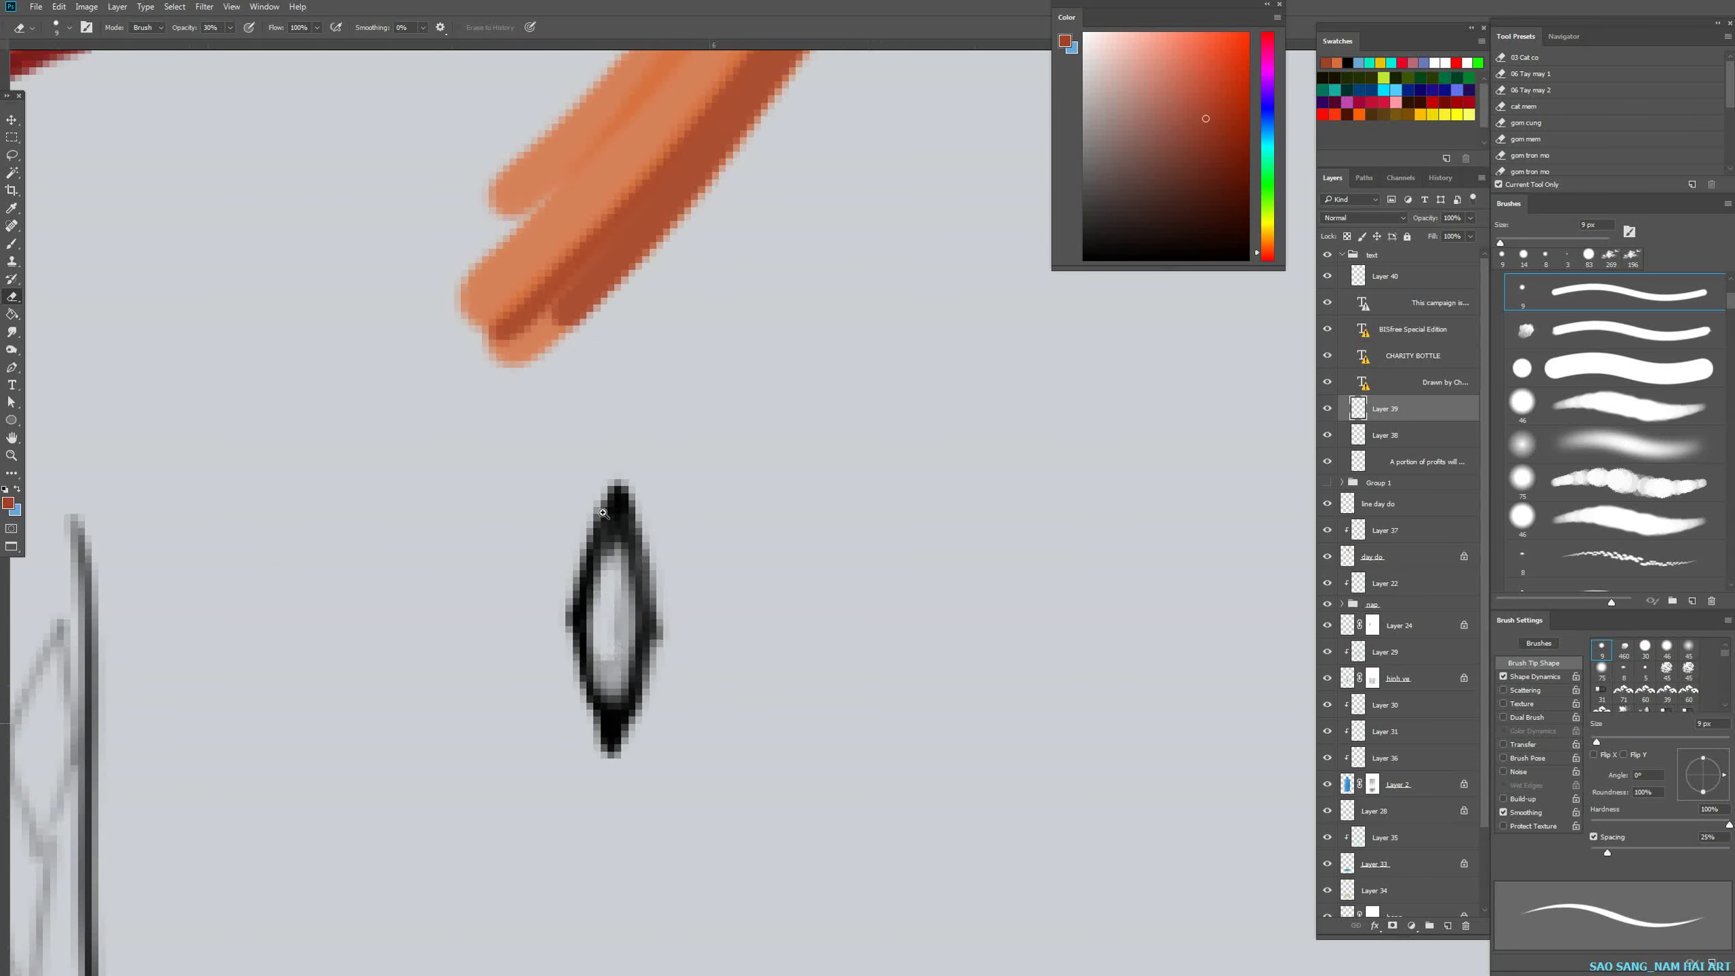
Move Layer 39 to the top of the layer stack and place a rotated copy of the shaded diamond along the orange band.
{"action": "scroll", "coordinate": [603, 513], "scroll_direction": "down", "scroll_amount": 2}
{"action": "left_click", "coordinate": [11, 138]}
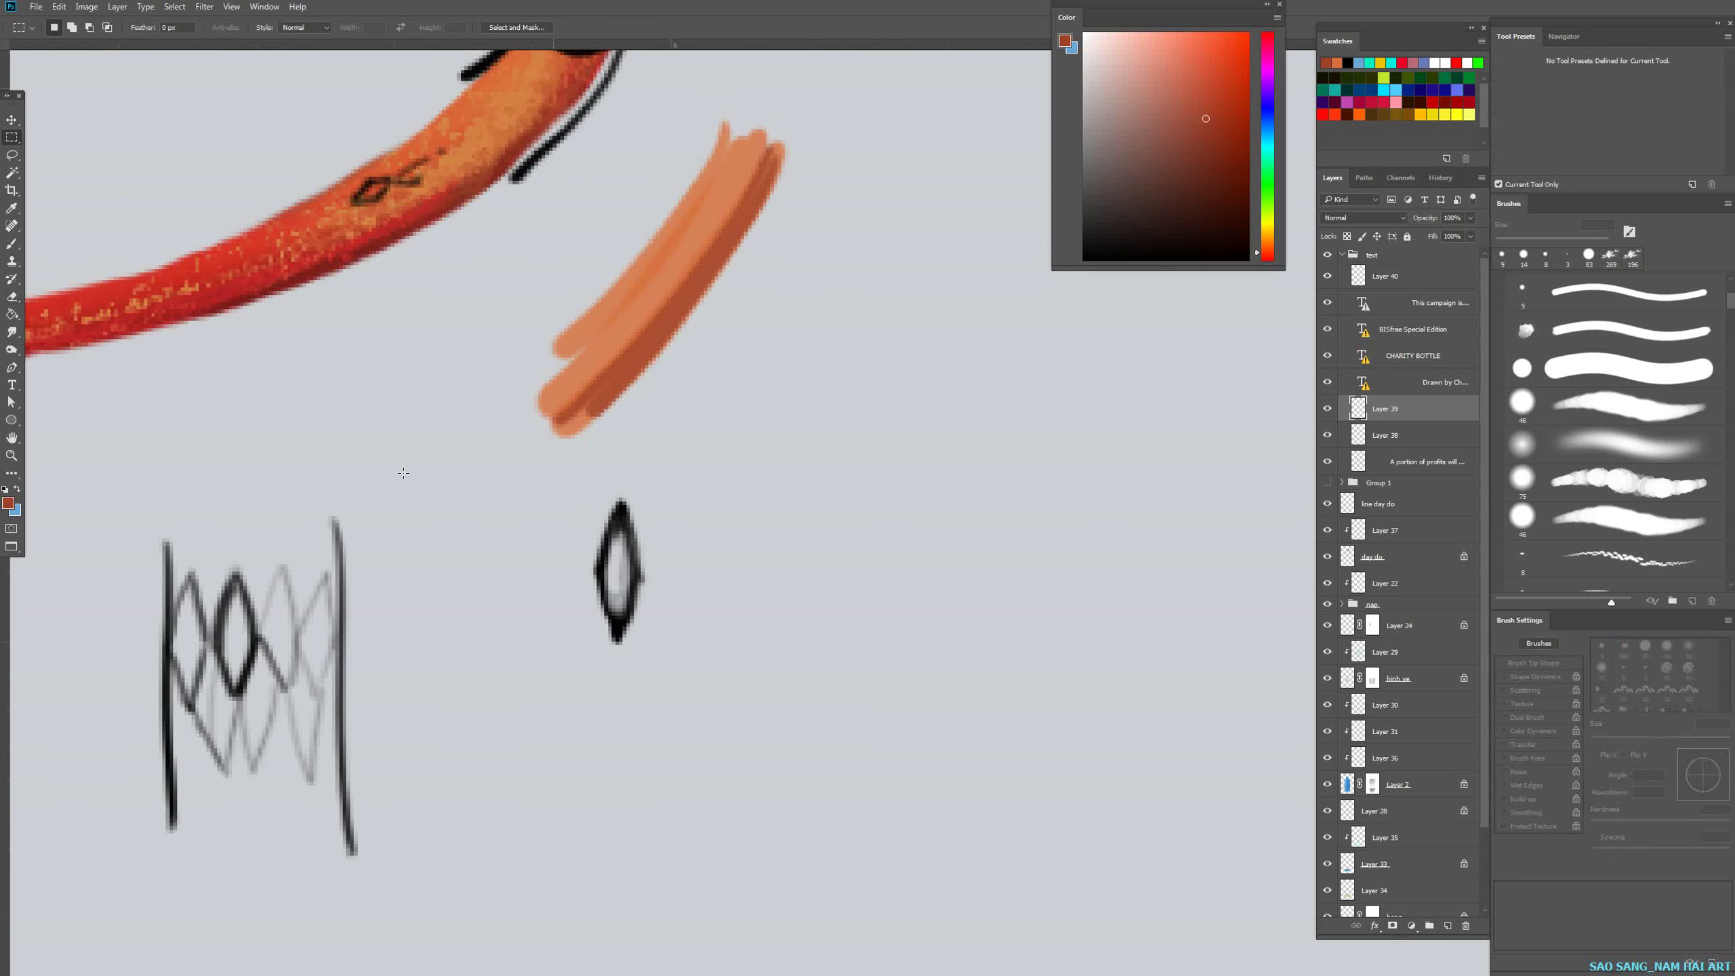
{"action": "mouse_move", "coordinate": [526, 484]}
{"action": "left_mouse_down"}
{"action": "mouse_move", "coordinate": [649, 619]}
{"action": "mouse_move", "coordinate": [685, 690]}
{"action": "left_mouse_up"}
{"action": "left_click_drag", "start_coordinate": [1444, 406], "coordinate": [1421, 264]}
{"action": "mouse_move", "coordinate": [619, 466]}
{"action": "left_mouse_down", "text": "ctrl+alt"}
{"action": "mouse_move", "coordinate": [654, 204]}
{"action": "mouse_move", "coordinate": [748, 239]}
{"action": "left_mouse_up", "text": "ctrl+alt"}
{"action": "key", "text": "ctrl+t"}
{"action": "key", "text": "Return"}
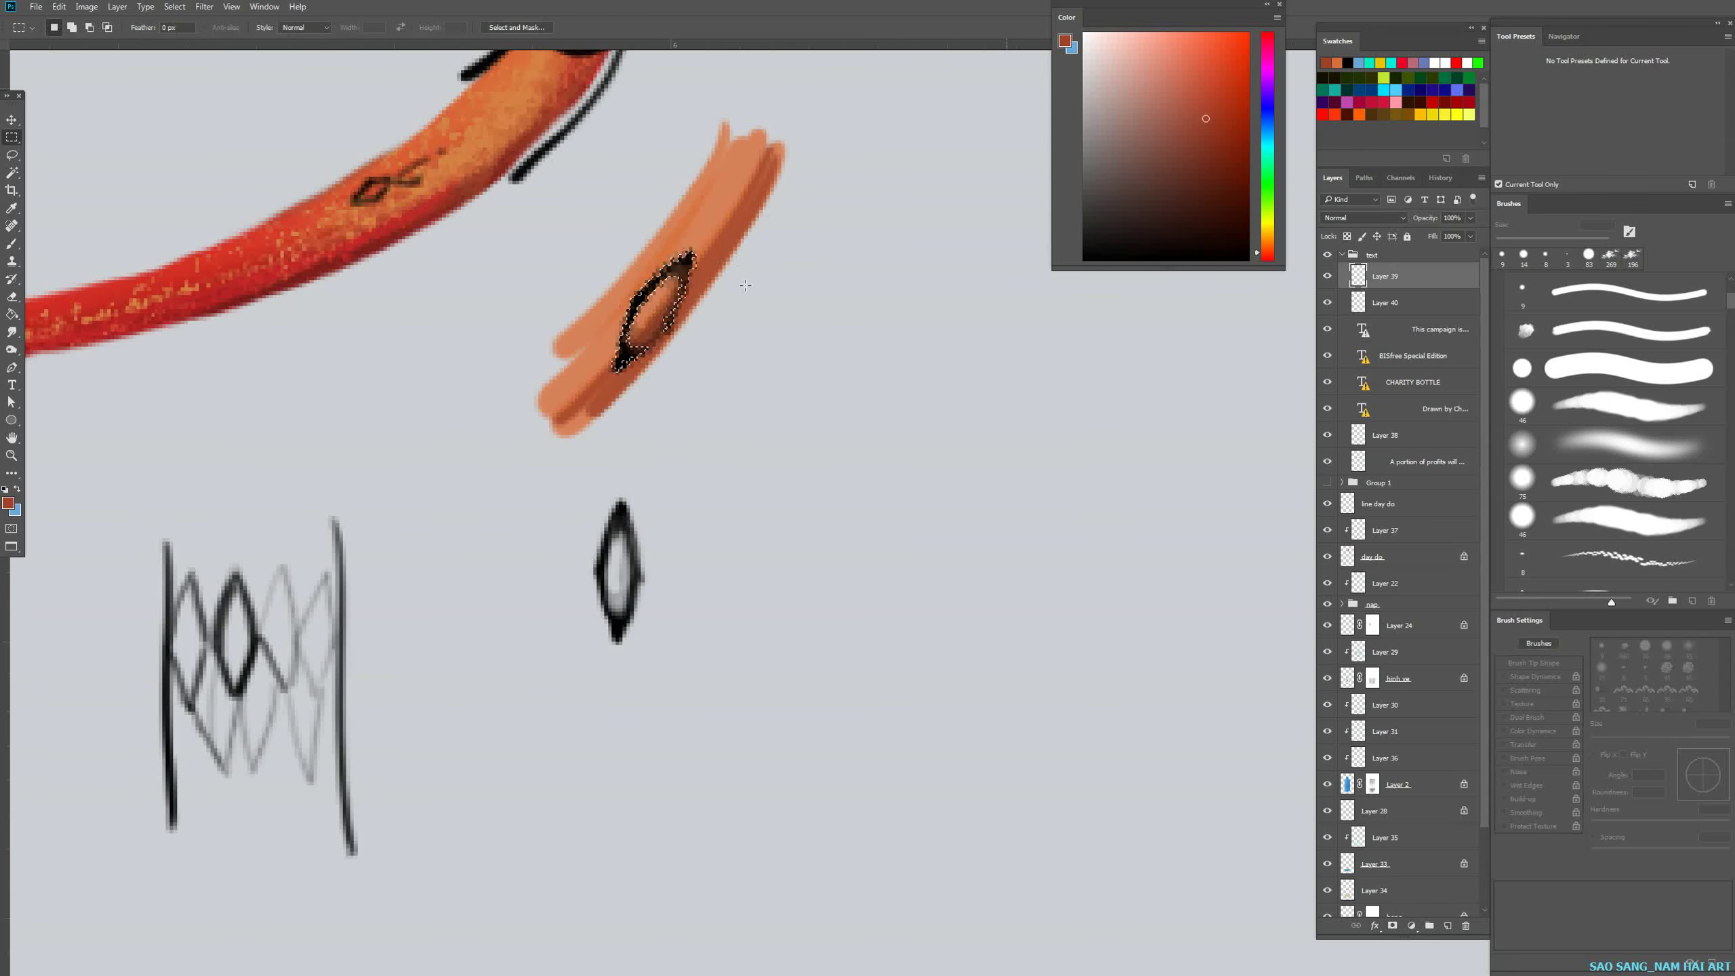
{"action": "left_click_drag", "start_coordinate": [694, 292], "coordinate": [690, 289], "text": "ctrl"}
Lock Layer 39's transparent pixels, try filling its artwork with the red-brown foreground colour, and undo the fill.
{"action": "key", "text": "b"}
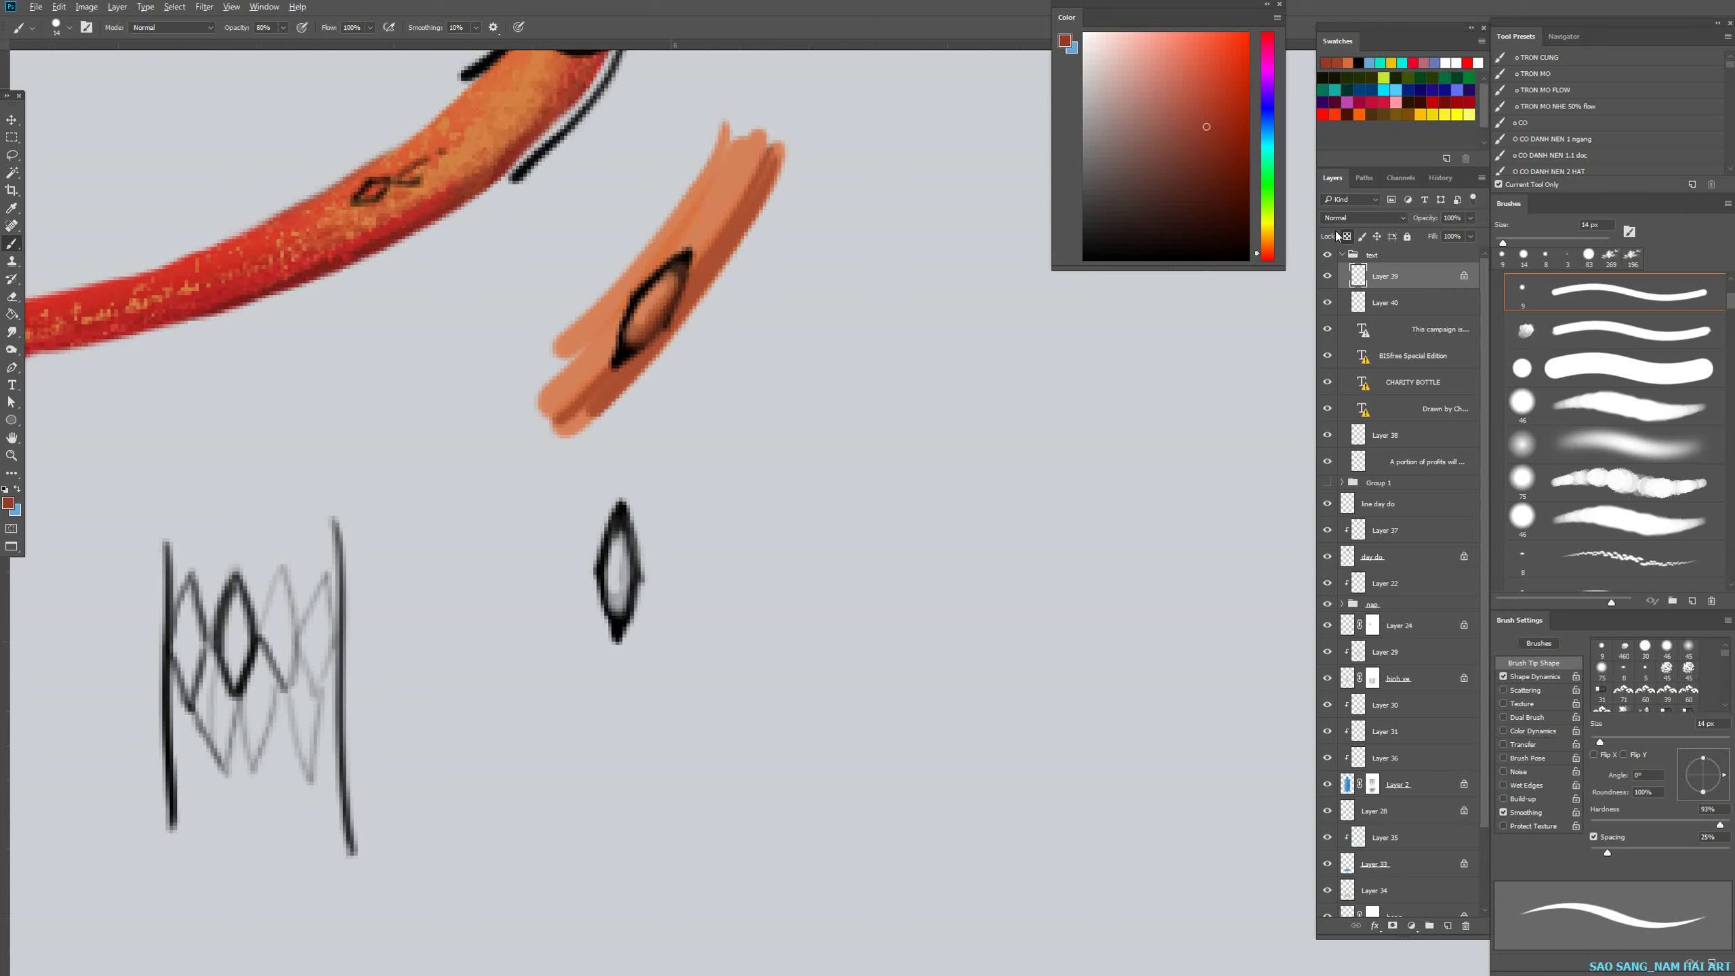
{"action": "key", "text": "alt+Delete"}
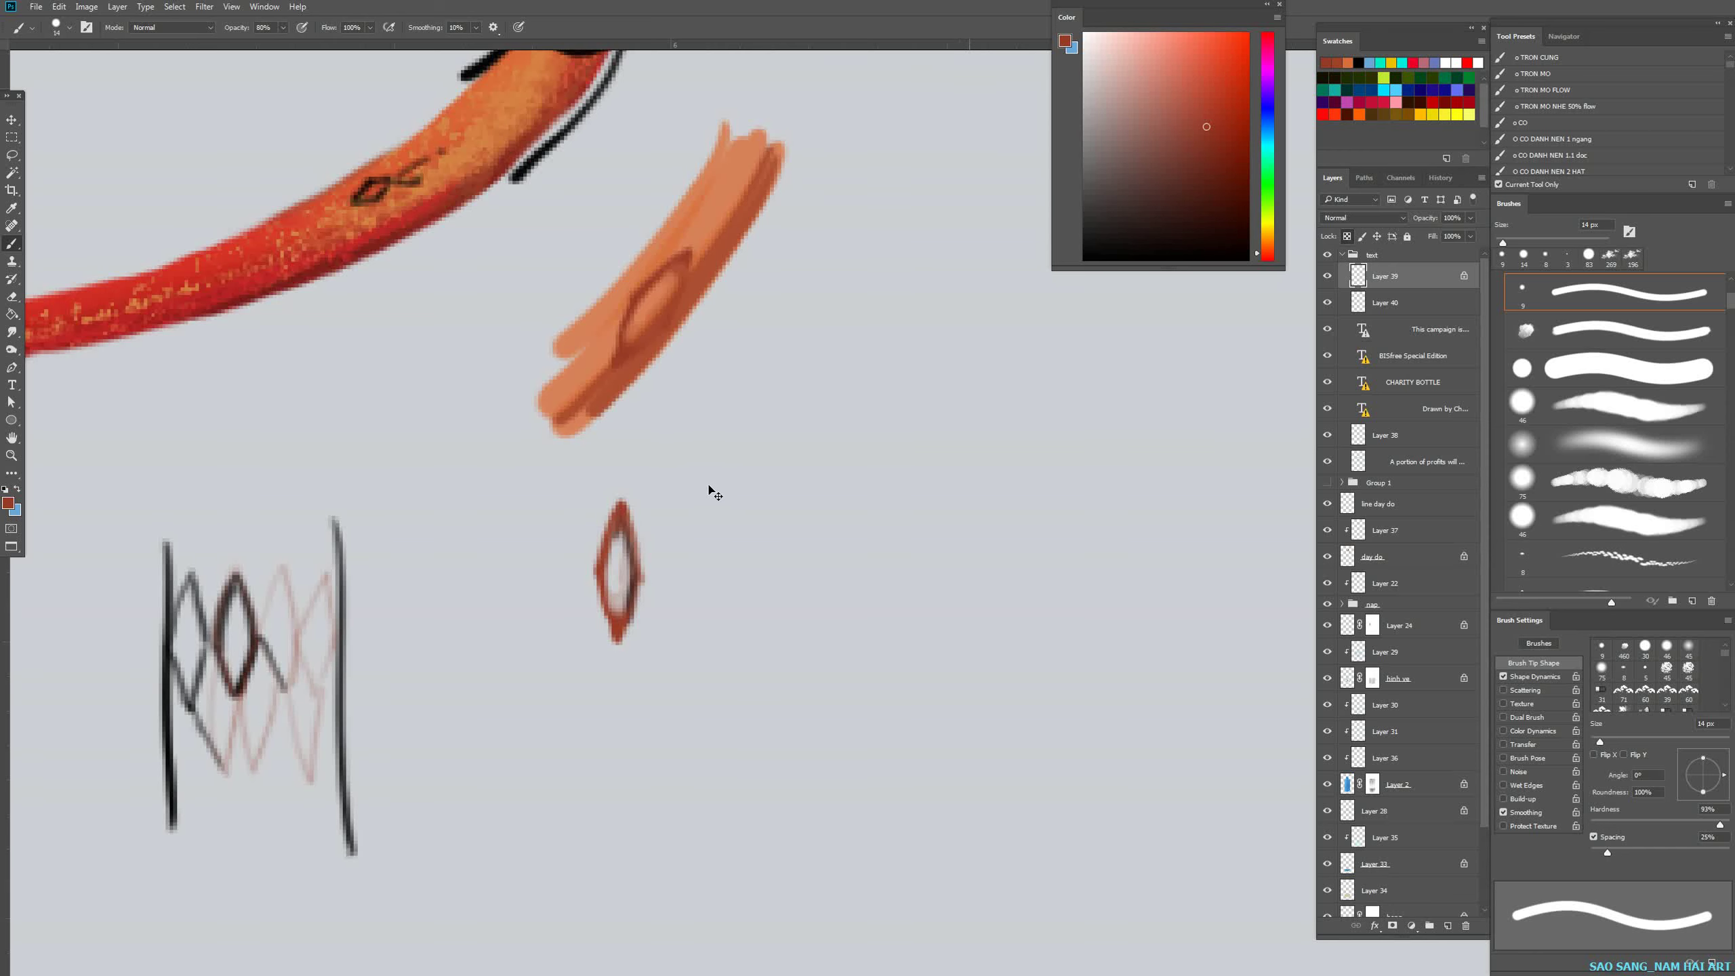
{"action": "key", "text": "ctrl+z"}
{"action": "left_click_drag", "start_coordinate": [812, 438], "coordinate": [780, 601]}
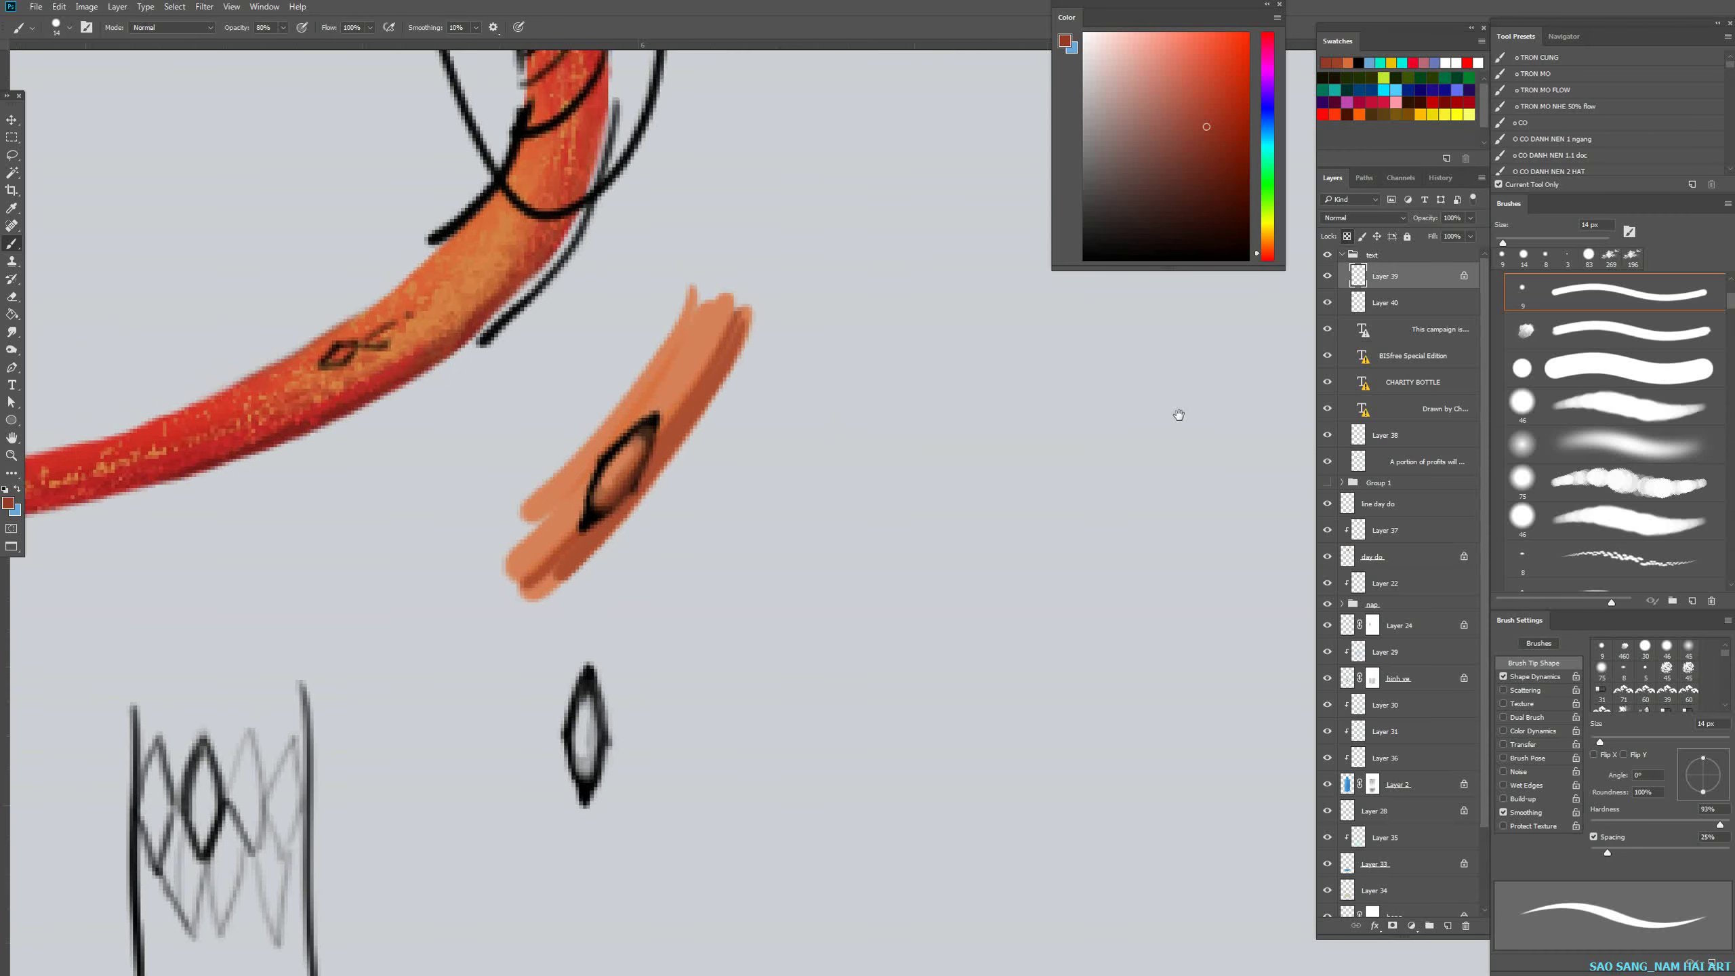
Hide the background layer and isolate Layer 39 so that only its diamond sketches are shown.
{"action": "left_click", "coordinate": [1330, 277], "text": "alt"}
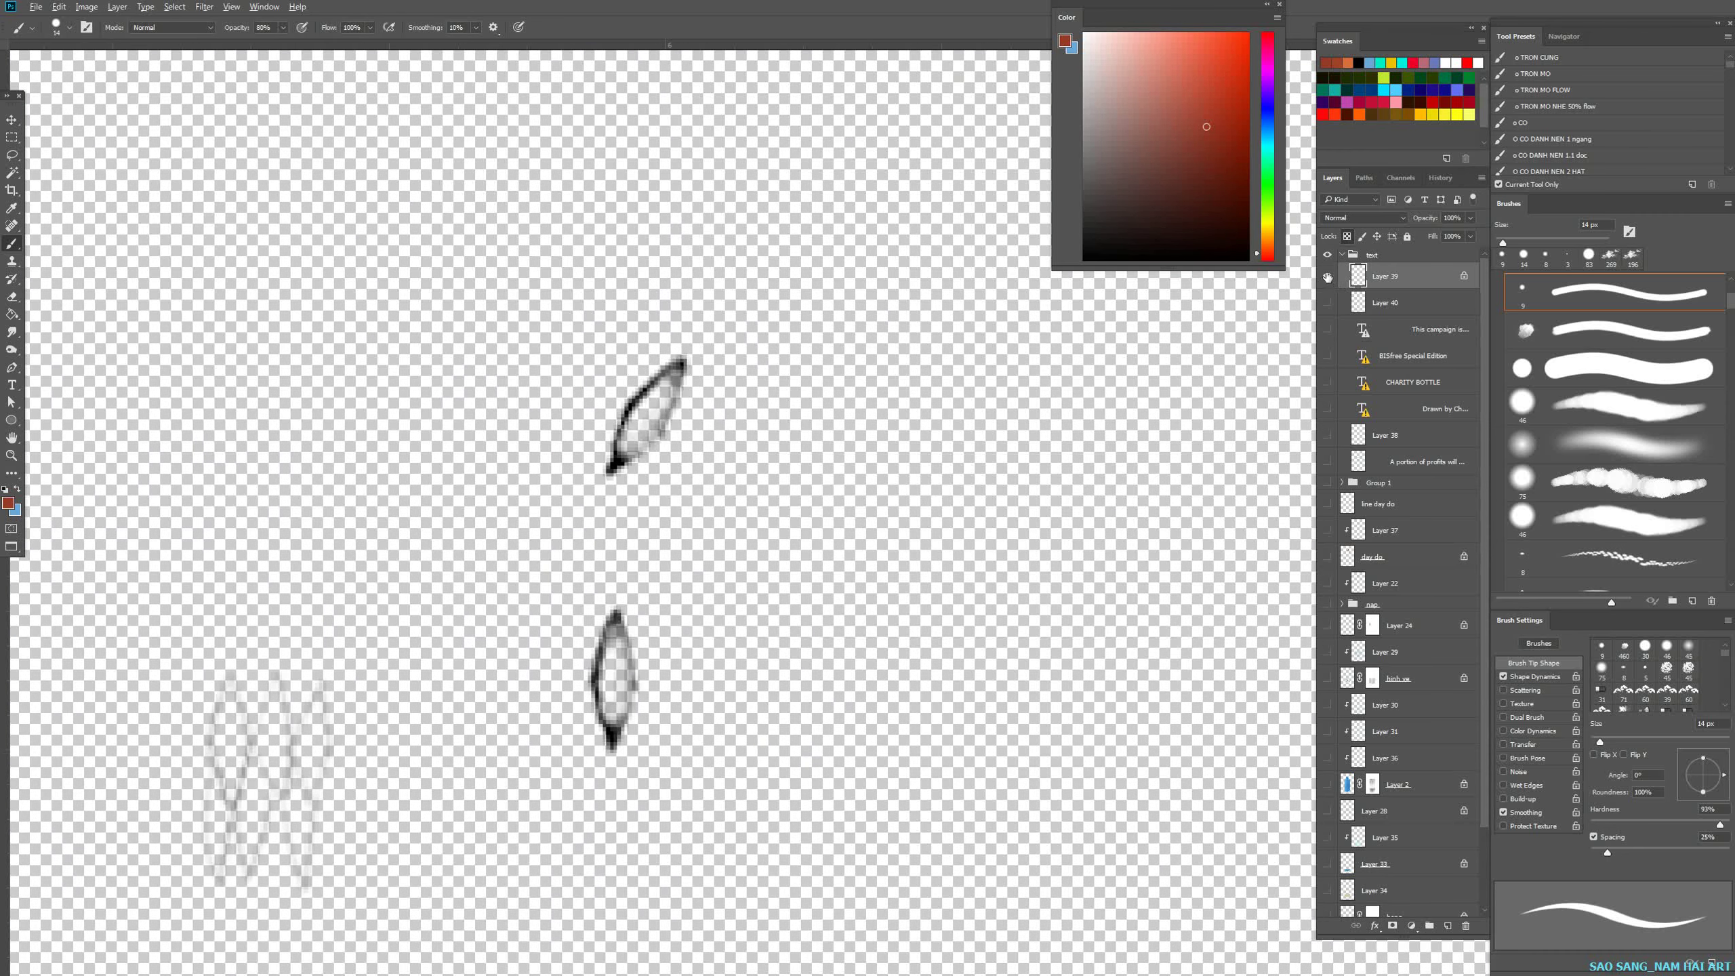
{"action": "left_click", "coordinate": [1328, 277], "text": "alt"}
{"action": "key", "text": "v"}
{"action": "left_click", "coordinate": [789, 774]}
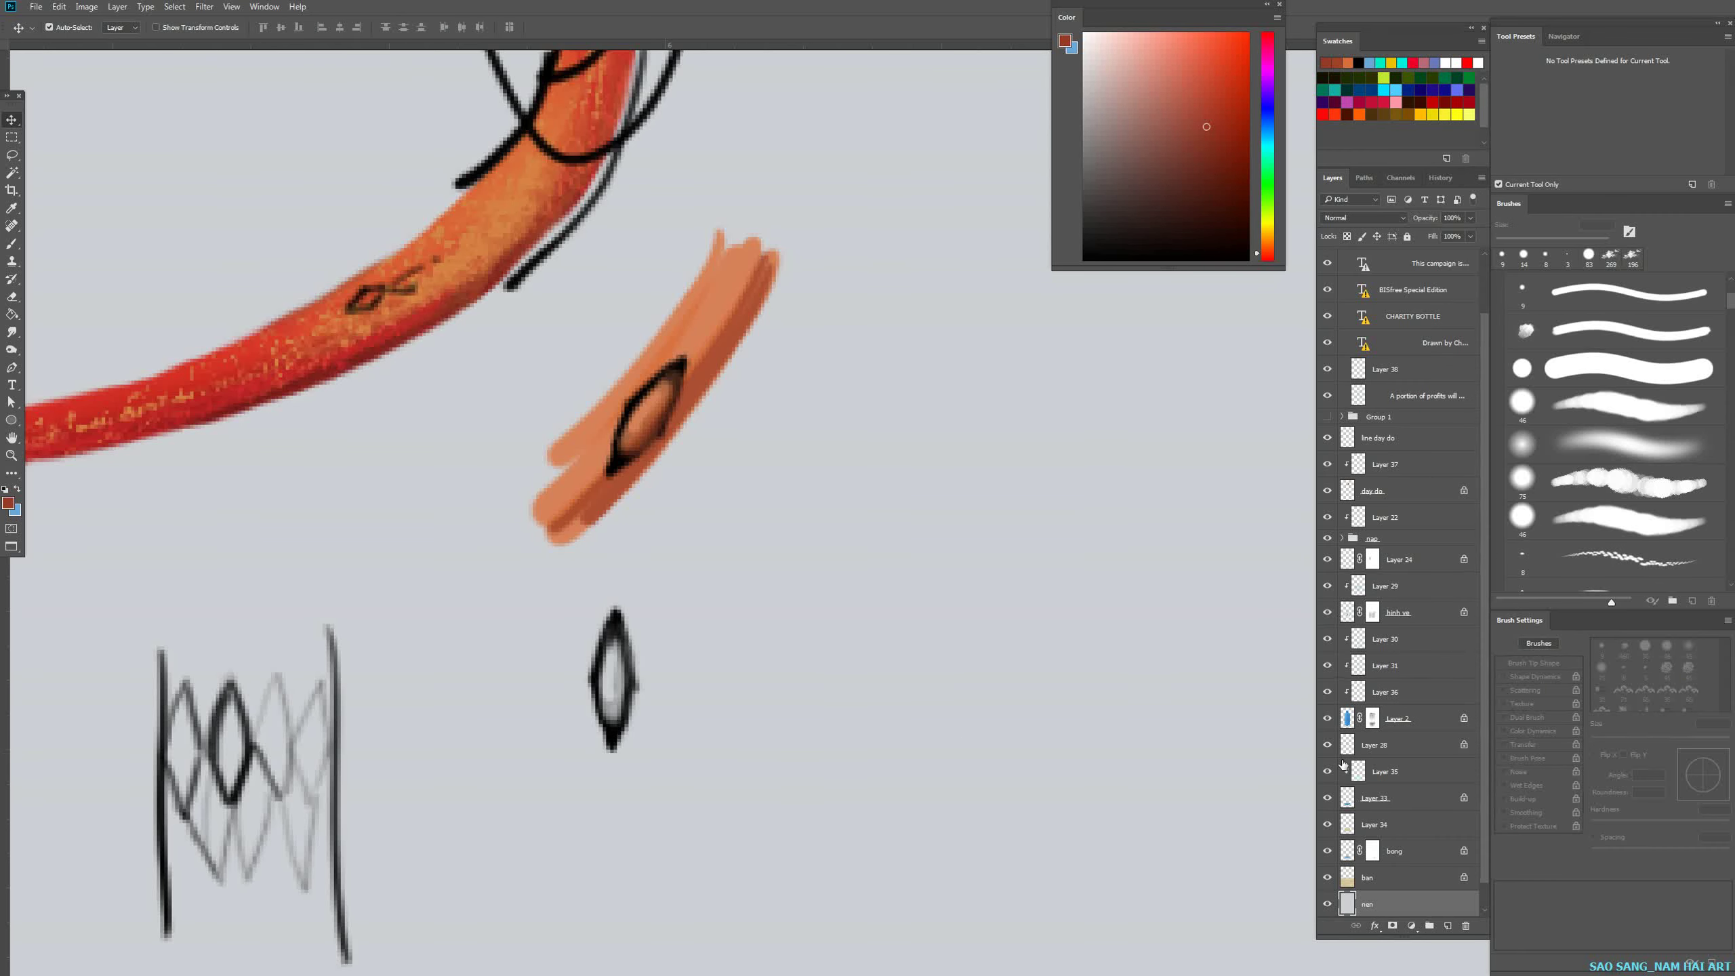
{"action": "left_click", "coordinate": [1327, 908]}
{"action": "scroll", "coordinate": [555, 673], "scroll_direction": "up", "scroll_amount": 2}
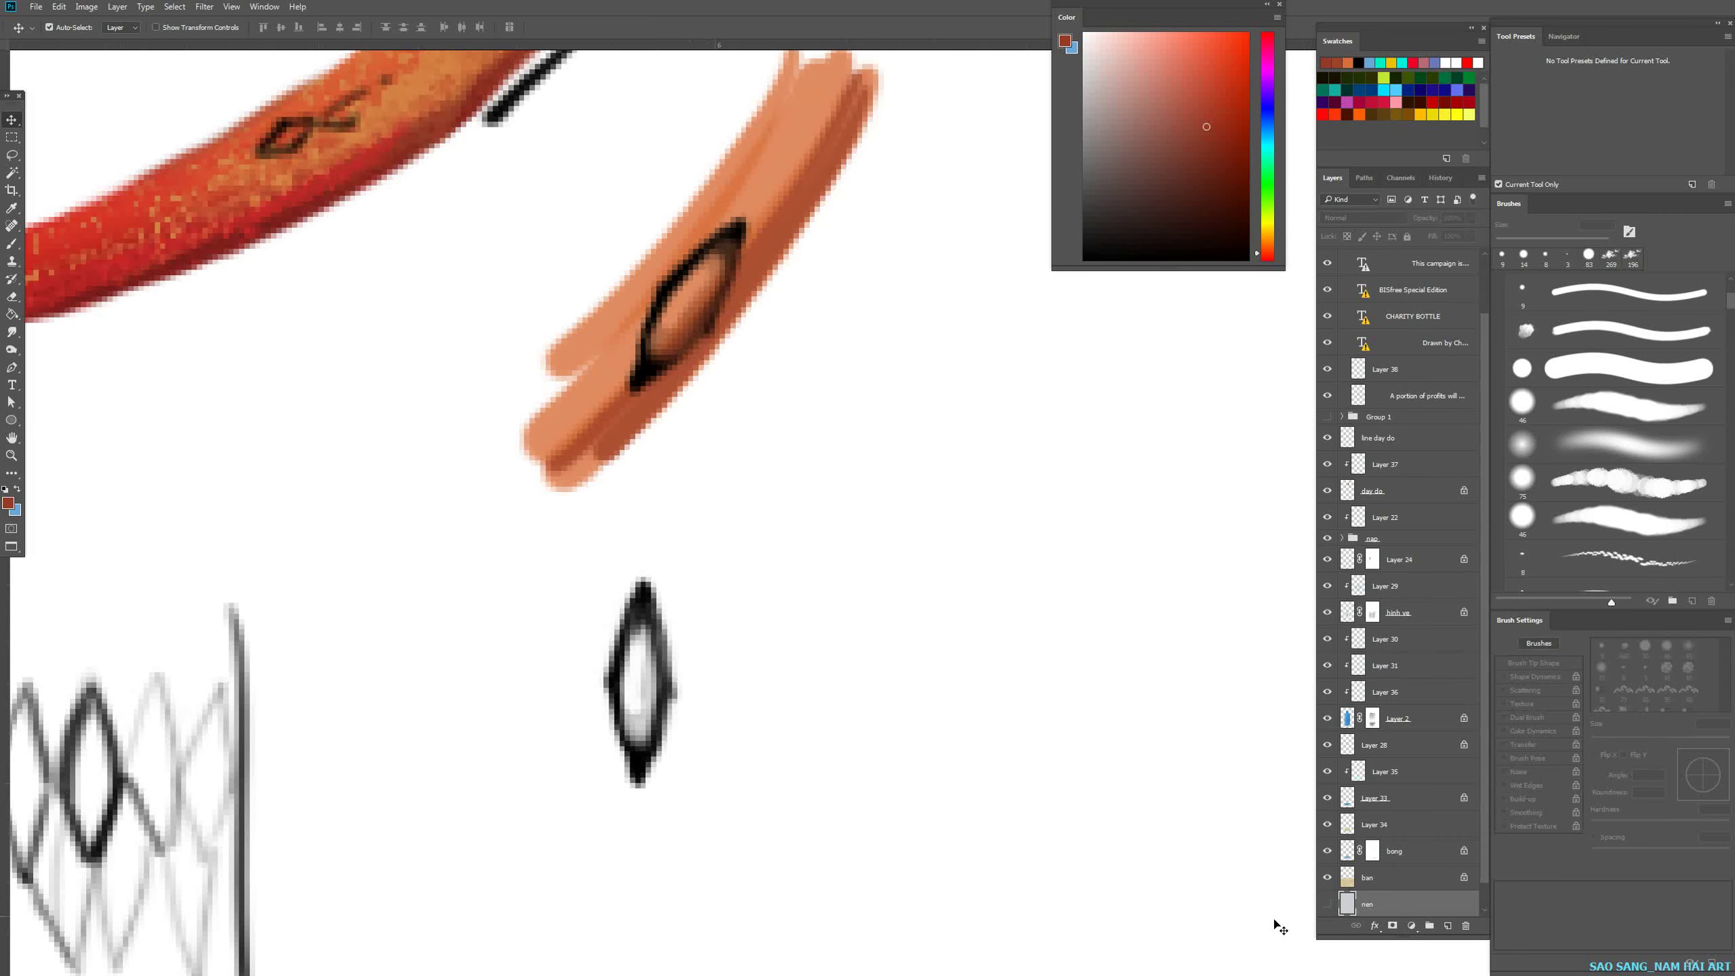
{"action": "left_click", "coordinate": [646, 604]}
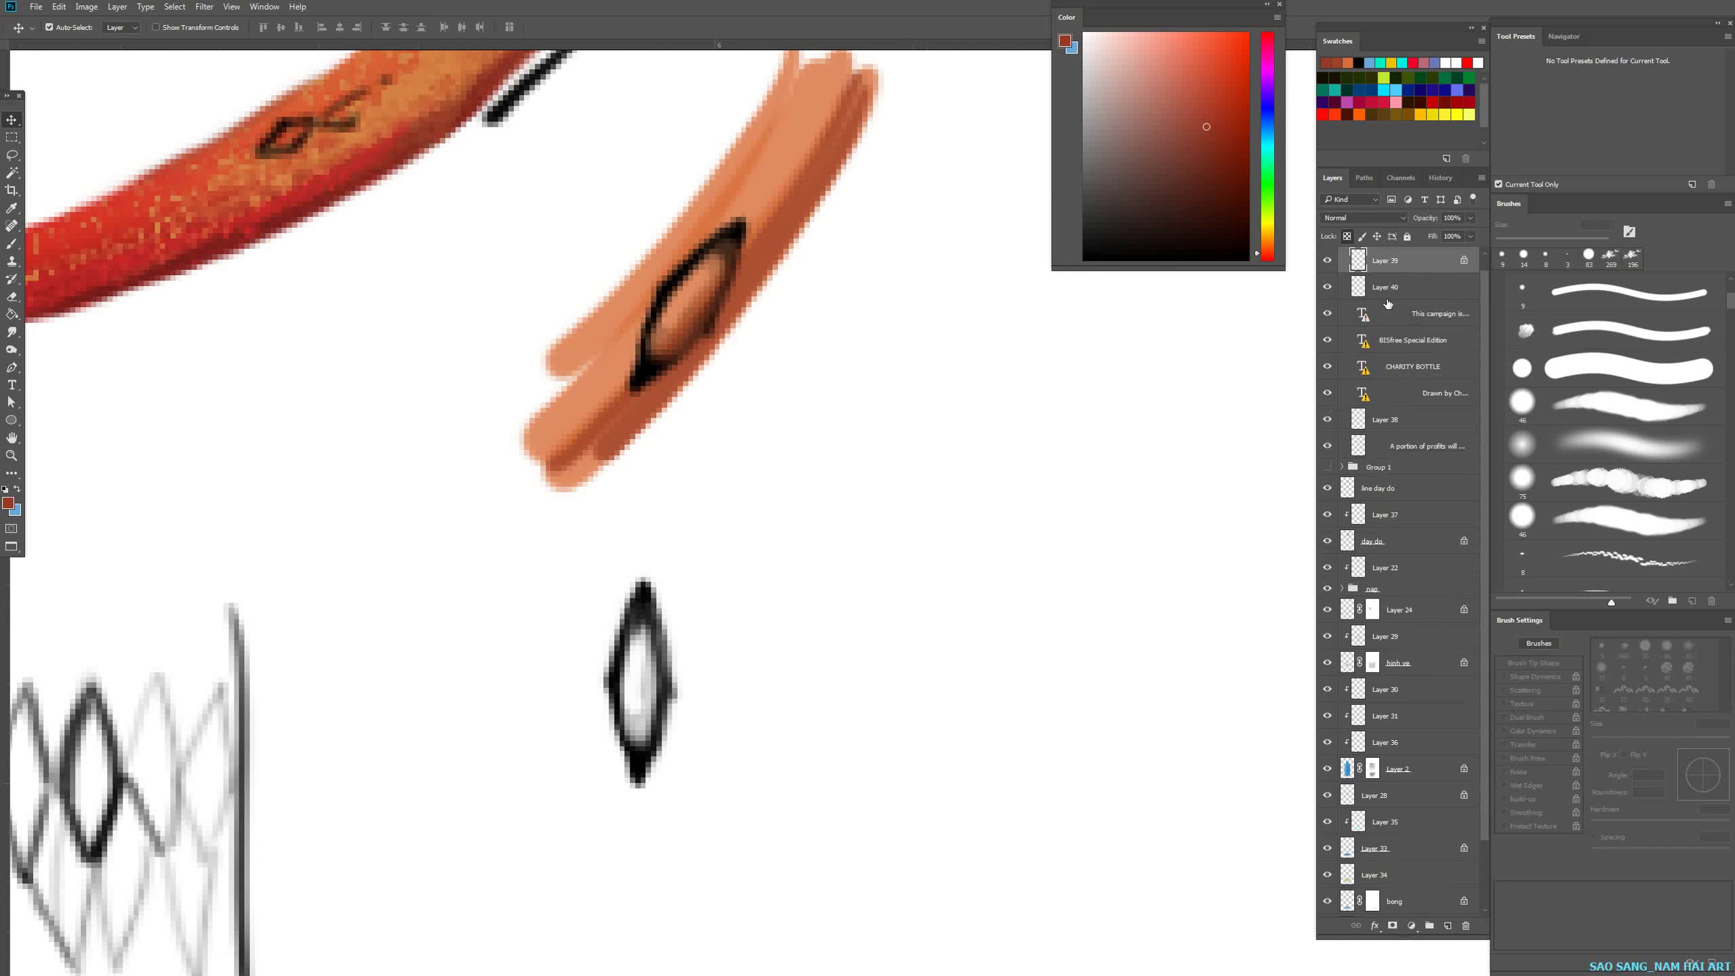
{"action": "left_click", "coordinate": [1327, 260], "text": "alt"}
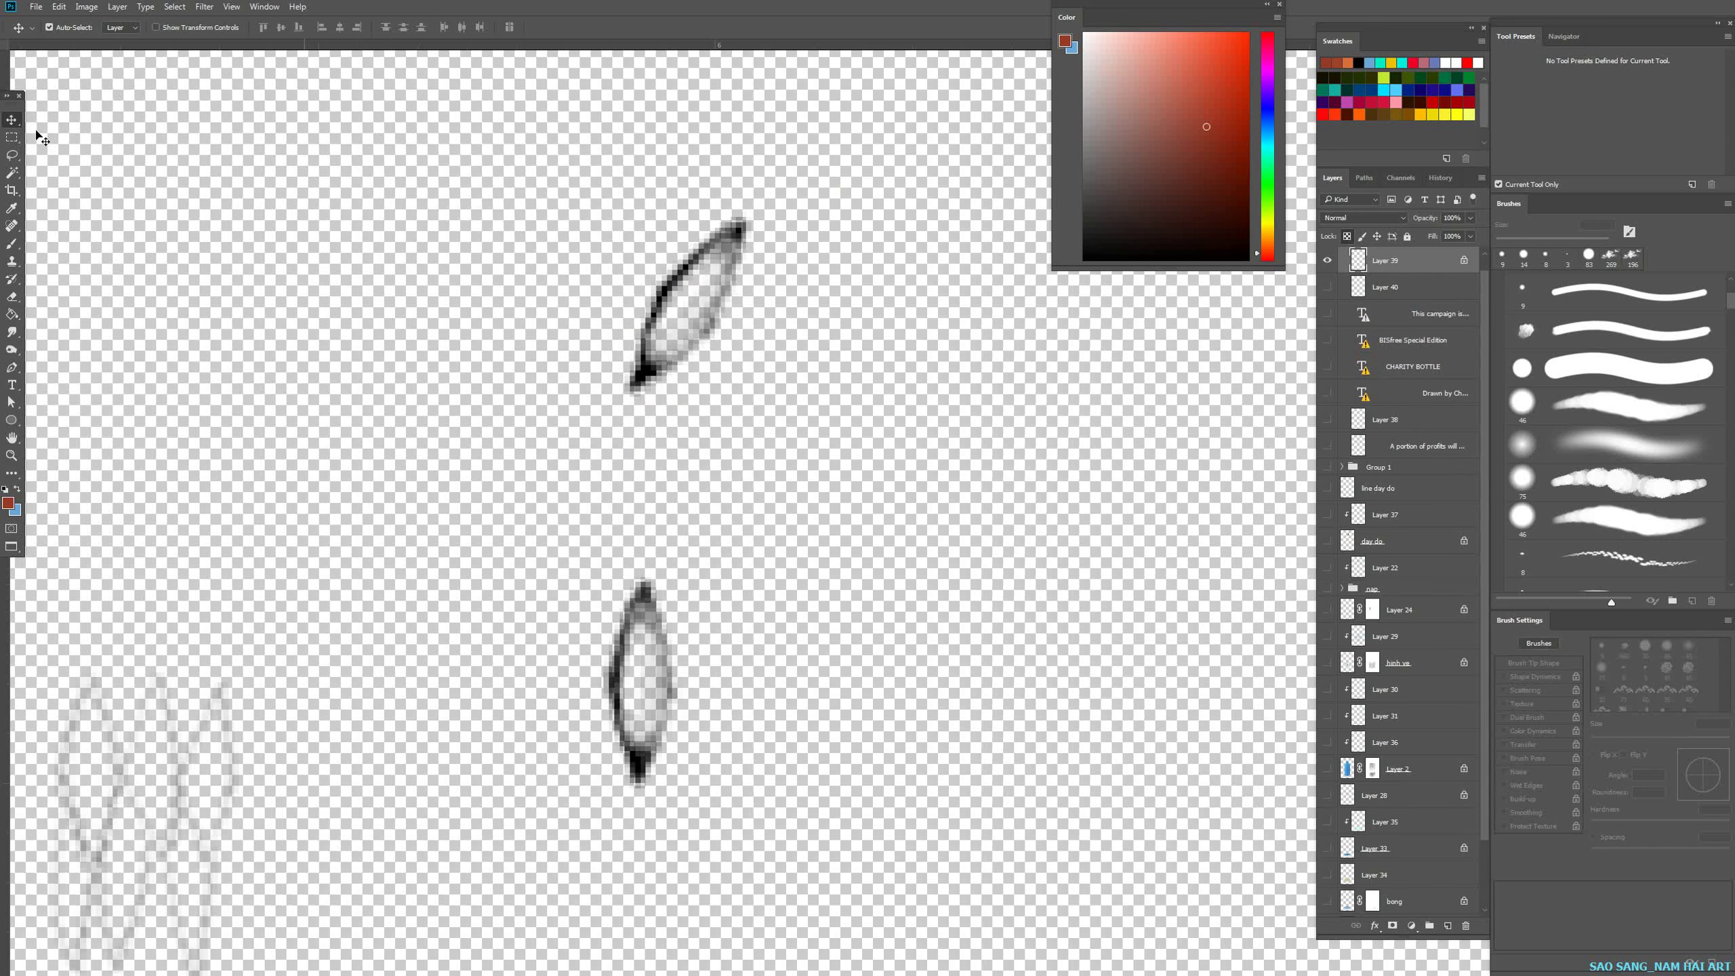
Select the upright diamond with a rectangular marquee and duplicate it in place onto a new layer.
{"action": "left_click", "coordinate": [12, 138]}
{"action": "left_click_drag", "start_coordinate": [550, 513], "coordinate": [713, 815]}
{"action": "left_click_drag", "start_coordinate": [697, 589], "coordinate": [993, 508]}
{"action": "key", "text": "ctrl+z"}
{"action": "key", "text": "ctrl+j"}
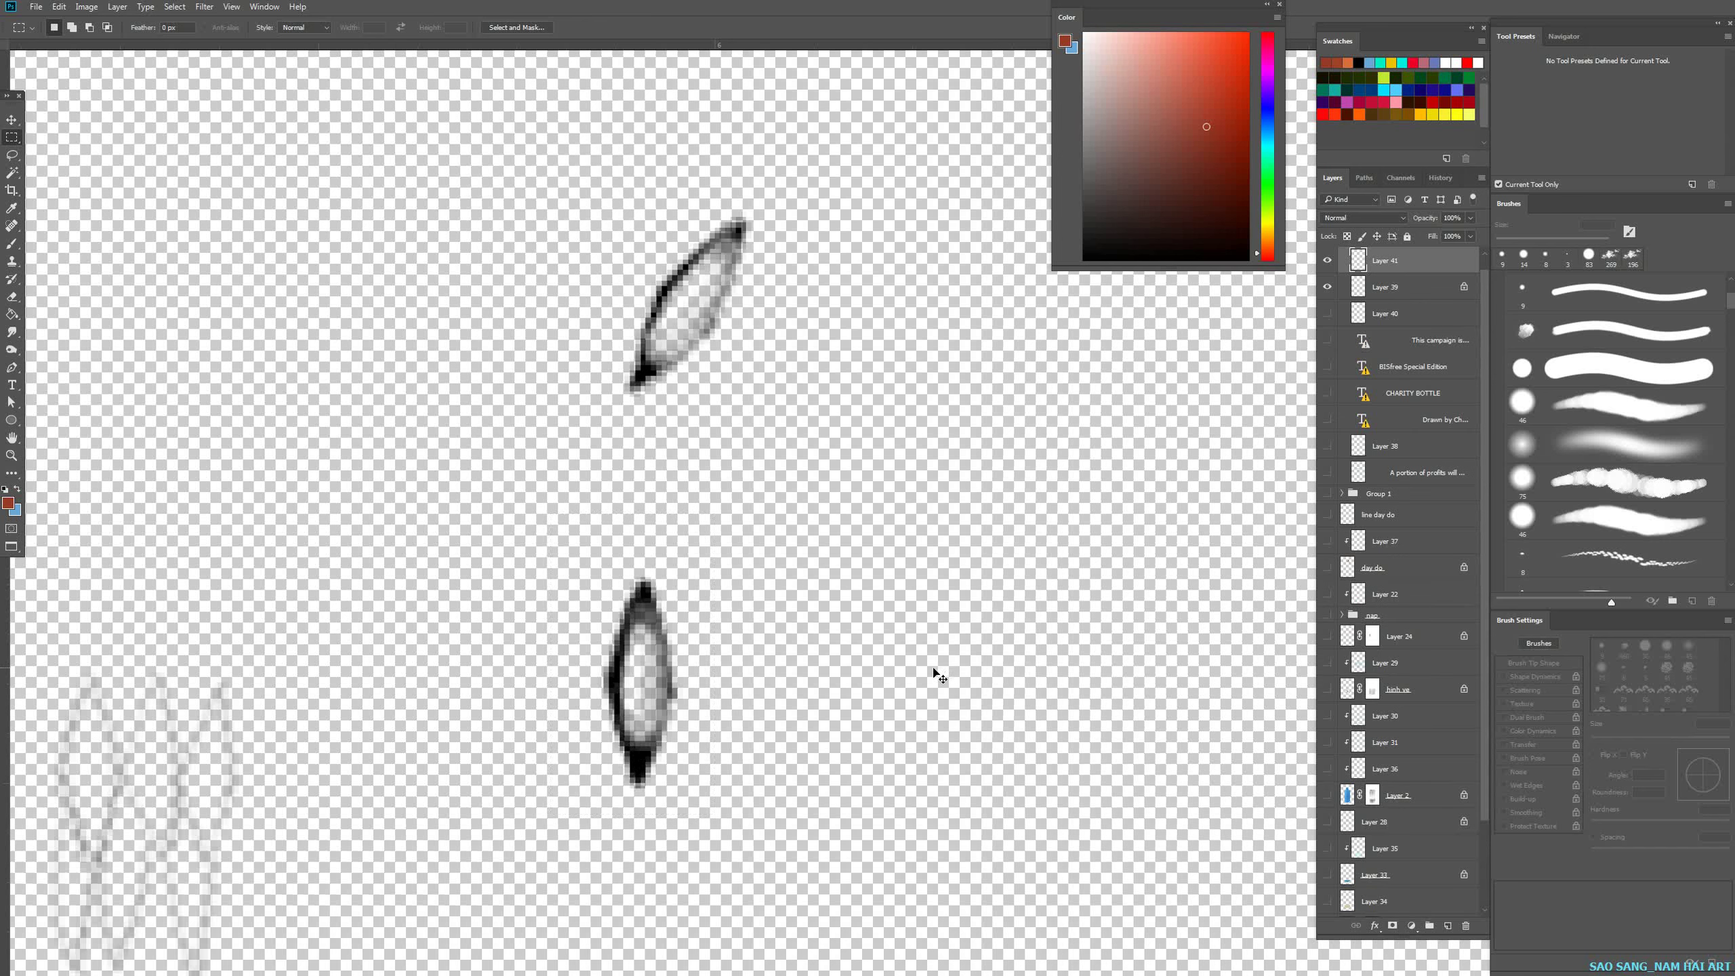
Define a brush preset from a rectangular selection around the upright diamond, accepting the suggested name.
{"action": "left_click_drag", "start_coordinate": [571, 547], "coordinate": [545, 497]}
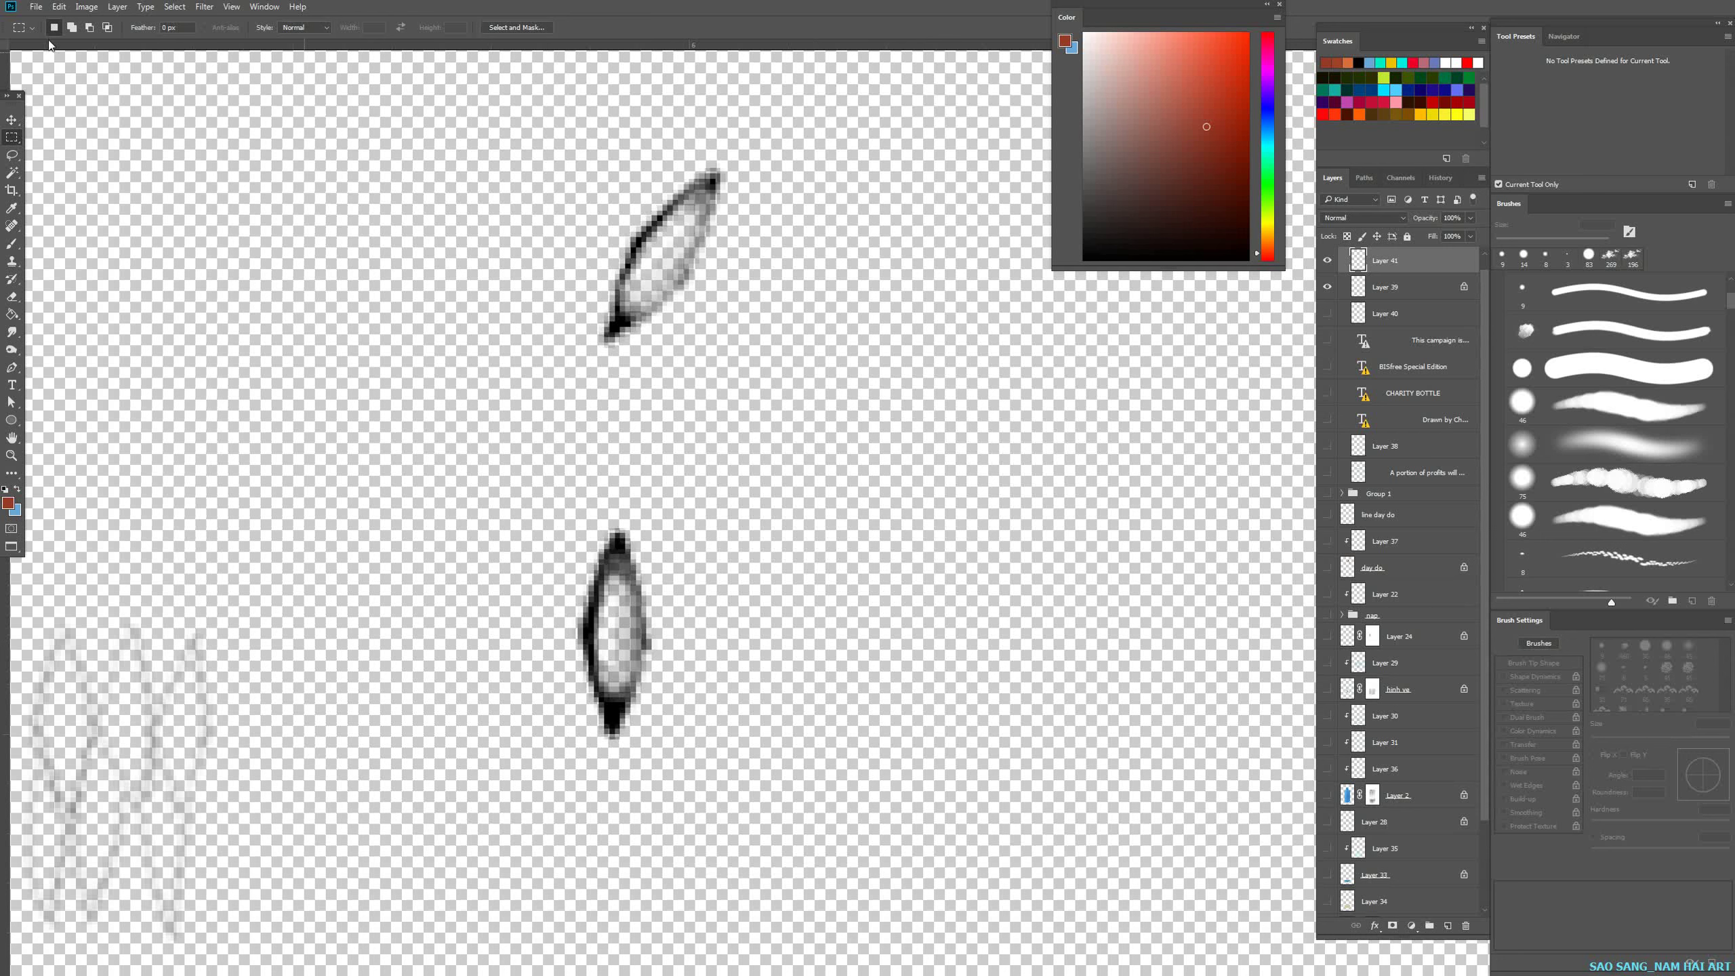
{"action": "left_click_drag", "start_coordinate": [560, 487], "coordinate": [668, 791]}
{"action": "left_click_drag", "start_coordinate": [567, 554], "coordinate": [638, 671]}
{"action": "left_click_drag", "start_coordinate": [695, 668], "coordinate": [633, 492]}
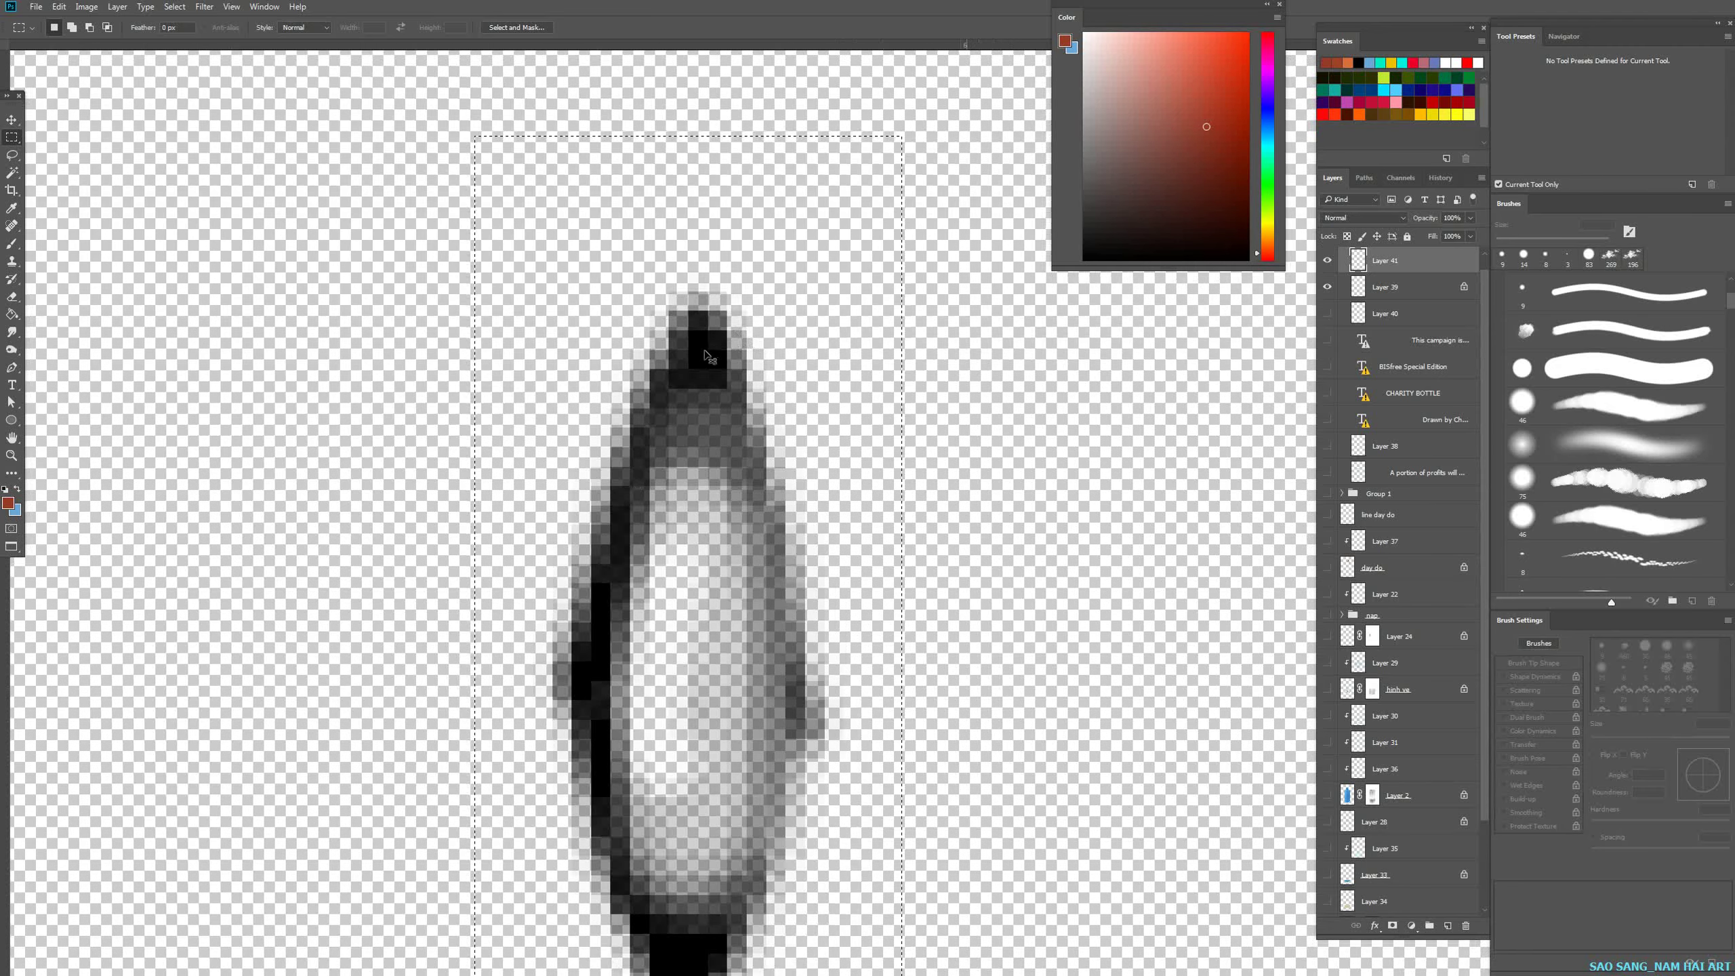
{"action": "left_click_drag", "start_coordinate": [671, 619], "coordinate": [651, 624]}
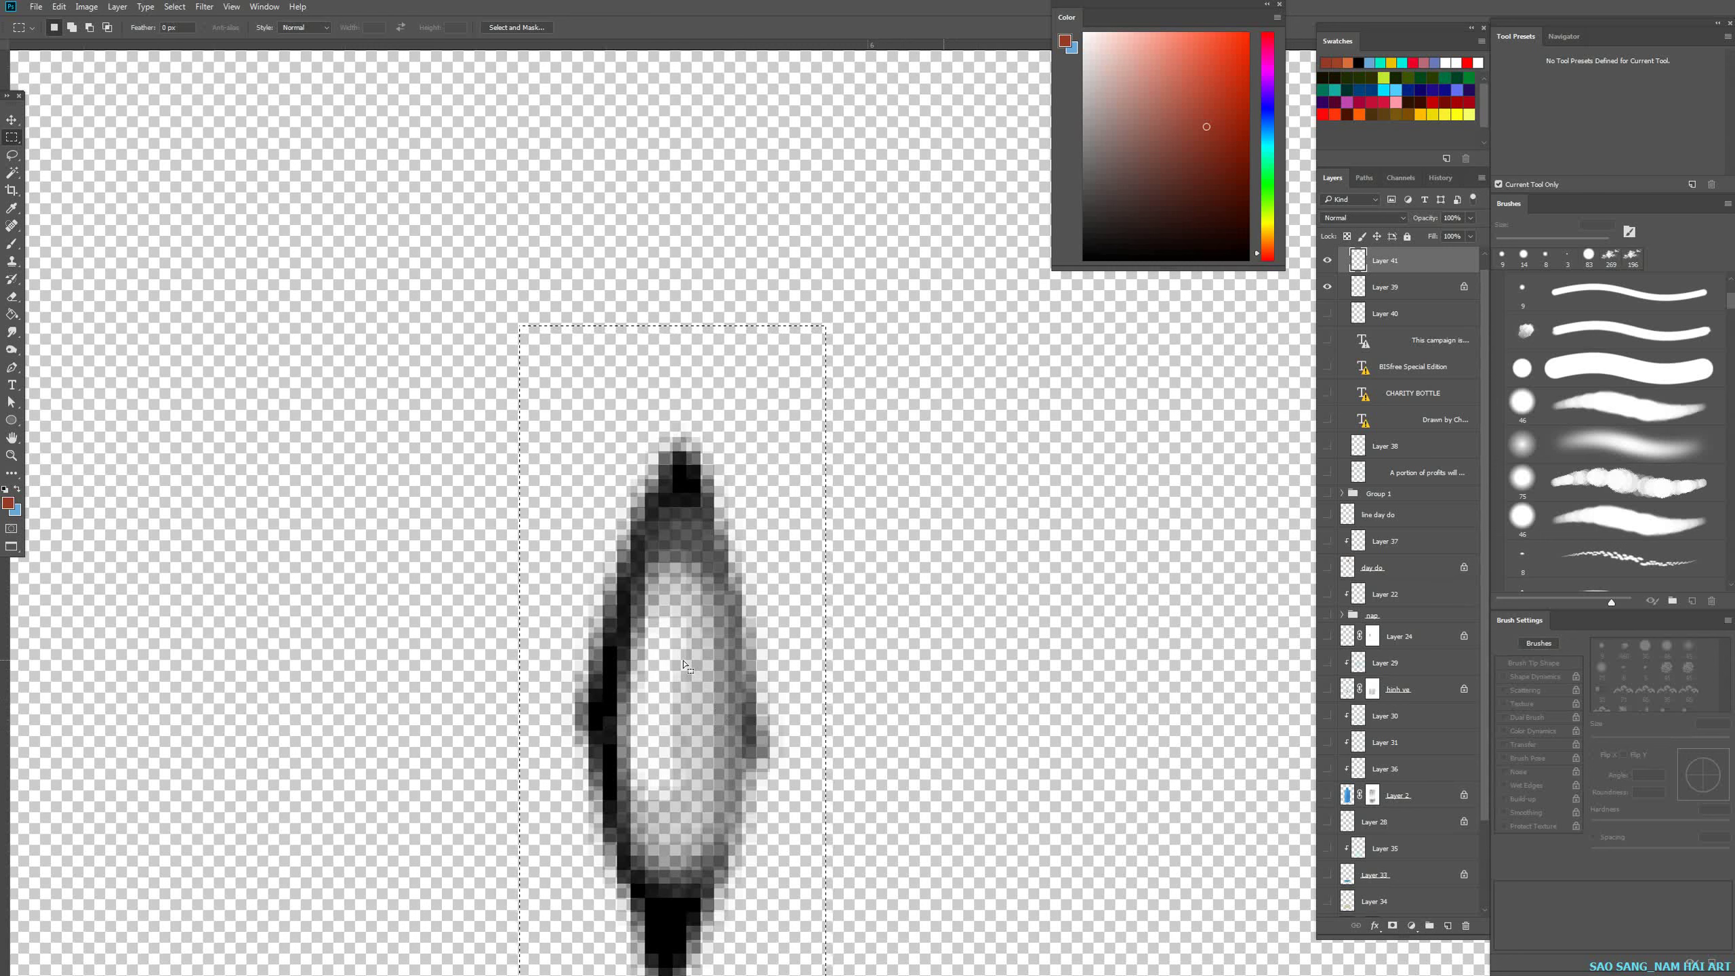
{"action": "left_click", "coordinate": [59, 7]}
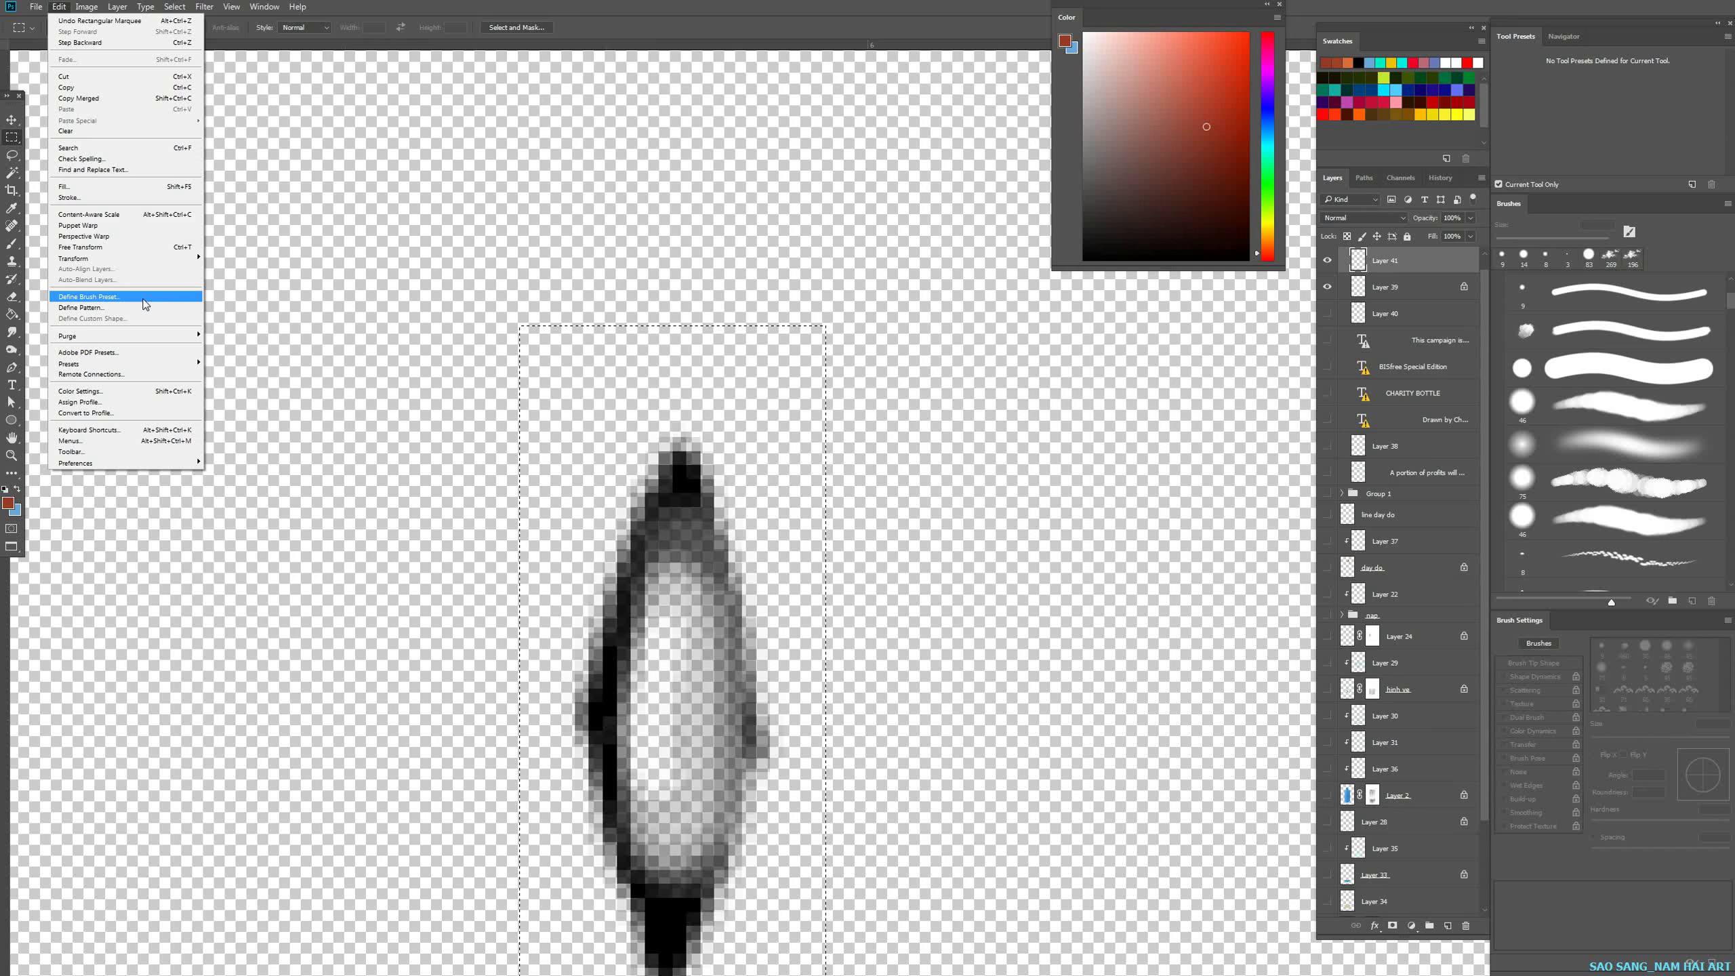
{"action": "left_click", "coordinate": [145, 305]}
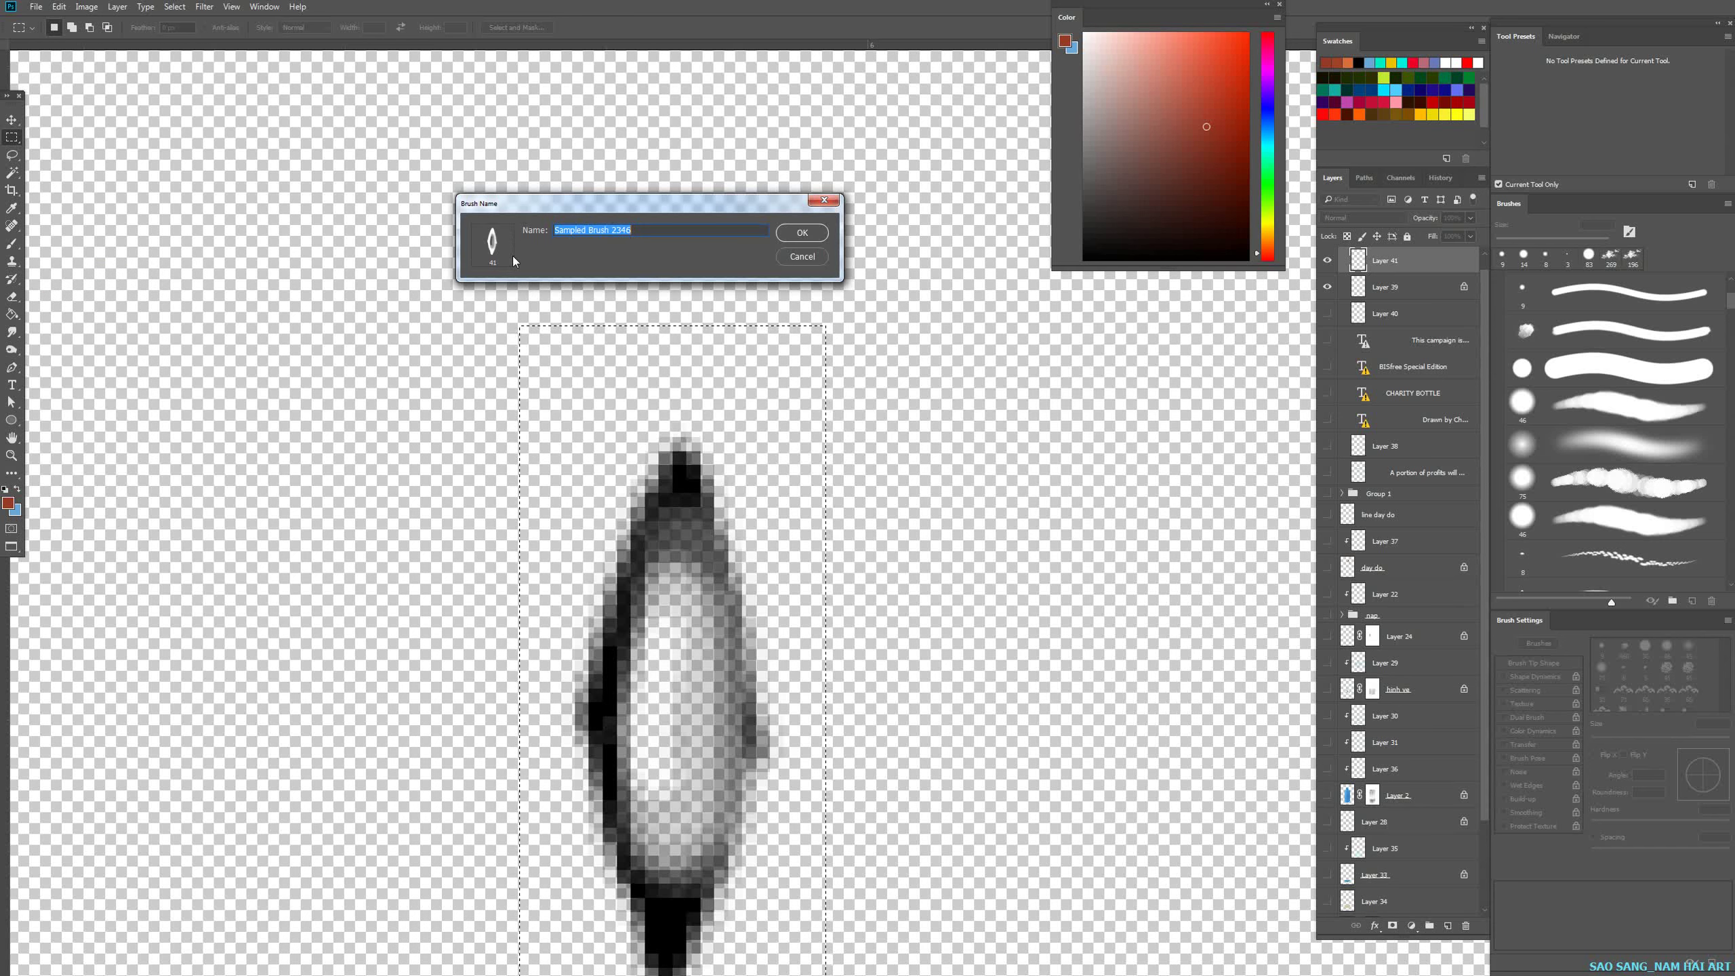
{"action": "left_click", "coordinate": [800, 238]}
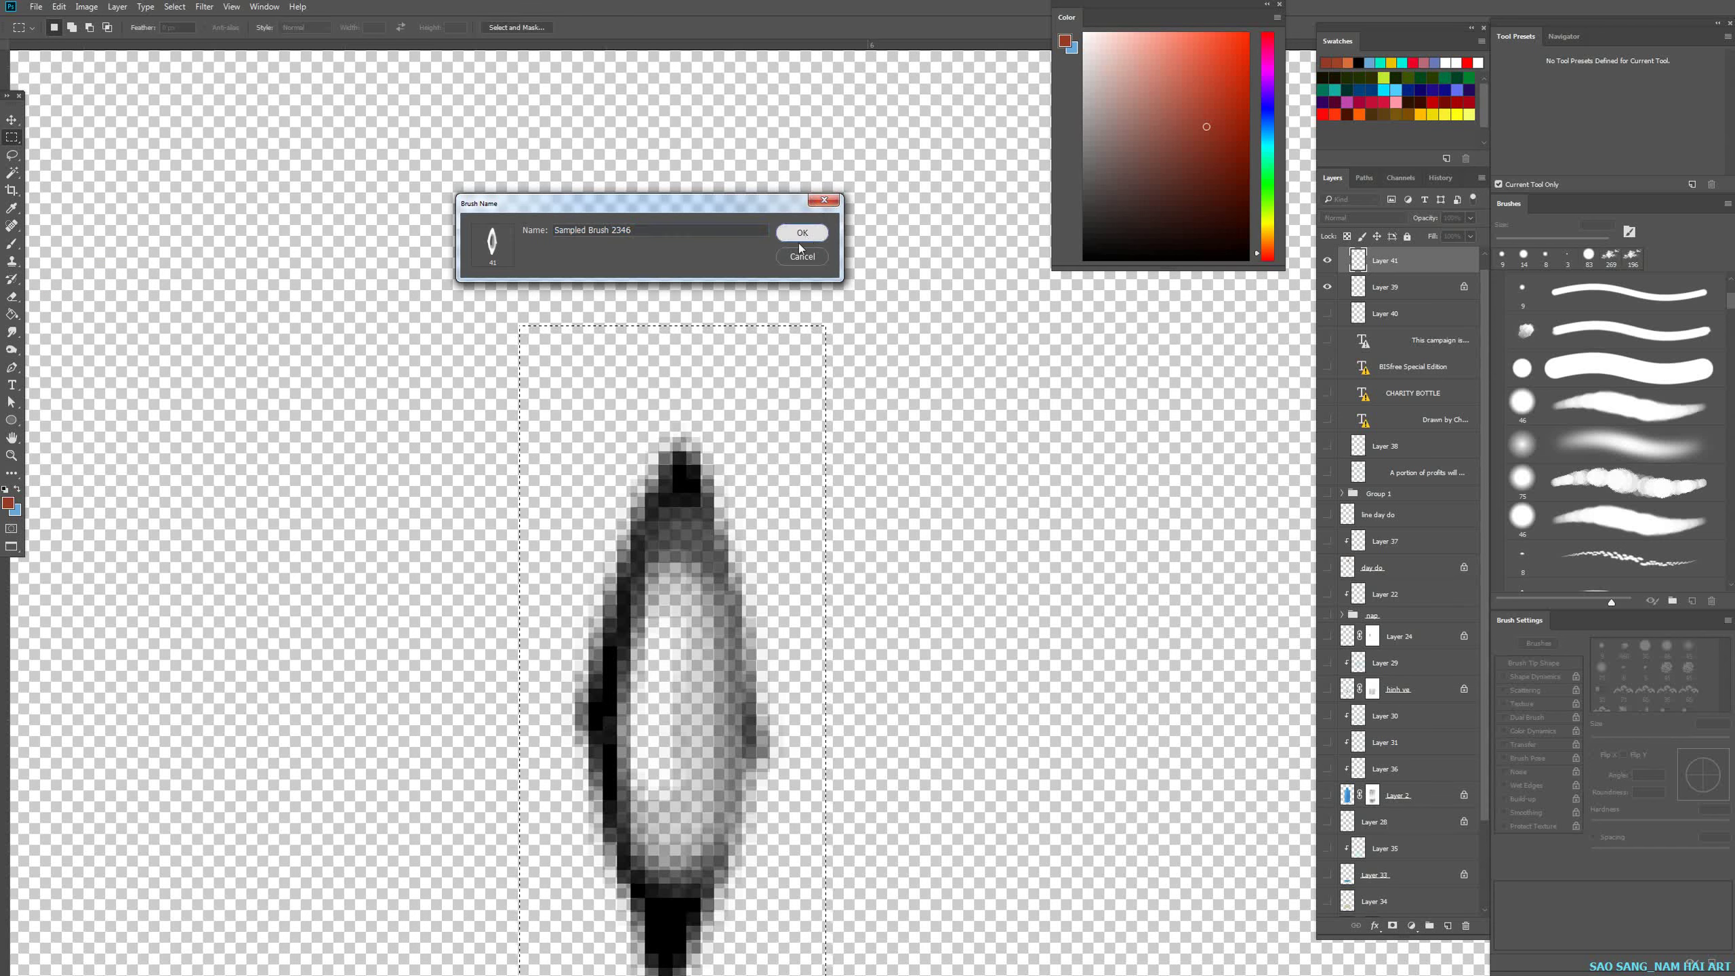
Revert the document history to the last Eraser stroke, before the diamond was selected and copied, and return to the layer list.
{"action": "scroll", "coordinate": [546, 437], "scroll_direction": "down", "scroll_amount": 8}
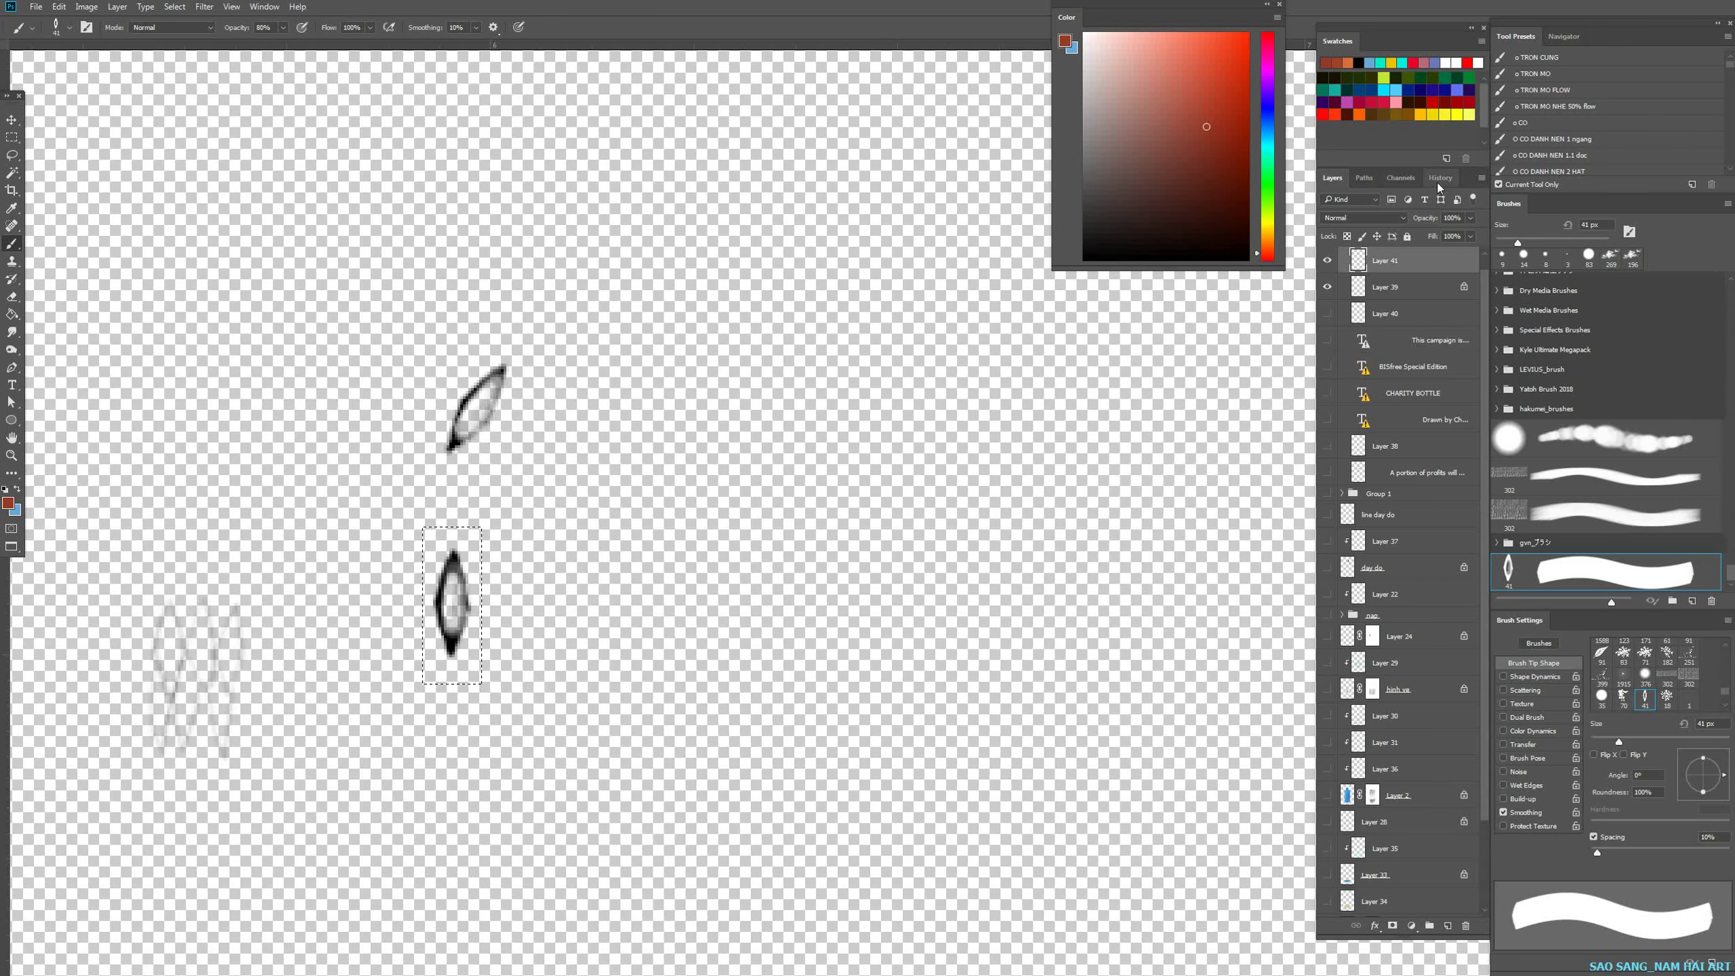
{"action": "left_click", "coordinate": [1440, 182]}
{"action": "left_click_drag", "start_coordinate": [1487, 618], "coordinate": [1487, 635]}
{"action": "left_click", "coordinate": [1392, 766]}
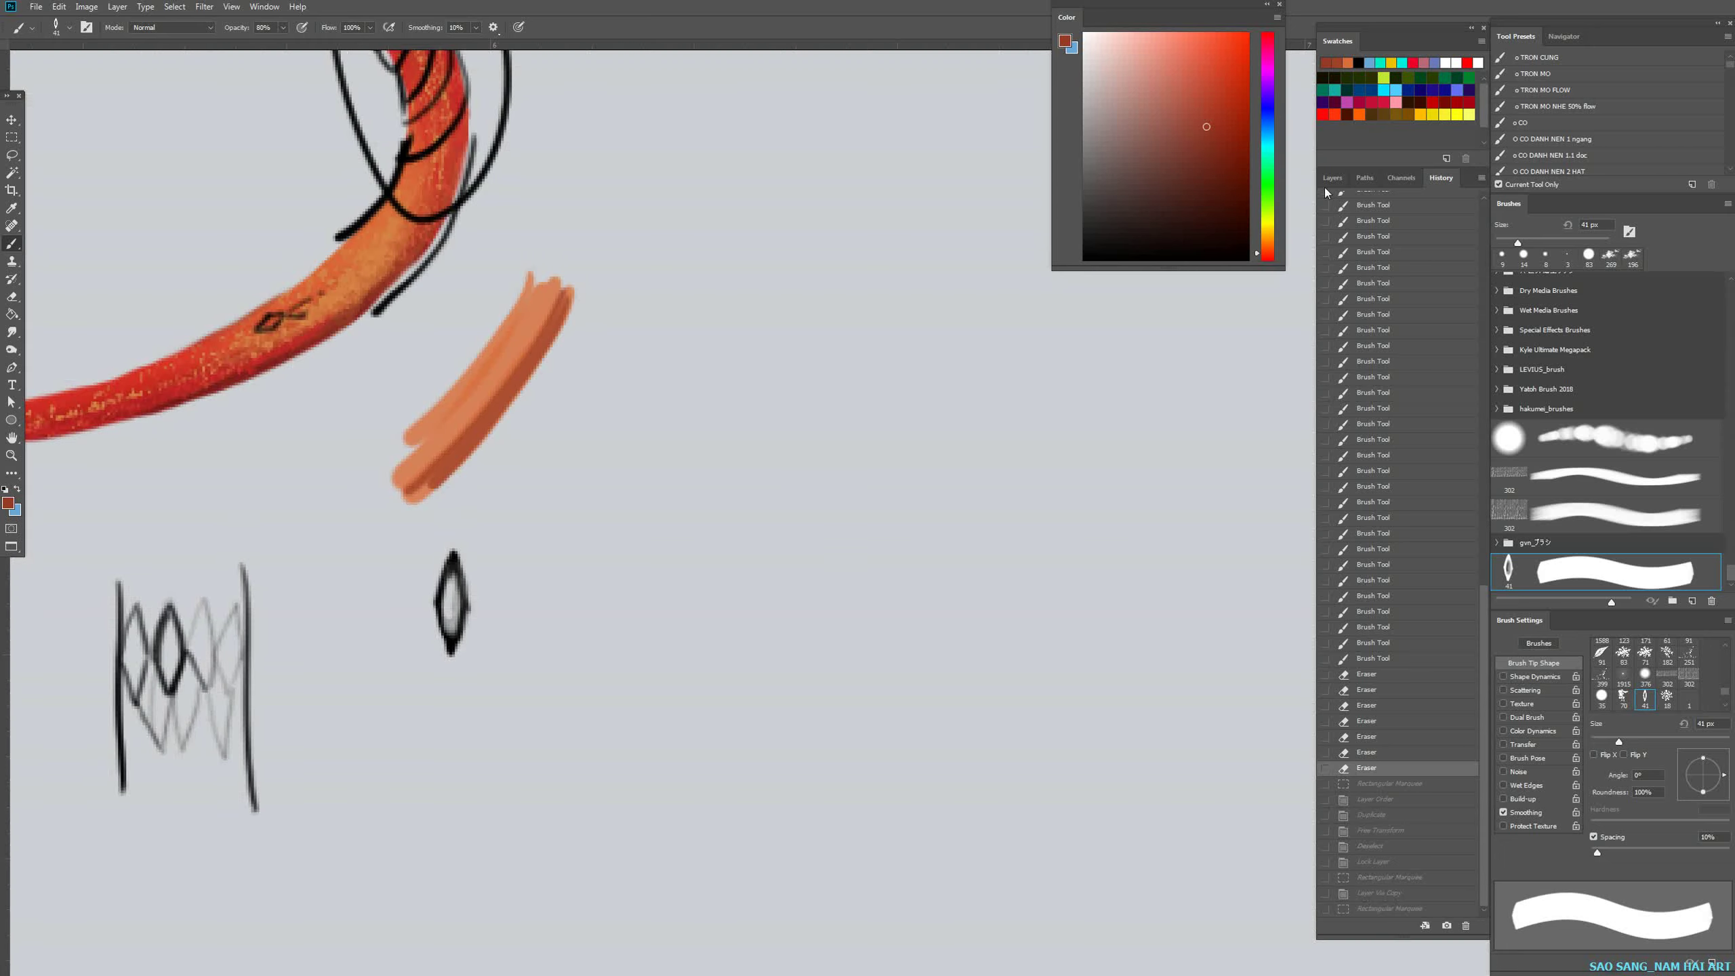
{"action": "left_click_drag", "start_coordinate": [821, 547], "coordinate": [1184, 764]}
{"action": "left_click", "coordinate": [1333, 179]}
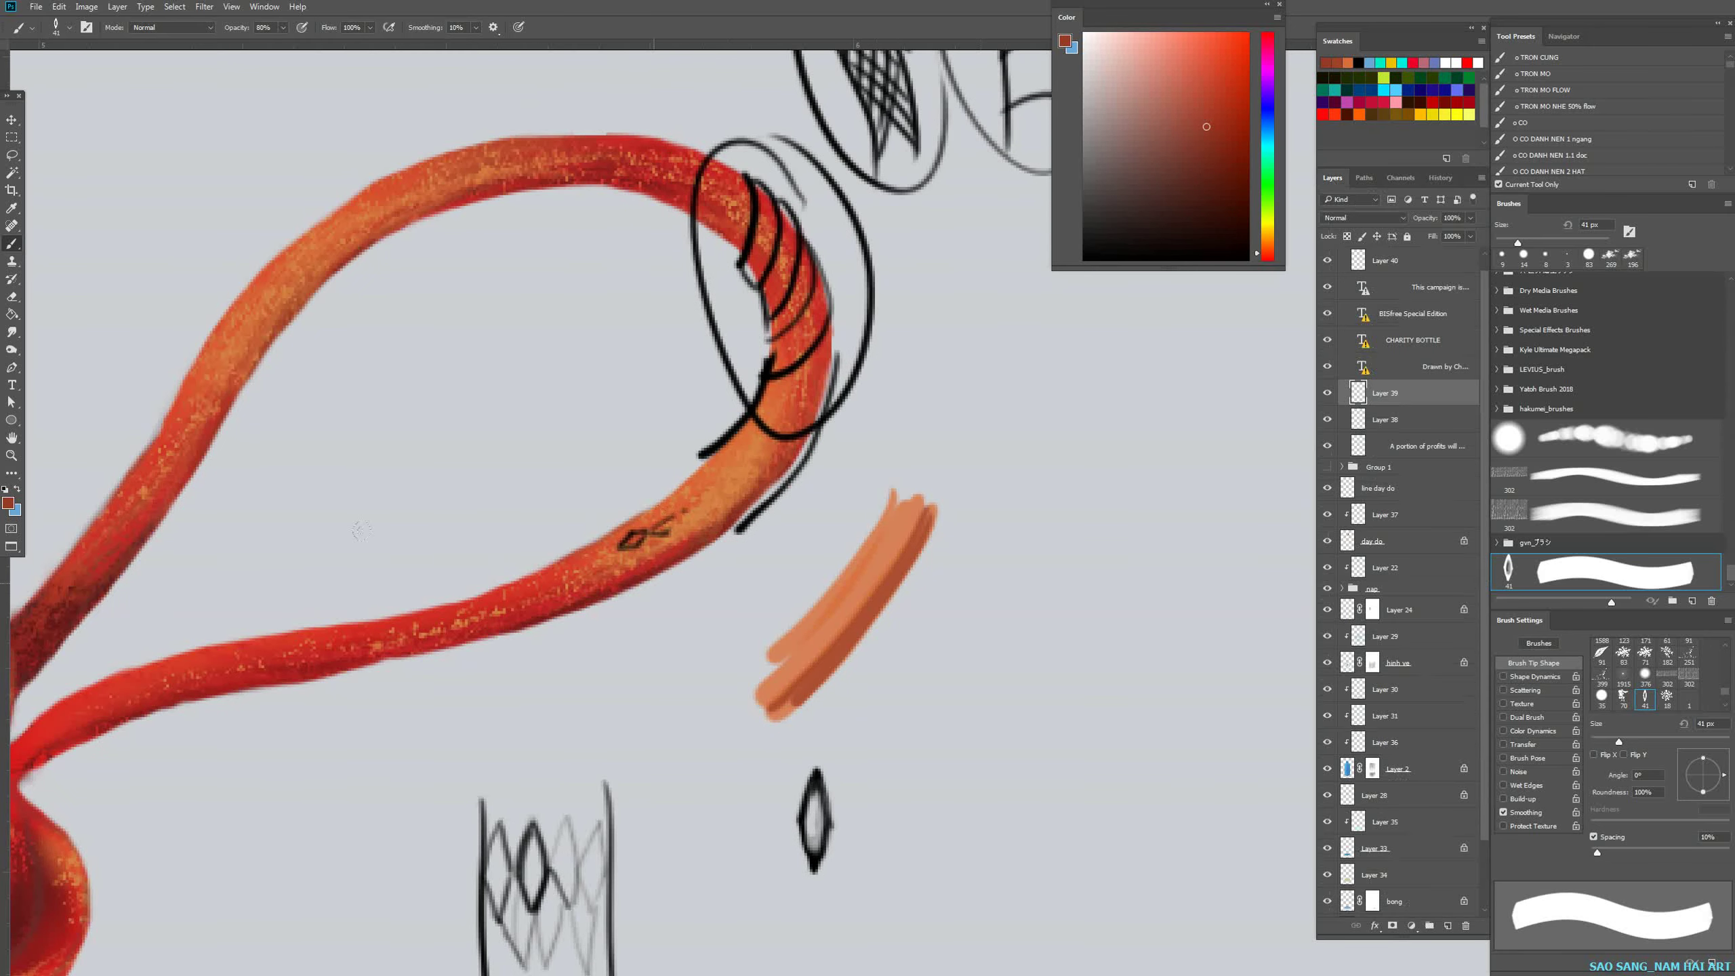
Set the foreground colour to a fully saturated bright purple for testing the diamond brush on the red rope.
{"action": "left_click_drag", "start_coordinate": [297, 646], "coordinate": [410, 649]}
{"action": "left_click_drag", "start_coordinate": [687, 698], "coordinate": [1158, 671]}
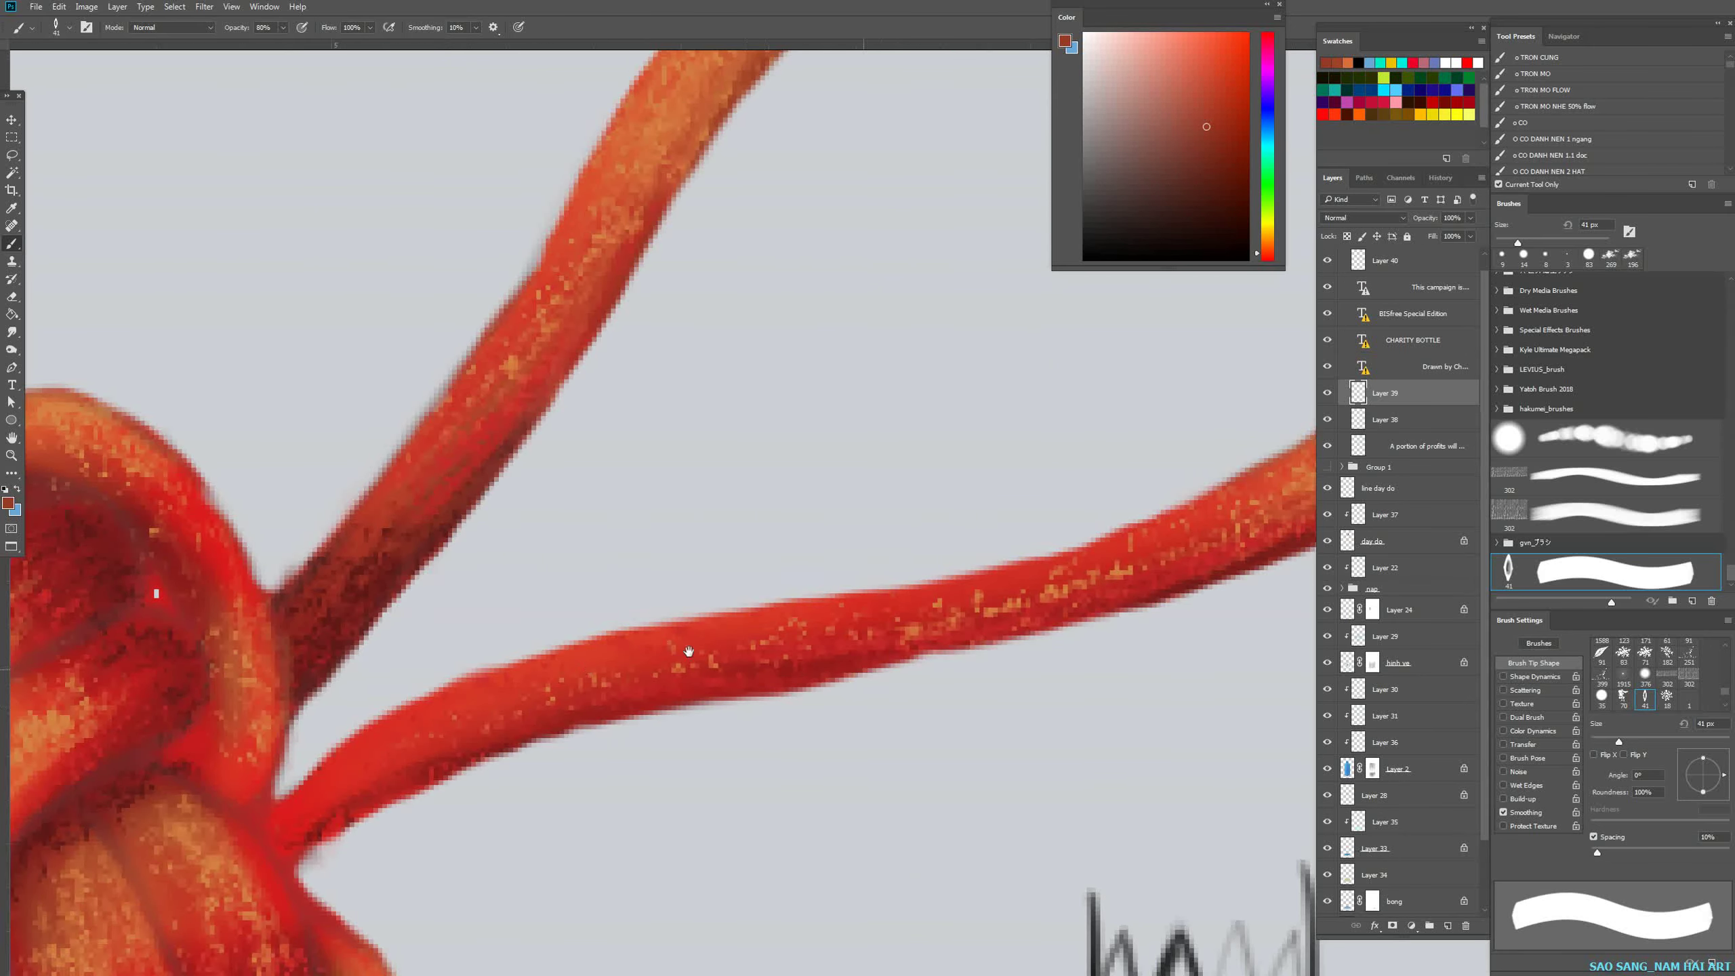
{"action": "left_click_drag", "start_coordinate": [688, 652], "coordinate": [426, 660]}
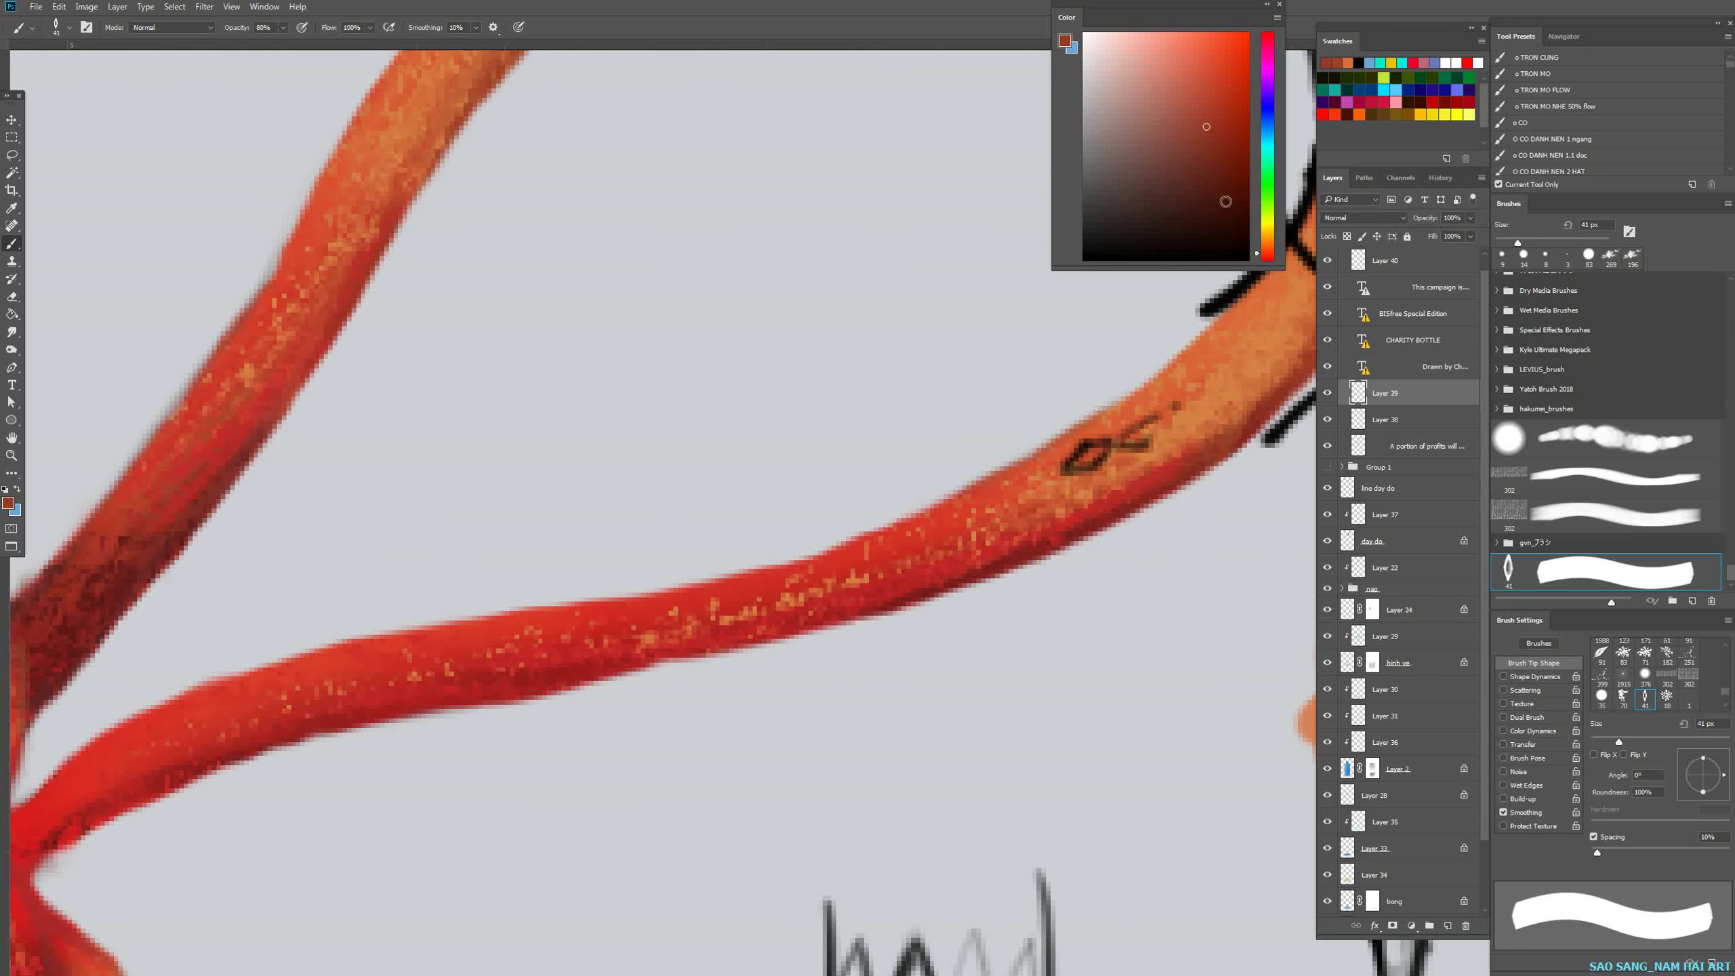
{"action": "left_click", "coordinate": [1243, 259]}
{"action": "left_click", "coordinate": [1269, 78]}
{"action": "left_click", "coordinate": [1248, 33]}
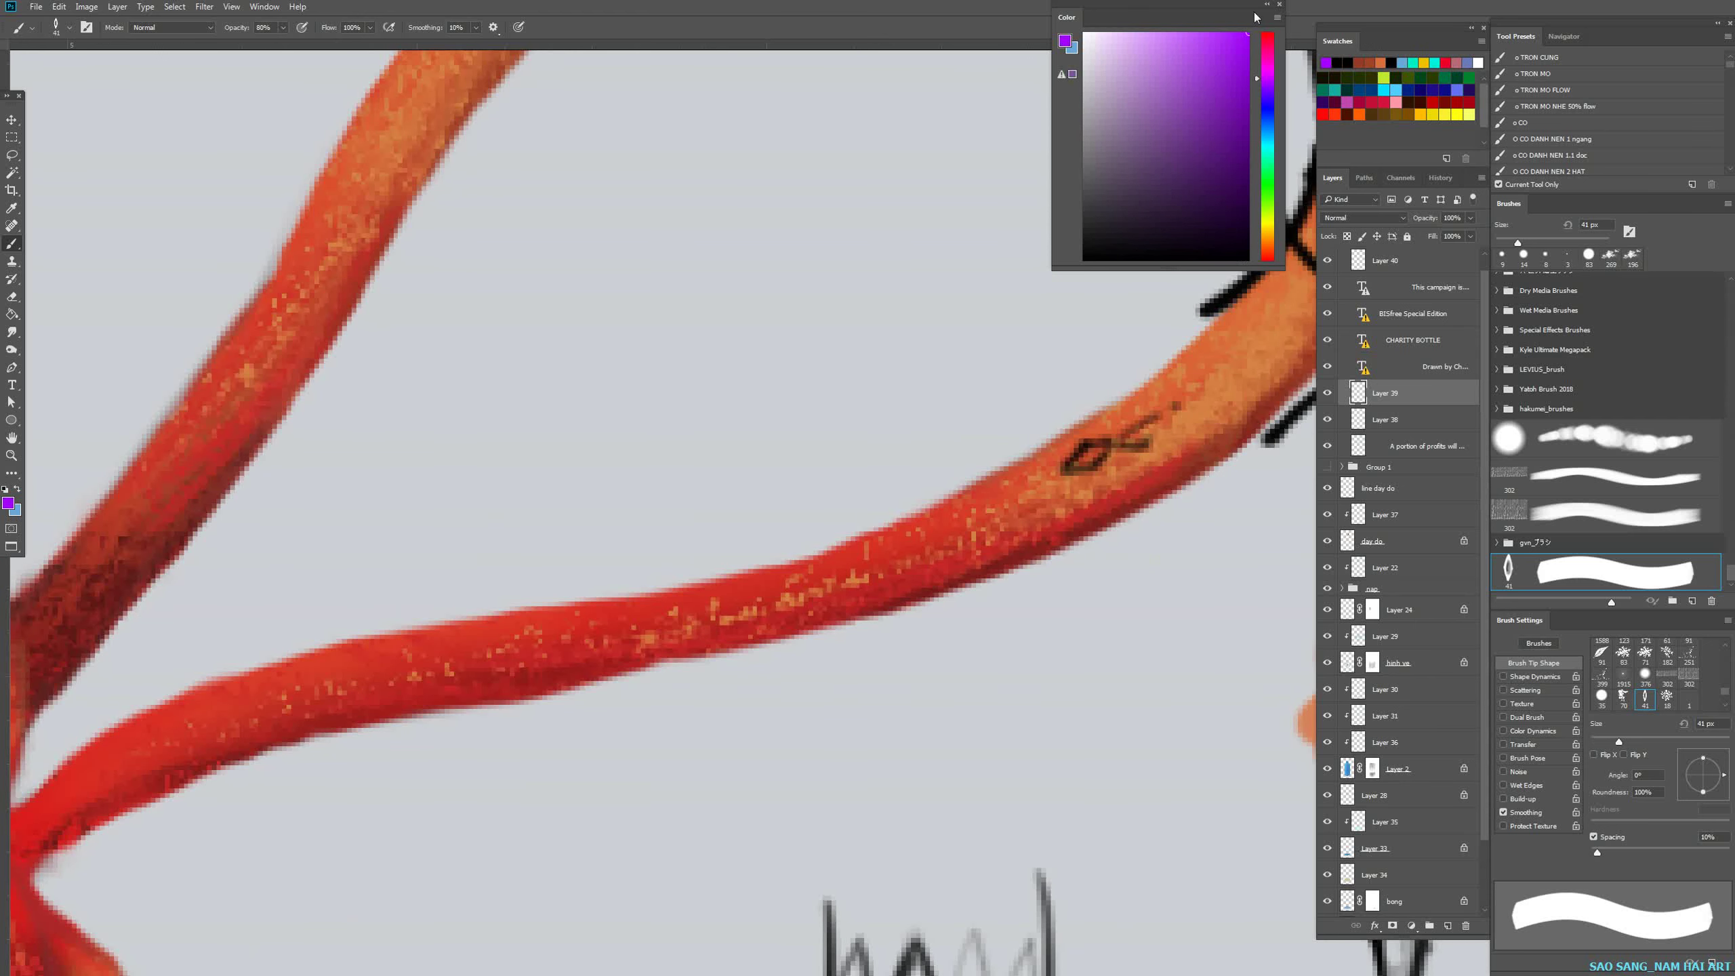
Test the 41 px diamond brush on the red rope with one continuous stroke and three single stamps, undoing all of them.
{"action": "left_click_drag", "start_coordinate": [398, 723], "coordinate": [334, 735]}
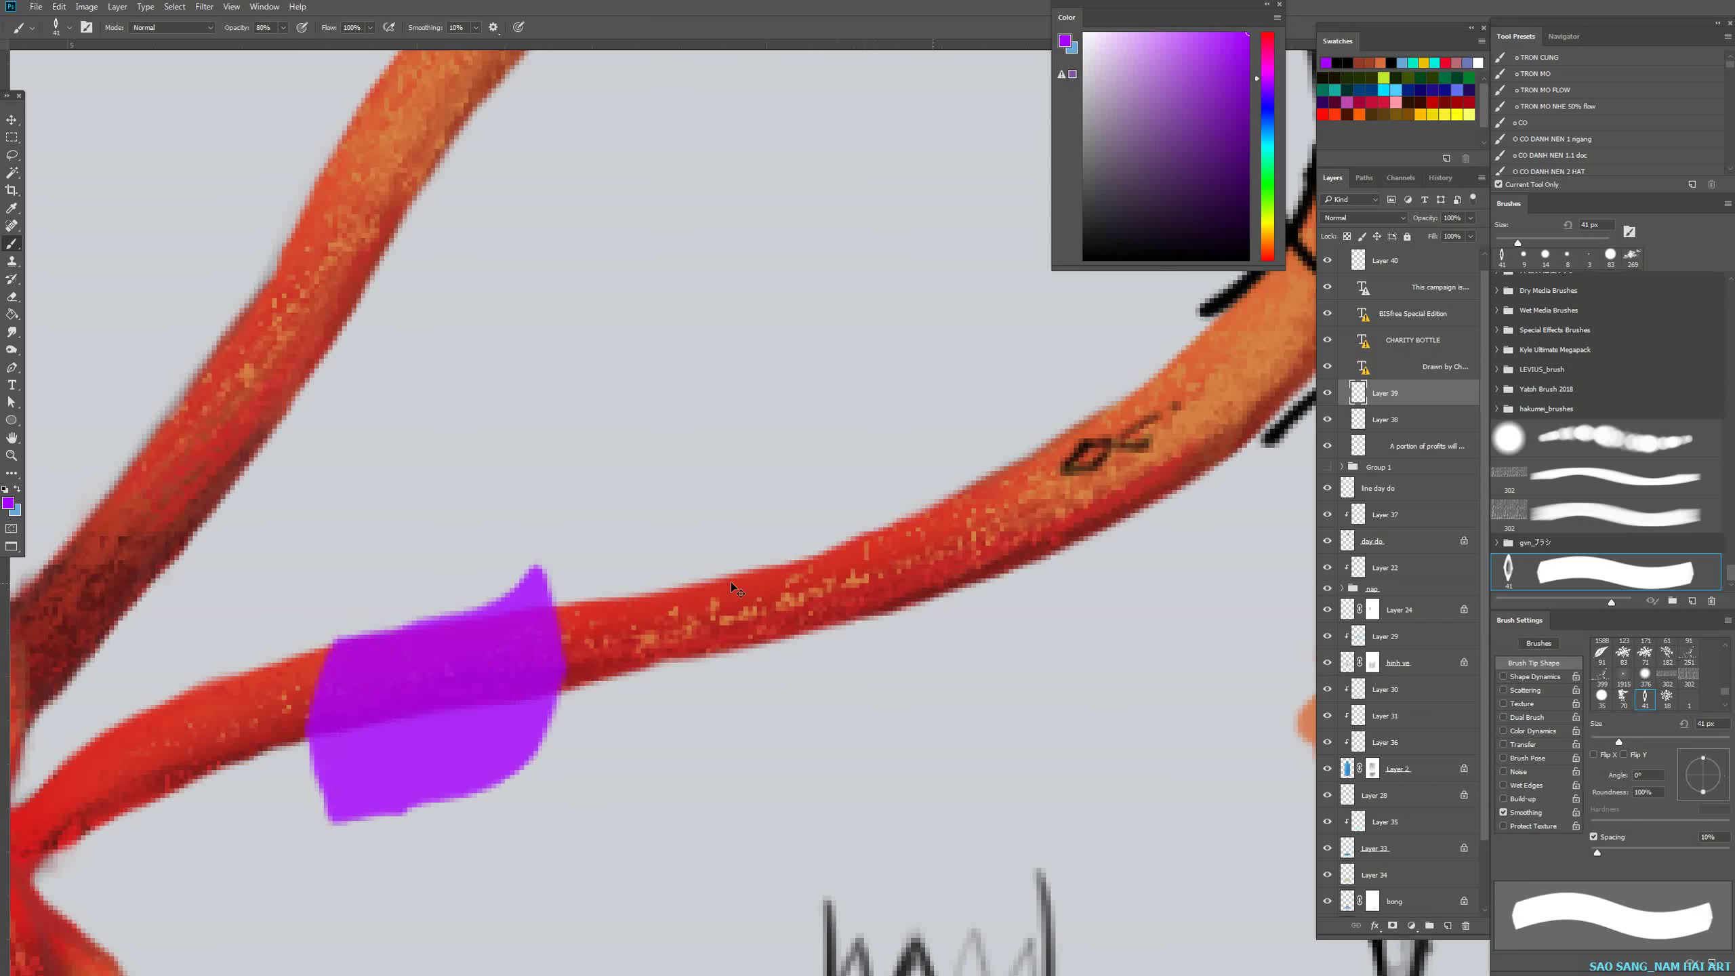
{"action": "key", "text": "ctrl+z"}
{"action": "left_click", "coordinate": [588, 613]}
{"action": "left_click", "coordinate": [356, 658]}
{"action": "left_click", "coordinate": [719, 617]}
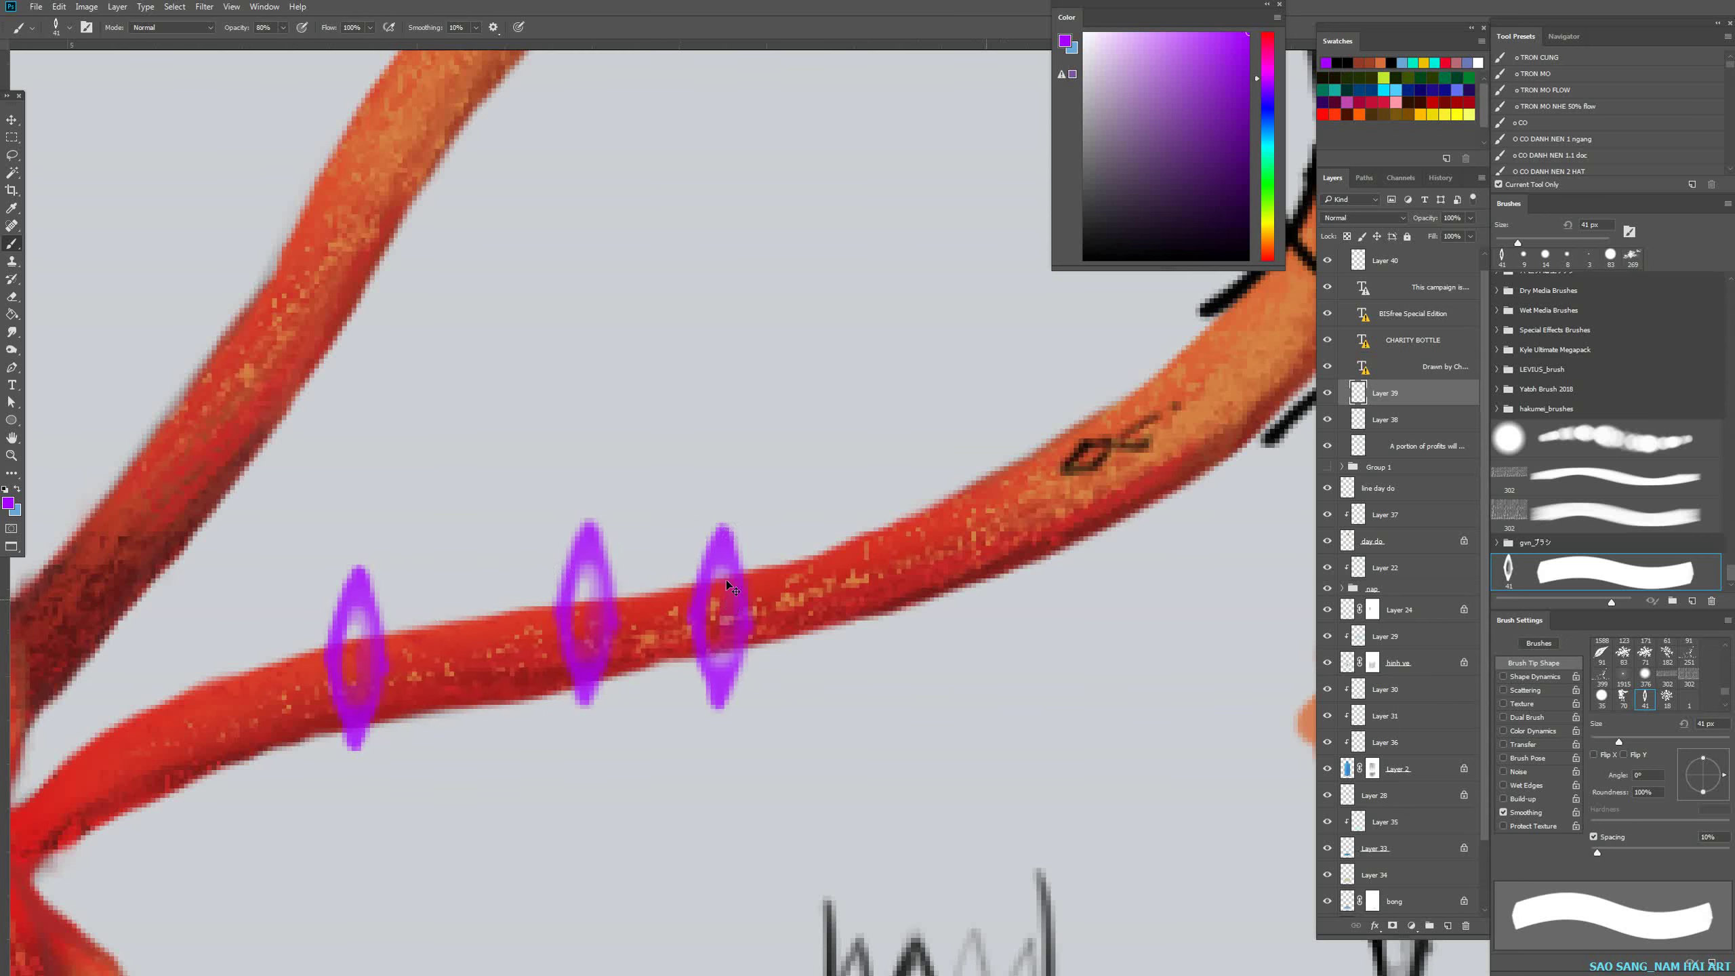
{"action": "key", "text": "ctrl+z"}
{"action": "key", "text": "ctrl+z"}
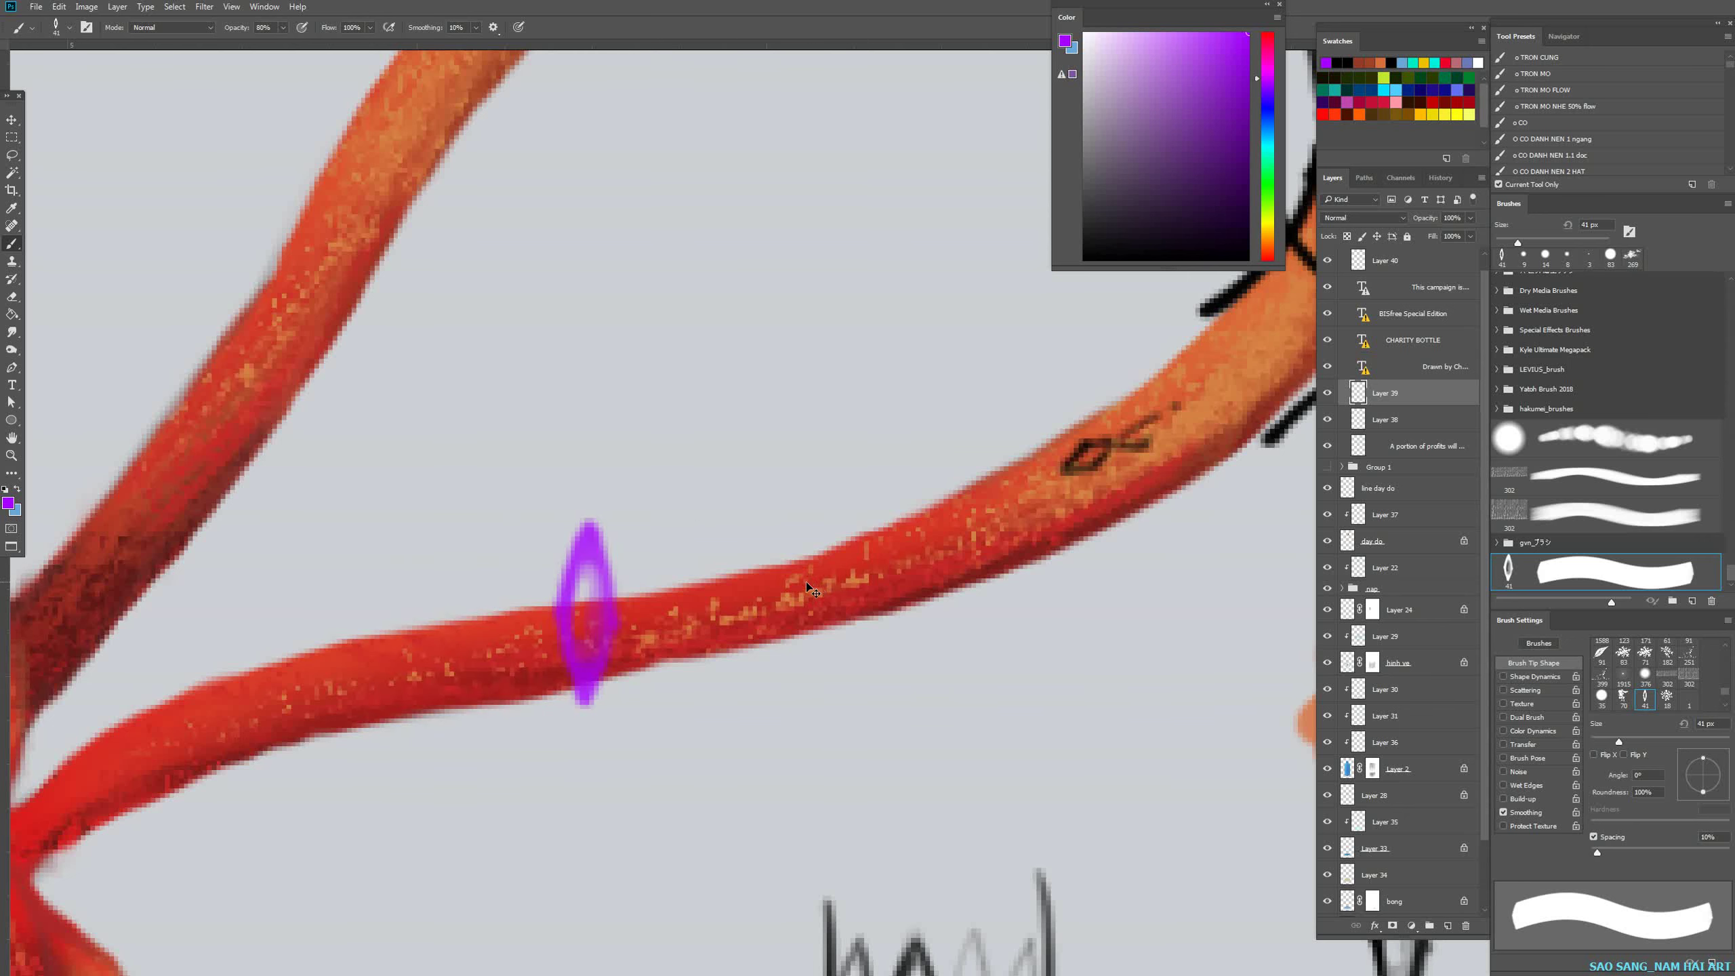
{"action": "key", "text": "ctrl+z"}
Tilt the diamond brush tip to an angle of -71° and reduce its size to 29 px.
{"action": "left_click_drag", "start_coordinate": [654, 554], "coordinate": [547, 531]}
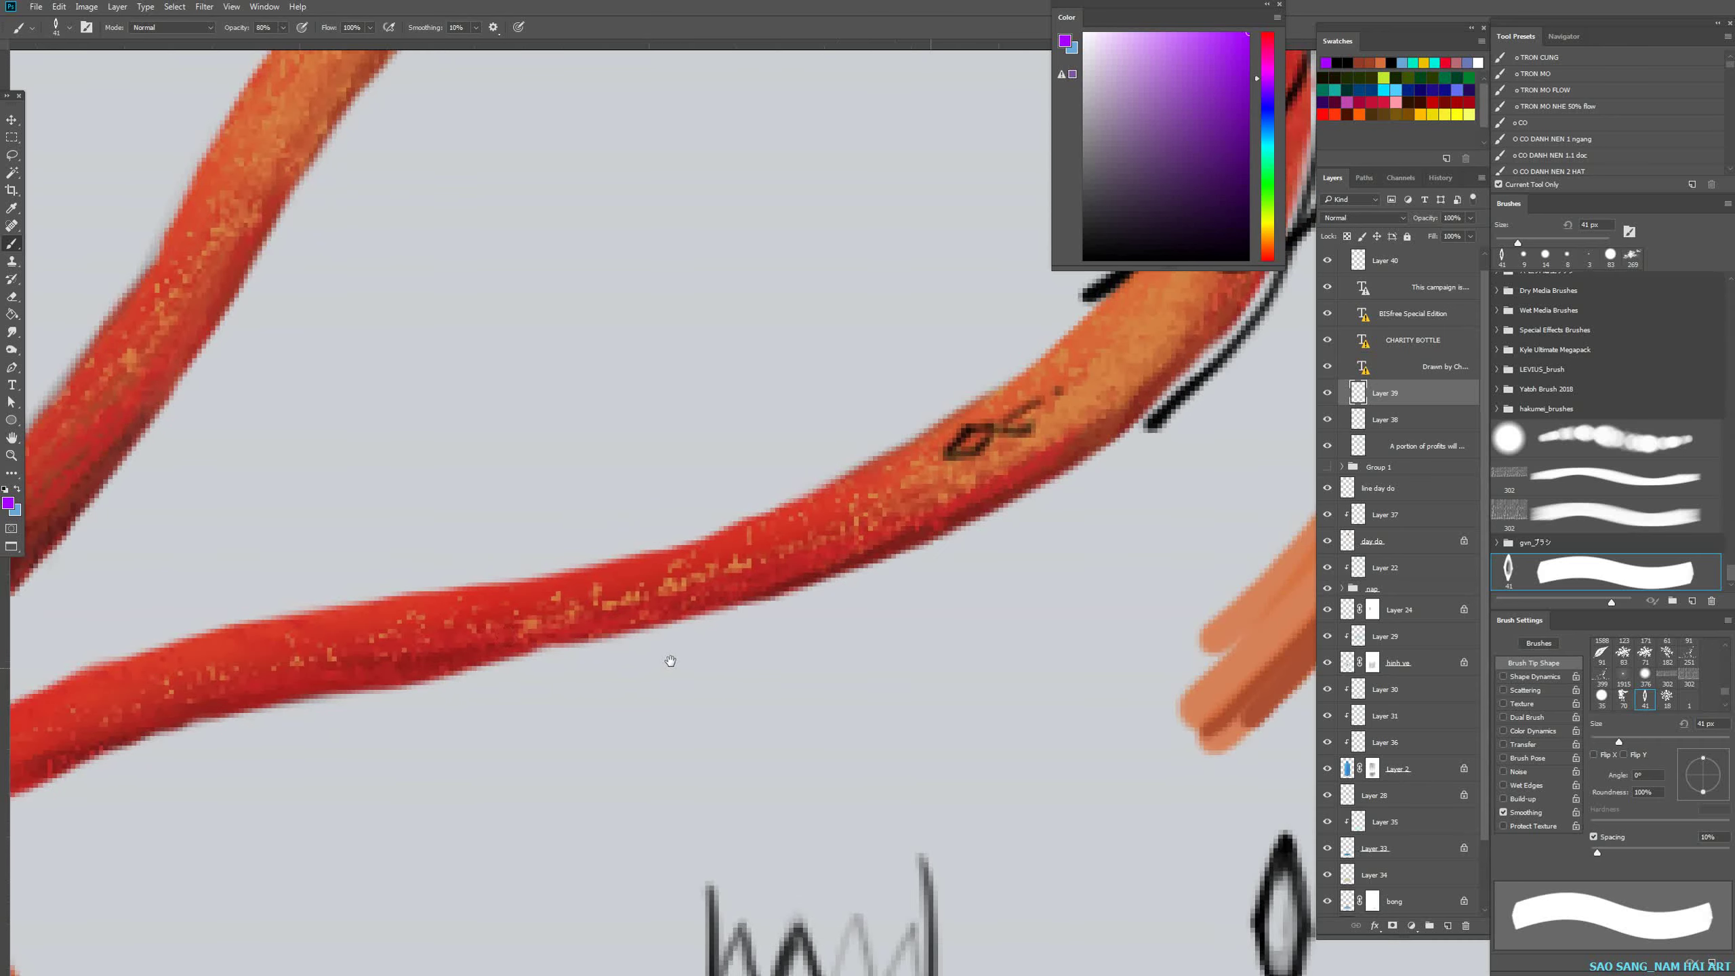
{"action": "left_click_drag", "start_coordinate": [671, 660], "coordinate": [346, 637]}
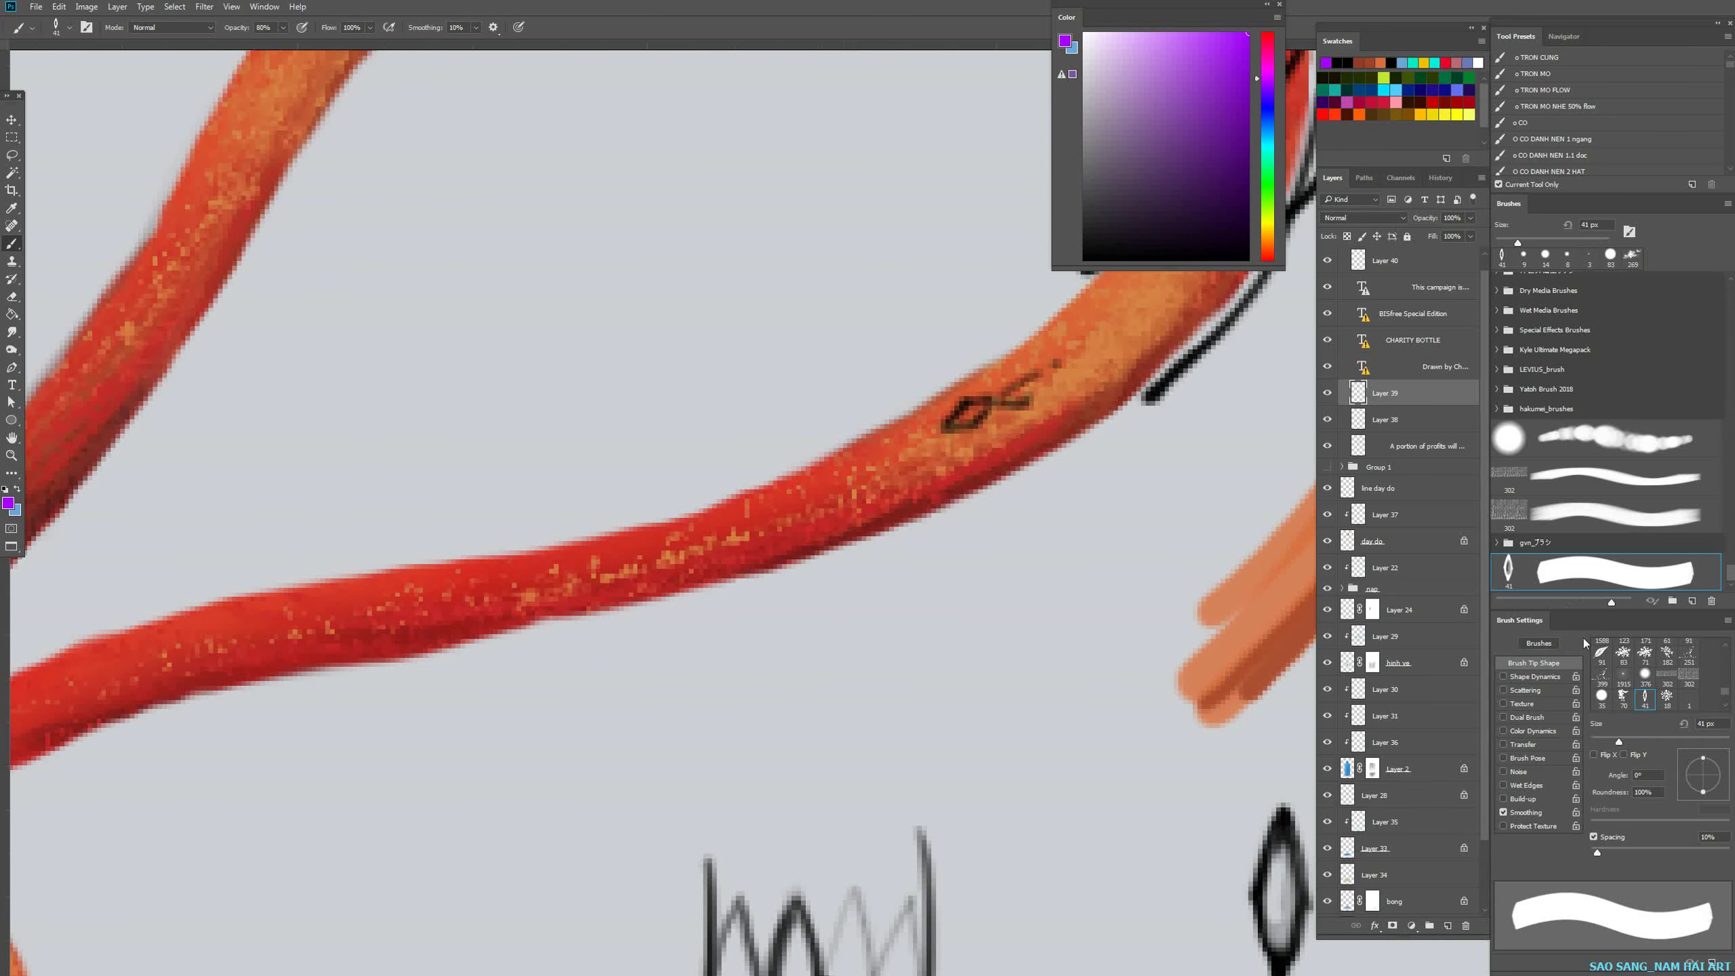
{"action": "left_click_drag", "start_coordinate": [1721, 778], "coordinate": [1711, 795]}
{"action": "left_click_drag", "start_coordinate": [423, 580], "coordinate": [397, 580]}
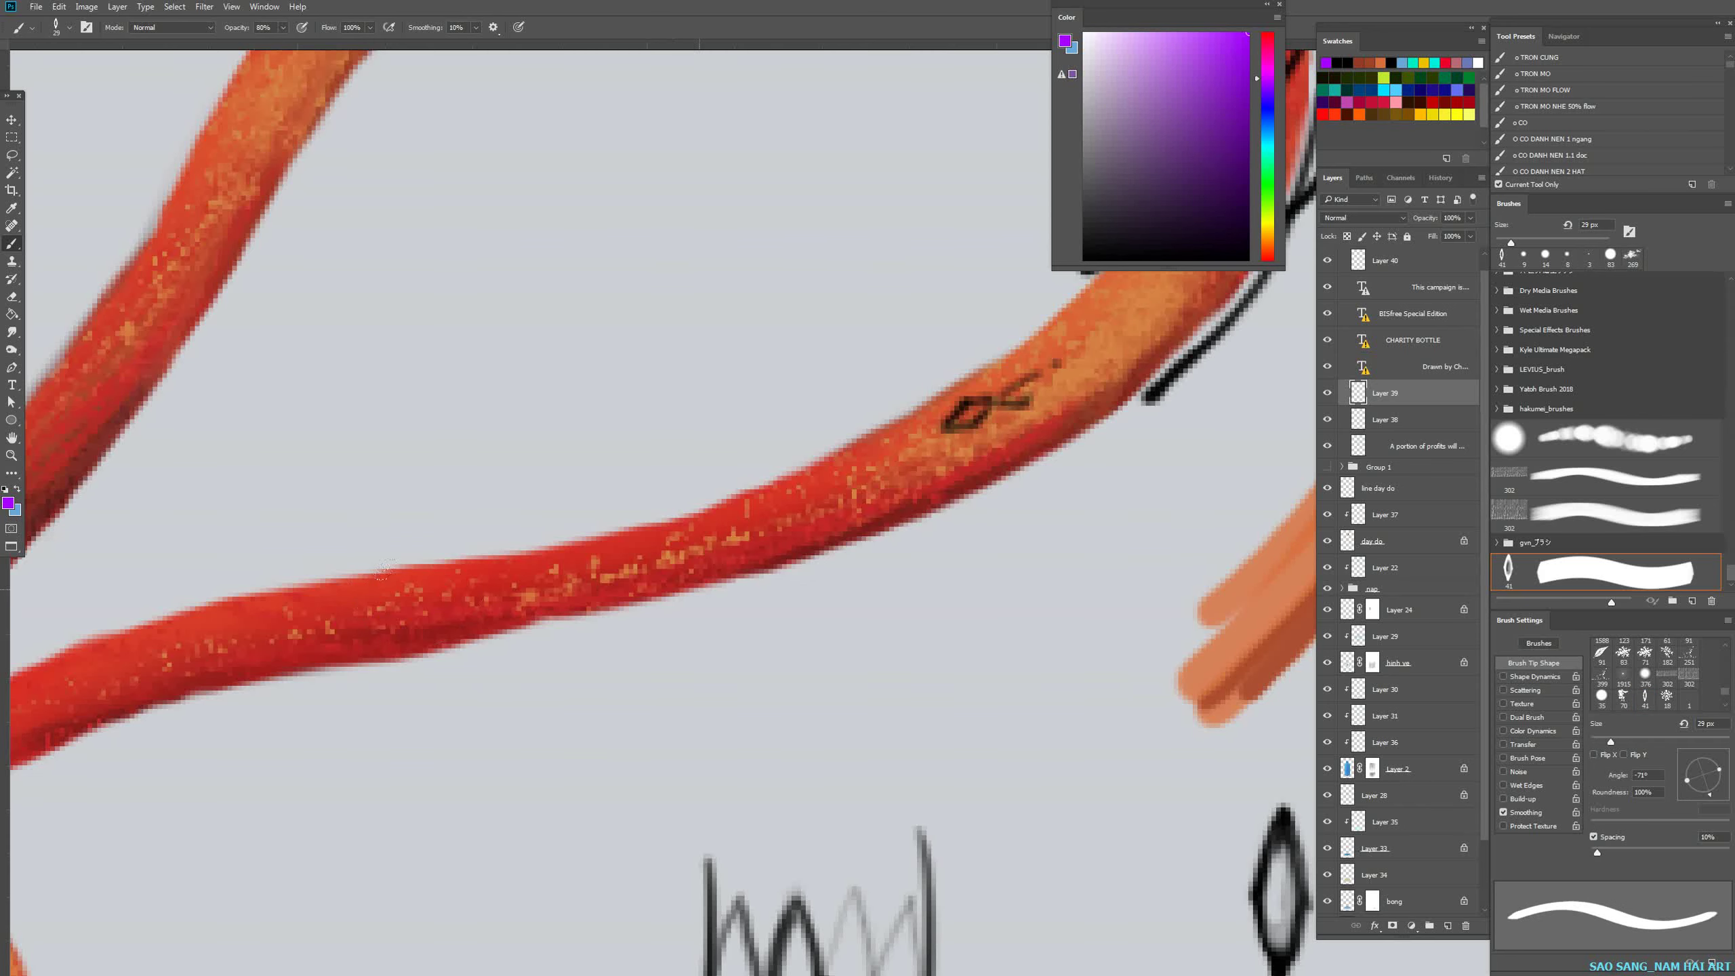
Stamp two tilted purple diamonds side by side along the red rope and undo both.
{"action": "left_click", "coordinate": [442, 582]}
{"action": "left_click", "coordinate": [552, 570]}
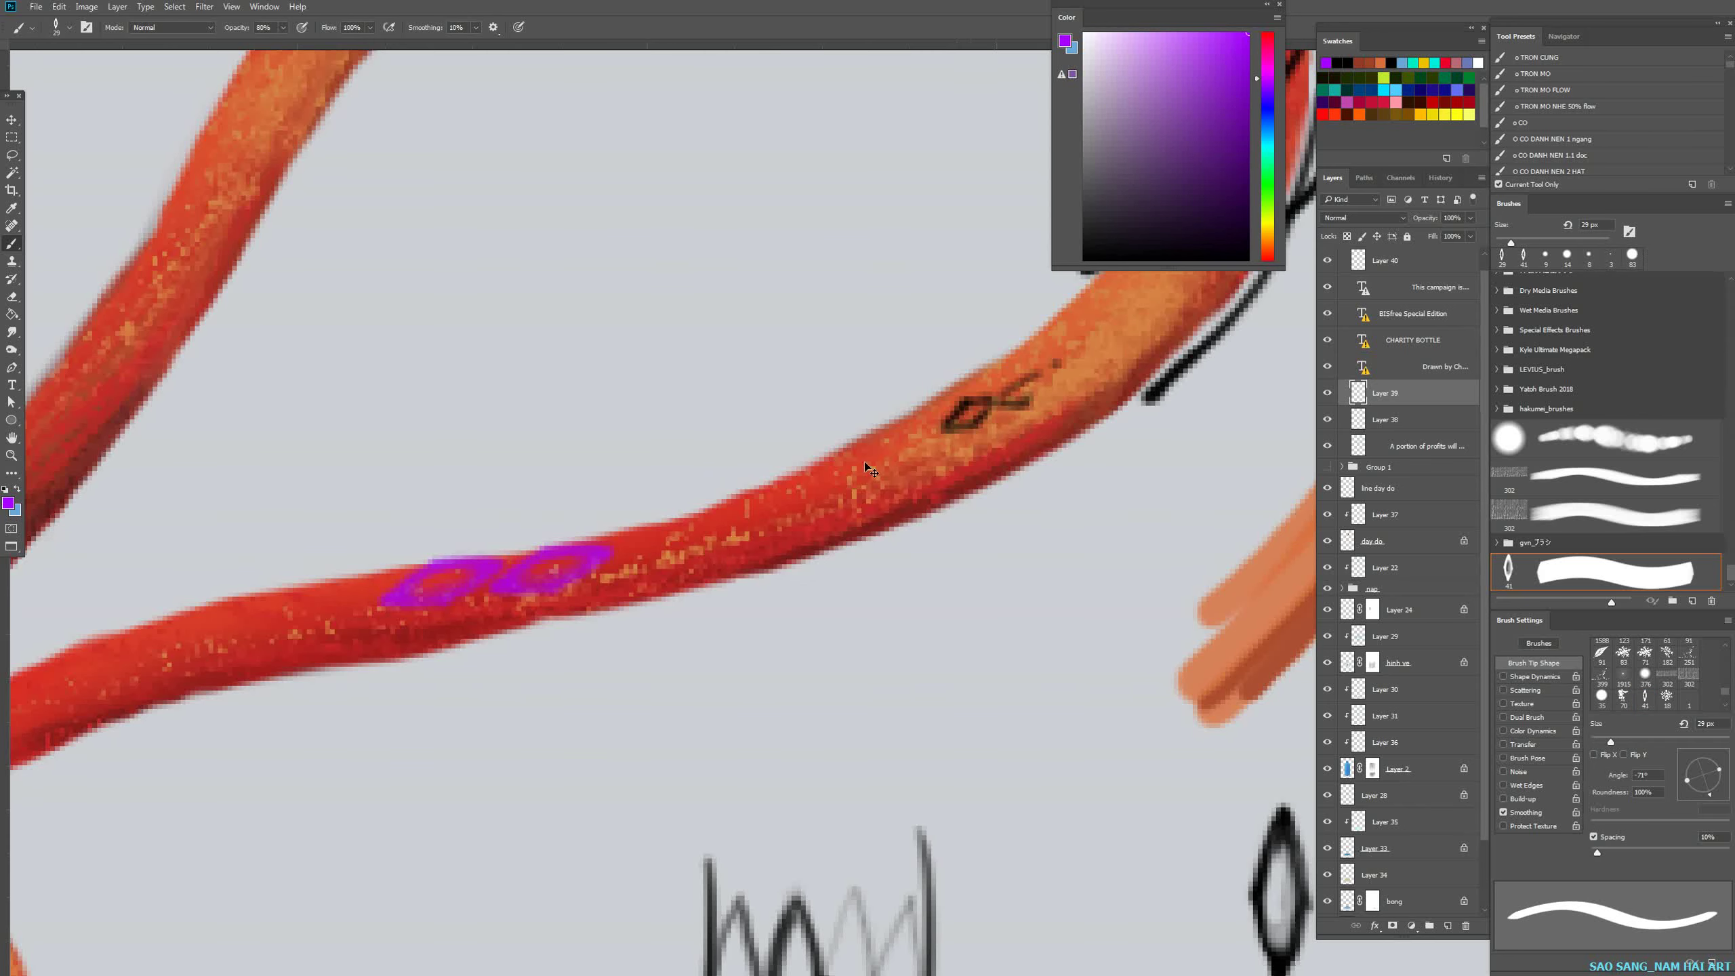
{"action": "key", "text": "ctrl+z"}
{"action": "key", "text": "ctrl+z"}
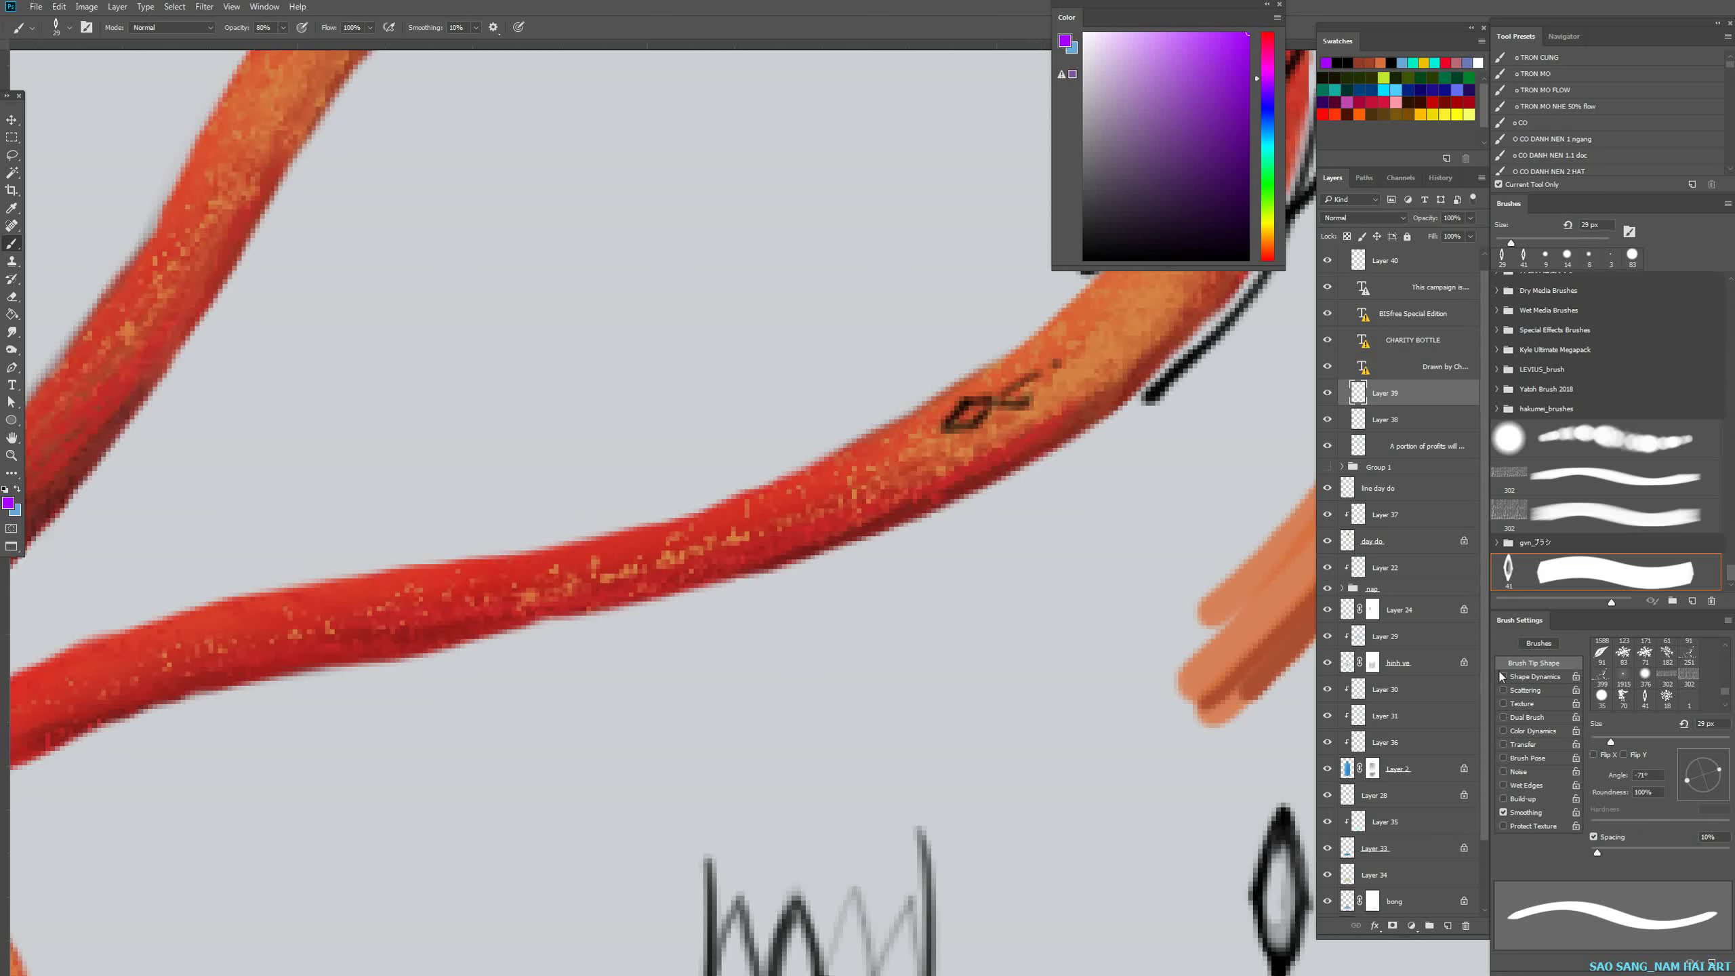
Set the Angle Jitter control to Direction in the diamond brush's Shape Dynamics.
{"action": "left_click", "coordinate": [1528, 679]}
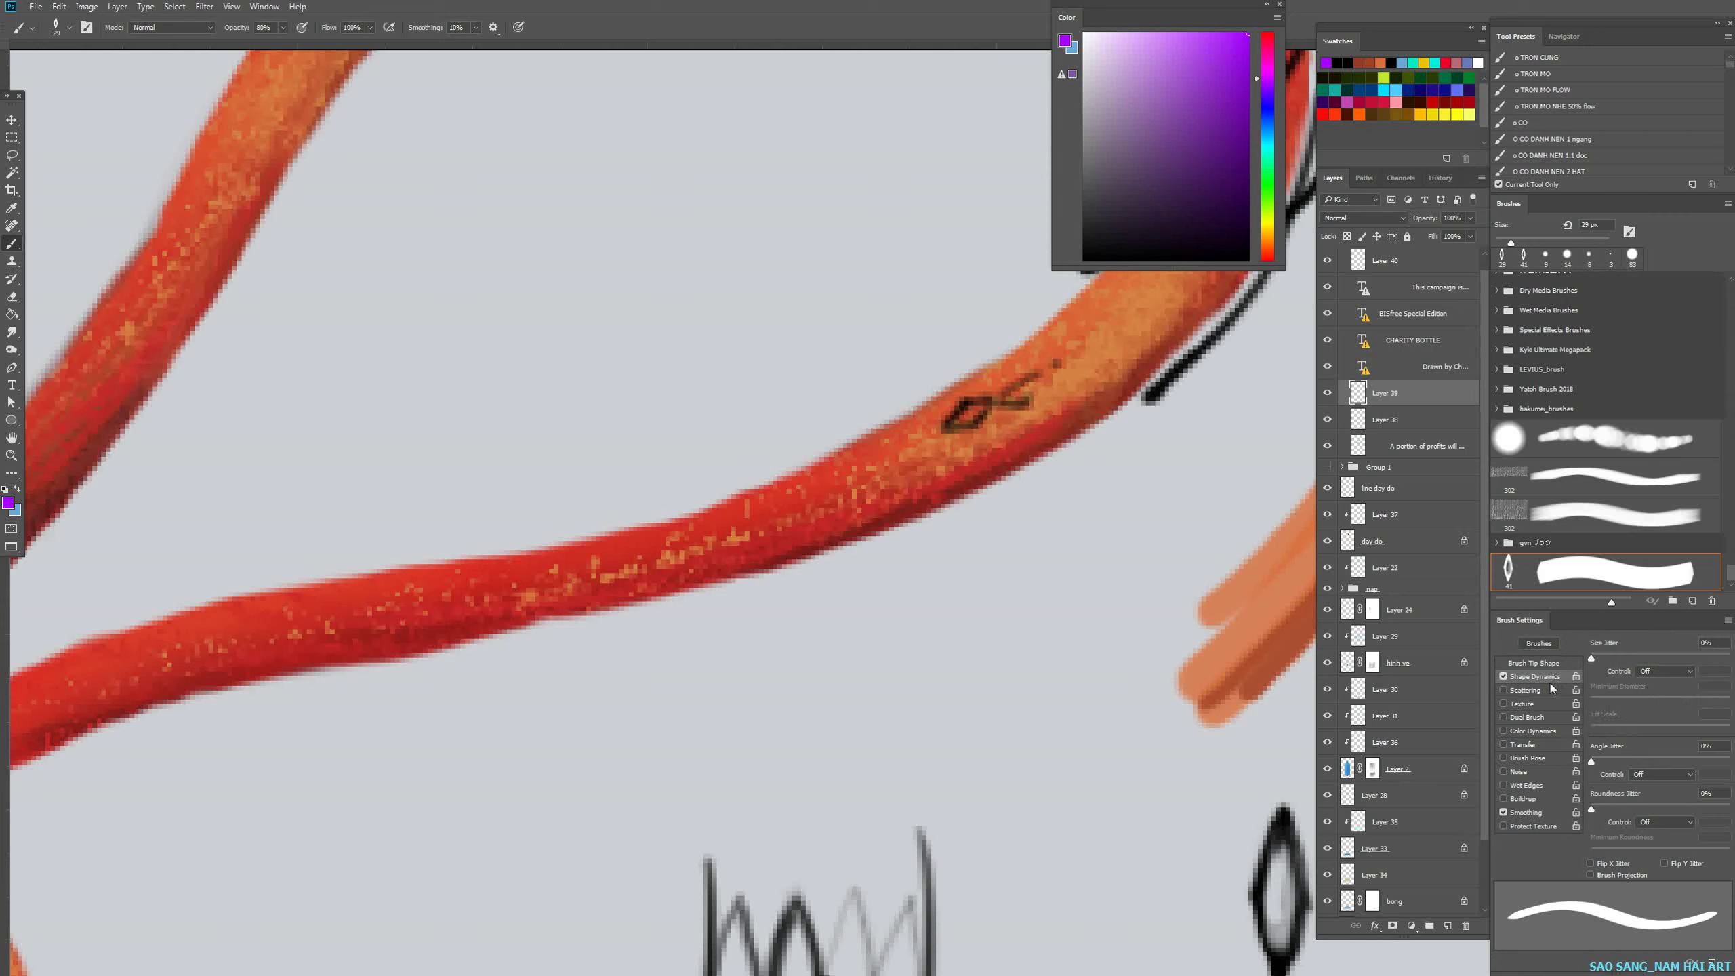
{"action": "left_click", "coordinate": [1630, 775]}
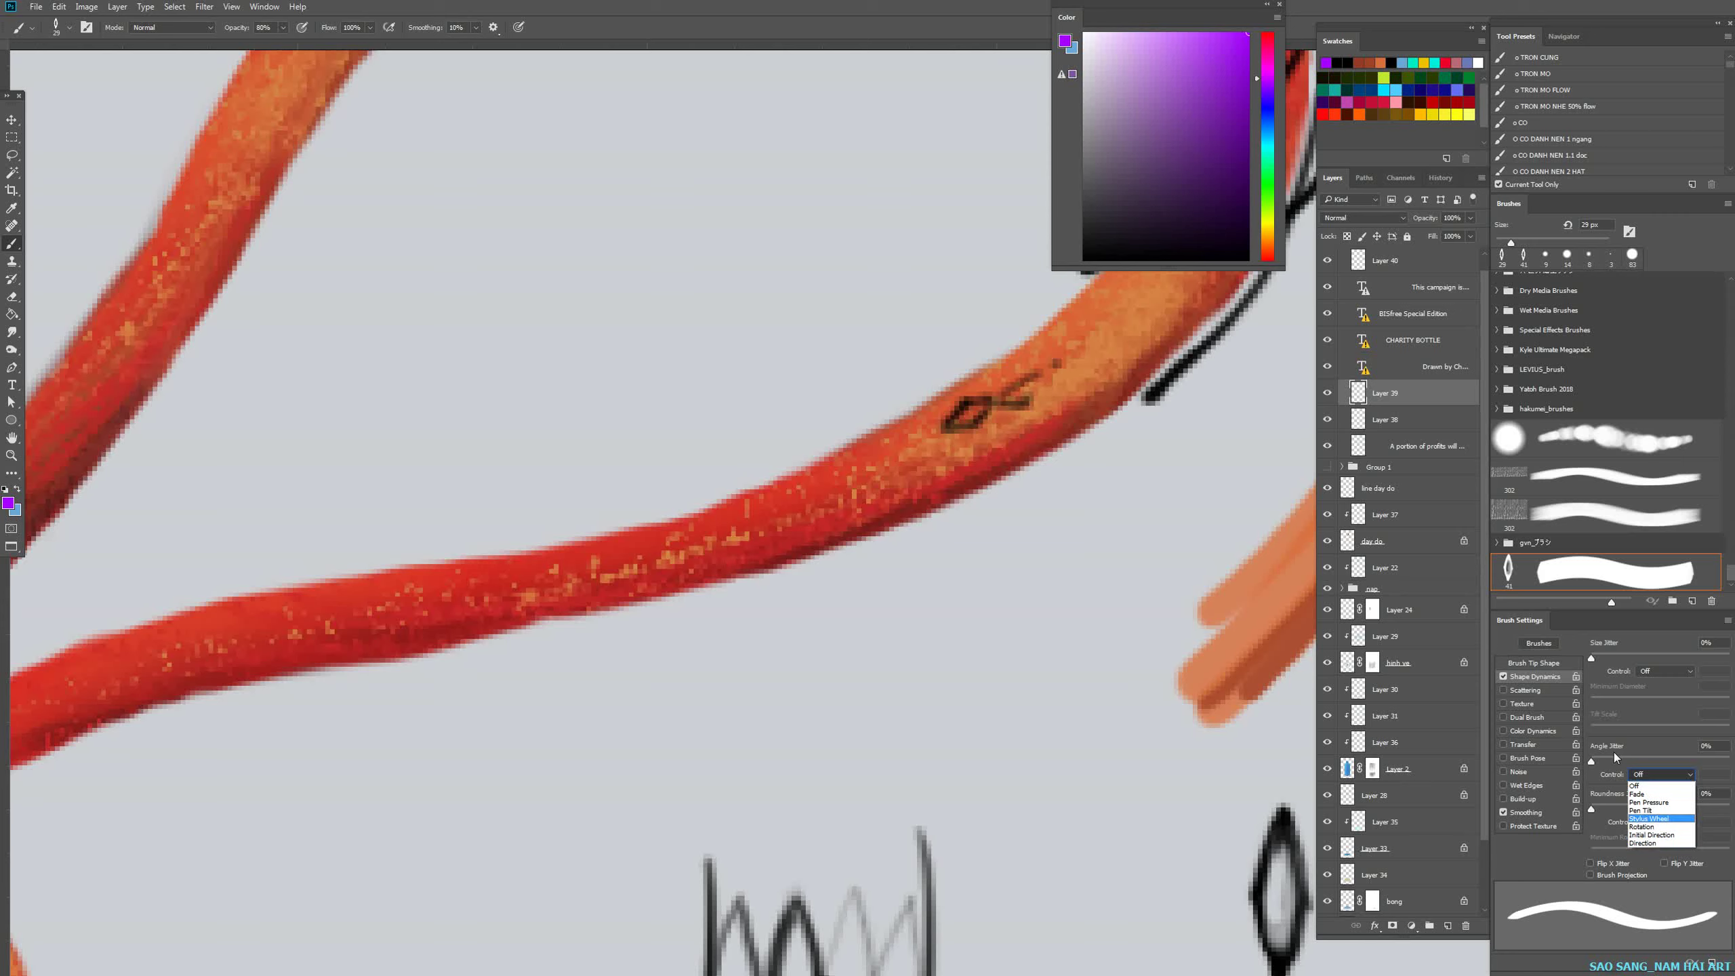
{"action": "left_click", "coordinate": [1644, 845]}
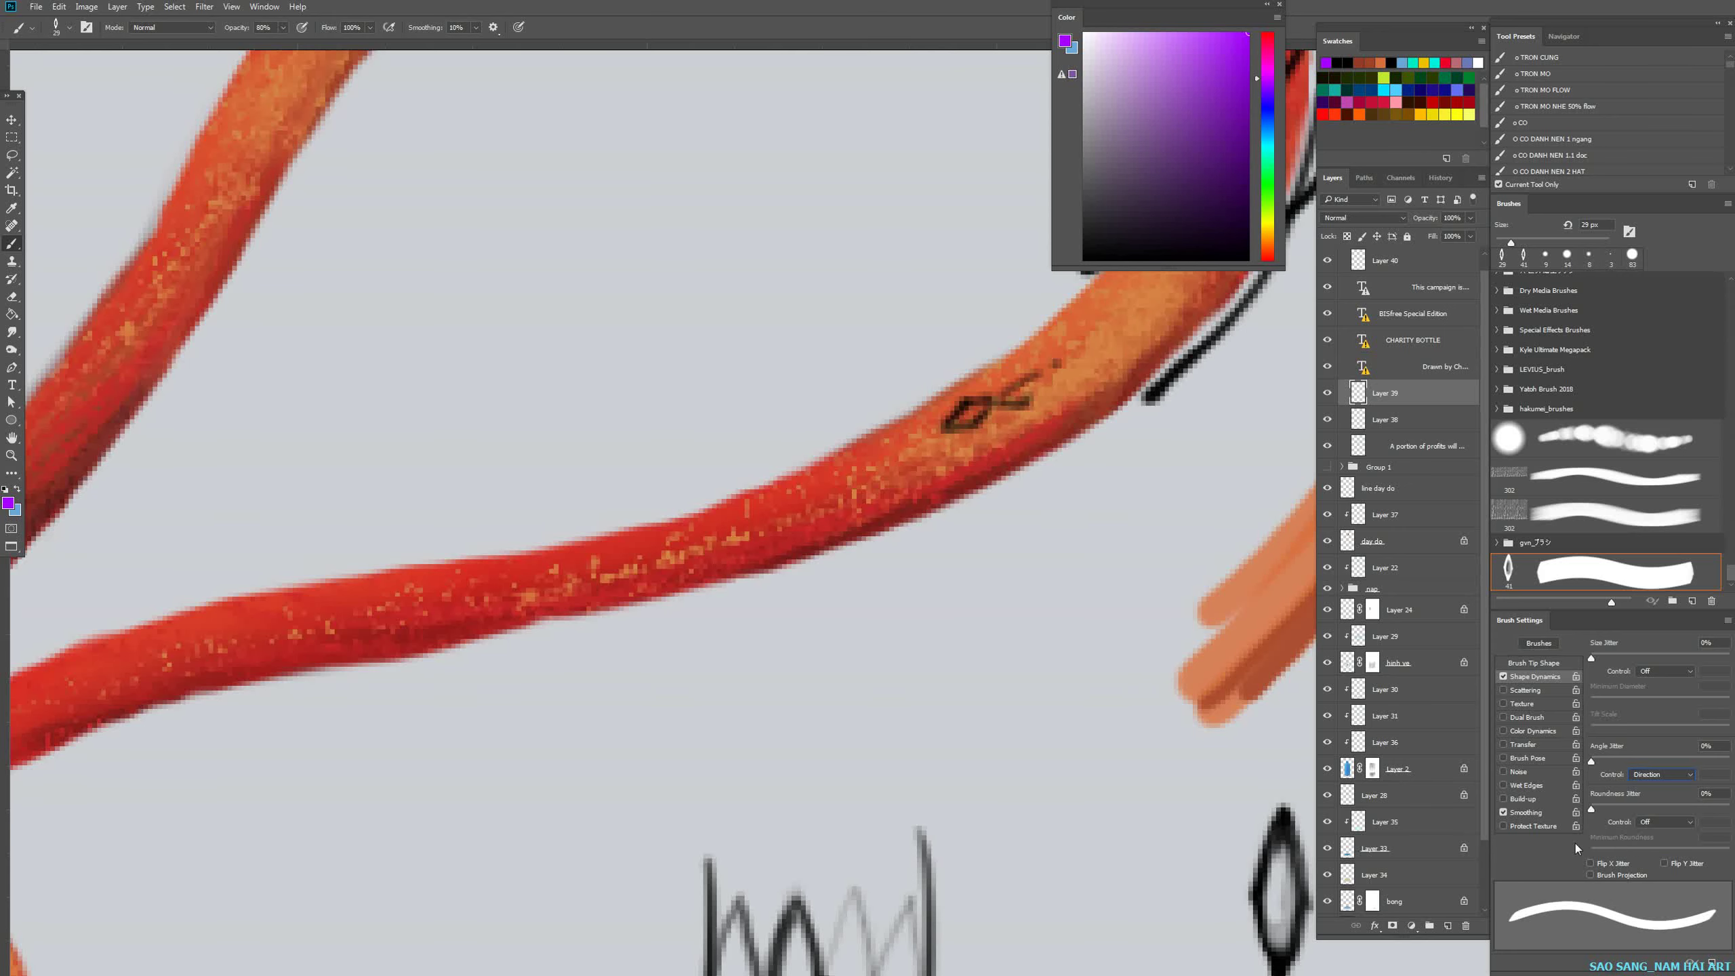
{"action": "left_click_drag", "start_coordinate": [949, 624], "coordinate": [705, 600]}
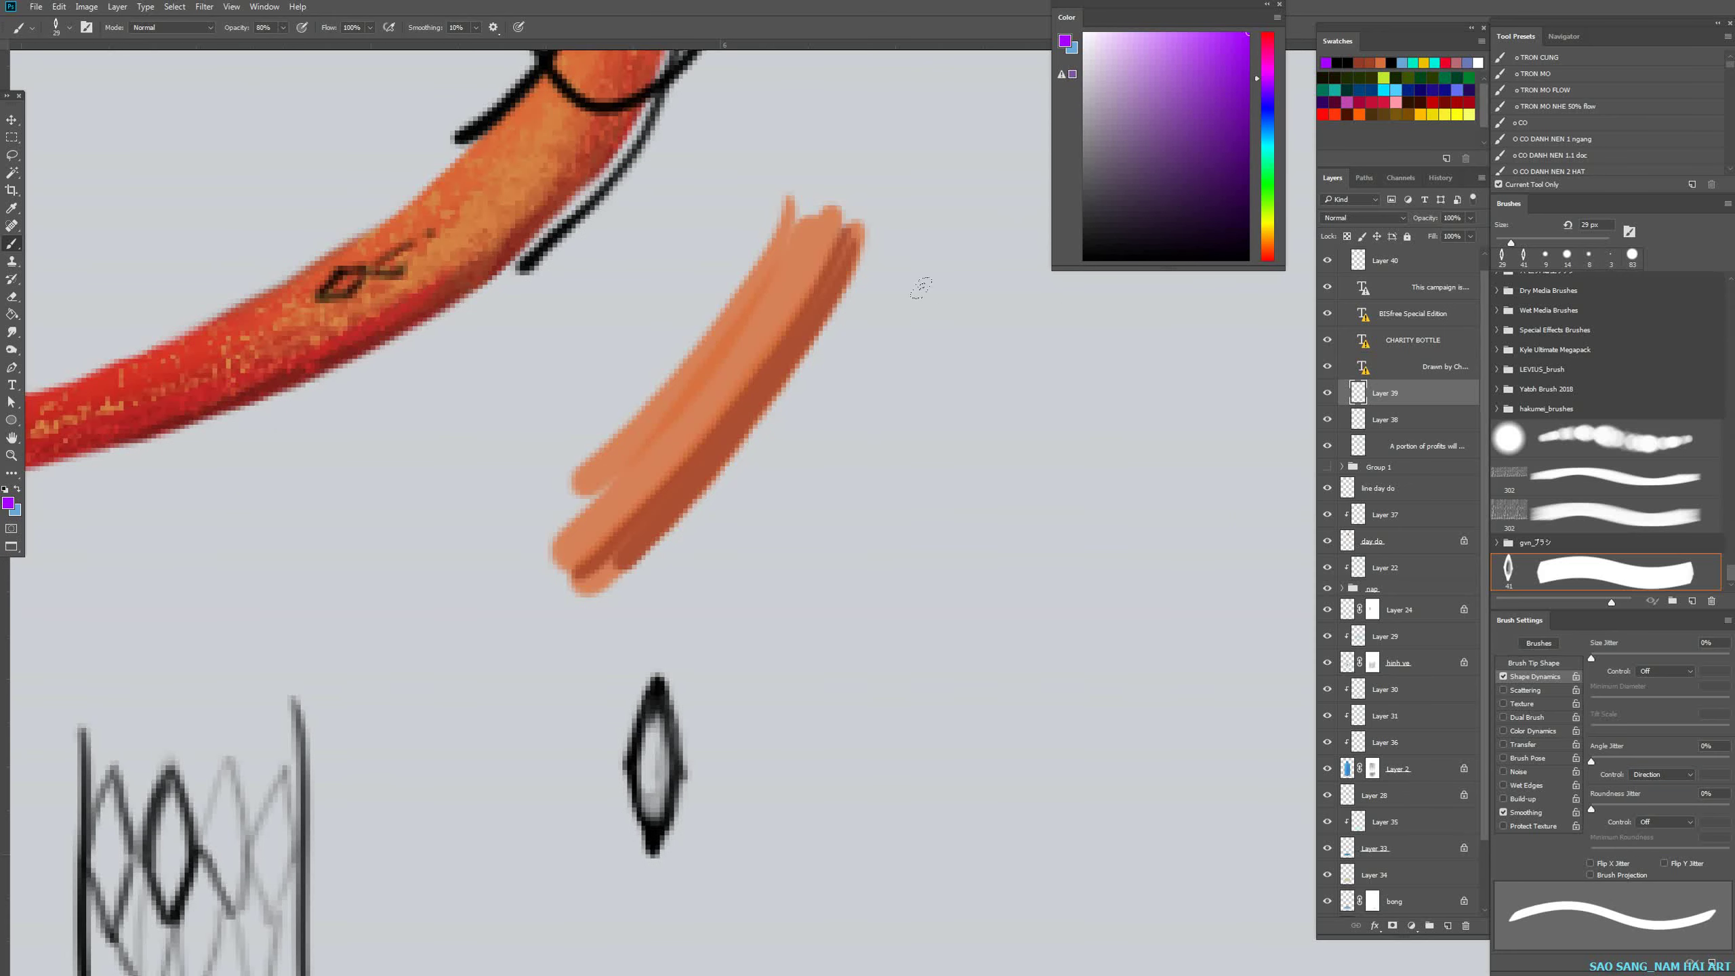
Set the diamond brush tip's spacing to 77% and paint a curved purple test stroke on the empty grey background.
{"action": "mouse_move", "coordinate": [976, 256]}
{"action": "left_mouse_down"}
{"action": "mouse_move", "coordinate": [894, 685]}
{"action": "mouse_move", "coordinate": [910, 666]}
{"action": "left_mouse_up"}
{"action": "key", "text": "ctrl+z"}
{"action": "left_click", "coordinate": [1550, 662]}
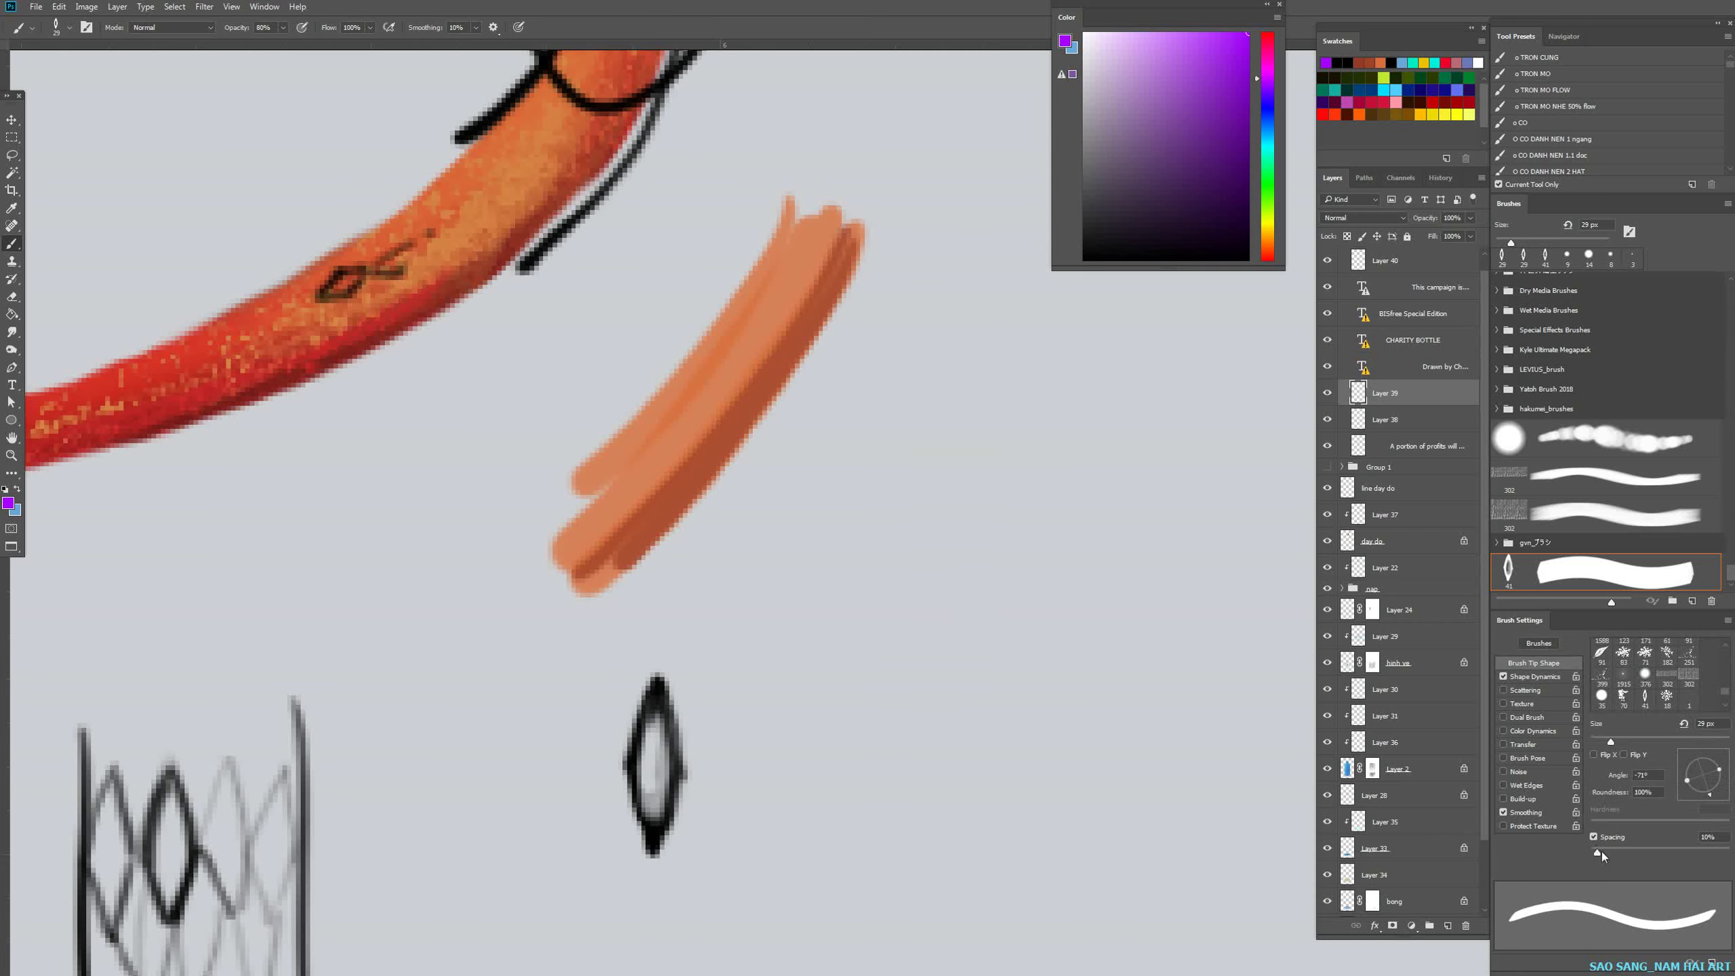
{"action": "left_click_drag", "start_coordinate": [1598, 853], "coordinate": [1644, 852]}
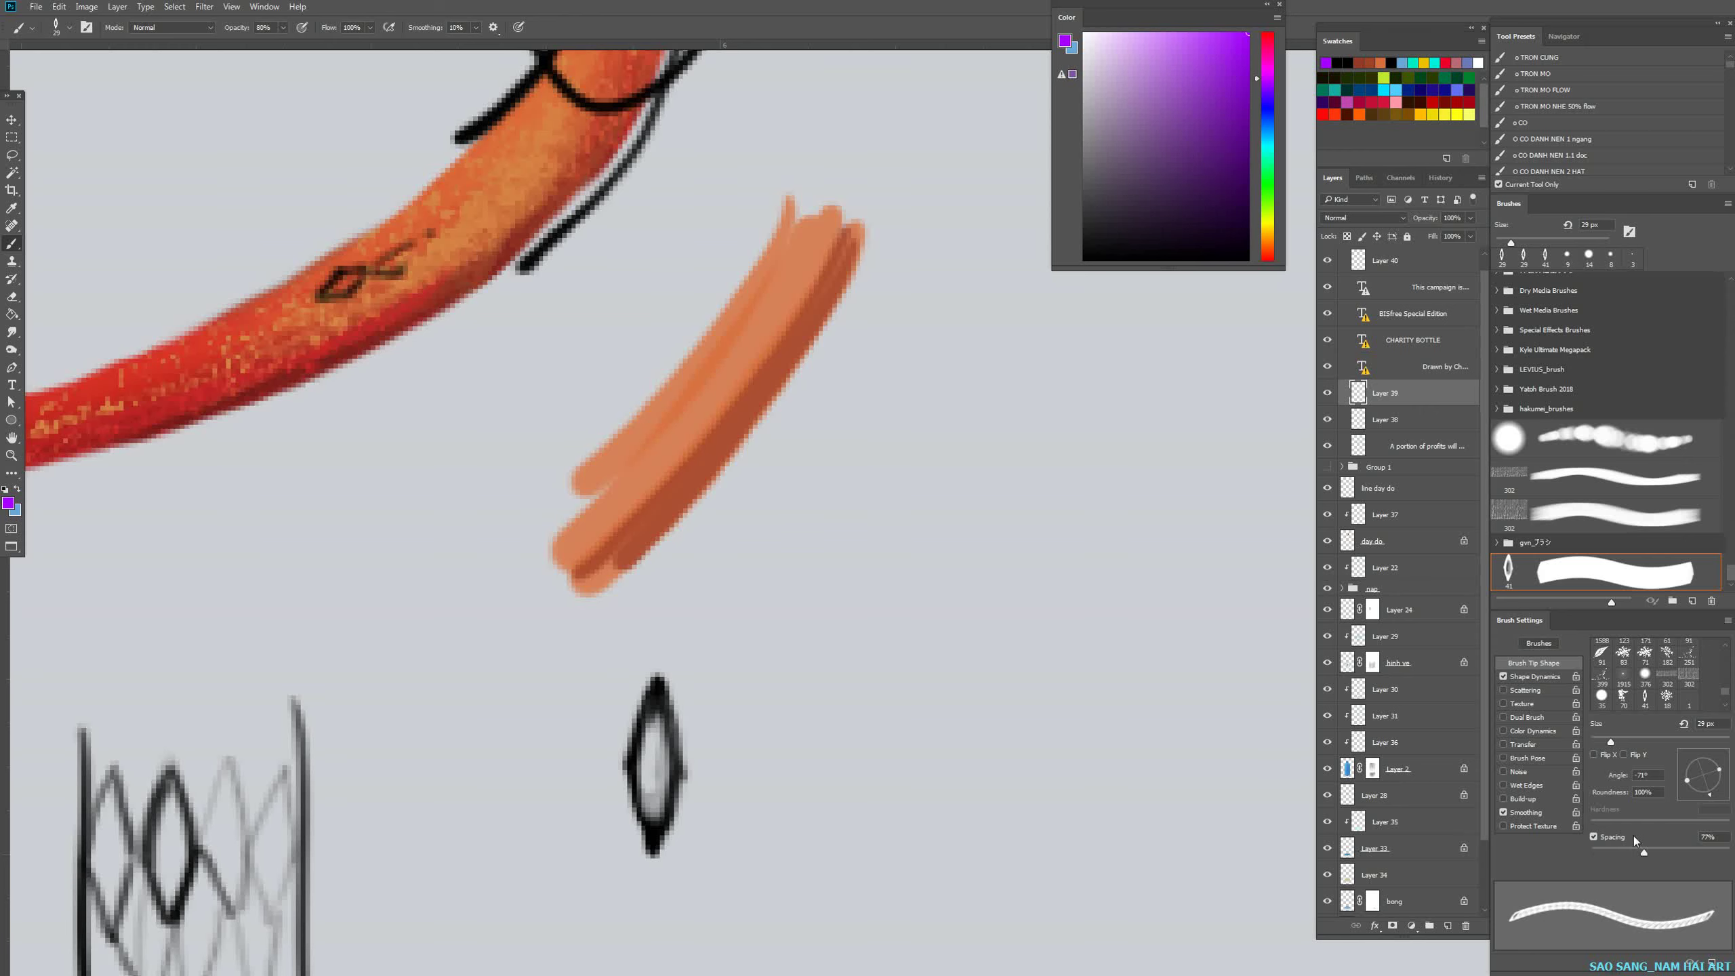
{"action": "mouse_move", "coordinate": [994, 358]}
{"action": "left_mouse_down"}
{"action": "mouse_move", "coordinate": [790, 826]}
{"action": "mouse_move", "coordinate": [1153, 600]}
{"action": "mouse_move", "coordinate": [1072, 522]}
{"action": "left_mouse_up"}
{"action": "mouse_move", "coordinate": [1034, 652]}
{"action": "left_mouse_down"}
{"action": "mouse_move", "coordinate": [968, 613]}
{"action": "mouse_move", "coordinate": [840, 588]}
{"action": "left_mouse_up"}
{"action": "left_click_drag", "start_coordinate": [1066, 526], "coordinate": [921, 608]}
{"action": "left_click", "coordinate": [1047, 623]}
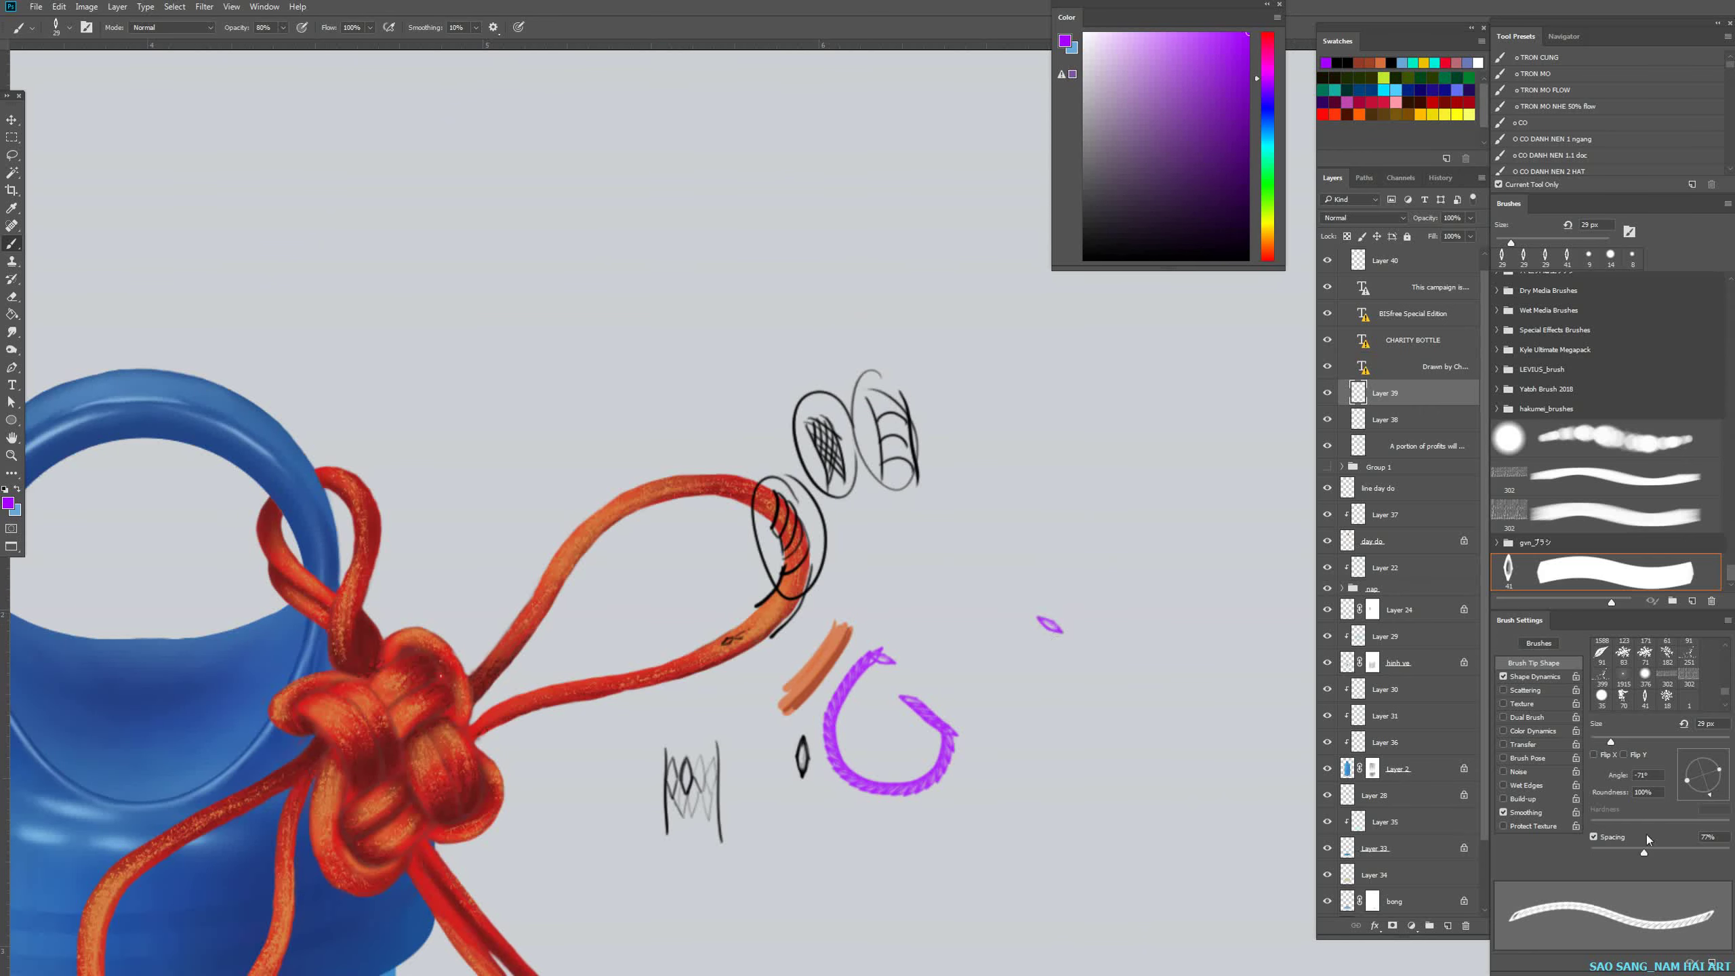
Widen the diamond brush's spacing to 176% and paint a long looping purple test stroke across the canvas.
{"action": "left_click_drag", "start_coordinate": [1645, 852], "coordinate": [1695, 850]}
{"action": "mouse_move", "coordinate": [1109, 829]}
{"action": "left_mouse_down"}
{"action": "mouse_move", "coordinate": [1012, 779]}
{"action": "mouse_move", "coordinate": [1166, 499]}
{"action": "mouse_move", "coordinate": [1139, 933]}
{"action": "mouse_move", "coordinate": [808, 543]}
{"action": "mouse_move", "coordinate": [413, 543]}
{"action": "mouse_move", "coordinate": [858, 69]}
{"action": "mouse_move", "coordinate": [900, 411]}
{"action": "mouse_move", "coordinate": [1025, 355]}
{"action": "mouse_move", "coordinate": [1253, 403]}
{"action": "left_mouse_up"}
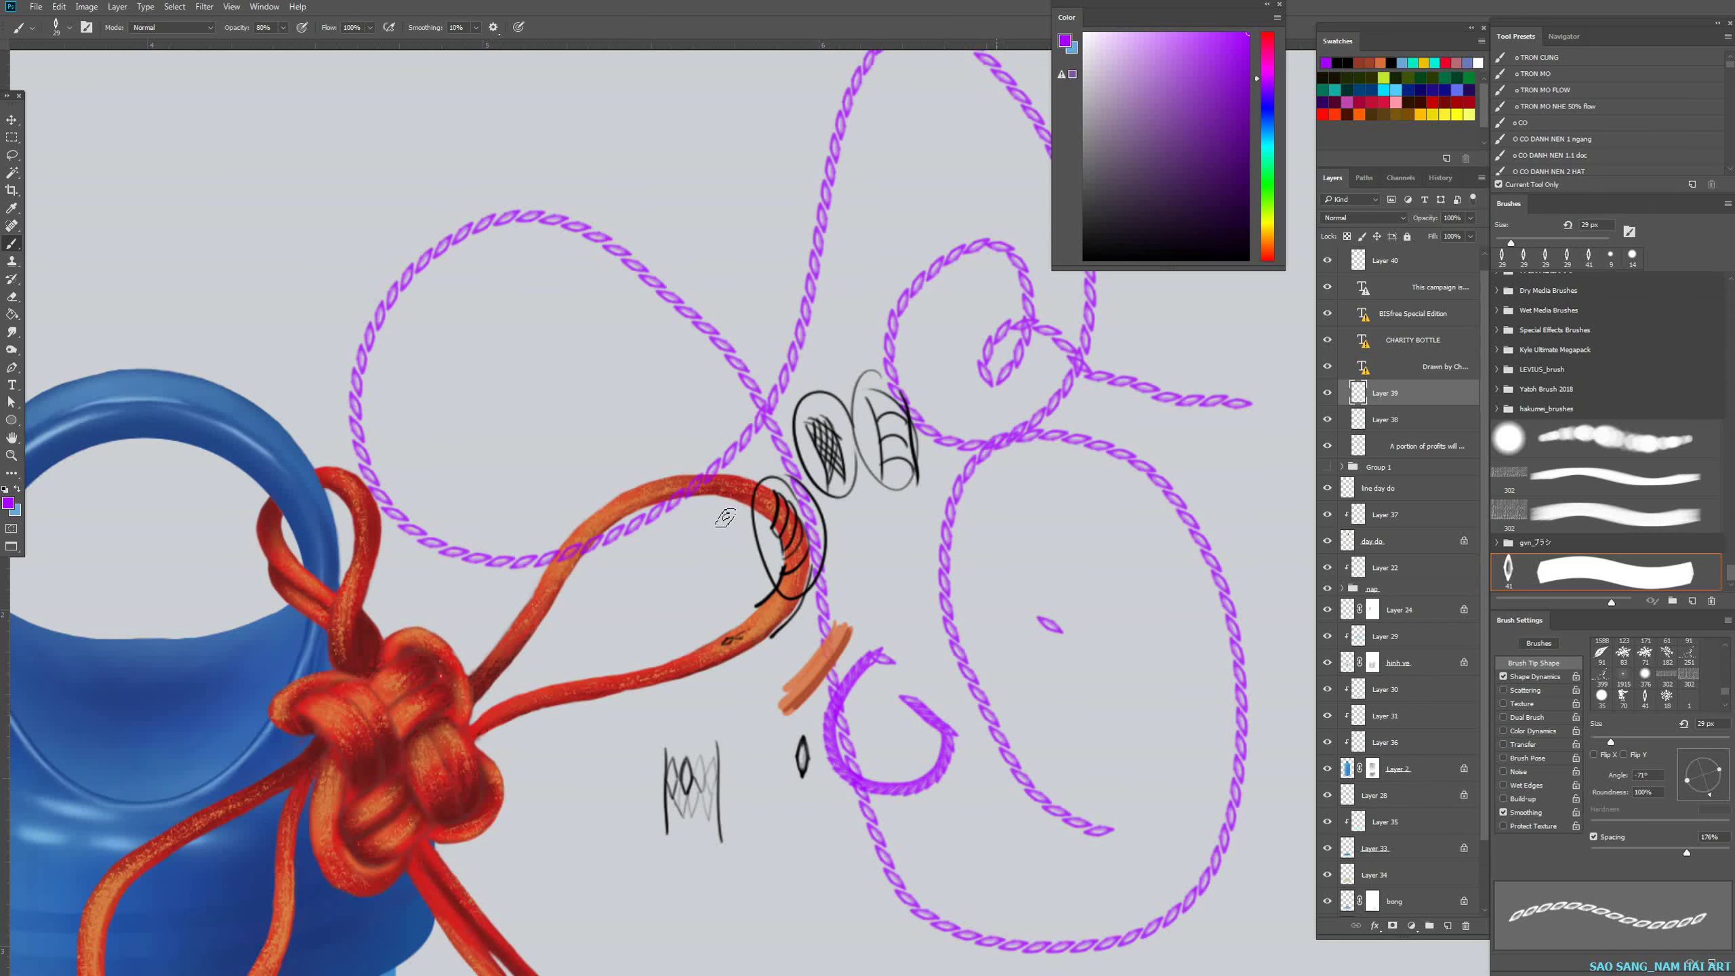
{"action": "left_click_drag", "start_coordinate": [464, 710], "coordinate": [521, 700]}
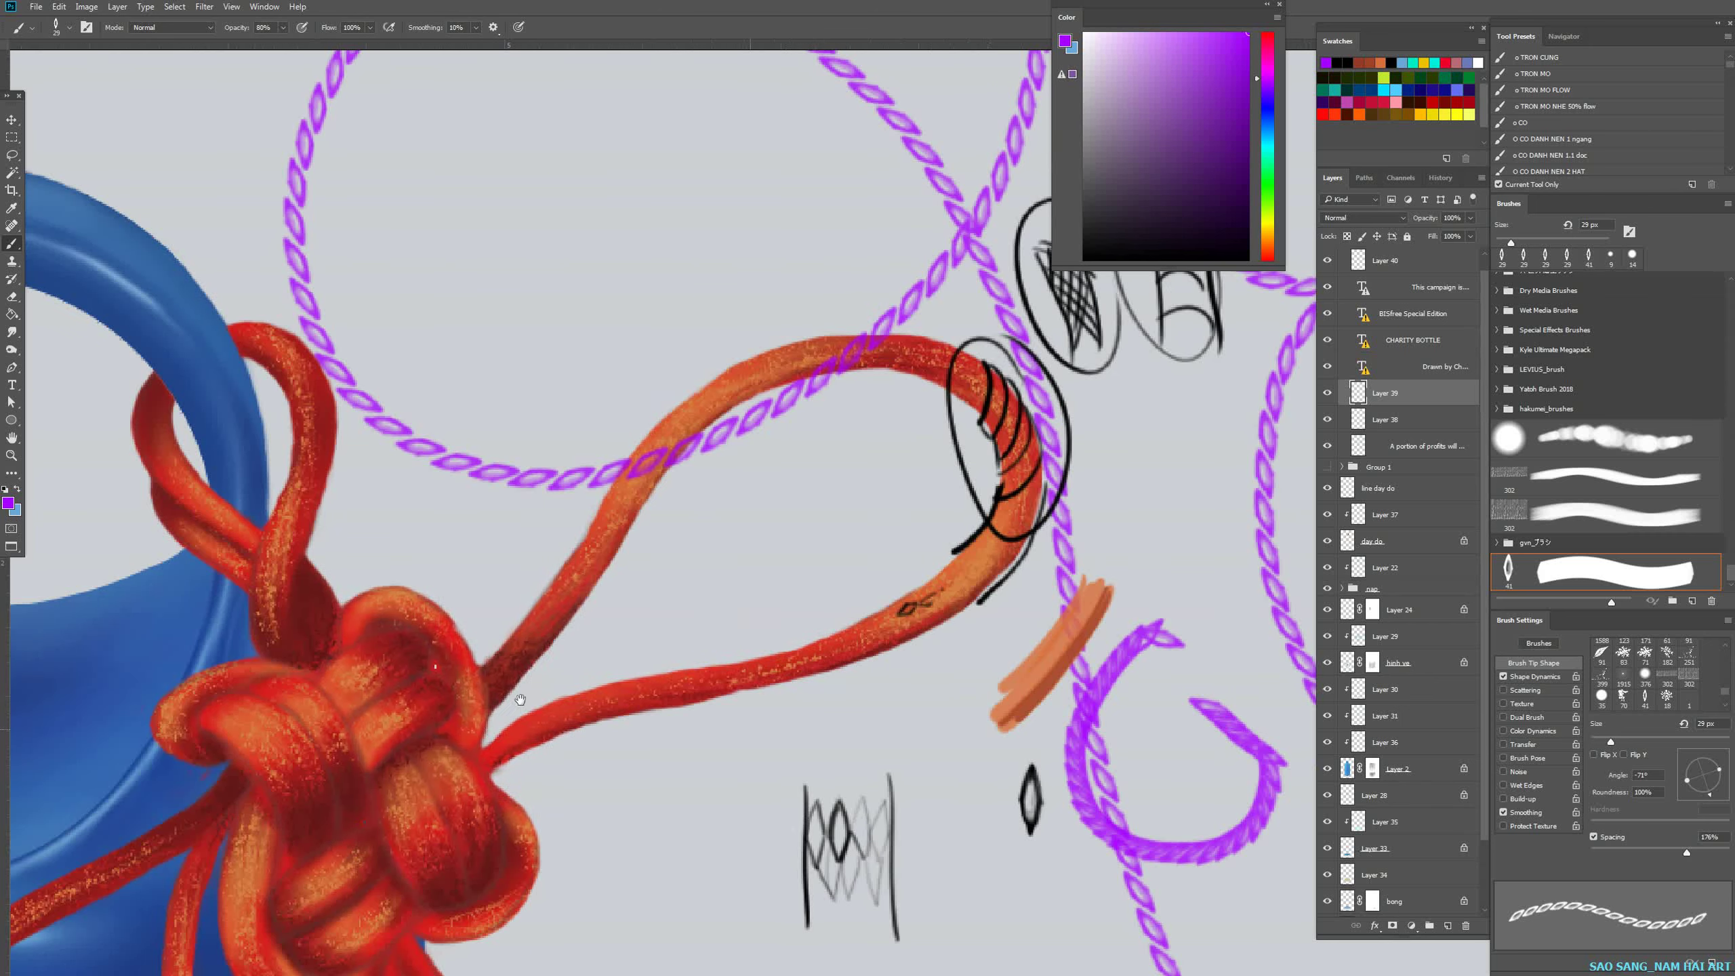
Hide Layer 39 and Layer 38, and add a new empty layer directly beneath the "line day do" layer.
{"action": "left_click", "coordinate": [1327, 395]}
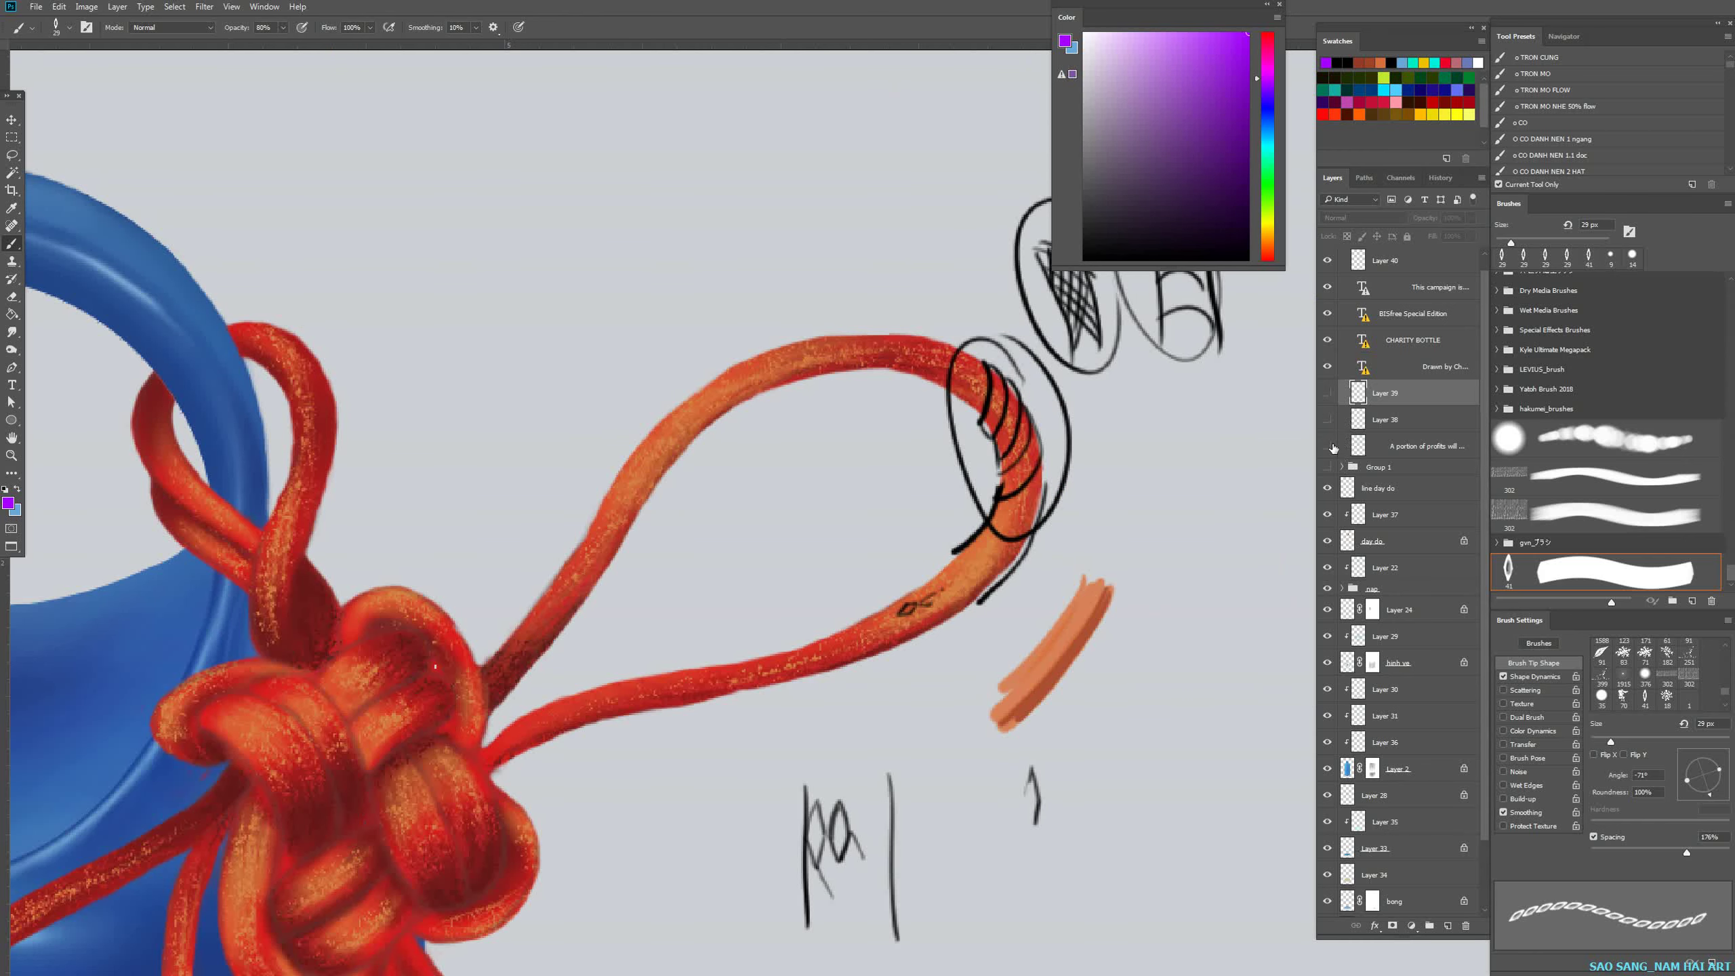
{"action": "left_click_drag", "start_coordinate": [673, 678], "coordinate": [983, 547]}
{"action": "left_click_drag", "start_coordinate": [736, 686], "coordinate": [866, 294]}
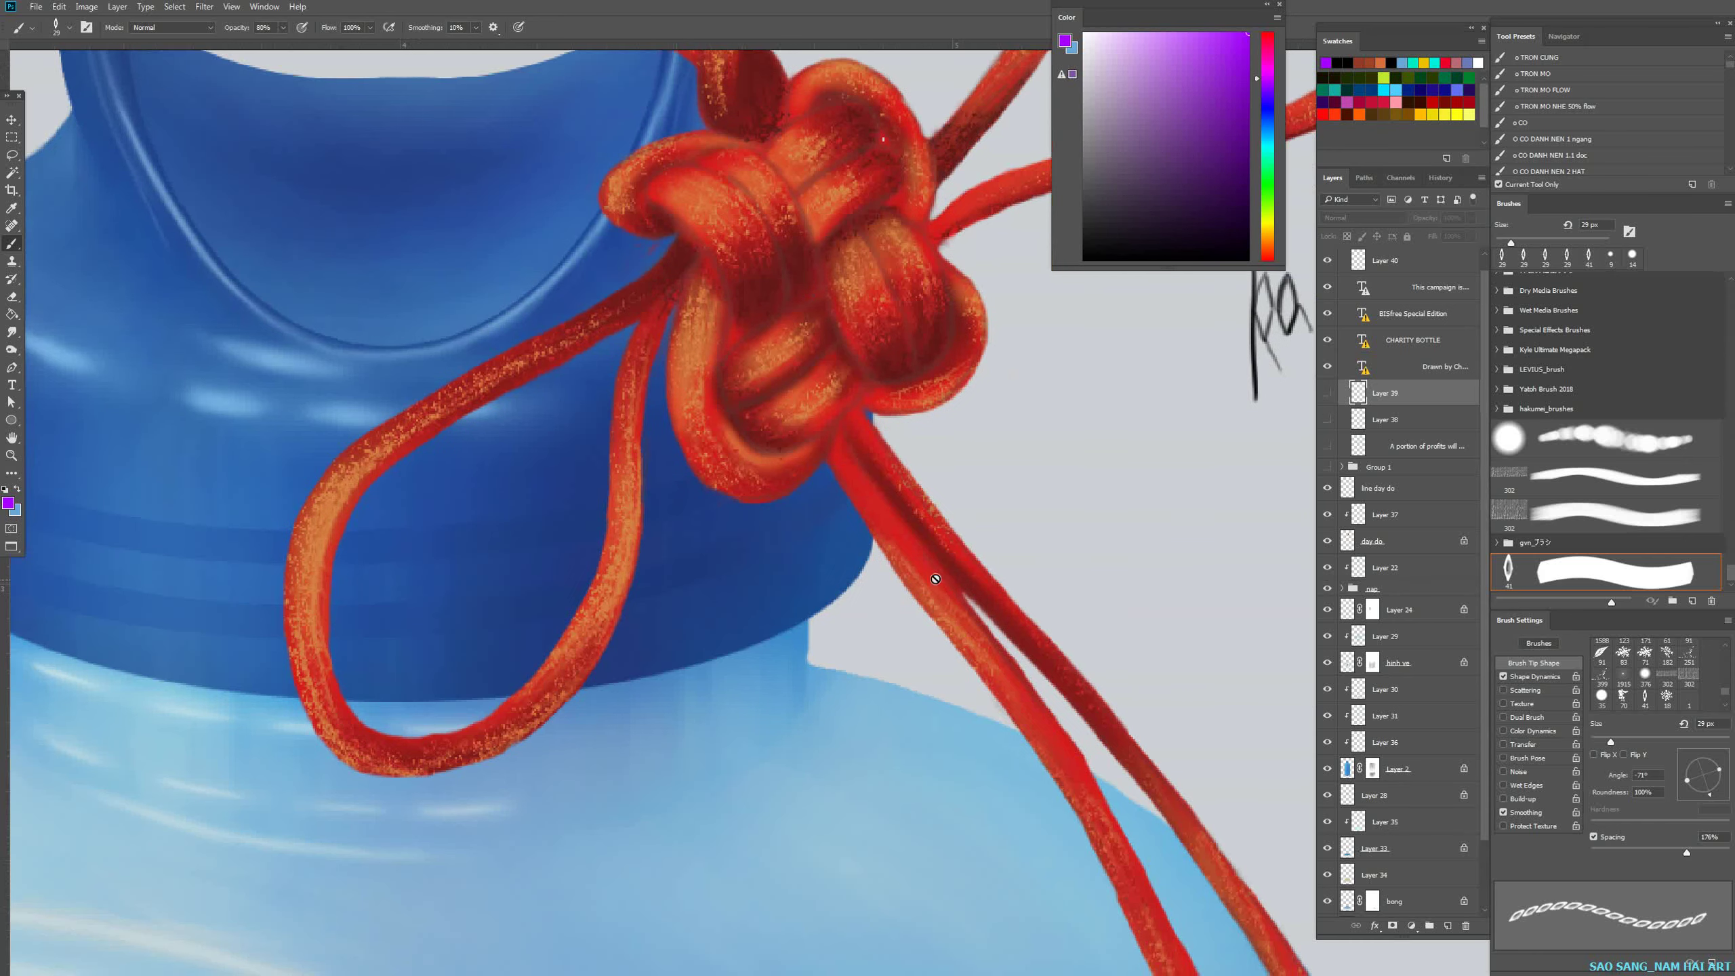
{"action": "key", "text": "v"}
{"action": "left_click", "coordinate": [993, 628]}
{"action": "left_click", "coordinate": [1448, 926]}
{"action": "key", "text": "b"}
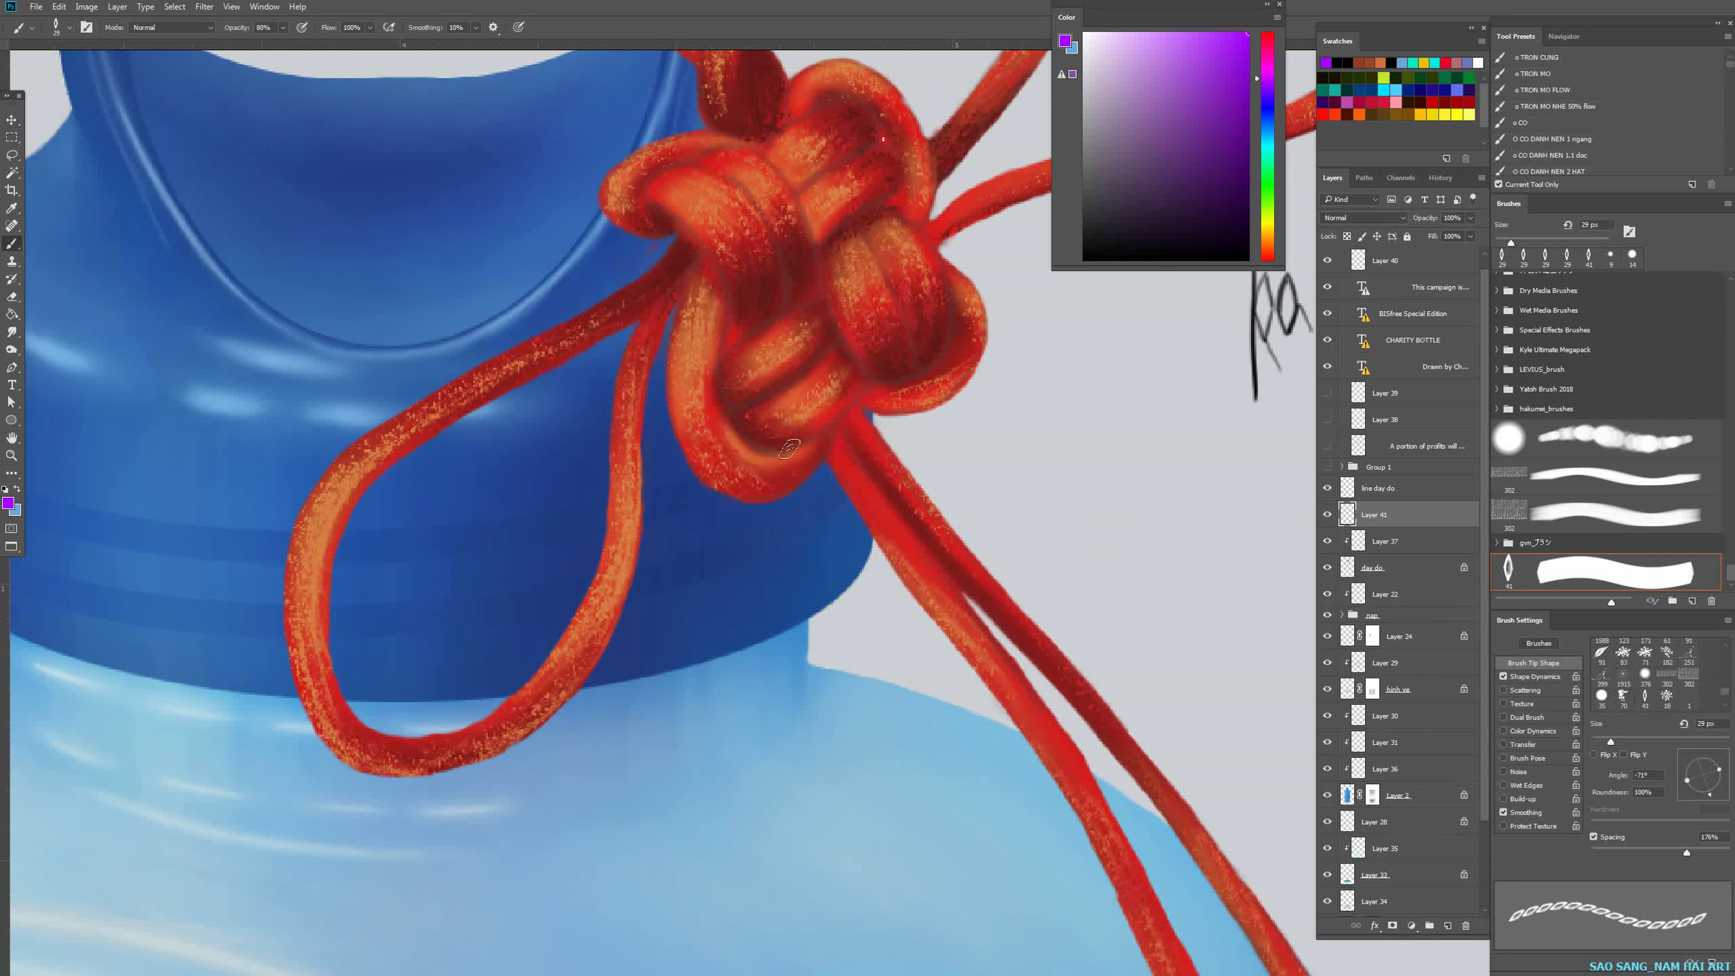
Paint a purple diamond row down the front hanging rope strand and two parallel rows on the grey background beside it.
{"action": "left_click_drag", "start_coordinate": [820, 433], "coordinate": [1055, 786]}
{"action": "left_click_drag", "start_coordinate": [994, 646], "coordinate": [1069, 642]}
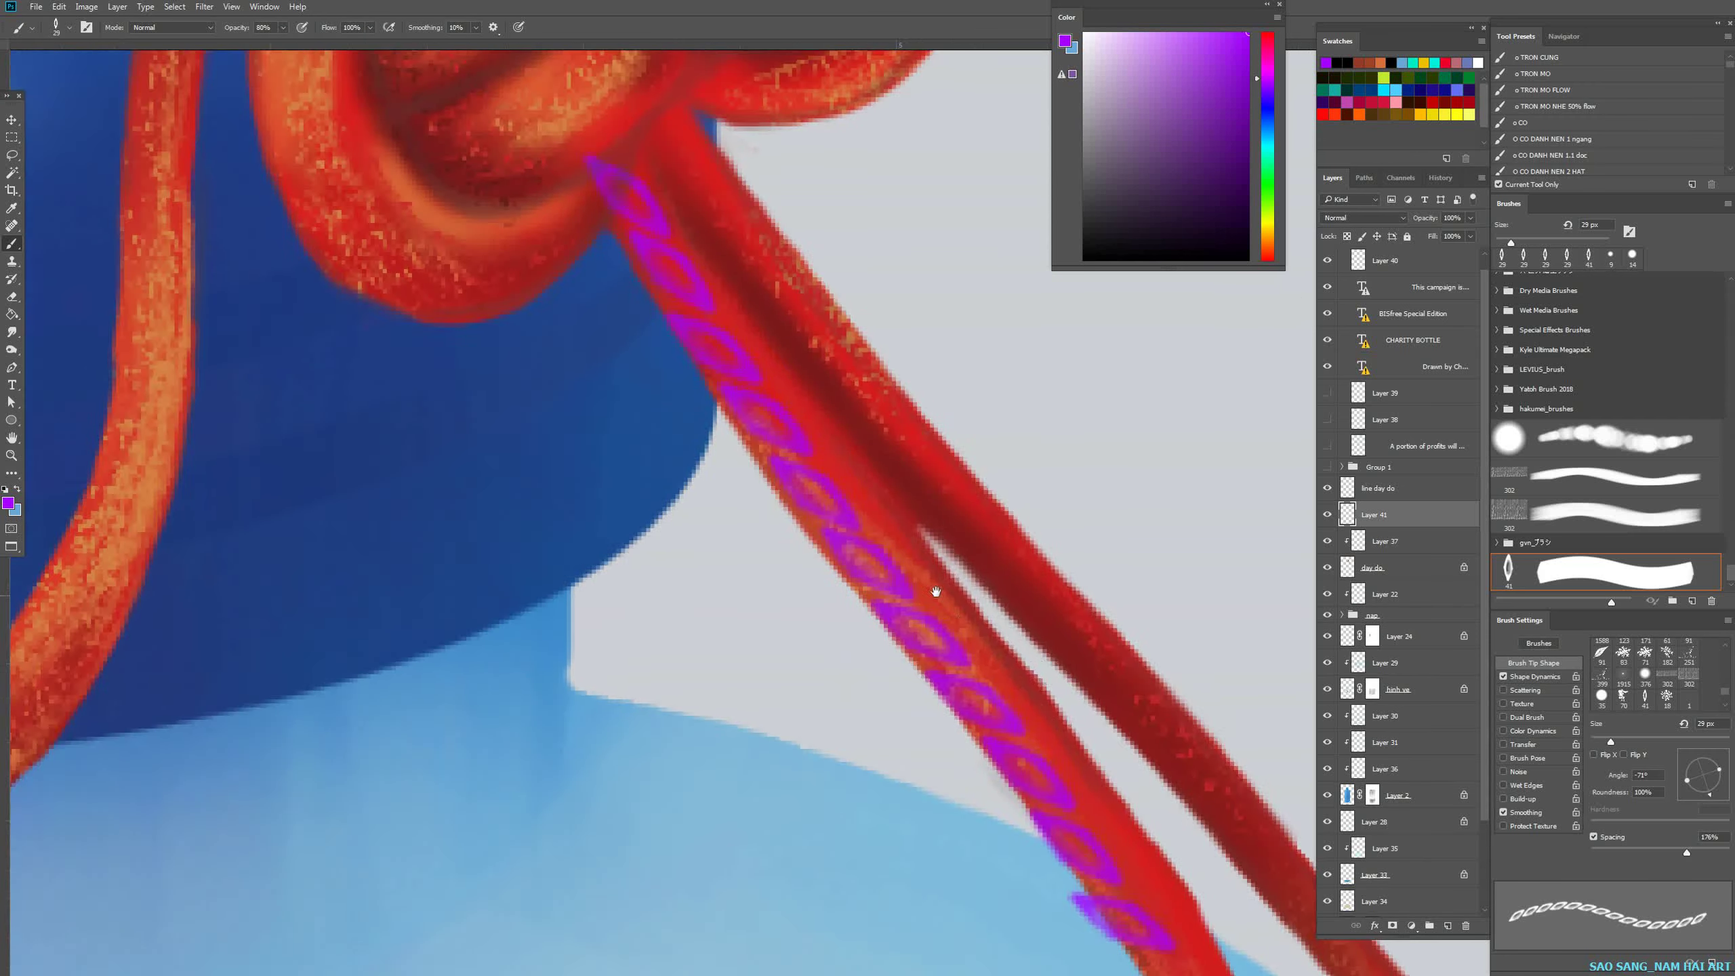
{"action": "left_click_drag", "start_coordinate": [934, 589], "coordinate": [772, 483]}
{"action": "left_click_drag", "start_coordinate": [812, 201], "coordinate": [1206, 680]}
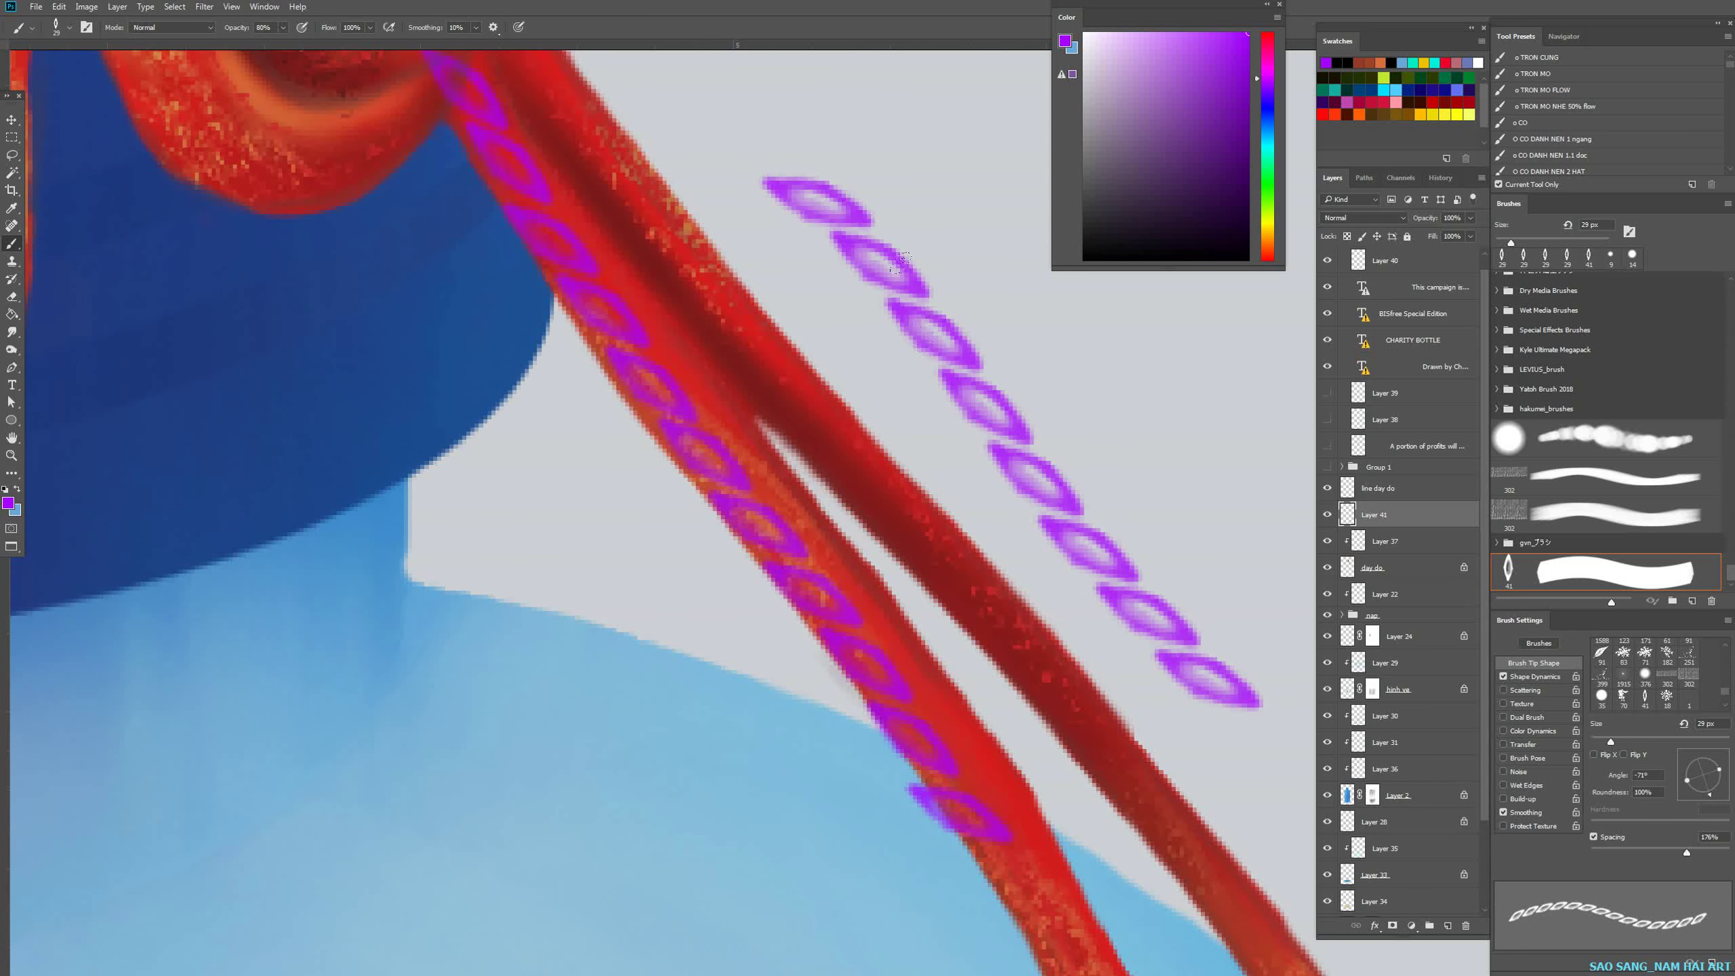
{"action": "mouse_move", "coordinate": [816, 164]}
{"action": "left_mouse_down"}
{"action": "mouse_move", "coordinate": [888, 208]}
{"action": "mouse_move", "coordinate": [1133, 536]}
{"action": "left_mouse_up"}
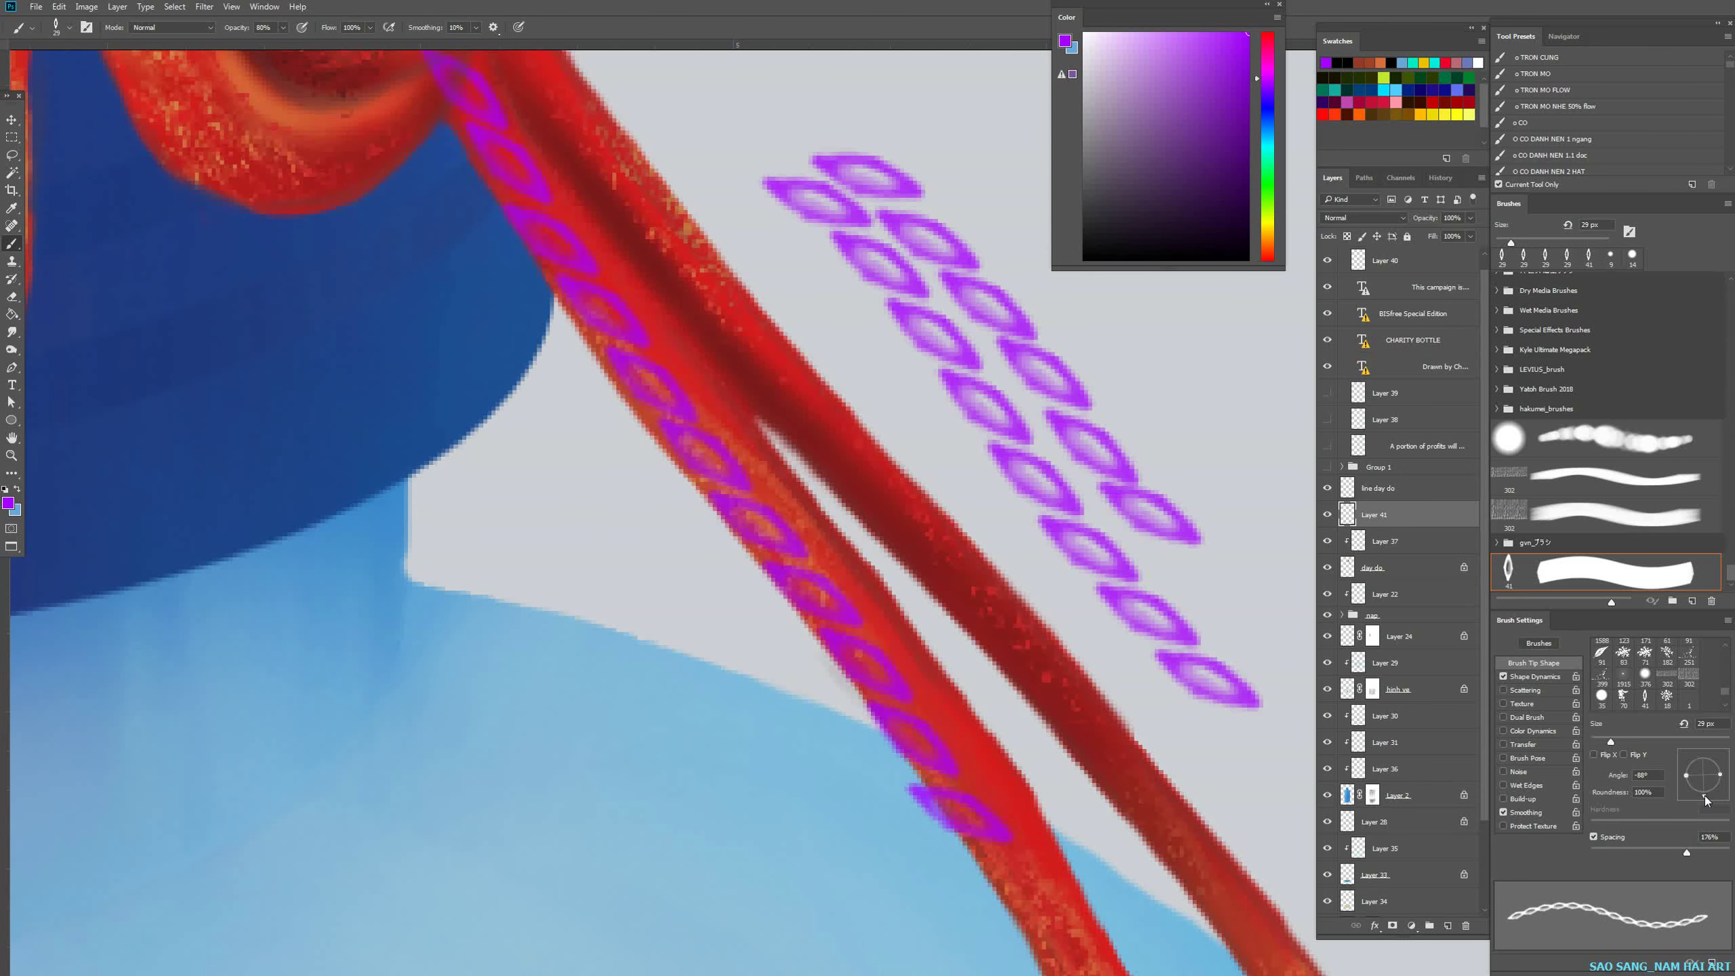
Paint overlapping purple diamond rows along the paired hanging strands, undoing one row and repainting it.
{"action": "left_click_drag", "start_coordinate": [845, 597], "coordinate": [682, 585]}
{"action": "mouse_move", "coordinate": [554, 336]}
{"action": "left_mouse_down"}
{"action": "mouse_move", "coordinate": [731, 526]}
{"action": "mouse_move", "coordinate": [965, 890]}
{"action": "mouse_move", "coordinate": [1029, 915]}
{"action": "left_mouse_up"}
{"action": "left_click_drag", "start_coordinate": [783, 550], "coordinate": [1063, 903]}
{"action": "key", "text": "ctrl+z"}
{"action": "mouse_move", "coordinate": [794, 544]}
{"action": "left_mouse_down"}
{"action": "mouse_move", "coordinate": [923, 683]}
{"action": "mouse_move", "coordinate": [1081, 956]}
{"action": "mouse_move", "coordinate": [1134, 969]}
{"action": "left_mouse_up"}
{"action": "left_click_drag", "start_coordinate": [883, 716], "coordinate": [855, 702]}
{"action": "mouse_move", "coordinate": [872, 542]}
{"action": "left_mouse_down"}
{"action": "mouse_move", "coordinate": [877, 564]}
{"action": "mouse_move", "coordinate": [837, 565]}
{"action": "left_mouse_up"}
{"action": "left_click_drag", "start_coordinate": [1147, 779], "coordinate": [1046, 613]}
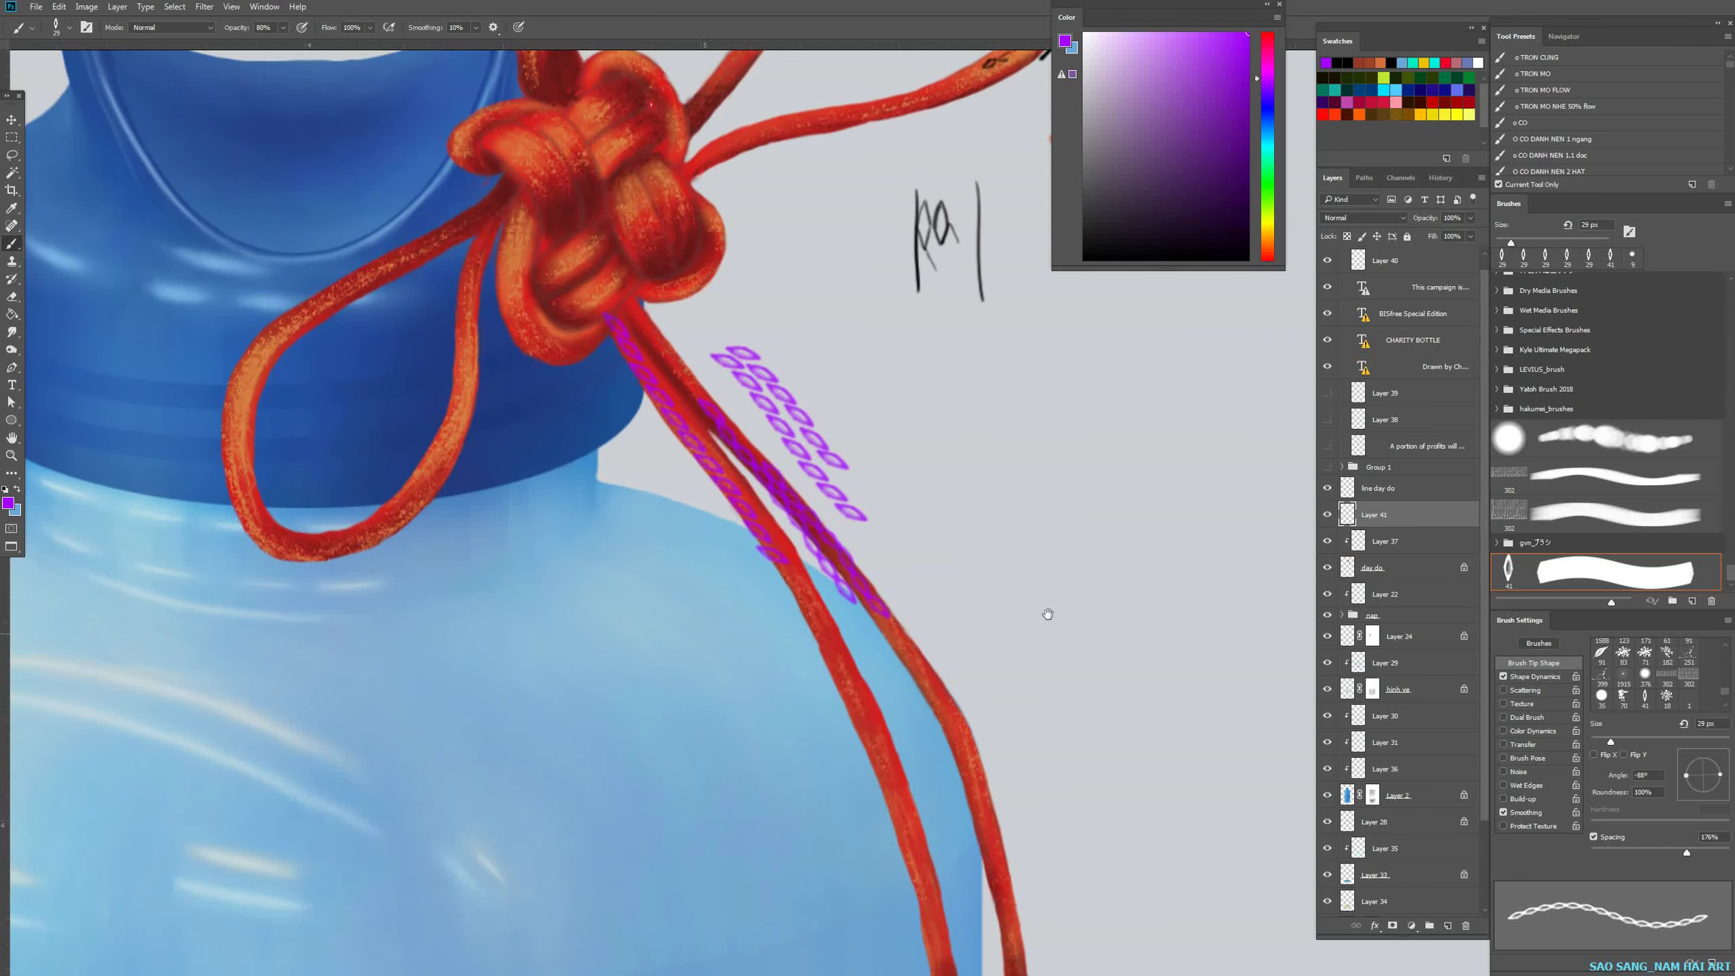
Hide the purple test strokes on Layer 41 and sample a dark red from the hanging rope.
{"action": "left_click", "coordinate": [1328, 514]}
{"action": "left_click_drag", "start_coordinate": [756, 470], "coordinate": [790, 486]}
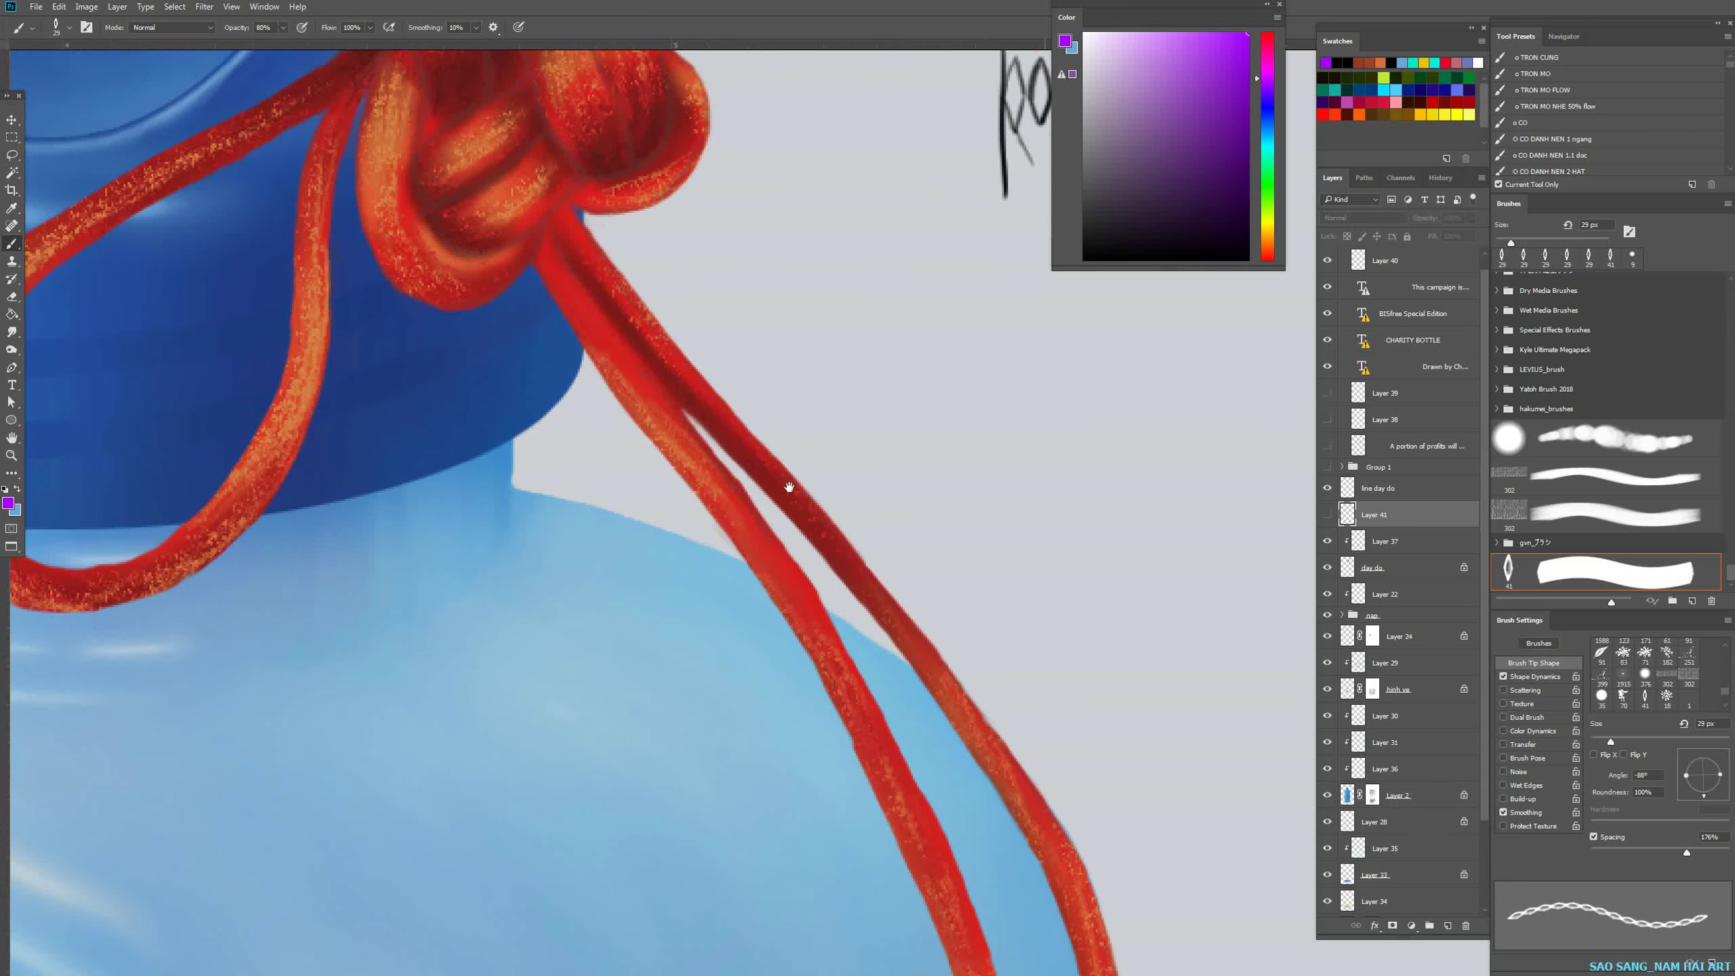
{"action": "left_click", "coordinate": [823, 546], "text": "alt"}
{"action": "left_click", "coordinate": [610, 381], "text": "ctrl"}
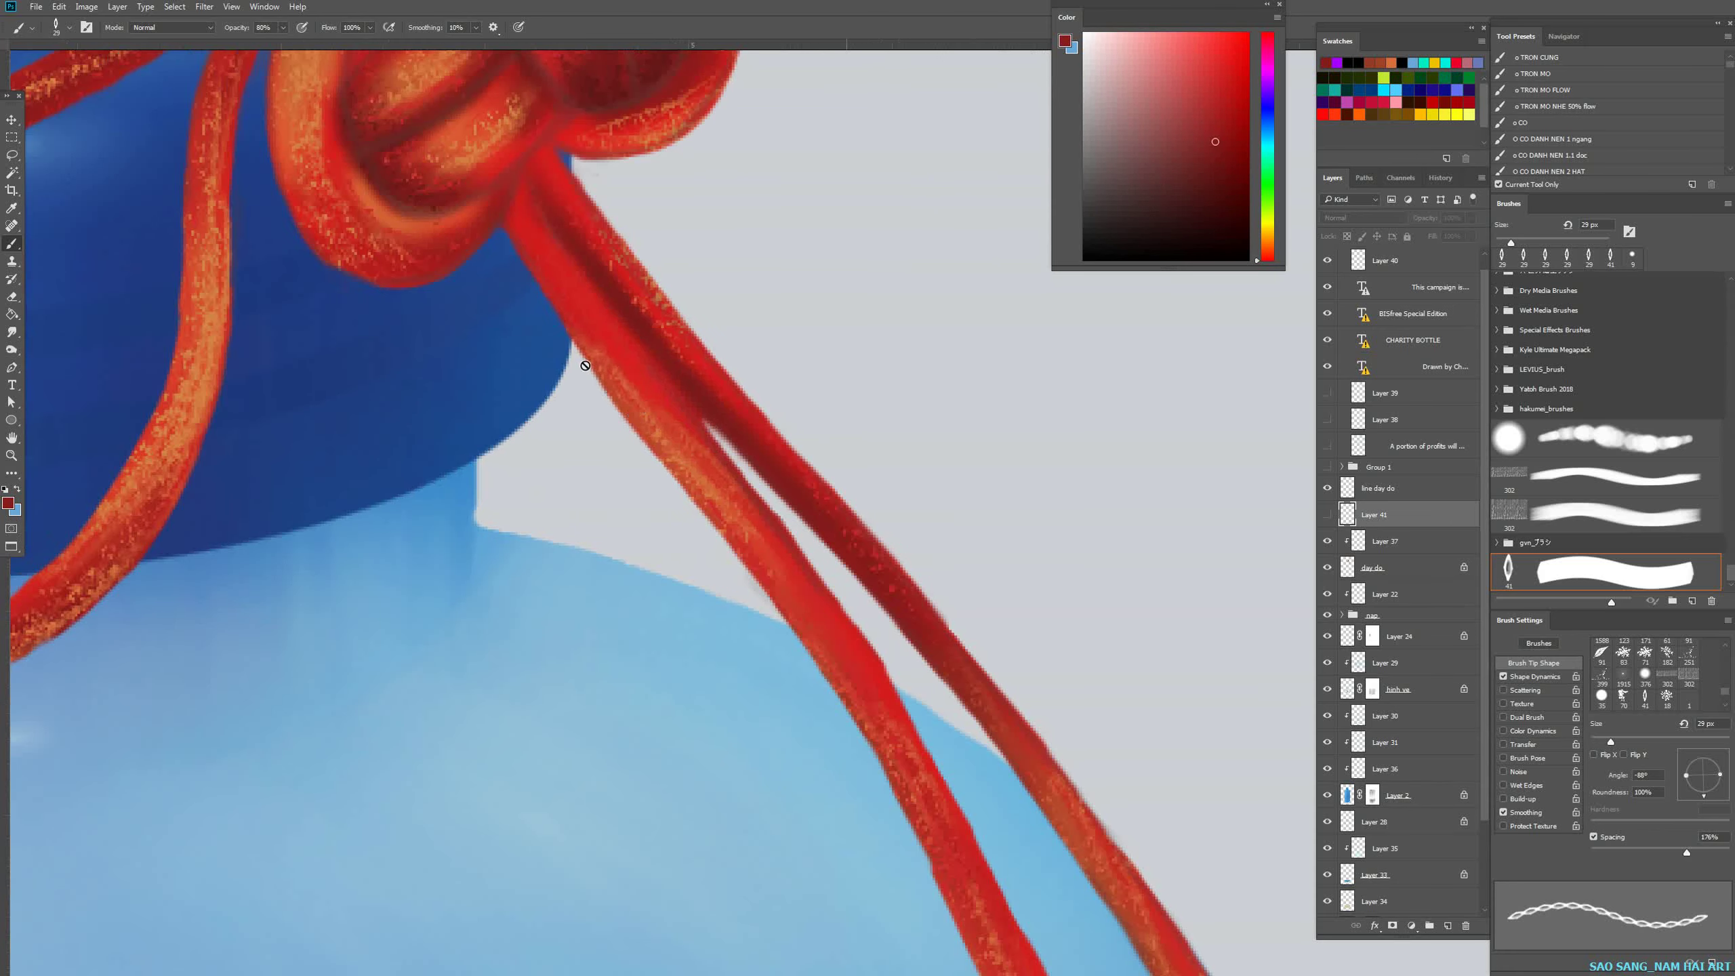
Add a new clipped layer directly above the "day do" rope layer and hide the speckled texture on Layer 37.
{"action": "key", "text": "v"}
{"action": "left_click_drag", "start_coordinate": [949, 767], "coordinate": [1081, 882]}
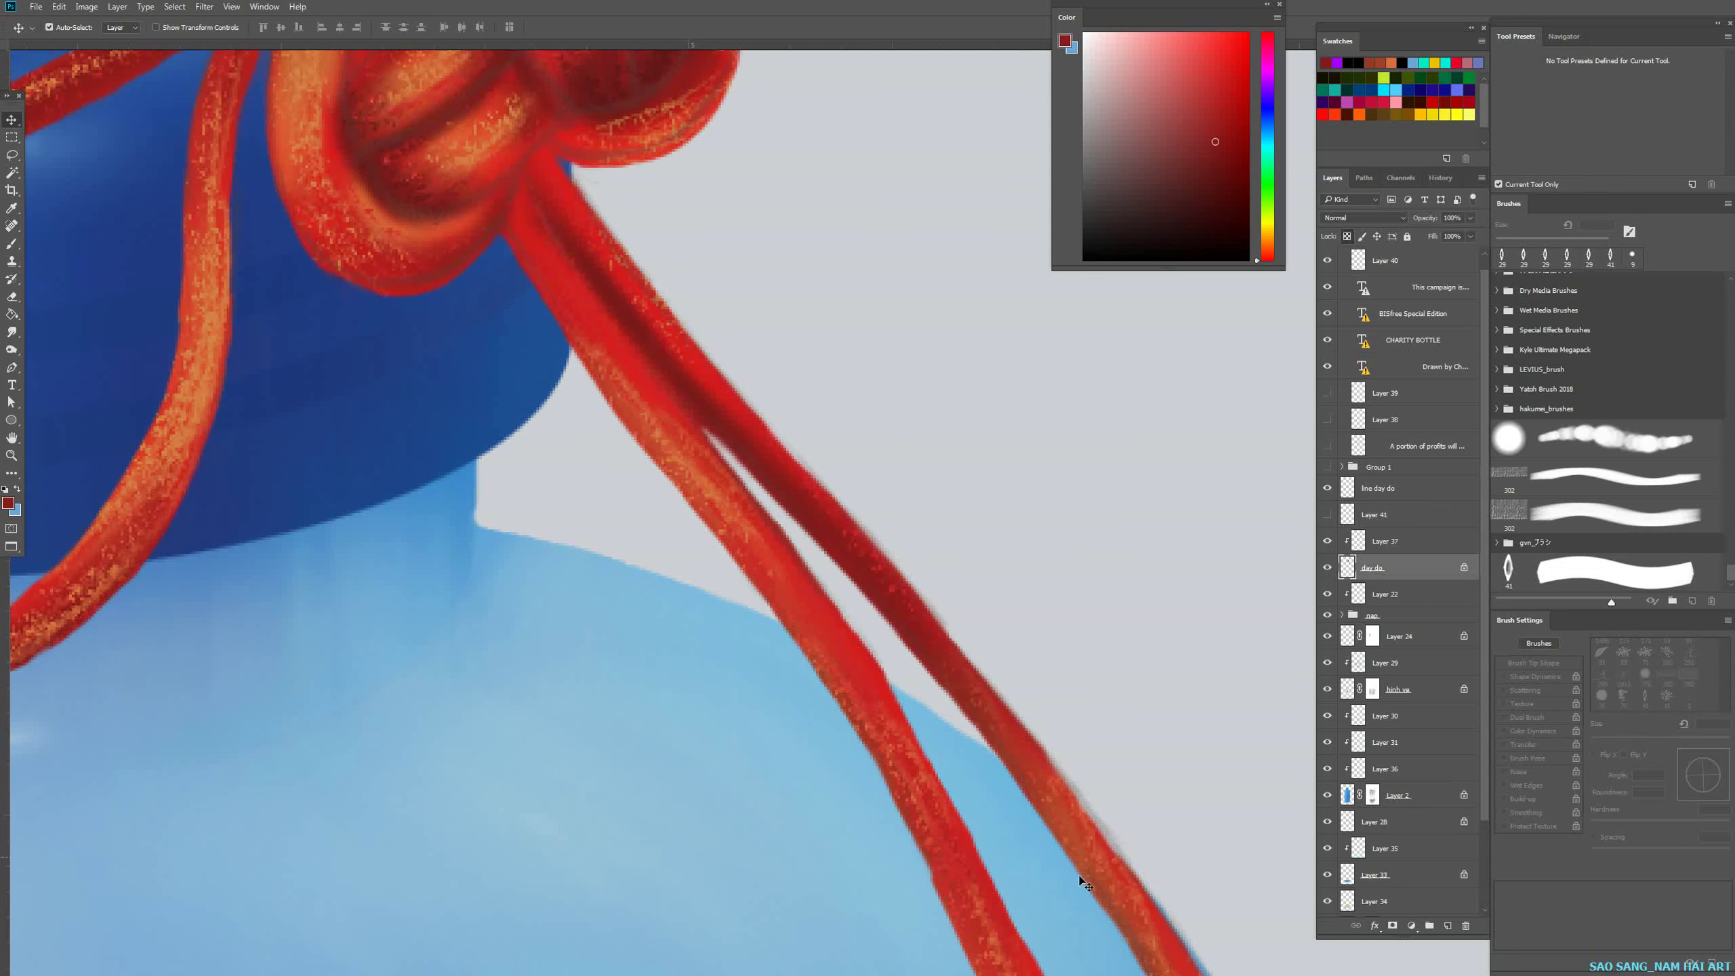
{"action": "key", "text": "ctrl+z"}
{"action": "left_click", "coordinate": [1446, 925]}
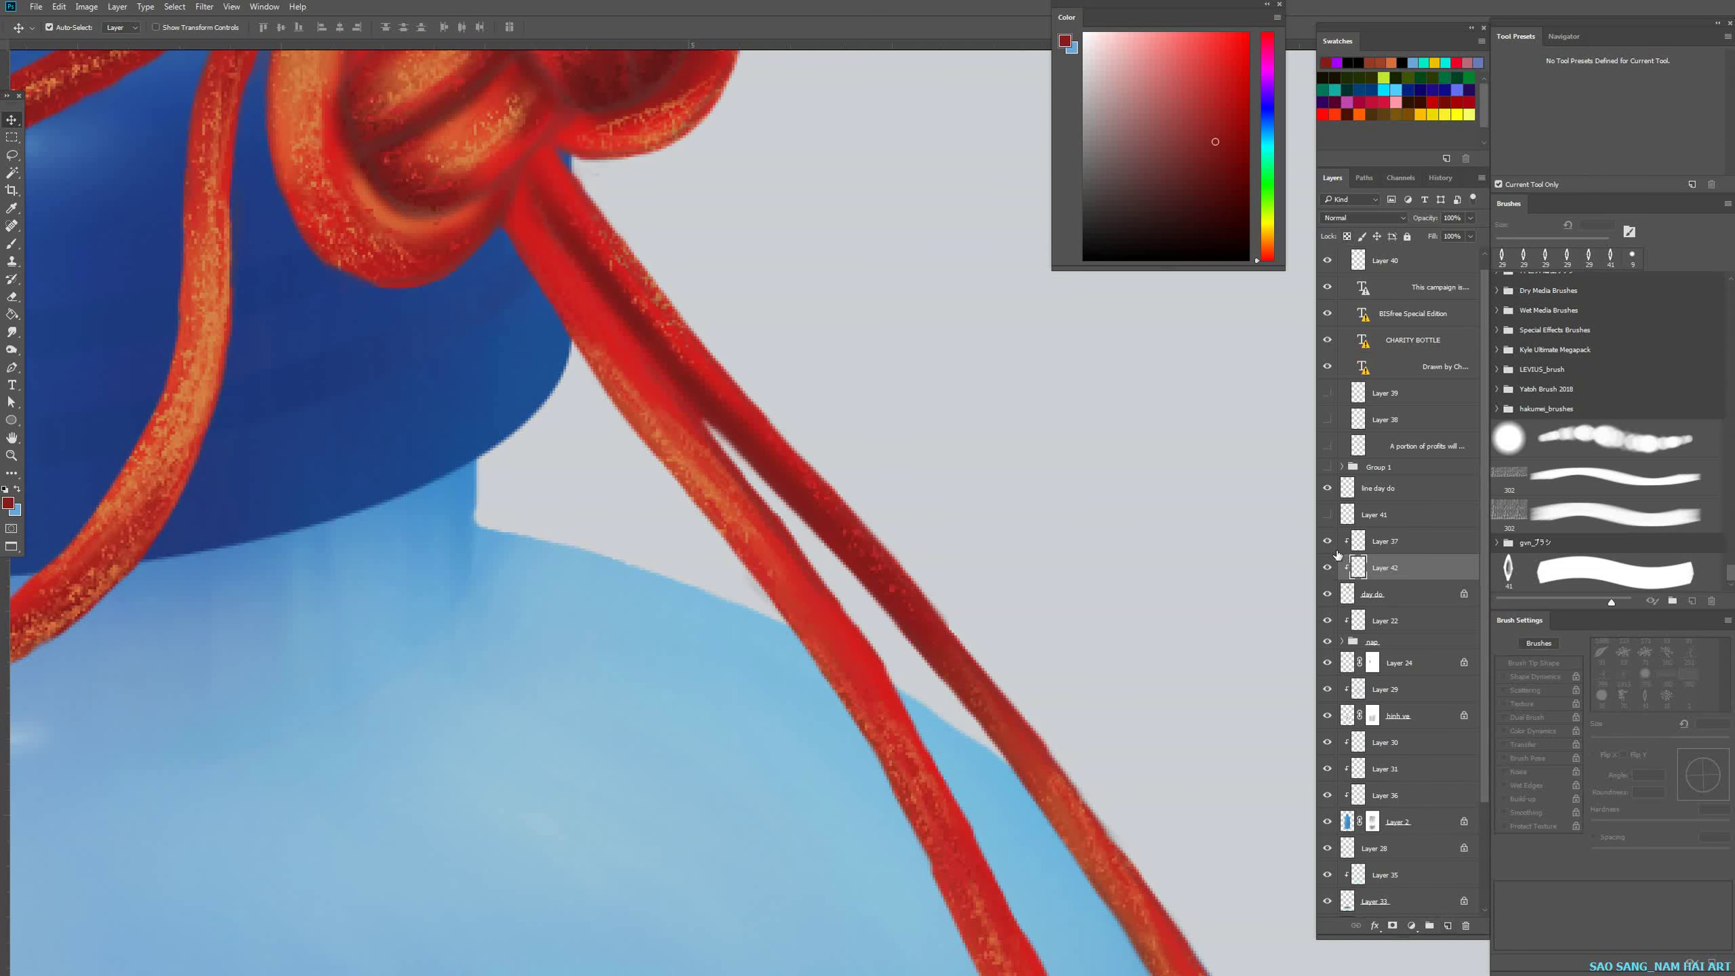
{"action": "left_click", "coordinate": [1327, 542]}
{"action": "key", "text": "b"}
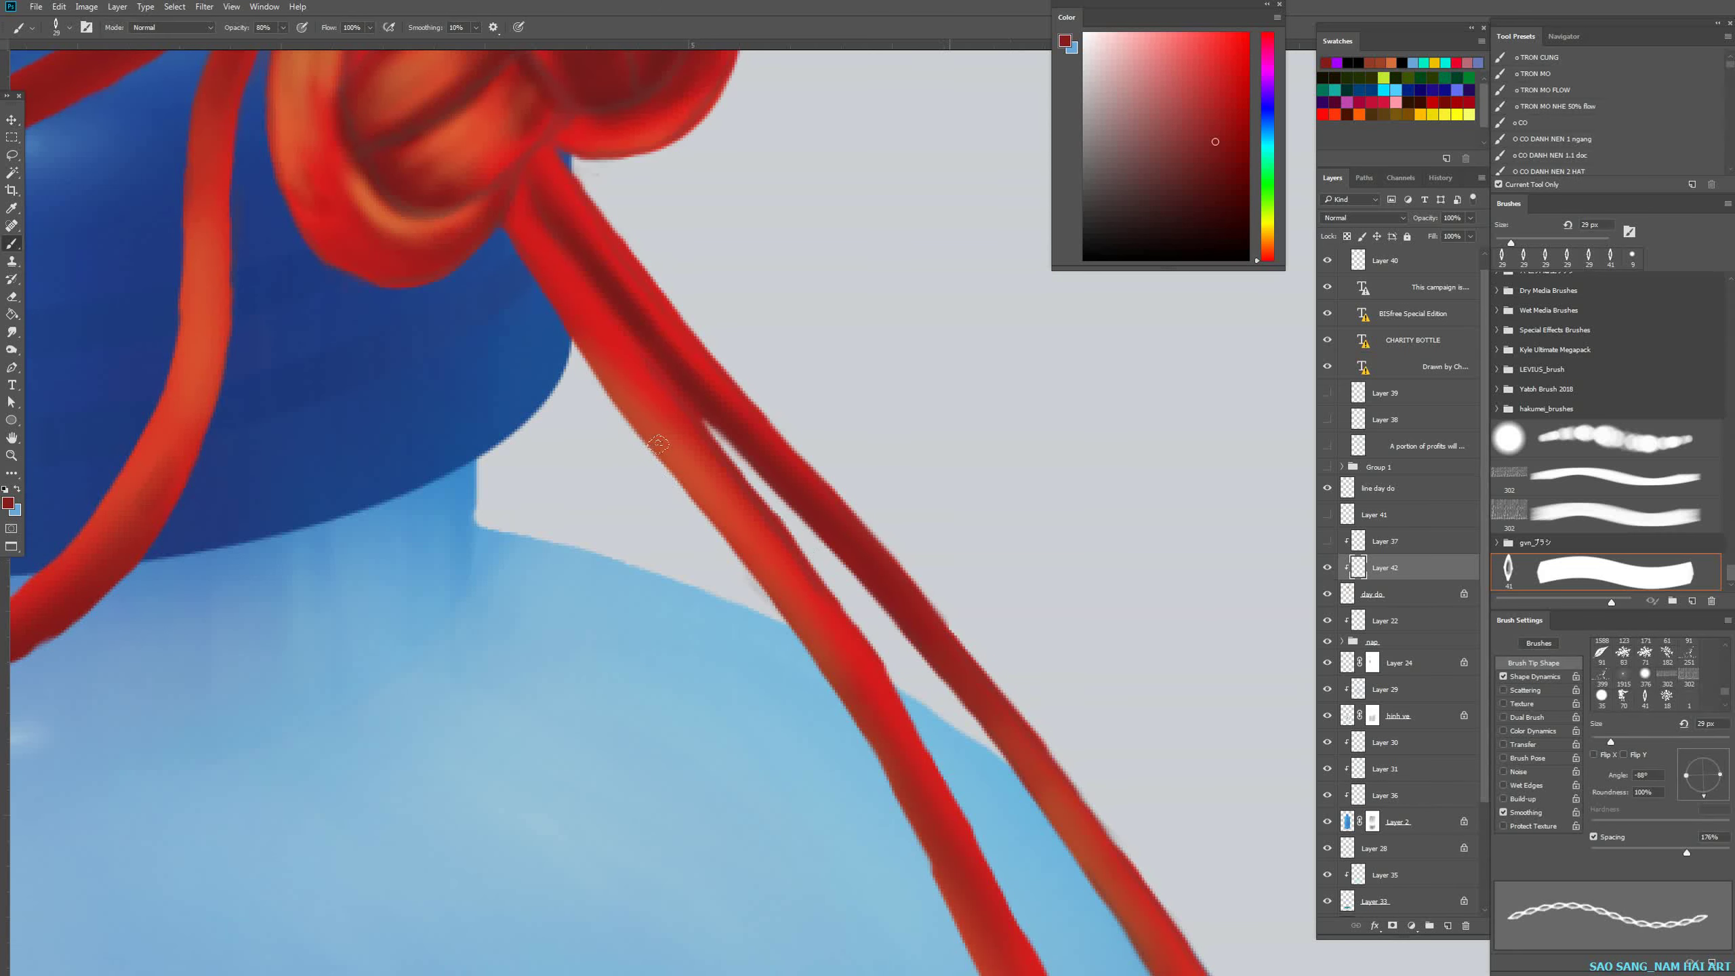
Sample a dark red from the rope's shadow and reduce the diamond brush to 21 px.
{"action": "left_click_drag", "start_coordinate": [689, 383], "coordinate": [764, 542]}
{"action": "left_click", "coordinate": [762, 541], "text": "alt"}
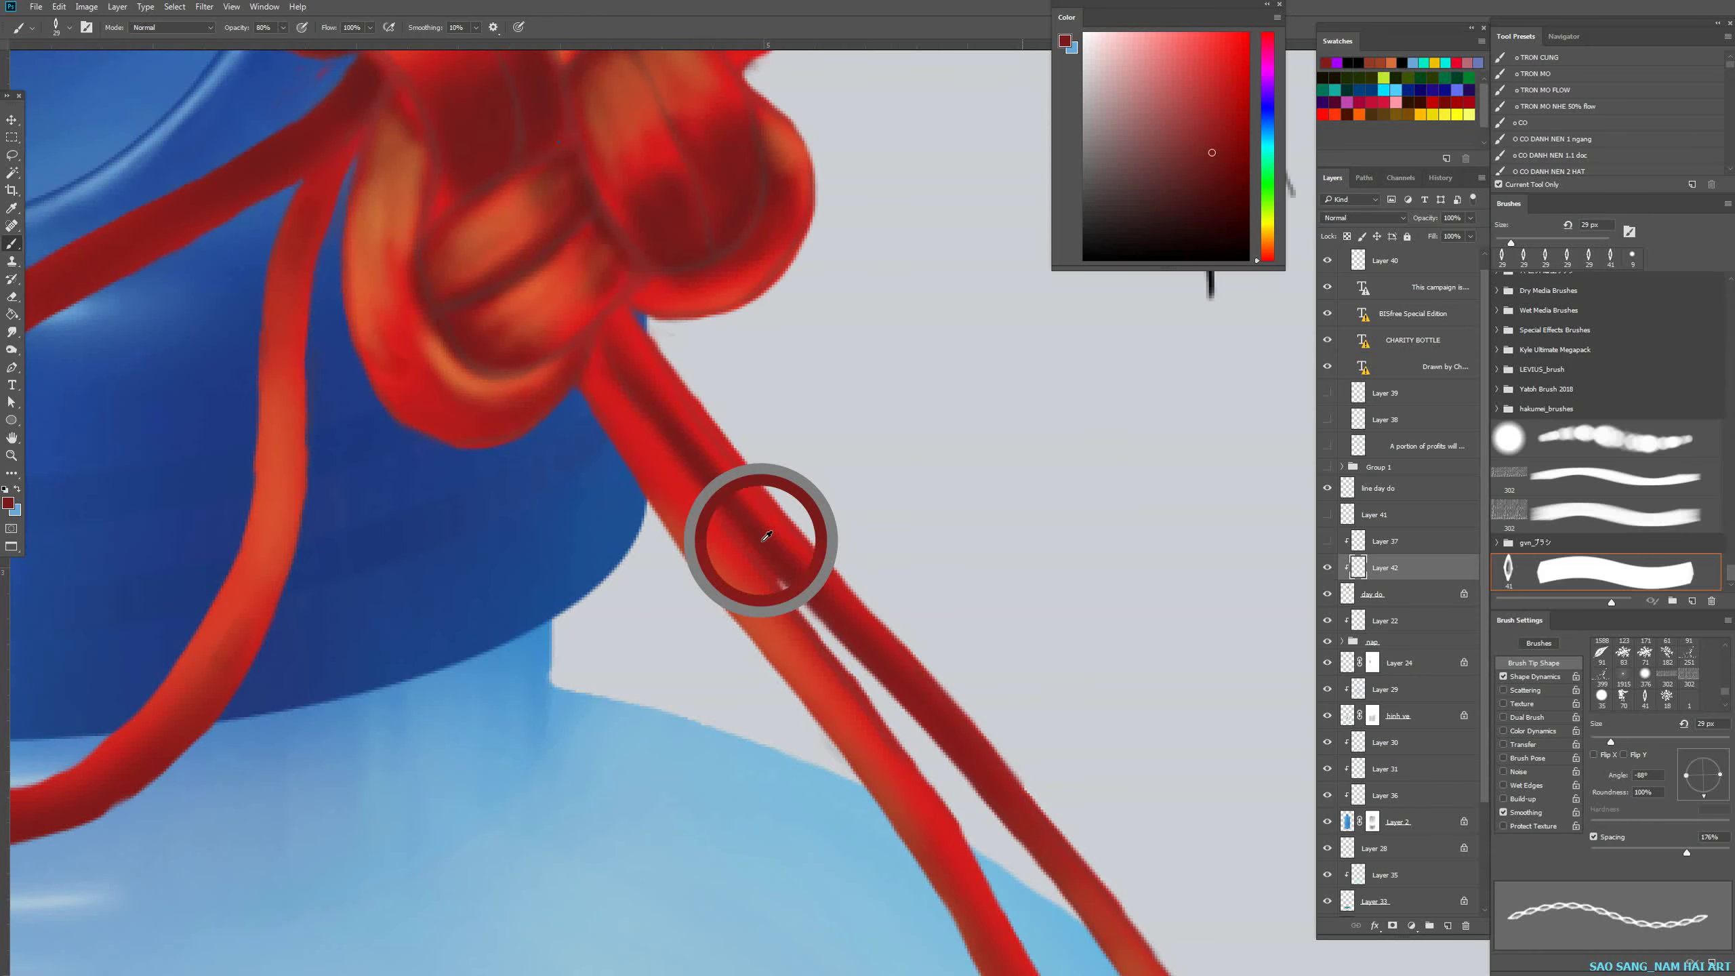
{"action": "left_click_drag", "start_coordinate": [609, 411], "coordinate": [586, 407]}
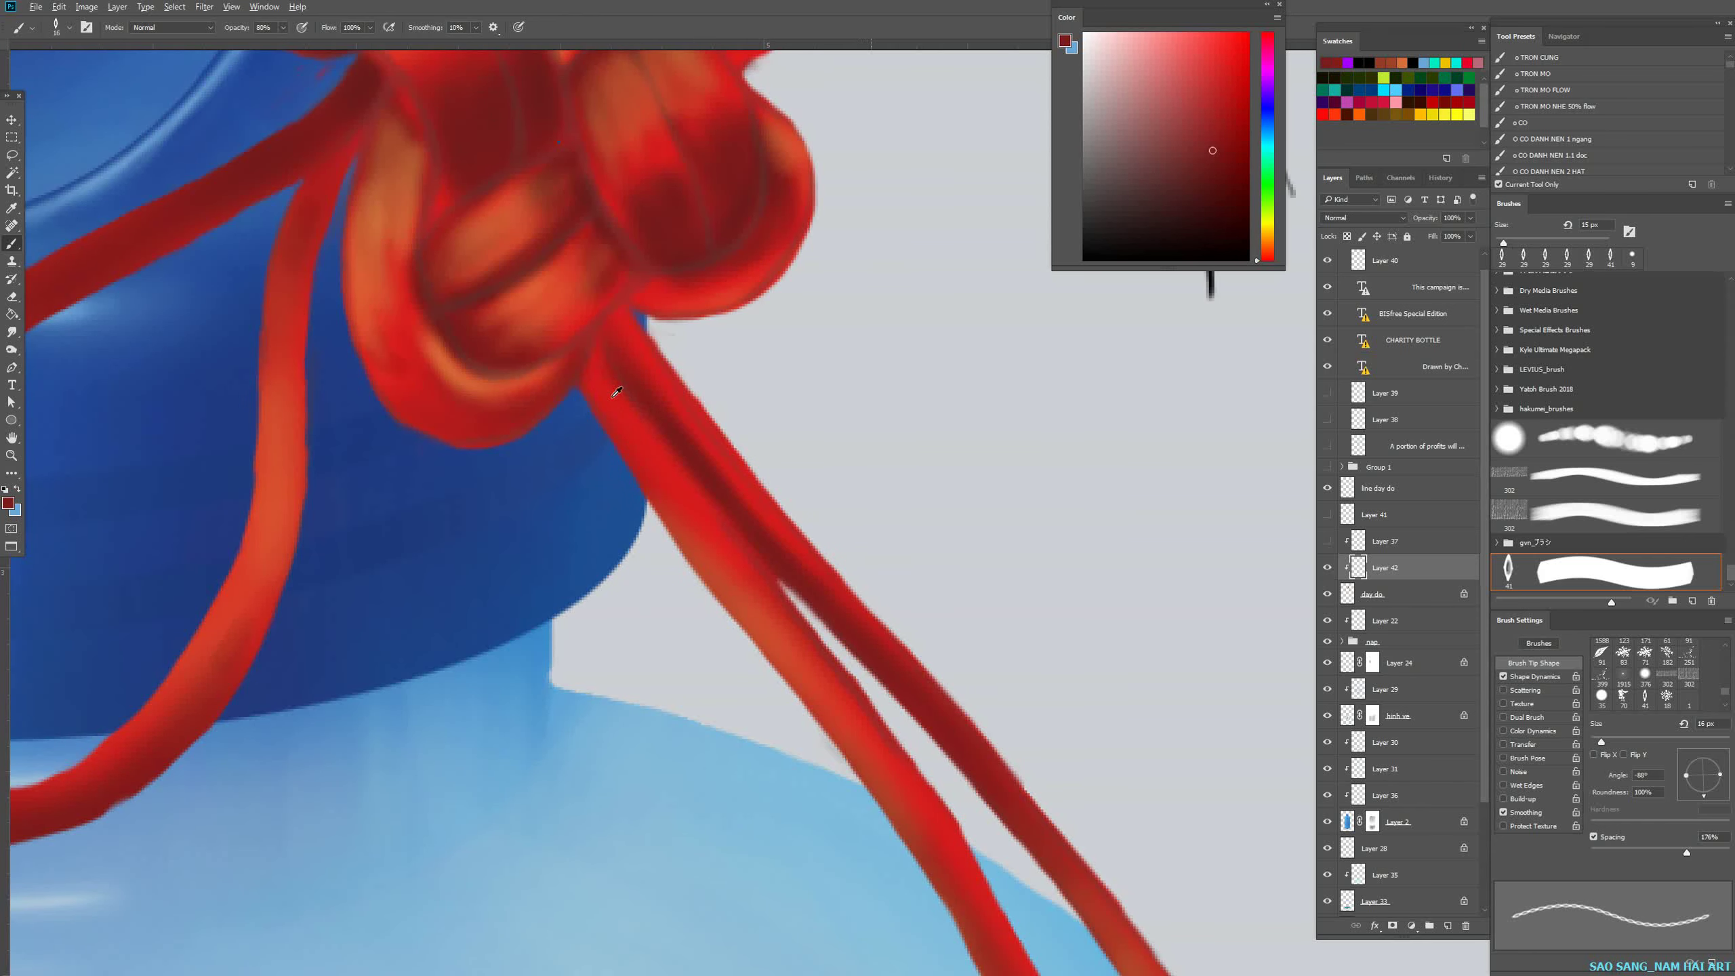
{"action": "key", "text": "bracketleft"}
{"action": "key", "text": "bracketleft"}
{"action": "left_click_drag", "start_coordinate": [589, 382], "coordinate": [675, 528]}
{"action": "left_click_drag", "start_coordinate": [618, 457], "coordinate": [639, 455]}
Paint overlapping dark red diamond rows side by side down the upper part of the front hanging strand.
{"action": "mouse_move", "coordinate": [559, 347]}
{"action": "left_mouse_down"}
{"action": "mouse_move", "coordinate": [835, 733]}
{"action": "mouse_move", "coordinate": [726, 562]}
{"action": "mouse_move", "coordinate": [858, 737]}
{"action": "left_mouse_up"}
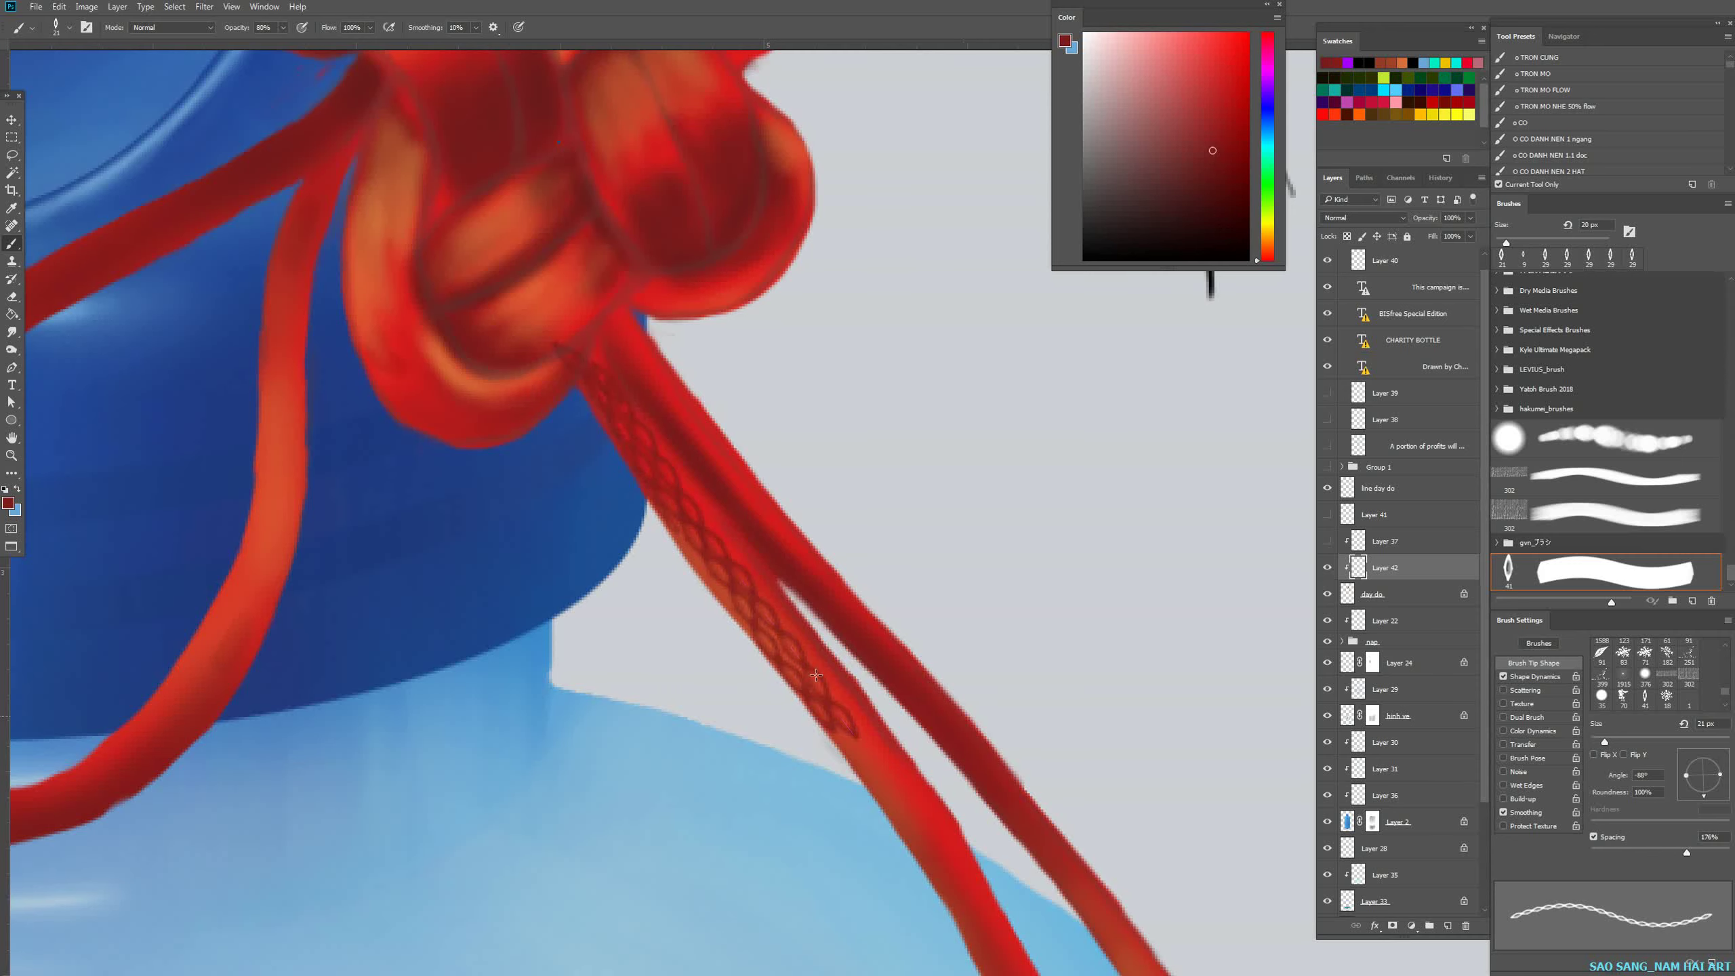
{"action": "left_click_drag", "start_coordinate": [661, 445], "coordinate": [866, 737]}
{"action": "left_click_drag", "start_coordinate": [671, 526], "coordinate": [806, 698]}
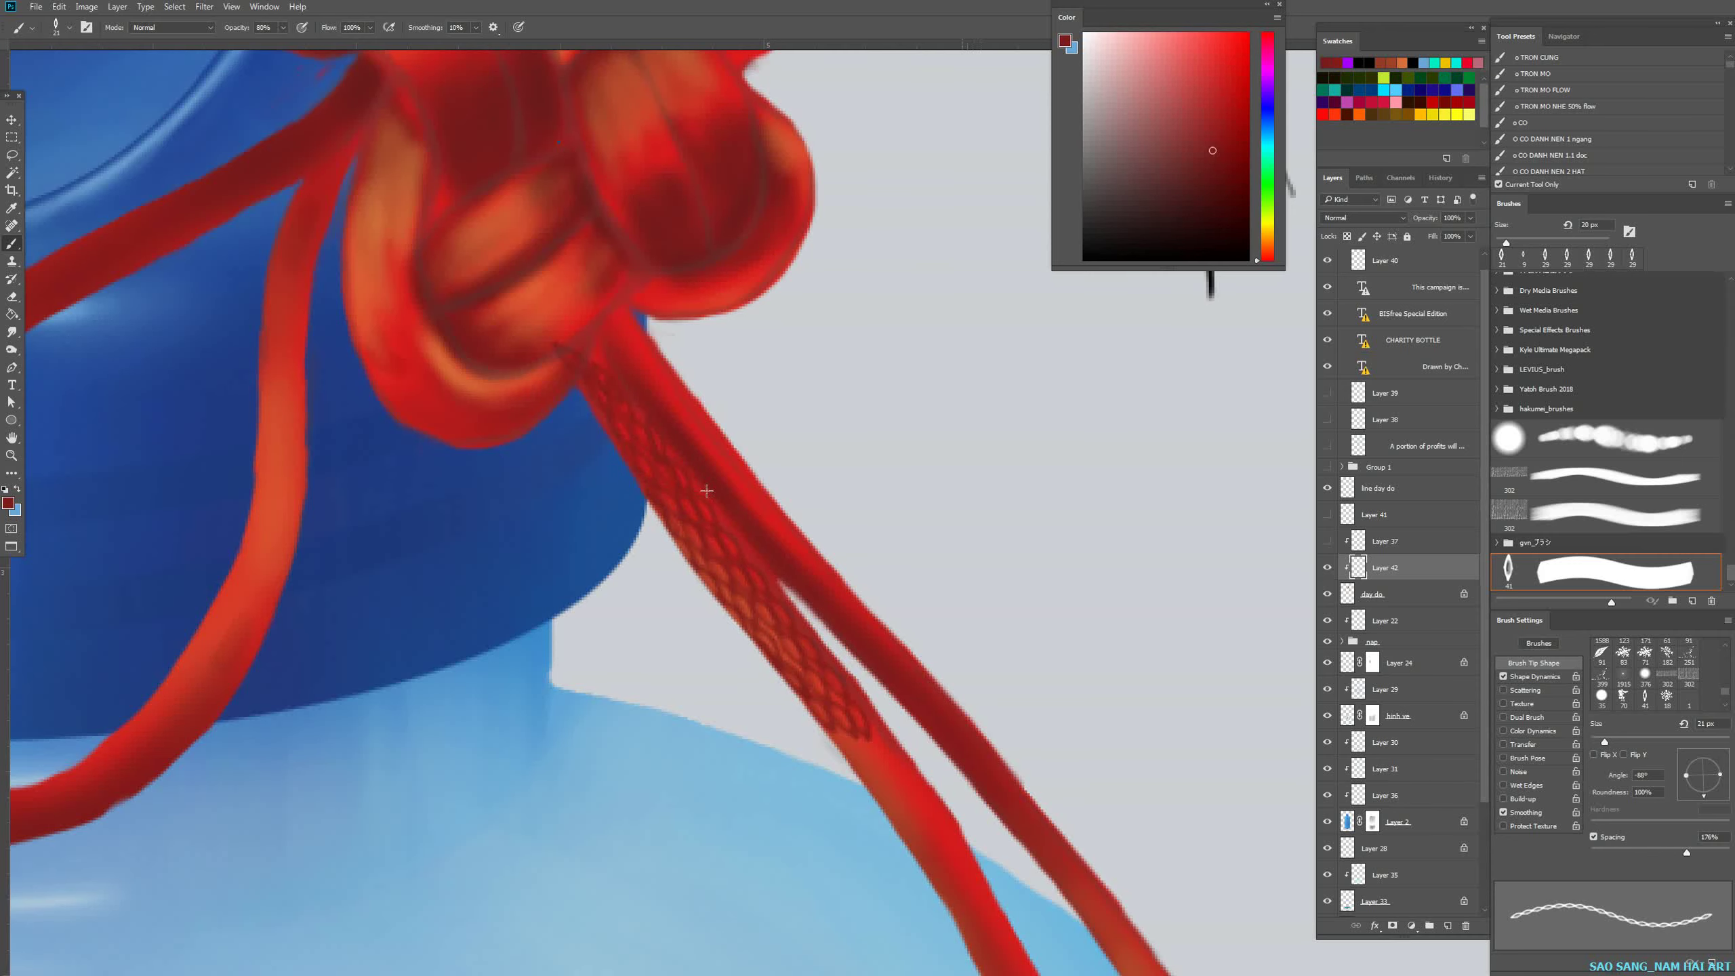
{"action": "left_click_drag", "start_coordinate": [707, 491], "coordinate": [882, 742]}
{"action": "mouse_move", "coordinate": [778, 604]}
{"action": "left_mouse_down"}
{"action": "mouse_move", "coordinate": [830, 668]}
{"action": "mouse_move", "coordinate": [744, 580]}
{"action": "mouse_move", "coordinate": [763, 627]}
{"action": "left_mouse_up"}
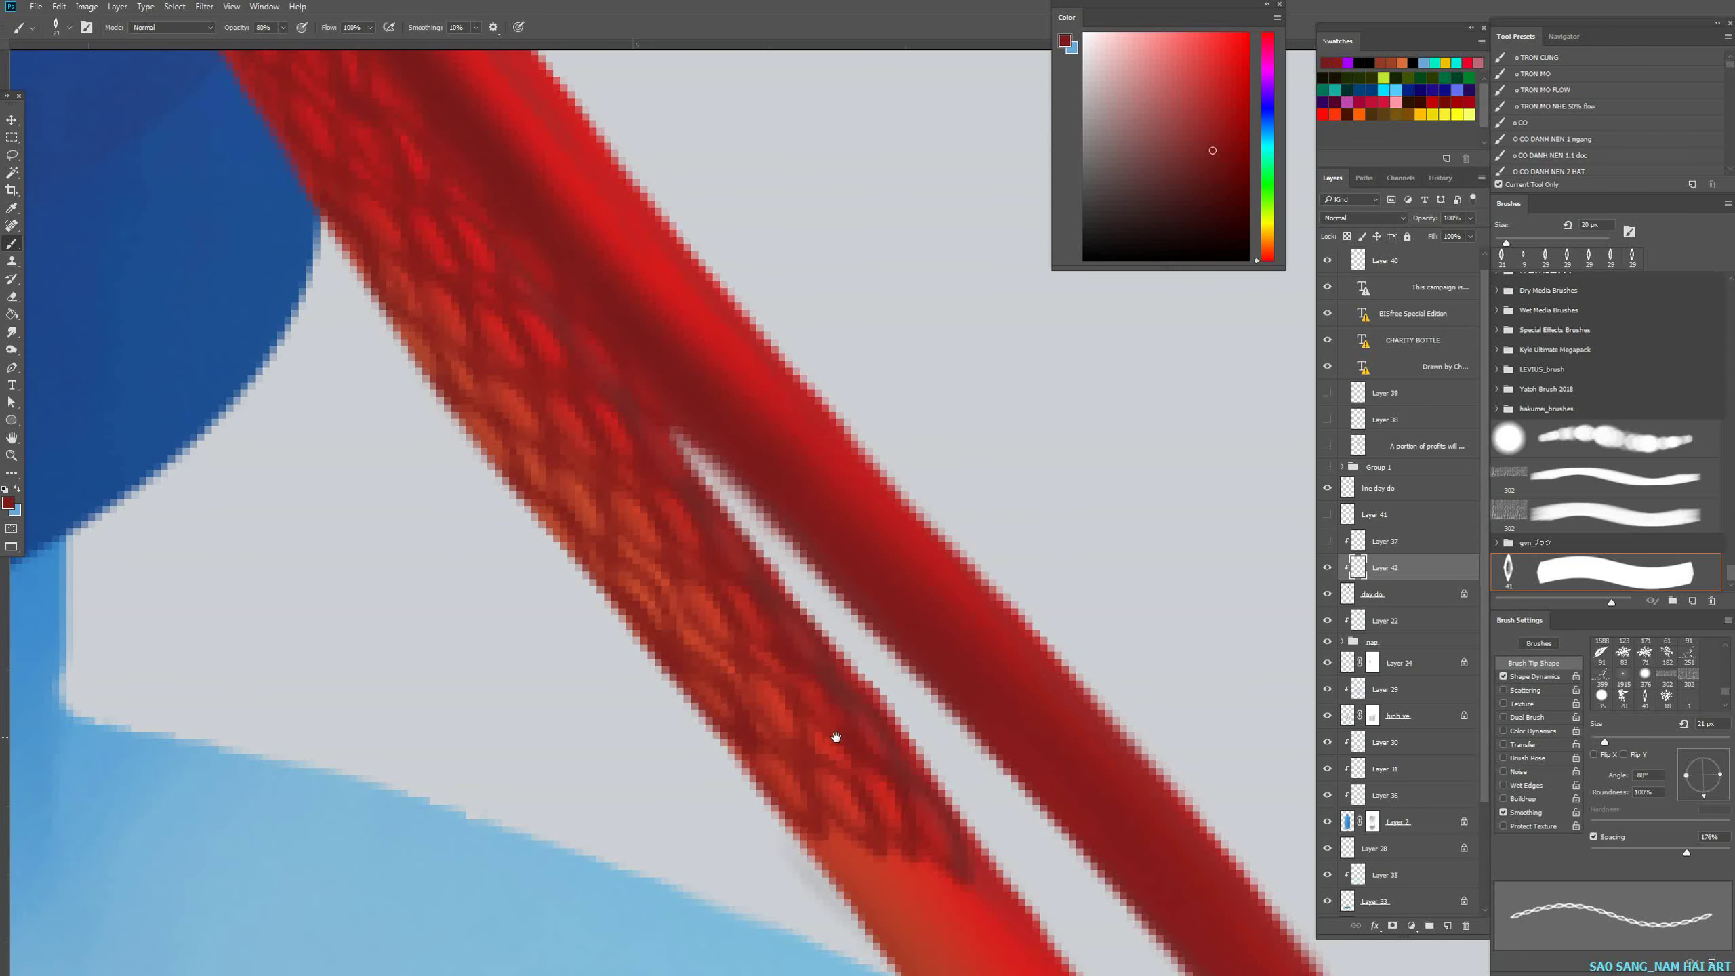
Paint curved dark red diamond rows around the knot's large lower outer loop, filling its width.
{"action": "left_click_drag", "start_coordinate": [841, 752], "coordinate": [693, 500]}
{"action": "mouse_move", "coordinate": [785, 581]}
{"action": "left_mouse_down"}
{"action": "mouse_move", "coordinate": [728, 565]}
{"action": "mouse_move", "coordinate": [683, 522]}
{"action": "left_mouse_up"}
{"action": "left_click_drag", "start_coordinate": [734, 571], "coordinate": [667, 387]}
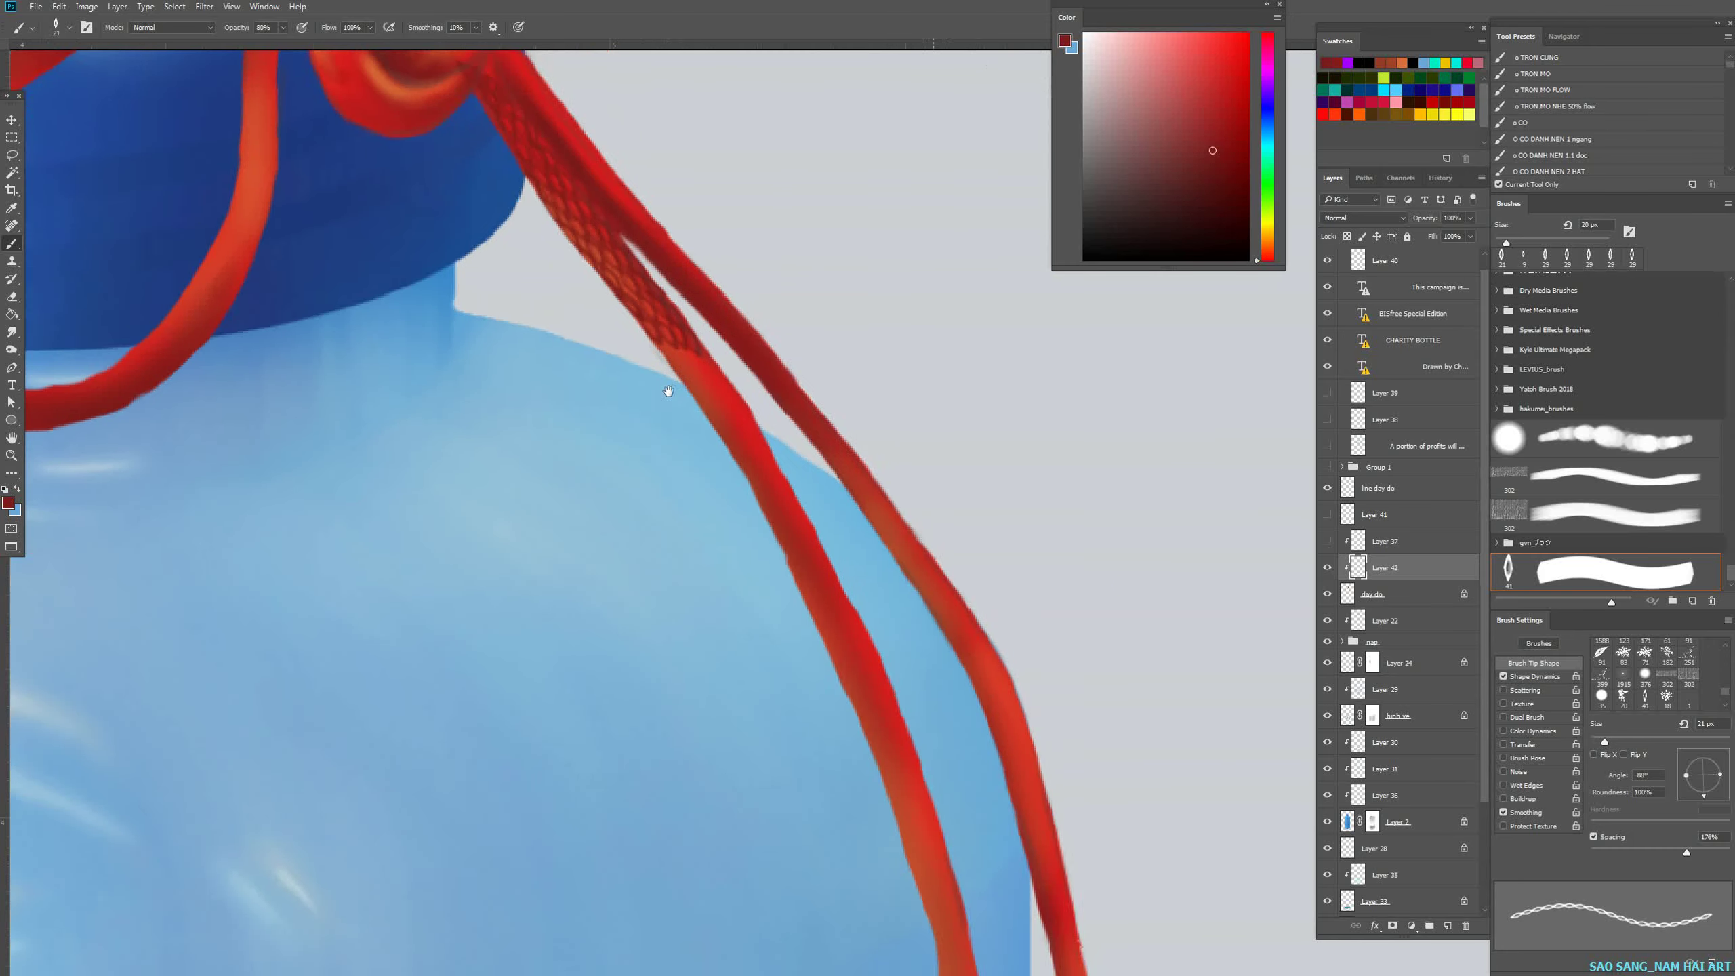
{"action": "left_click_drag", "start_coordinate": [758, 516], "coordinate": [987, 882]}
{"action": "mouse_move", "coordinate": [561, 273]}
{"action": "left_mouse_down"}
{"action": "mouse_move", "coordinate": [540, 559]}
{"action": "mouse_move", "coordinate": [582, 643]}
{"action": "mouse_move", "coordinate": [655, 705]}
{"action": "mouse_move", "coordinate": [746, 698]}
{"action": "left_mouse_up"}
{"action": "mouse_move", "coordinate": [794, 615]}
{"action": "left_mouse_down"}
{"action": "mouse_move", "coordinate": [701, 680]}
{"action": "mouse_move", "coordinate": [572, 584]}
{"action": "mouse_move", "coordinate": [575, 363]}
{"action": "mouse_move", "coordinate": [608, 250]}
{"action": "left_mouse_up"}
{"action": "left_click_drag", "start_coordinate": [535, 352], "coordinate": [573, 660]}
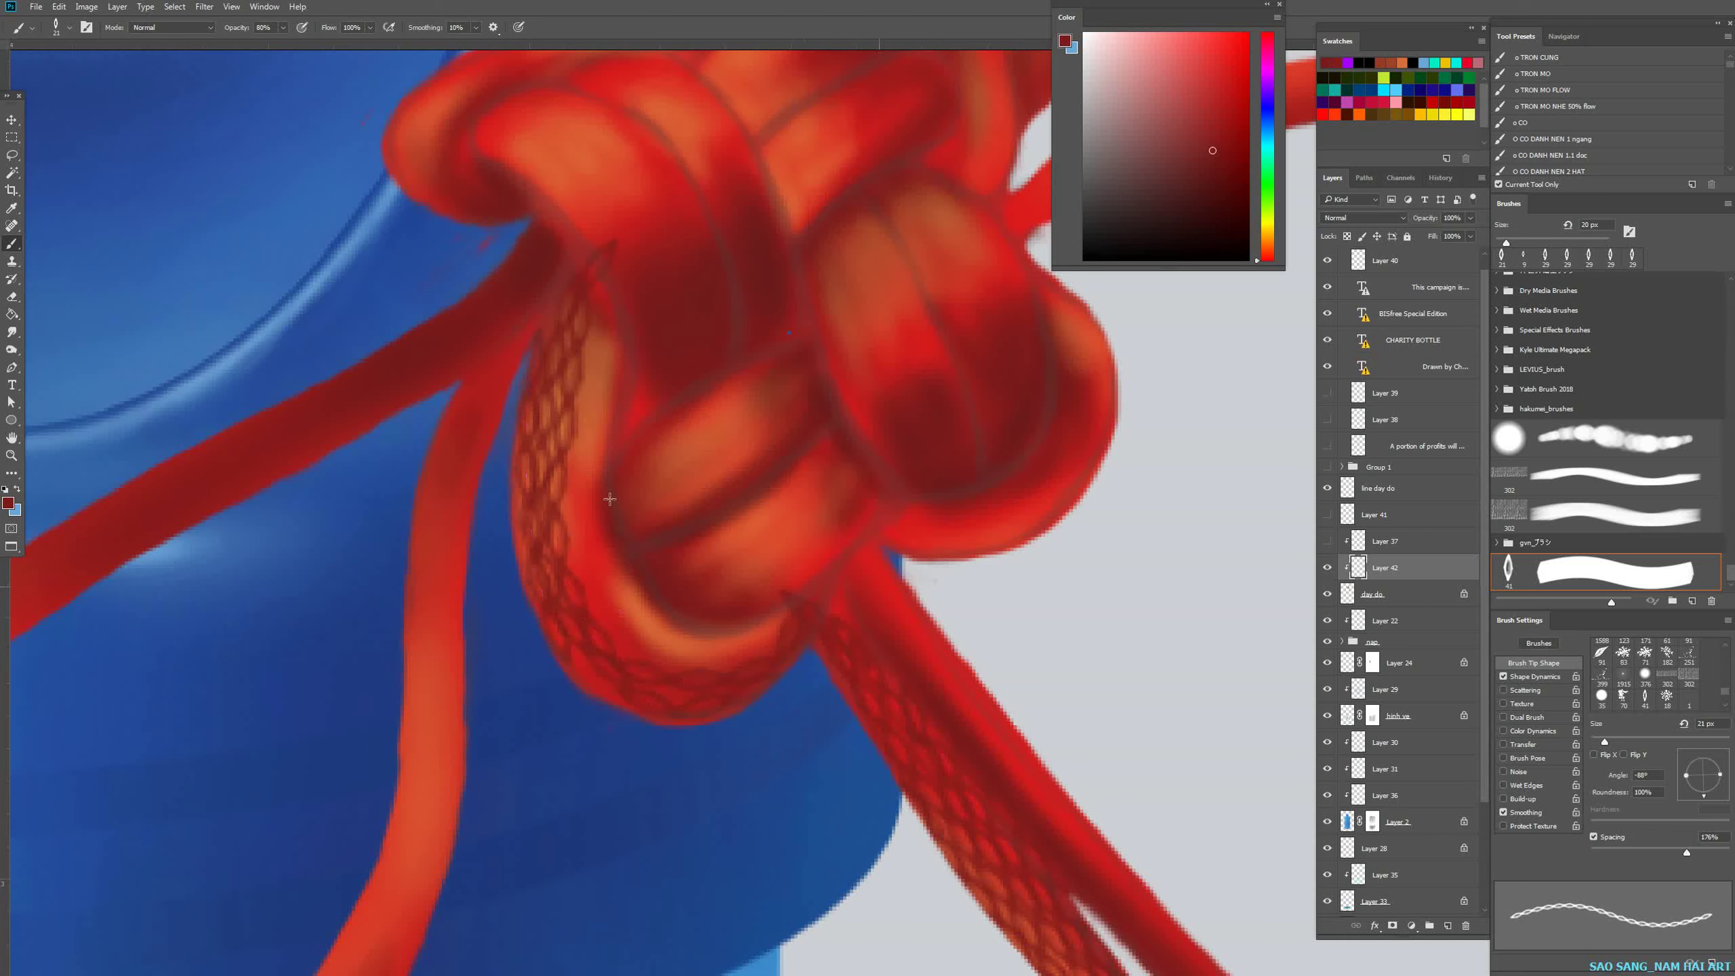
{"action": "mouse_move", "coordinate": [606, 324]}
{"action": "left_mouse_down"}
{"action": "mouse_move", "coordinate": [568, 473]}
{"action": "mouse_move", "coordinate": [596, 611]}
{"action": "mouse_move", "coordinate": [662, 661]}
{"action": "mouse_move", "coordinate": [781, 626]}
{"action": "mouse_move", "coordinate": [676, 638]}
{"action": "mouse_move", "coordinate": [604, 573]}
{"action": "mouse_move", "coordinate": [578, 431]}
{"action": "mouse_move", "coordinate": [595, 328]}
{"action": "mouse_move", "coordinate": [594, 474]}
{"action": "mouse_move", "coordinate": [667, 621]}
{"action": "left_mouse_up"}
Cover the two diagonal inner strands at the bottom of the knot with dark red diamond rows.
{"action": "left_click_drag", "start_coordinate": [631, 465], "coordinate": [759, 391]}
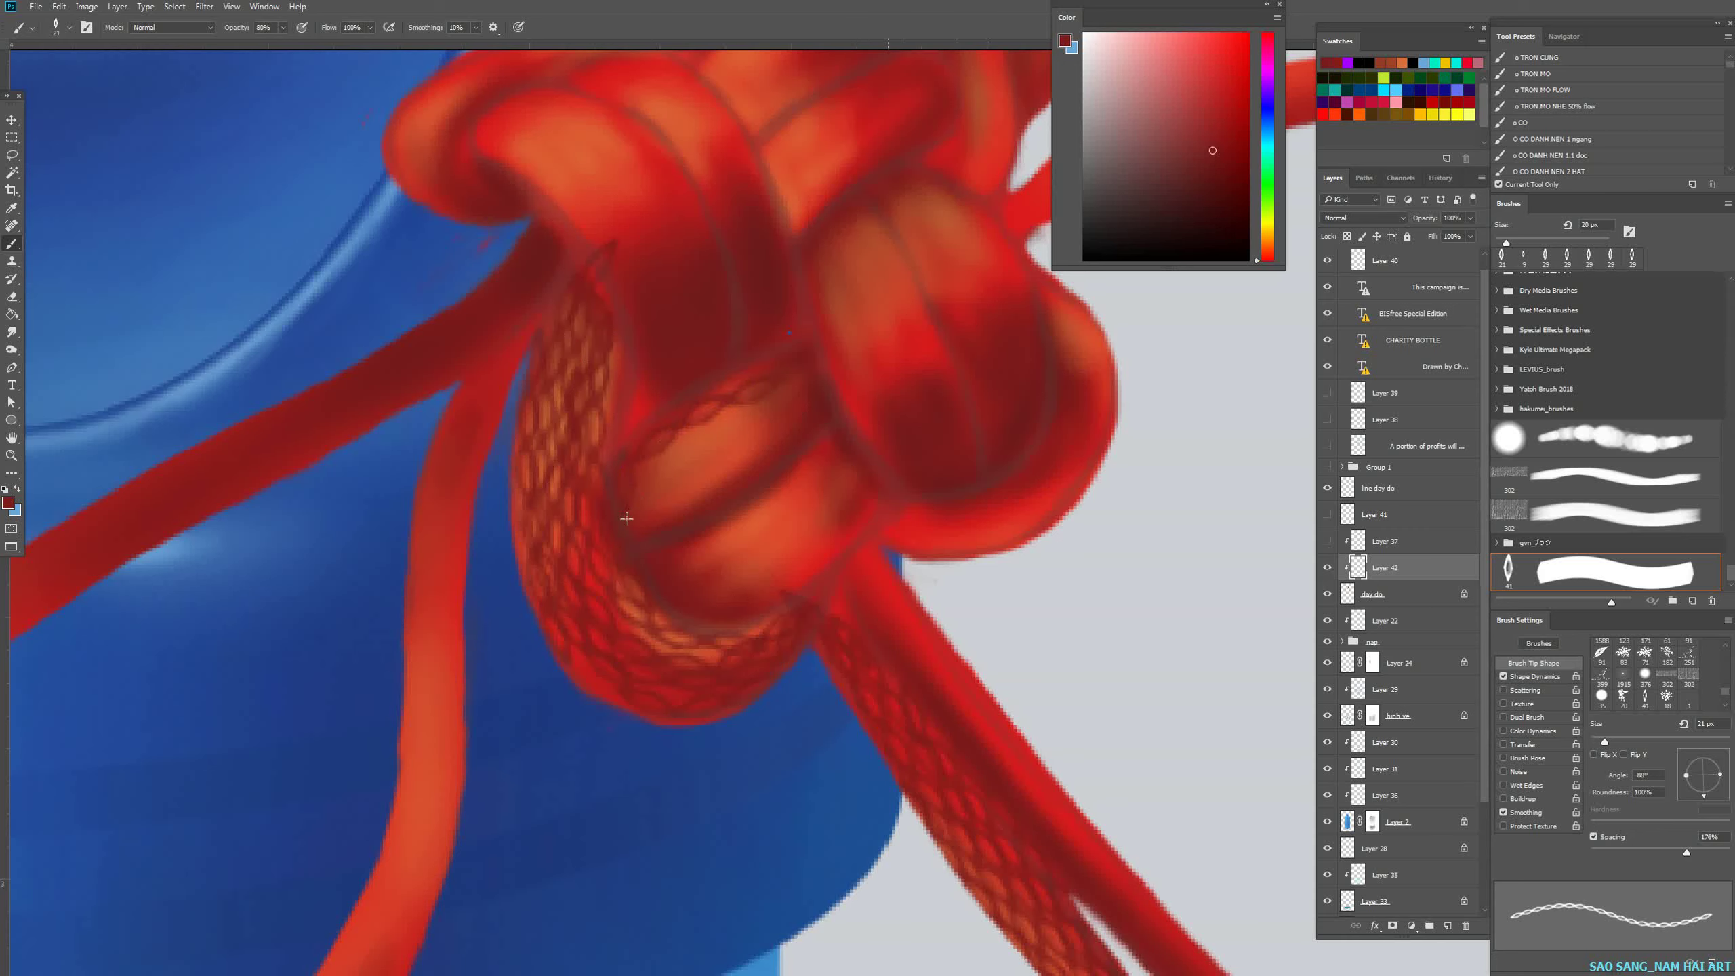
{"action": "mouse_move", "coordinate": [636, 510]}
{"action": "left_mouse_down"}
{"action": "mouse_move", "coordinate": [772, 400]}
{"action": "mouse_move", "coordinate": [806, 403]}
{"action": "left_mouse_up"}
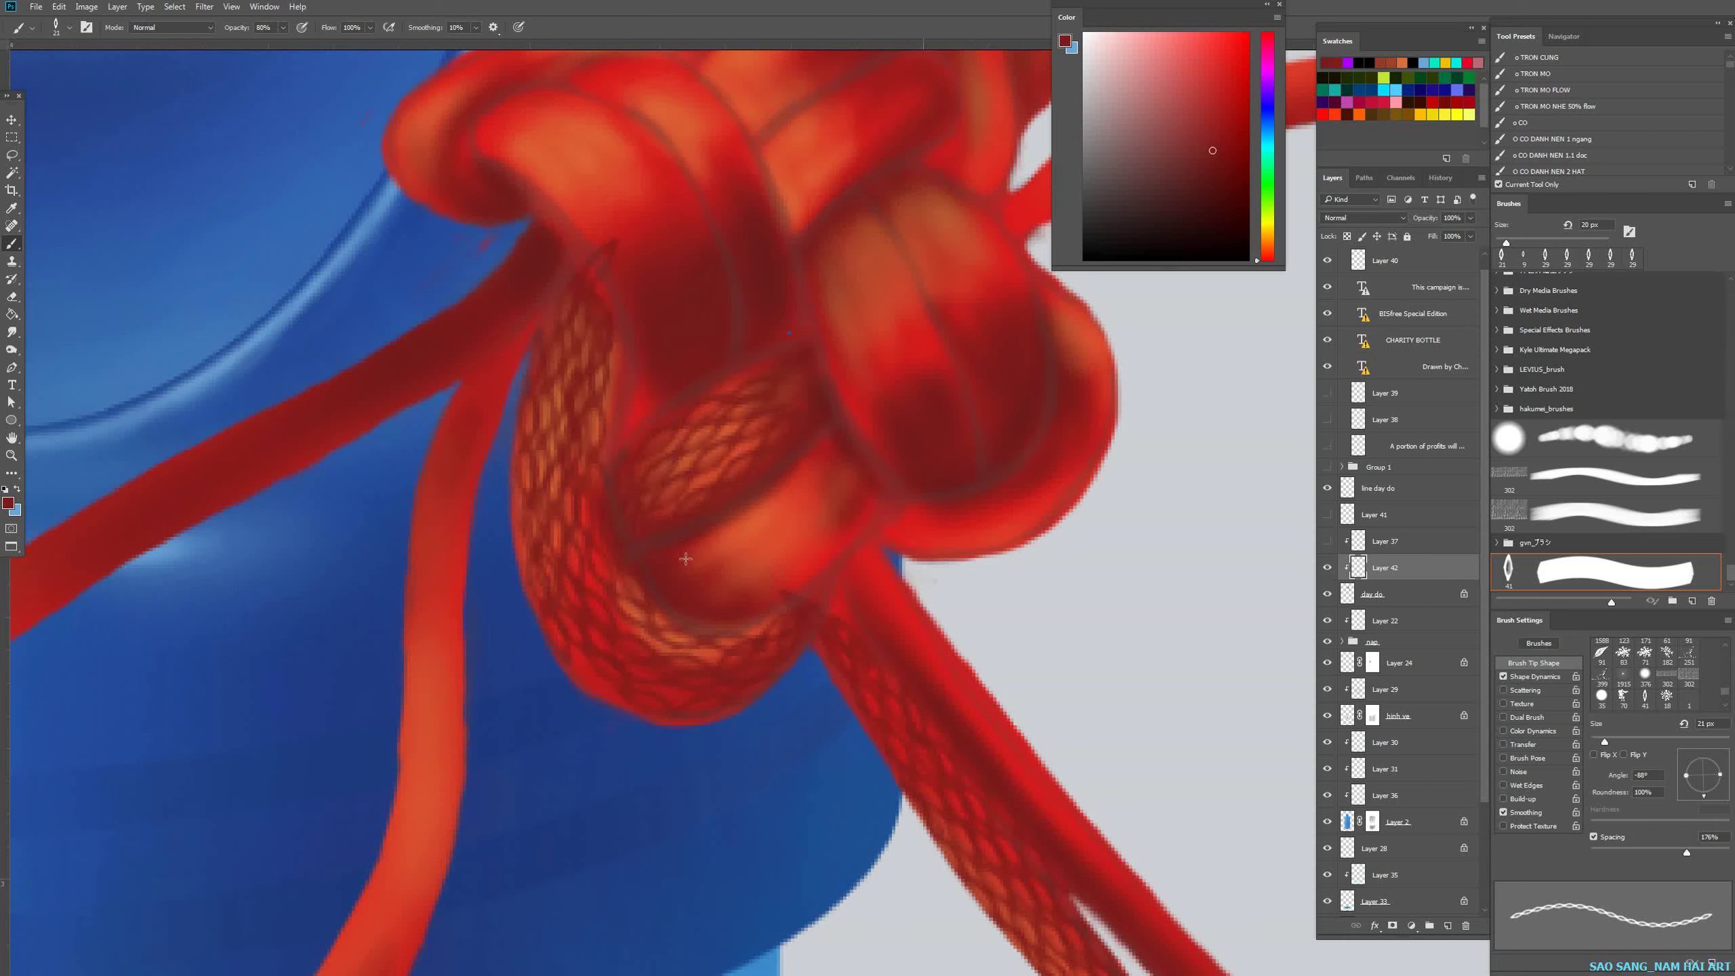
{"action": "left_click_drag", "start_coordinate": [686, 559], "coordinate": [821, 458]}
{"action": "left_click_drag", "start_coordinate": [677, 590], "coordinate": [860, 480]}
{"action": "left_click_drag", "start_coordinate": [747, 615], "coordinate": [867, 465]}
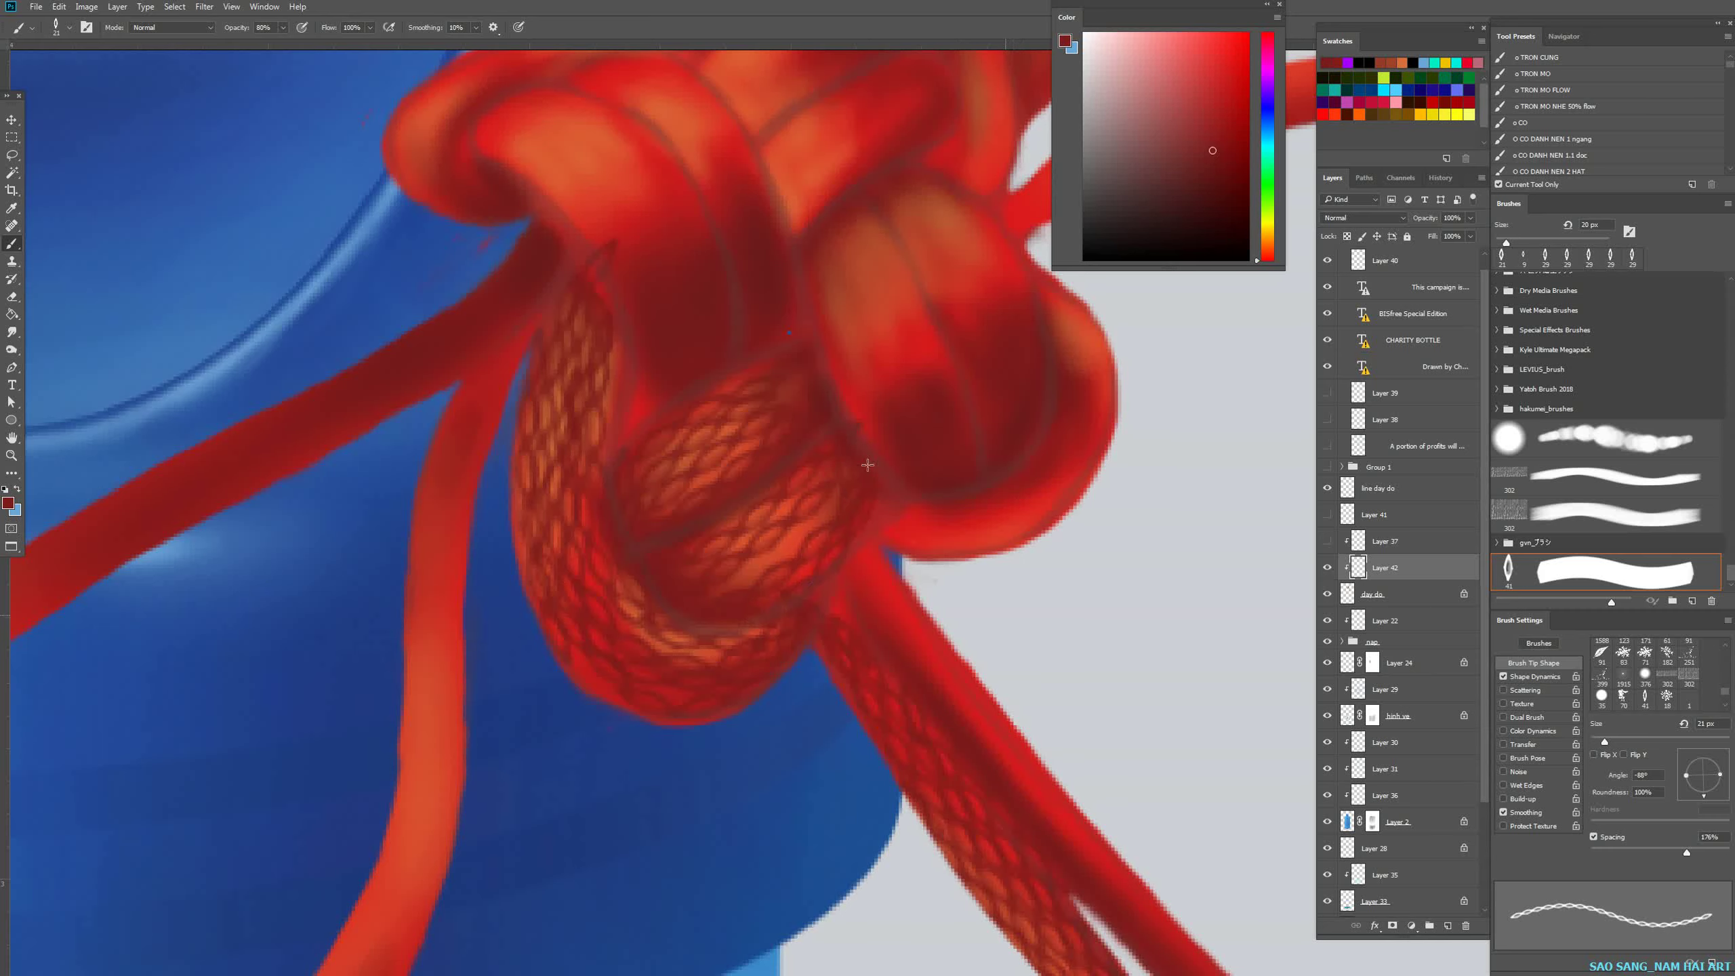
Paint dark red diamond rows over the knot's rounded central strand and along the outer loop curving beneath it.
{"action": "mouse_move", "coordinate": [850, 356]}
{"action": "left_mouse_down"}
{"action": "mouse_move", "coordinate": [833, 458]}
{"action": "mouse_move", "coordinate": [830, 438]}
{"action": "left_mouse_up"}
{"action": "left_click_drag", "start_coordinate": [809, 287], "coordinate": [855, 487]}
{"action": "left_click_drag", "start_coordinate": [828, 307], "coordinate": [903, 512]}
{"action": "mouse_move", "coordinate": [850, 299]}
{"action": "left_mouse_down"}
{"action": "mouse_move", "coordinate": [936, 520]}
{"action": "mouse_move", "coordinate": [977, 503]}
{"action": "left_mouse_up"}
{"action": "mouse_move", "coordinate": [903, 275]}
{"action": "left_mouse_down"}
{"action": "mouse_move", "coordinate": [1001, 508]}
{"action": "mouse_move", "coordinate": [989, 477]}
{"action": "mouse_move", "coordinate": [1004, 489]}
{"action": "left_mouse_up"}
{"action": "mouse_move", "coordinate": [824, 332]}
{"action": "left_mouse_down"}
{"action": "mouse_move", "coordinate": [866, 472]}
{"action": "mouse_move", "coordinate": [881, 446]}
{"action": "left_mouse_up"}
{"action": "mouse_move", "coordinate": [796, 369]}
{"action": "left_mouse_down"}
{"action": "mouse_move", "coordinate": [867, 600]}
{"action": "mouse_move", "coordinate": [1058, 474]}
{"action": "mouse_move", "coordinate": [1063, 402]}
{"action": "left_mouse_up"}
{"action": "left_click_drag", "start_coordinate": [847, 613], "coordinate": [1089, 431]}
Add a new layer above Layer 37 and switch to the small 9 px round brush preset.
{"action": "mouse_move", "coordinate": [888, 633]}
{"action": "left_mouse_down"}
{"action": "mouse_move", "coordinate": [999, 587]}
{"action": "mouse_move", "coordinate": [856, 575]}
{"action": "left_mouse_up"}
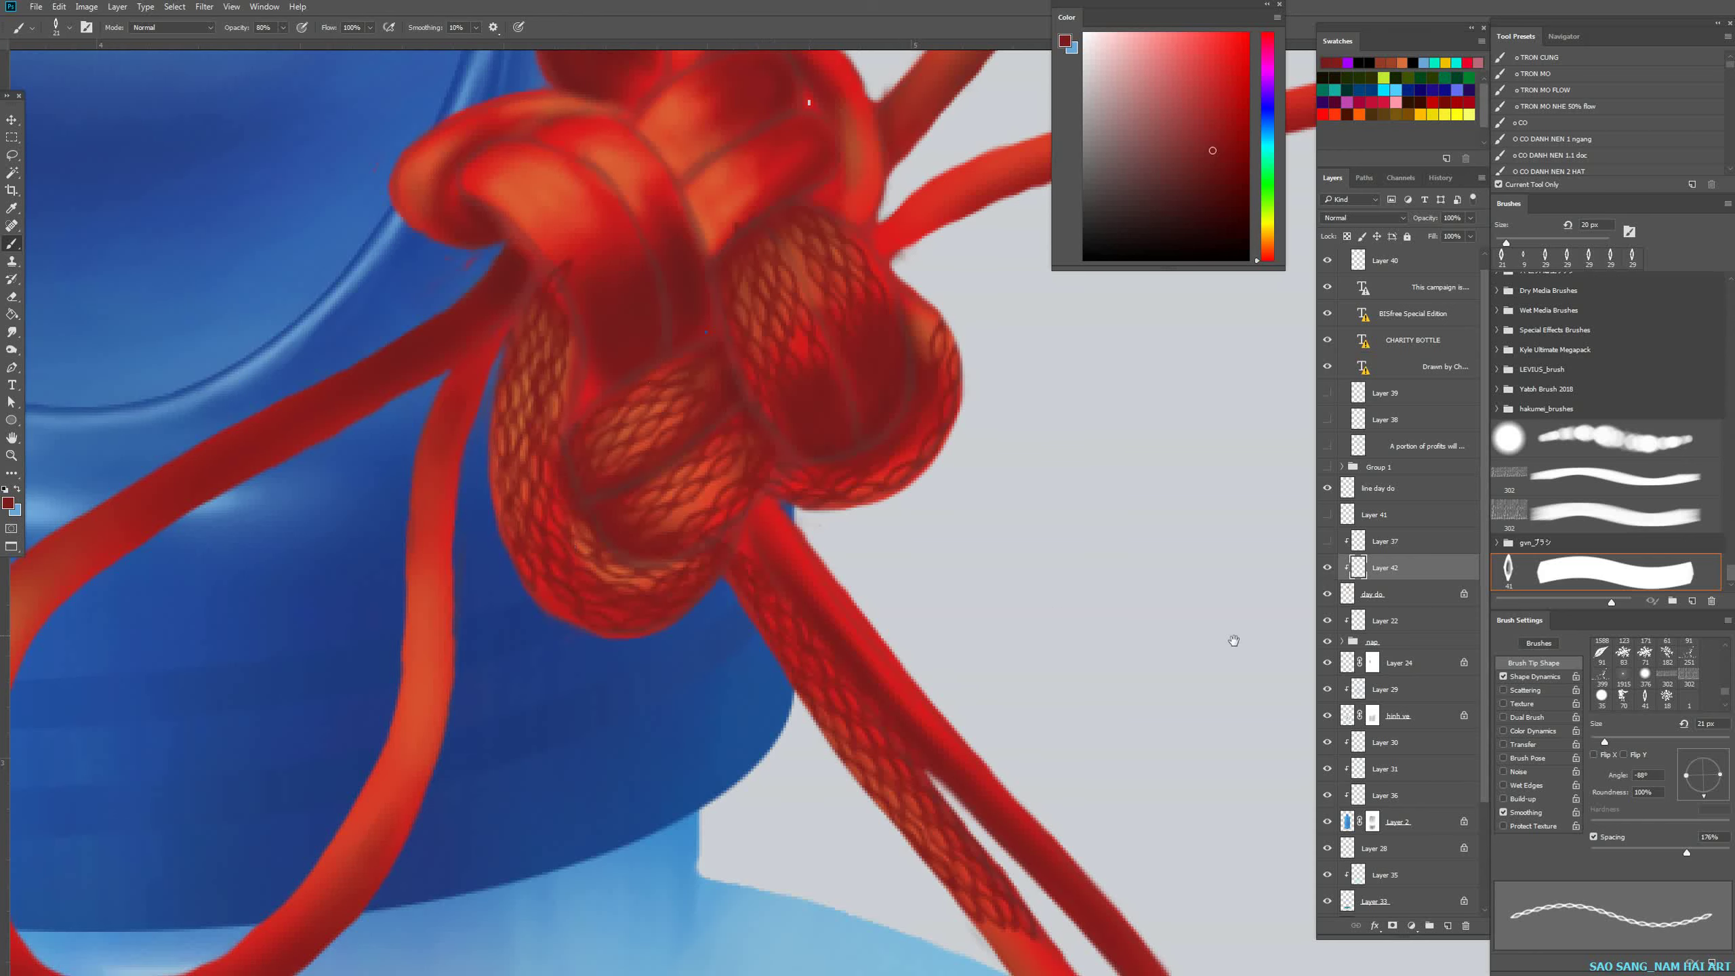
{"action": "left_click", "coordinate": [1413, 543]}
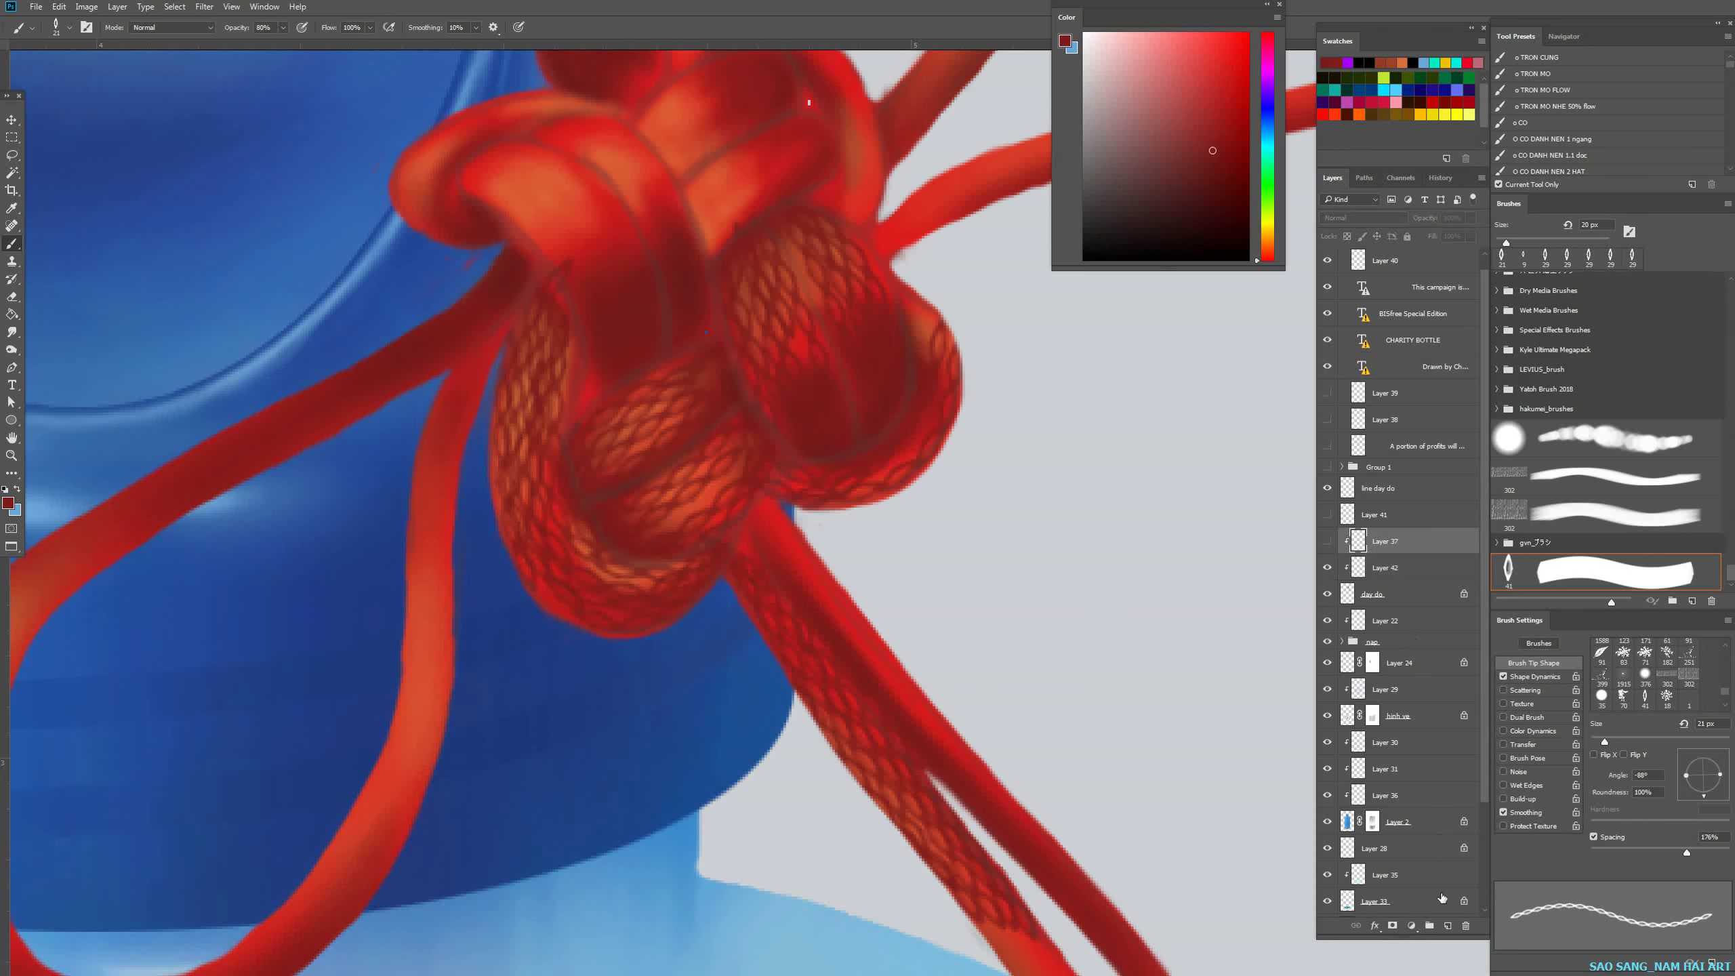
{"action": "left_click", "coordinate": [1447, 926]}
{"action": "right_click", "coordinate": [730, 504]}
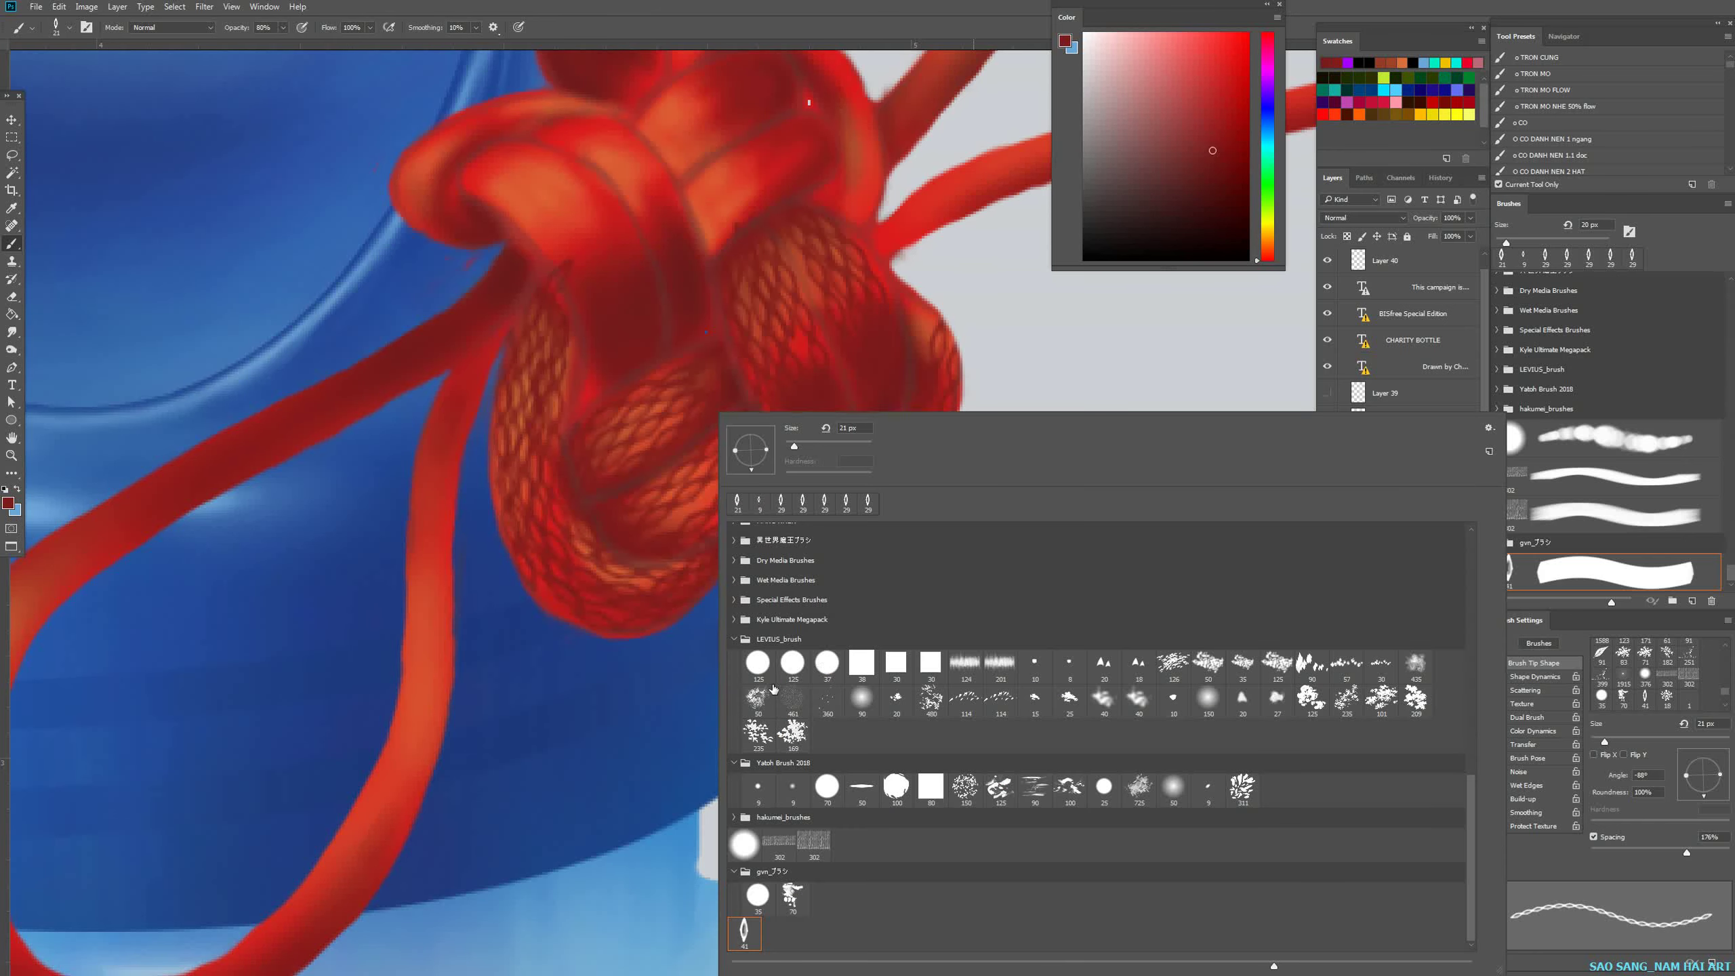
{"action": "mouse_move", "coordinate": [1470, 802]}
{"action": "left_mouse_down"}
{"action": "mouse_move", "coordinate": [1461, 551]}
{"action": "mouse_move", "coordinate": [1390, 496]}
{"action": "left_mouse_up"}
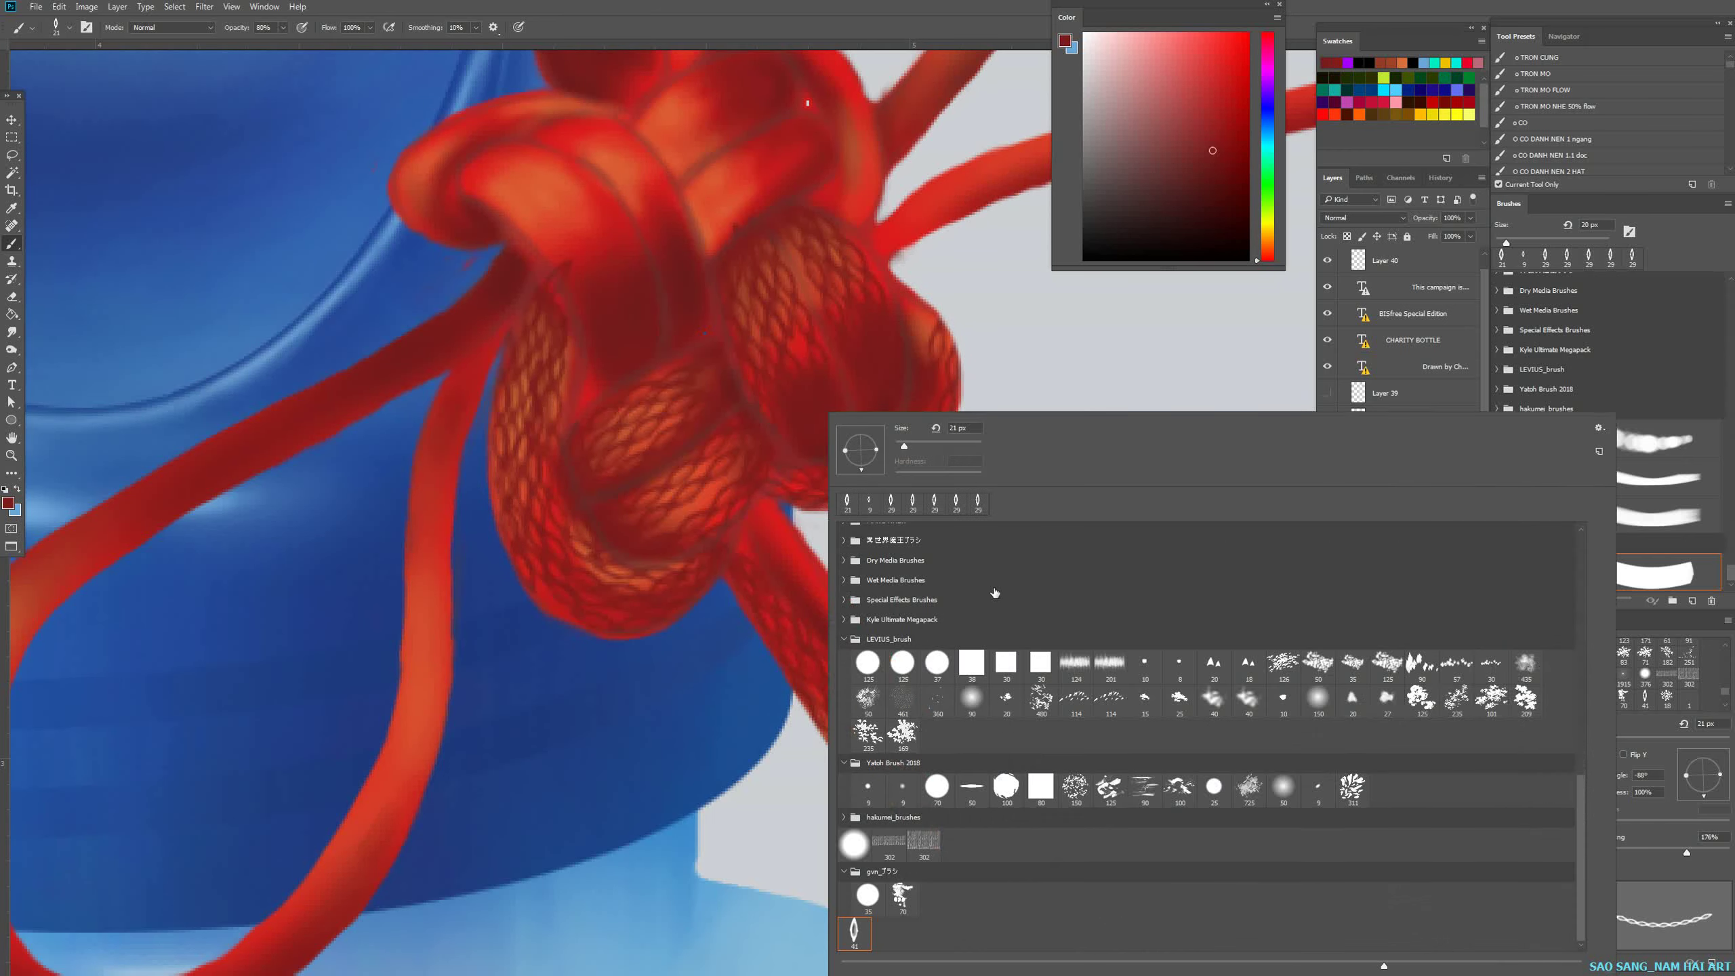
{"action": "left_click_drag", "start_coordinate": [1582, 812], "coordinate": [1578, 541]}
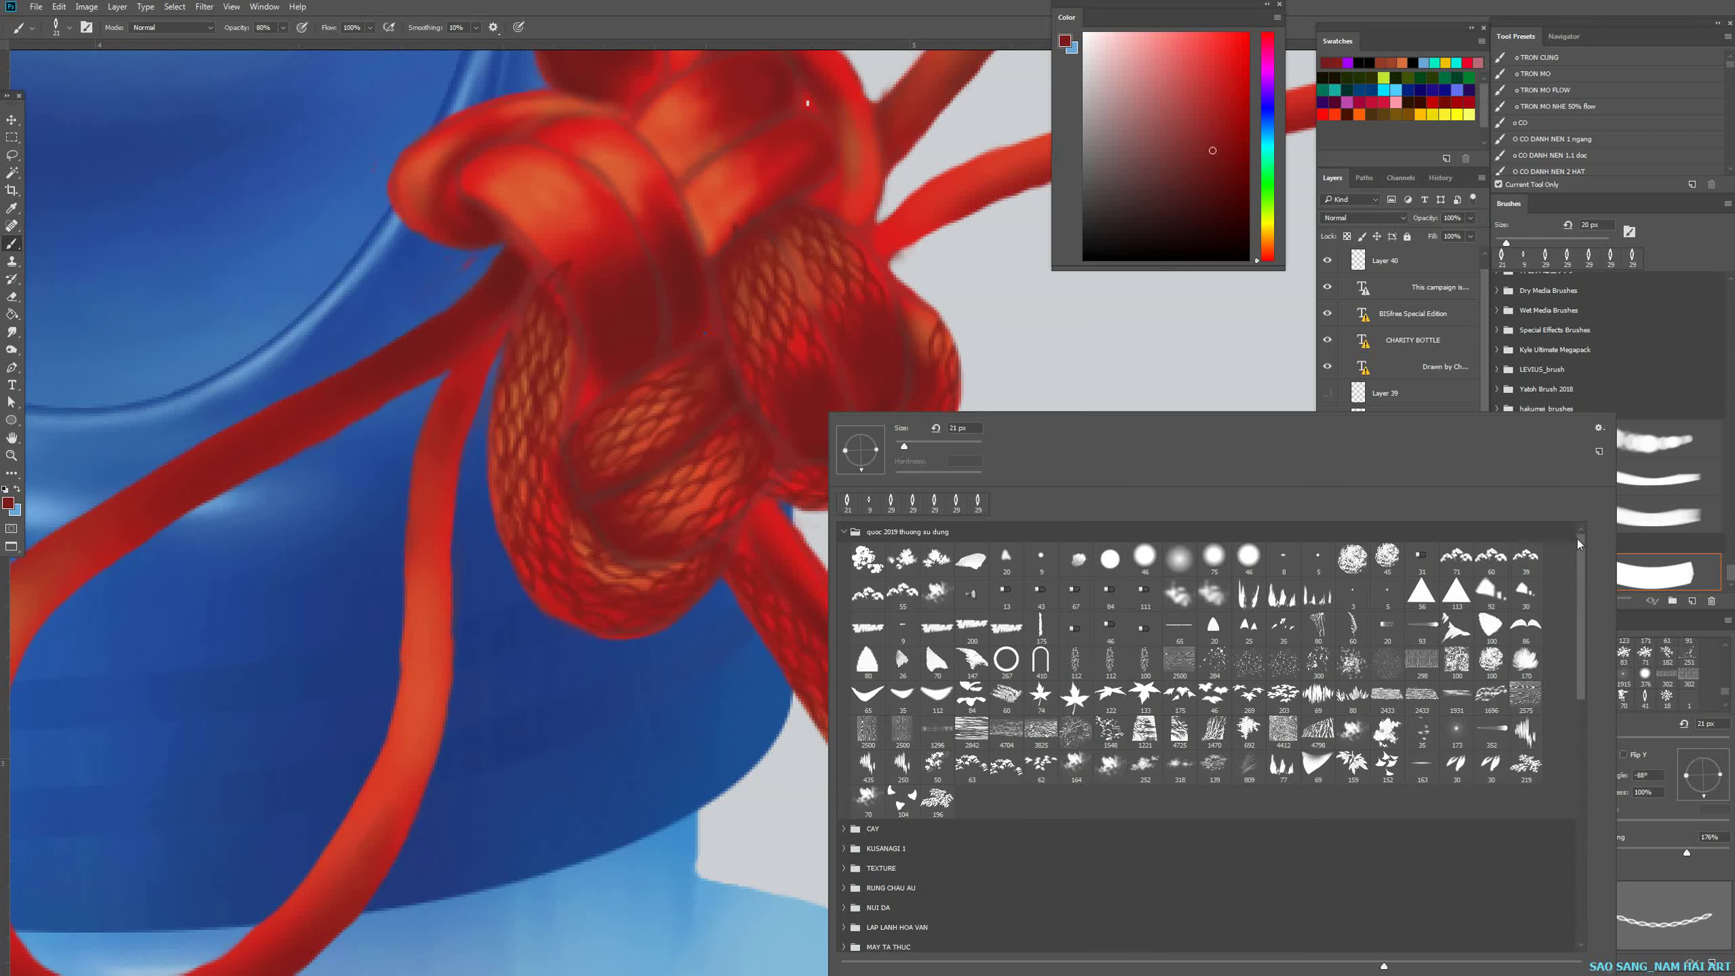
{"action": "left_click", "coordinate": [1041, 559]}
Zoom in on the knot's two diagonal inner strands and set the foreground colour to a bright yellow.
{"action": "left_click", "coordinate": [991, 341]}
{"action": "left_click_drag", "start_coordinate": [991, 341], "coordinate": [938, 308]}
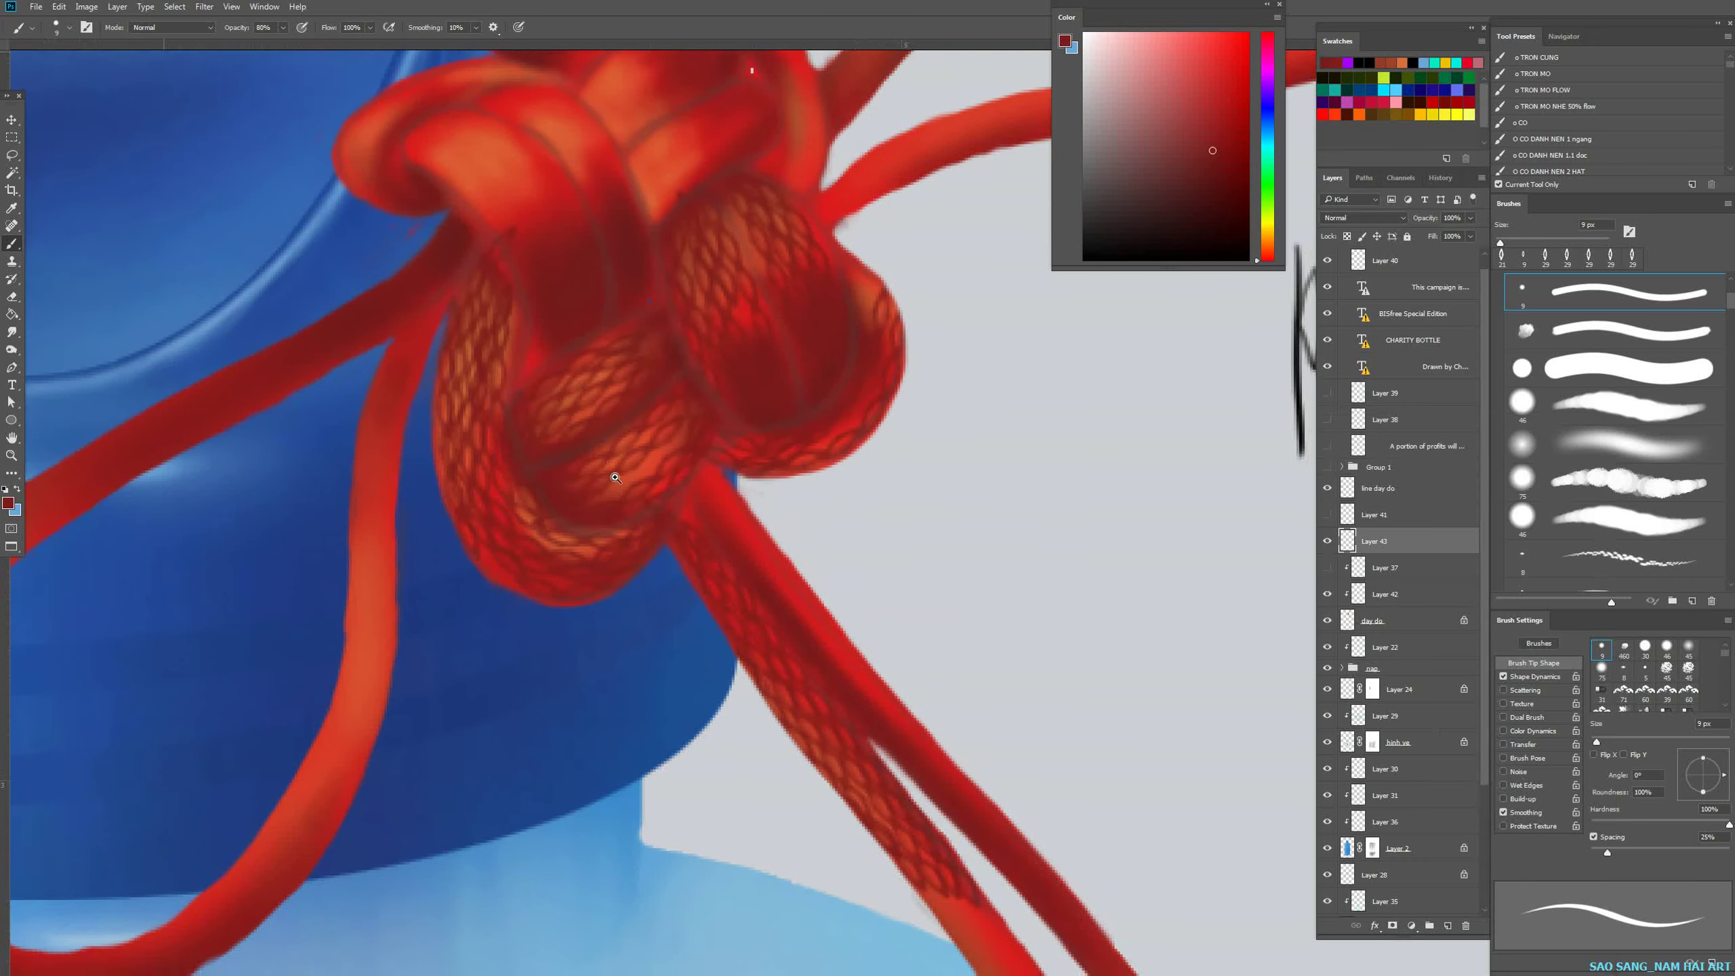
{"action": "left_click_drag", "start_coordinate": [598, 429], "coordinate": [675, 451]}
{"action": "left_click", "coordinate": [1263, 225]}
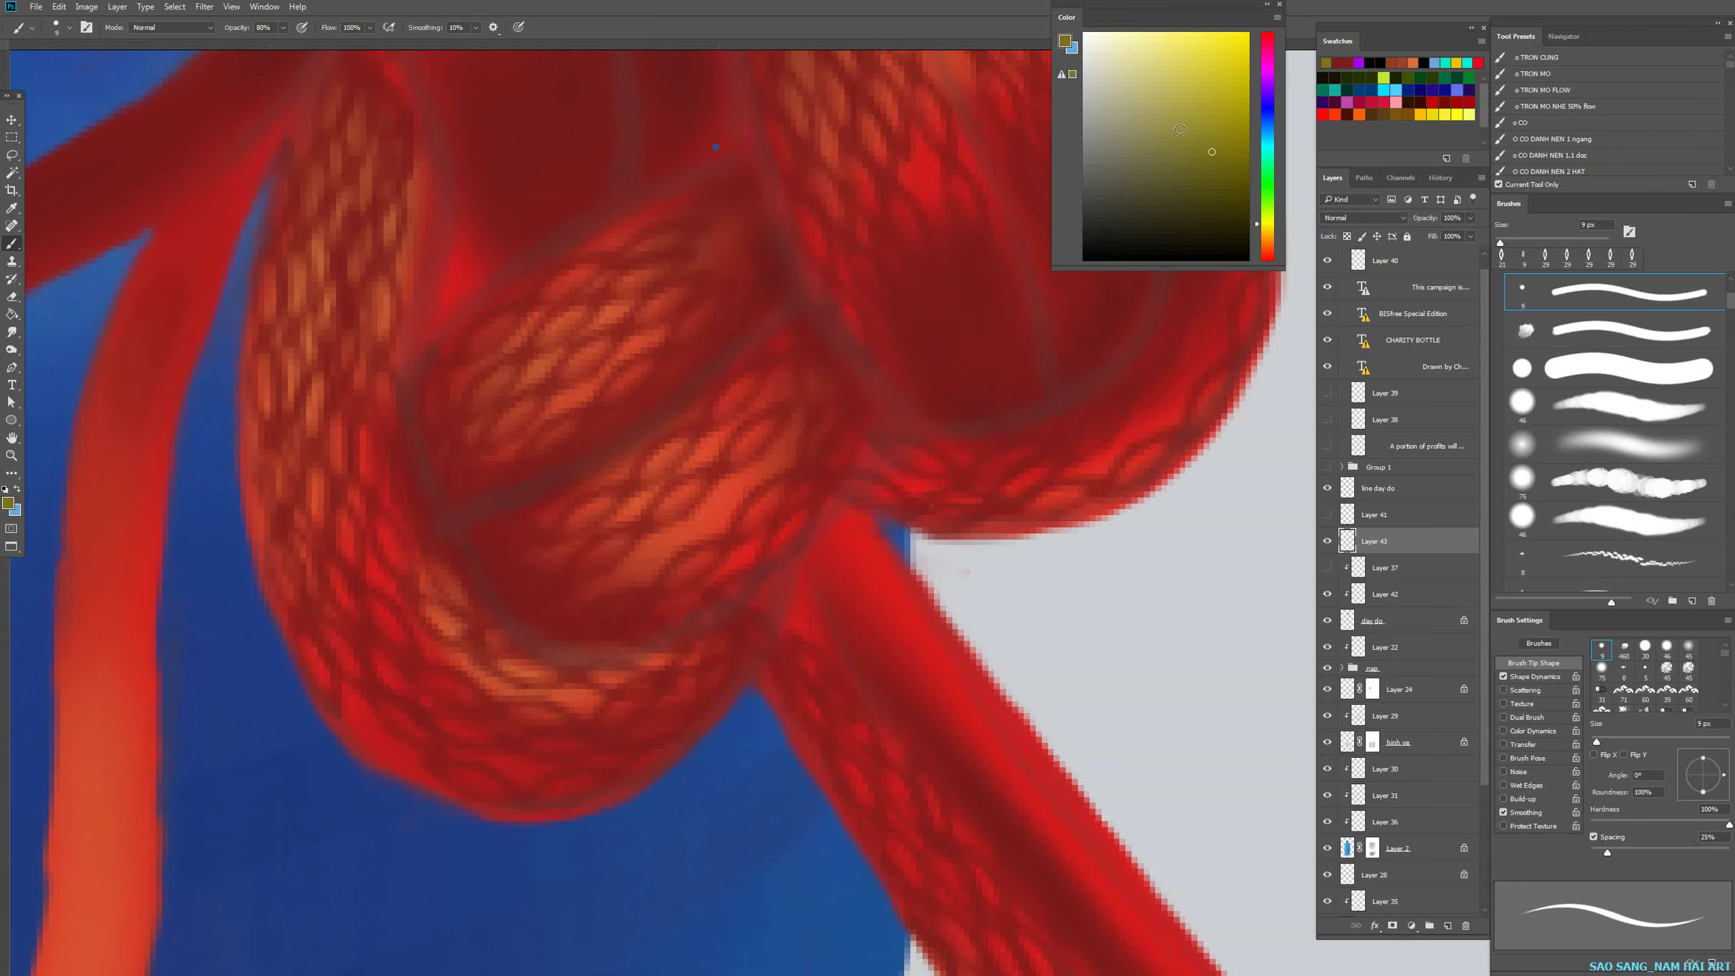
{"action": "left_click", "coordinate": [1164, 59]}
{"action": "left_click", "coordinate": [673, 490], "text": "alt"}
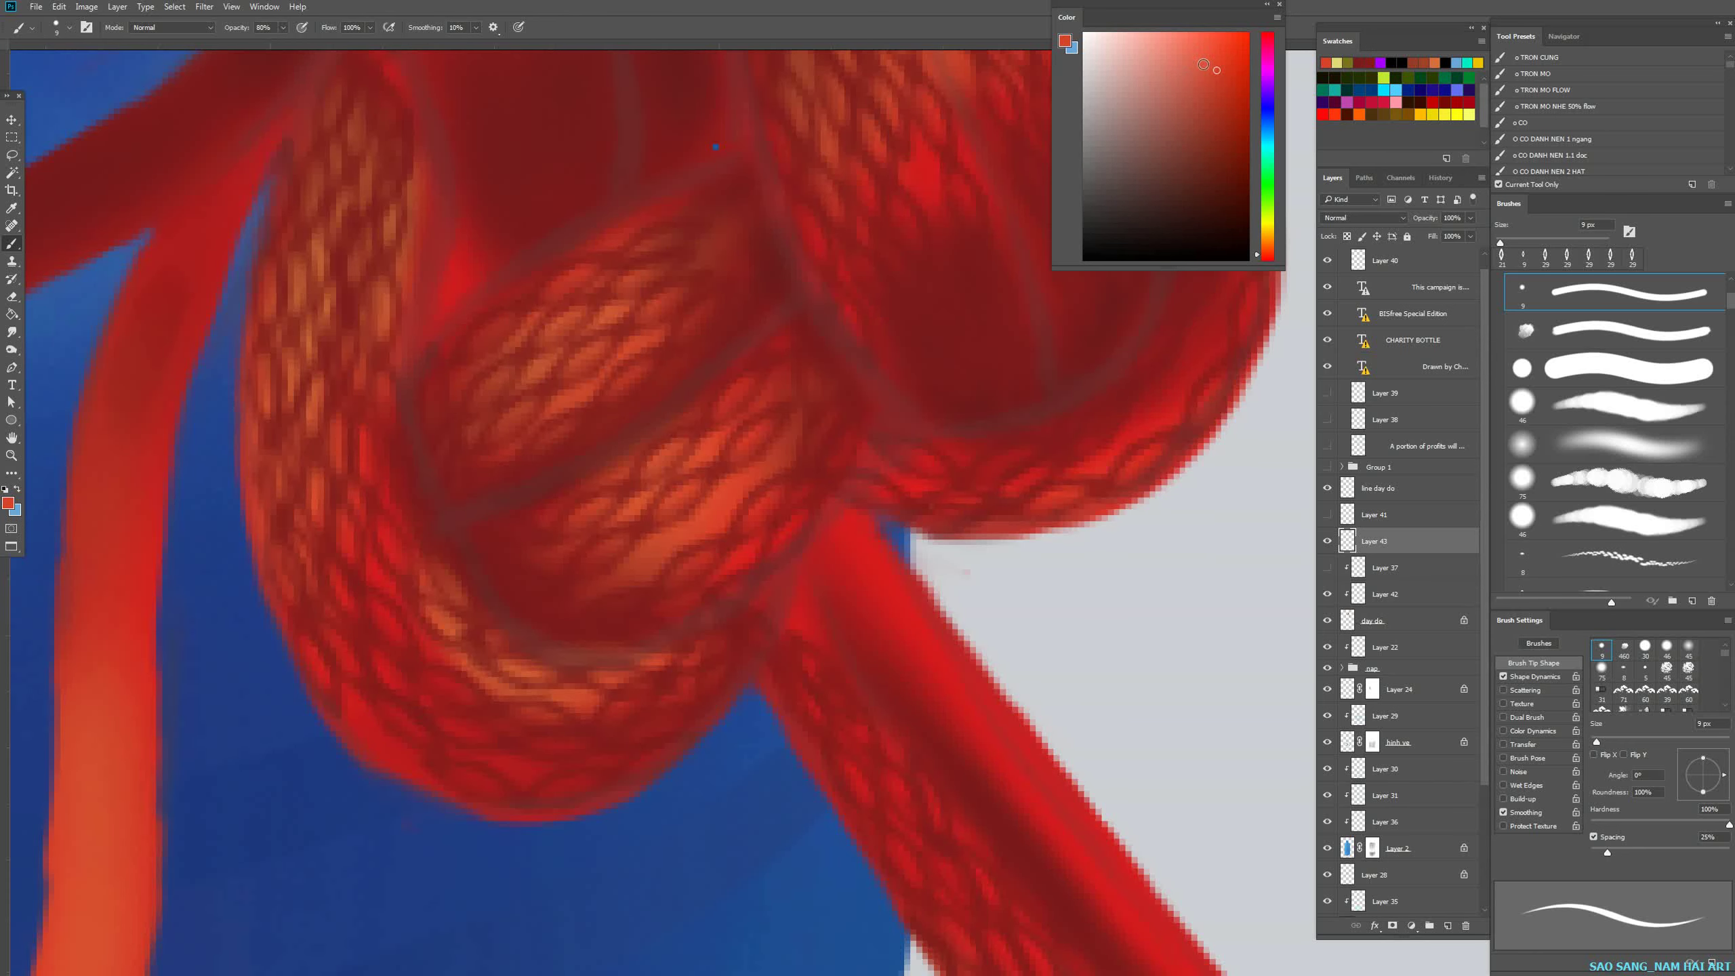
{"action": "left_click", "coordinate": [1197, 54]}
{"action": "left_click", "coordinate": [1266, 225]}
Dab yellow highlights at 60% brush opacity onto individual diamonds of the lower diagonal inner strand.
{"action": "left_click_drag", "start_coordinate": [650, 472], "coordinate": [685, 437]}
{"action": "key", "text": "6"}
{"action": "left_click_drag", "start_coordinate": [587, 515], "coordinate": [682, 503]}
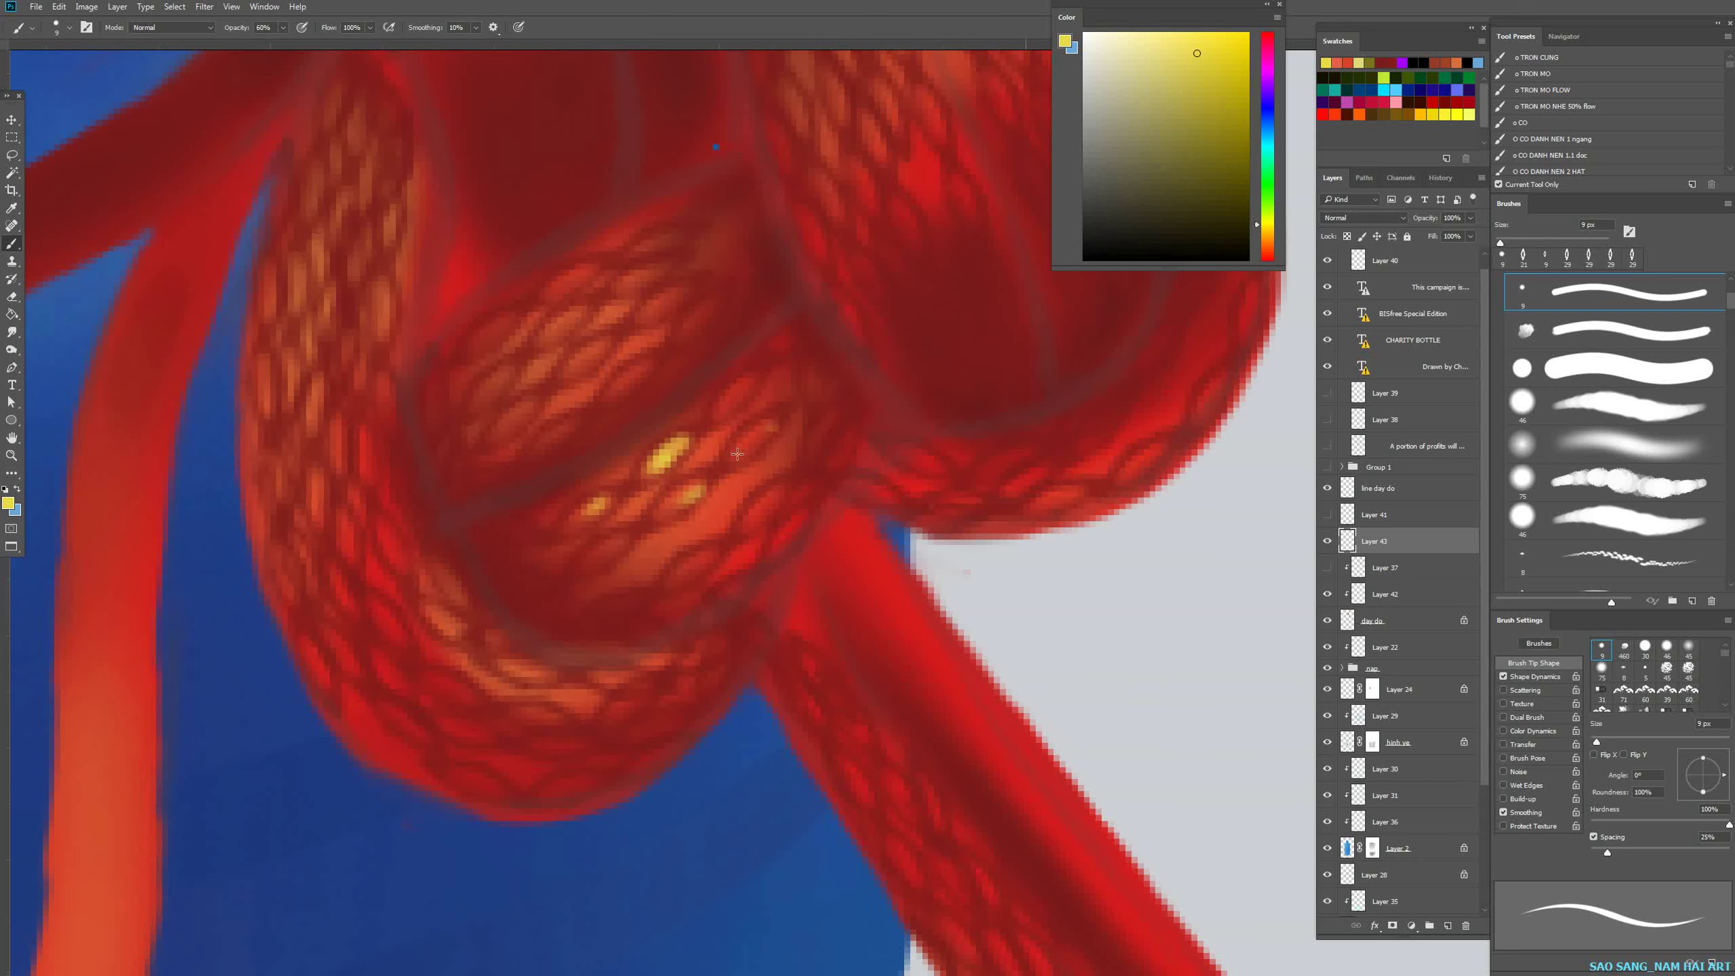
{"action": "left_click_drag", "start_coordinate": [770, 426], "coordinate": [757, 441]}
{"action": "left_click_drag", "start_coordinate": [625, 542], "coordinate": [623, 572]}
{"action": "left_click_drag", "start_coordinate": [744, 488], "coordinate": [739, 499]}
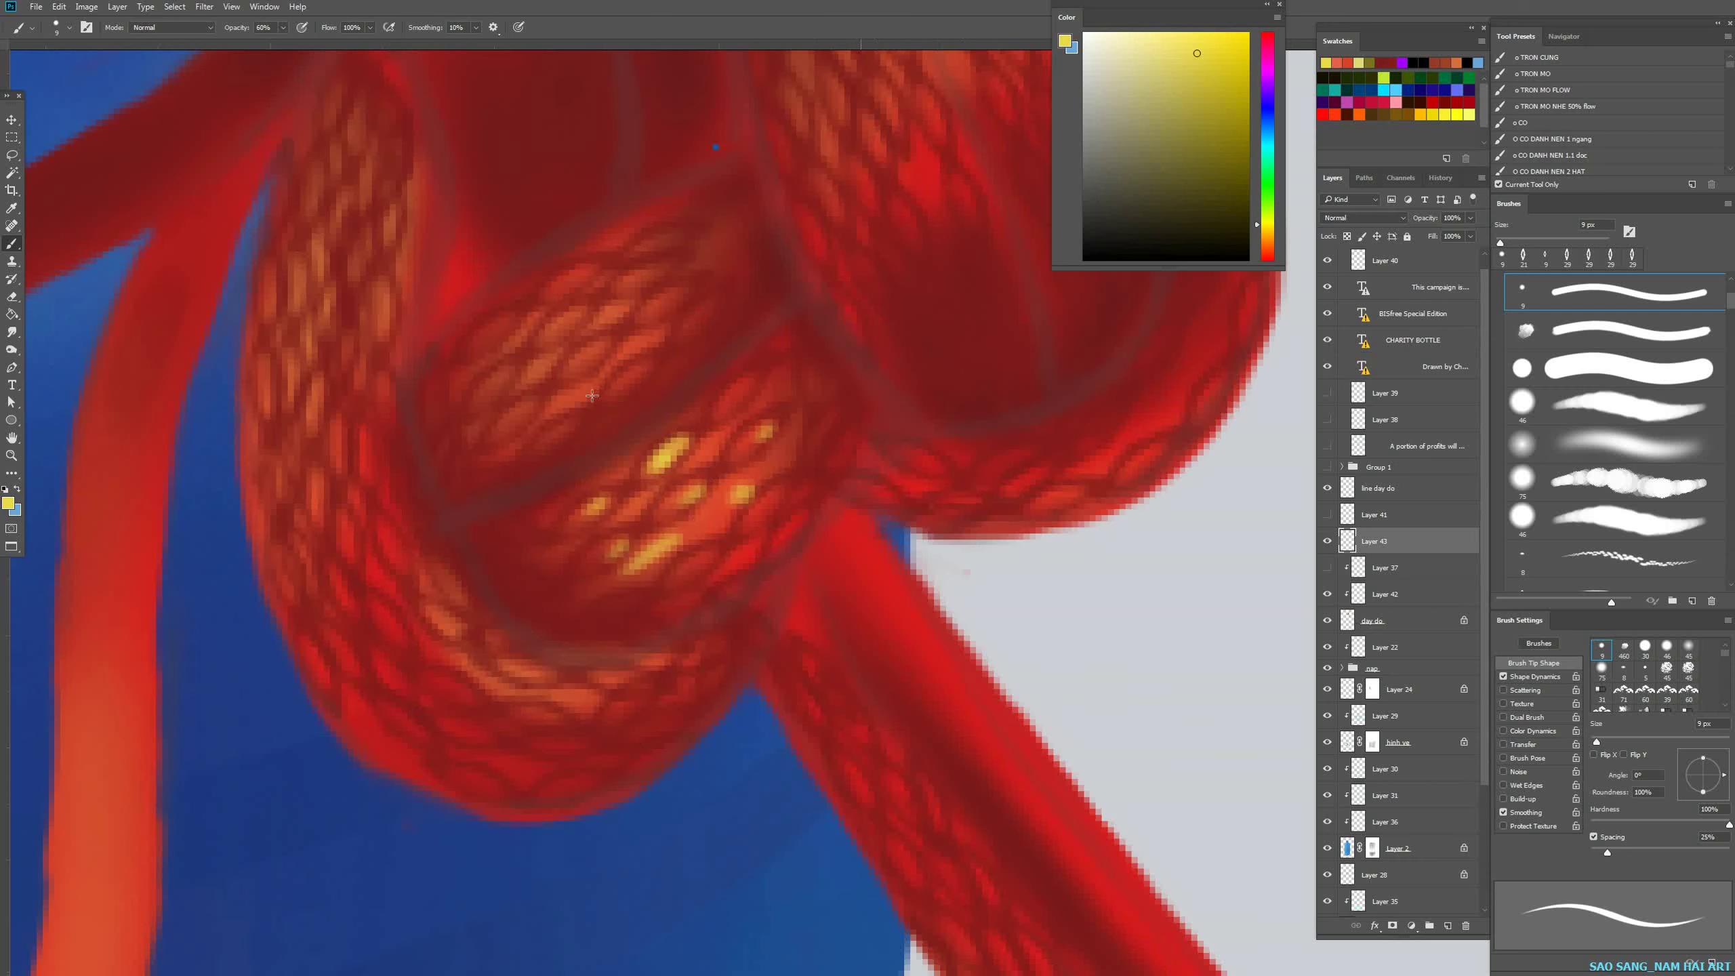
Add small yellow highlights to the diamonds of the upper diagonal inner strand.
{"action": "left_click_drag", "start_coordinate": [599, 345], "coordinate": [579, 370]}
{"action": "left_click_drag", "start_coordinate": [631, 370], "coordinate": [614, 381]}
{"action": "mouse_move", "coordinate": [579, 314]}
{"action": "left_mouse_down"}
{"action": "mouse_move", "coordinate": [554, 330]}
{"action": "mouse_move", "coordinate": [601, 322]}
{"action": "mouse_move", "coordinate": [565, 280]}
{"action": "left_mouse_up"}
{"action": "mouse_move", "coordinate": [519, 314]}
{"action": "left_mouse_down"}
{"action": "mouse_move", "coordinate": [490, 332]}
{"action": "mouse_move", "coordinate": [537, 368]}
{"action": "mouse_move", "coordinate": [503, 431]}
{"action": "left_mouse_up"}
{"action": "left_click_drag", "start_coordinate": [574, 429], "coordinate": [486, 394]}
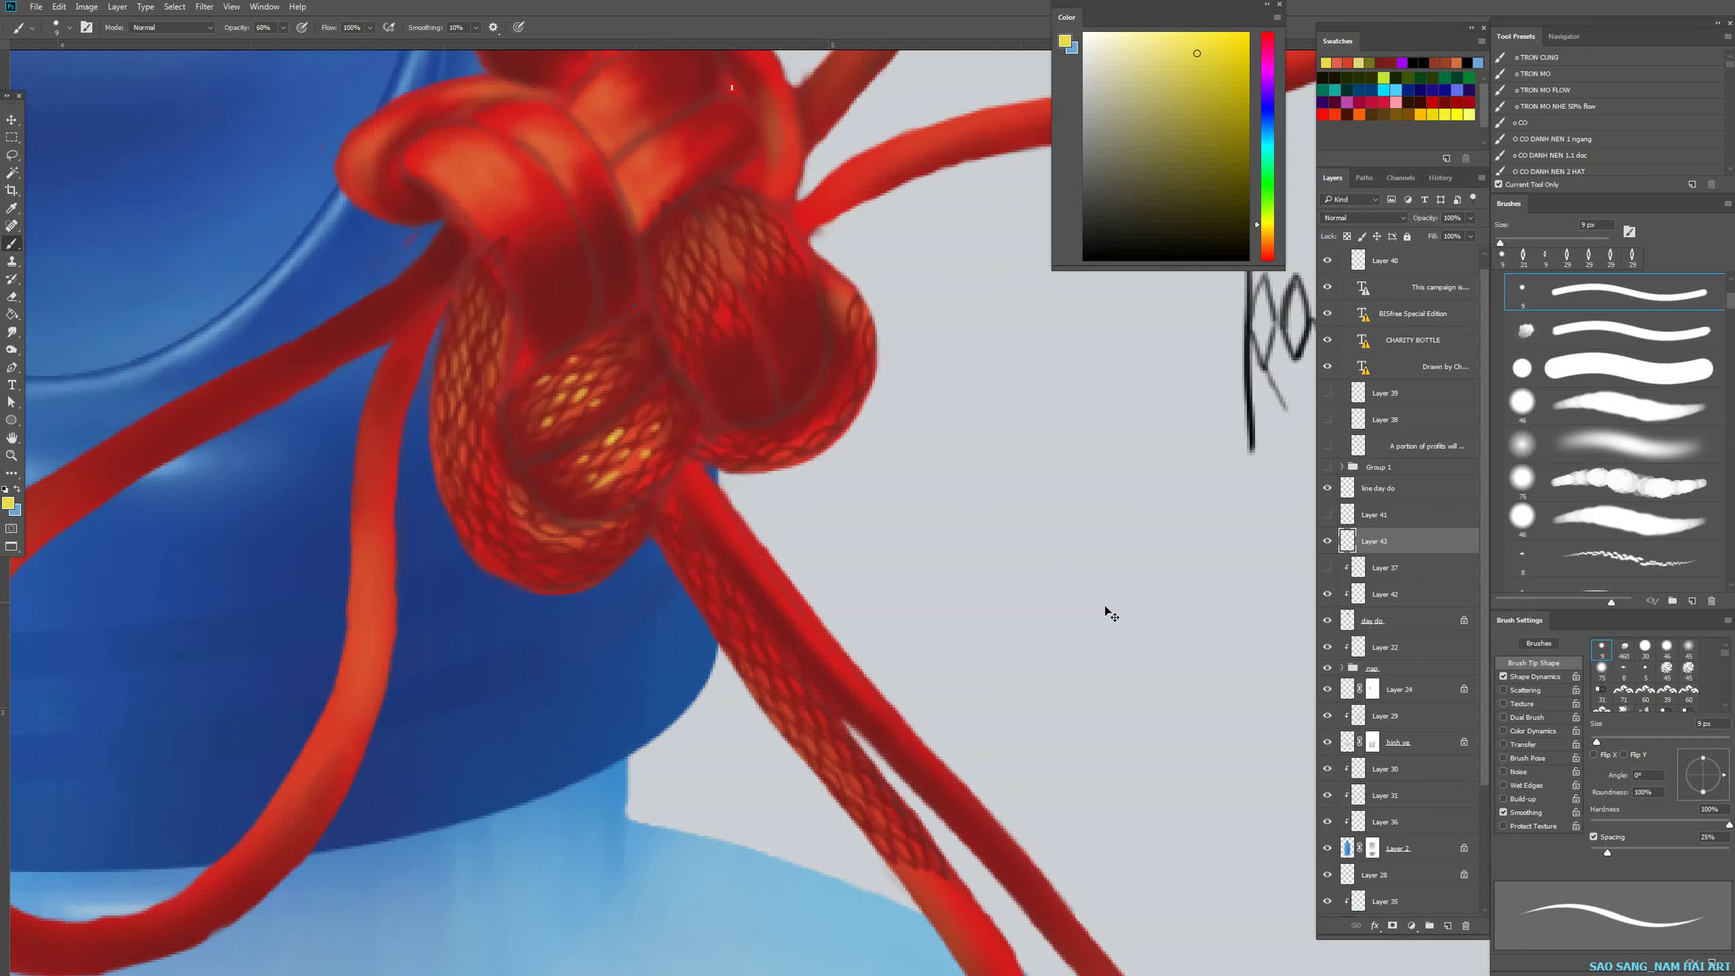
Shift the hue of the yellow highlights slightly towards orange with Hue/Saturation.
{"action": "key", "text": "ctrl+u"}
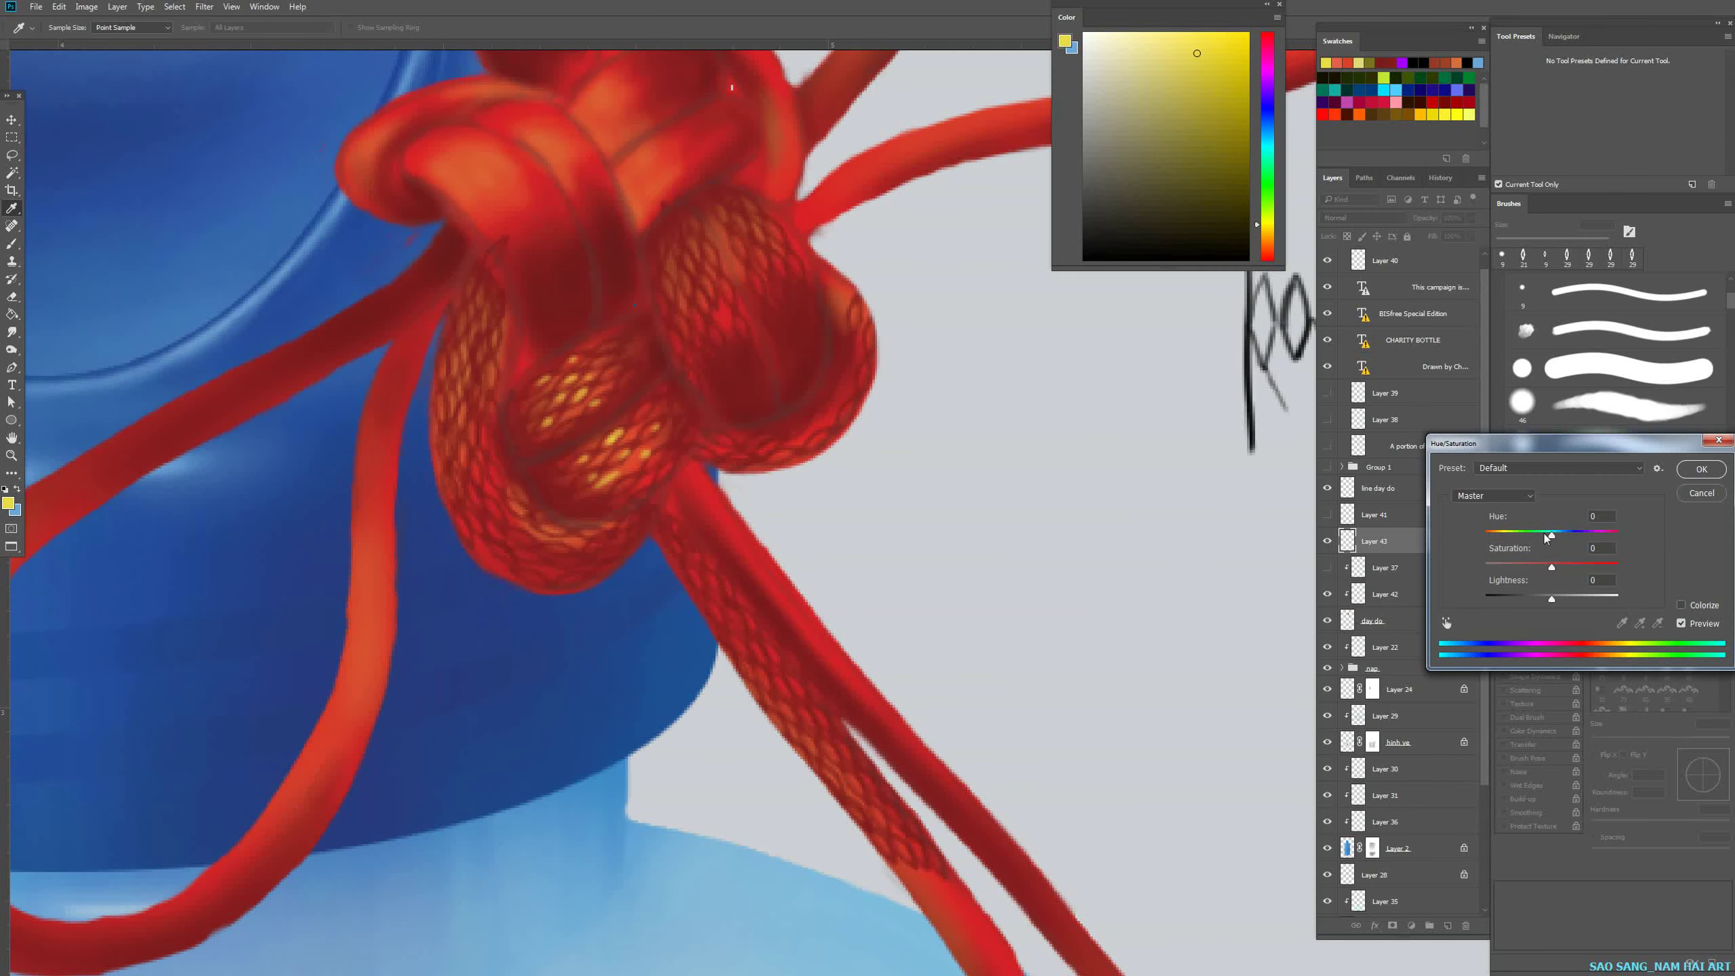
{"action": "mouse_move", "coordinate": [1551, 531]}
{"action": "left_mouse_down"}
{"action": "mouse_move", "coordinate": [1580, 533]}
{"action": "mouse_move", "coordinate": [1536, 545]}
{"action": "left_mouse_up"}
{"action": "key", "text": "Return"}
Restore the default black and white colours and sketch a shaded S-curved strand segment on the blank canvas beside the rope.
{"action": "left_click_drag", "start_coordinate": [878, 492], "coordinate": [673, 507]}
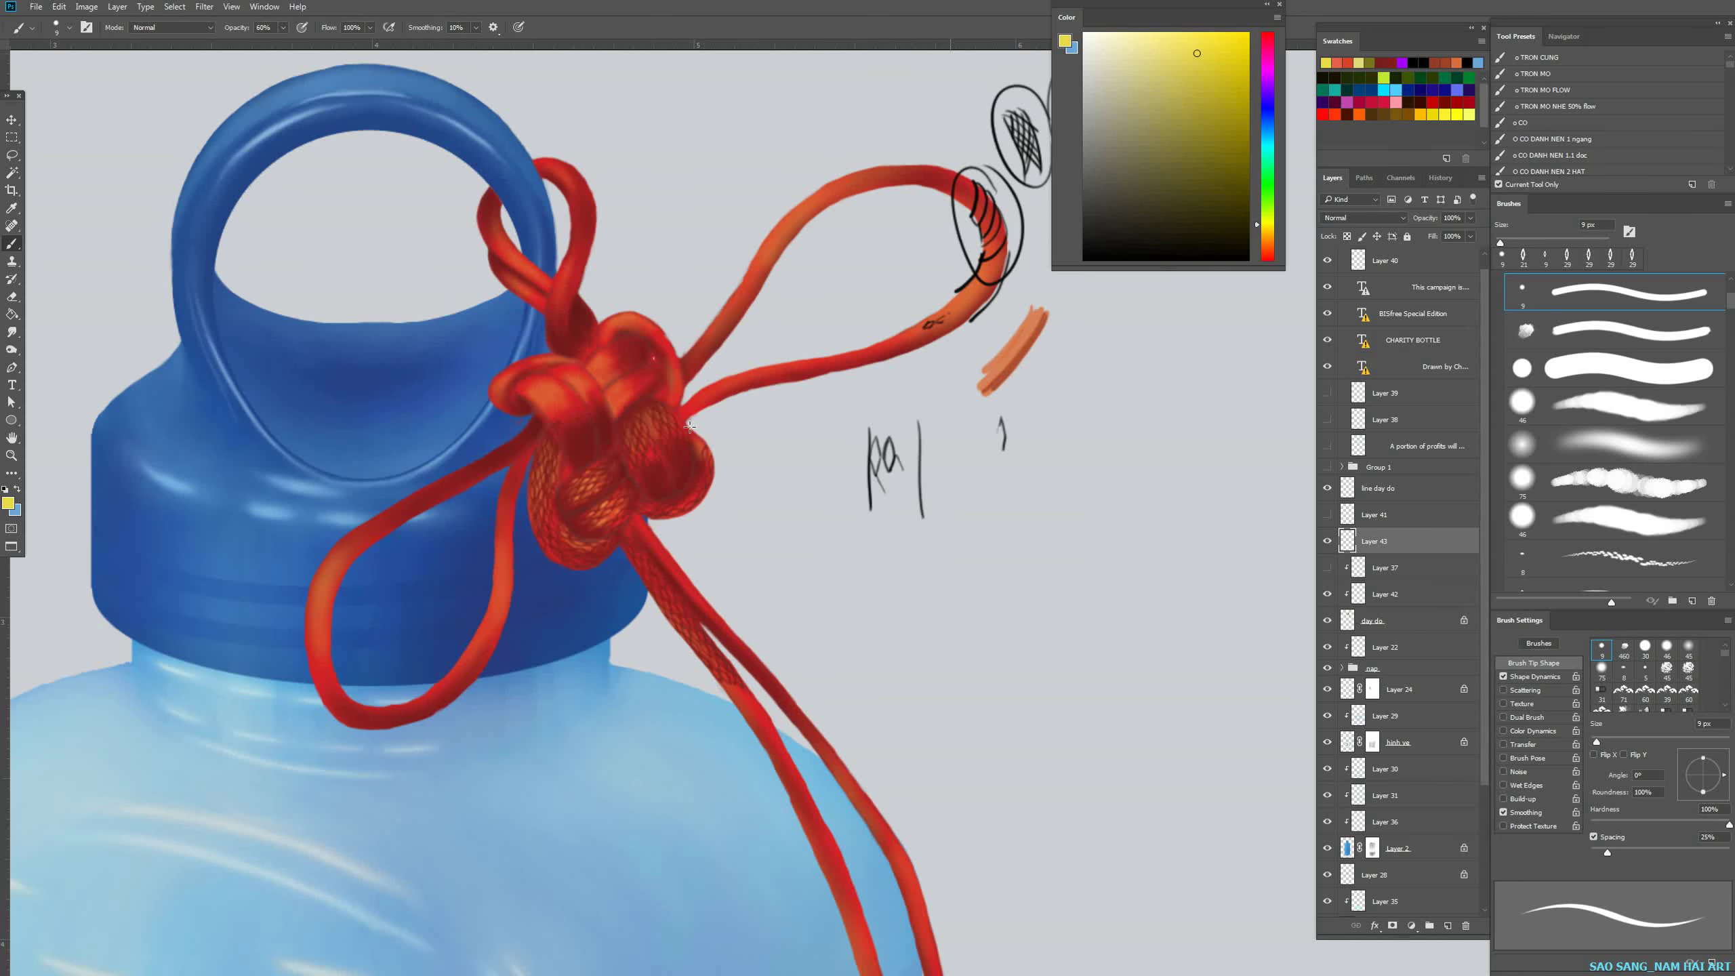
{"action": "left_click_drag", "start_coordinate": [794, 578], "coordinate": [642, 537]}
{"action": "left_click_drag", "start_coordinate": [935, 474], "coordinate": [998, 474]}
{"action": "left_click_drag", "start_coordinate": [885, 519], "coordinate": [861, 950]}
{"action": "left_click_drag", "start_coordinate": [902, 517], "coordinate": [828, 213]}
{"action": "left_click_drag", "start_coordinate": [848, 749], "coordinate": [912, 745]}
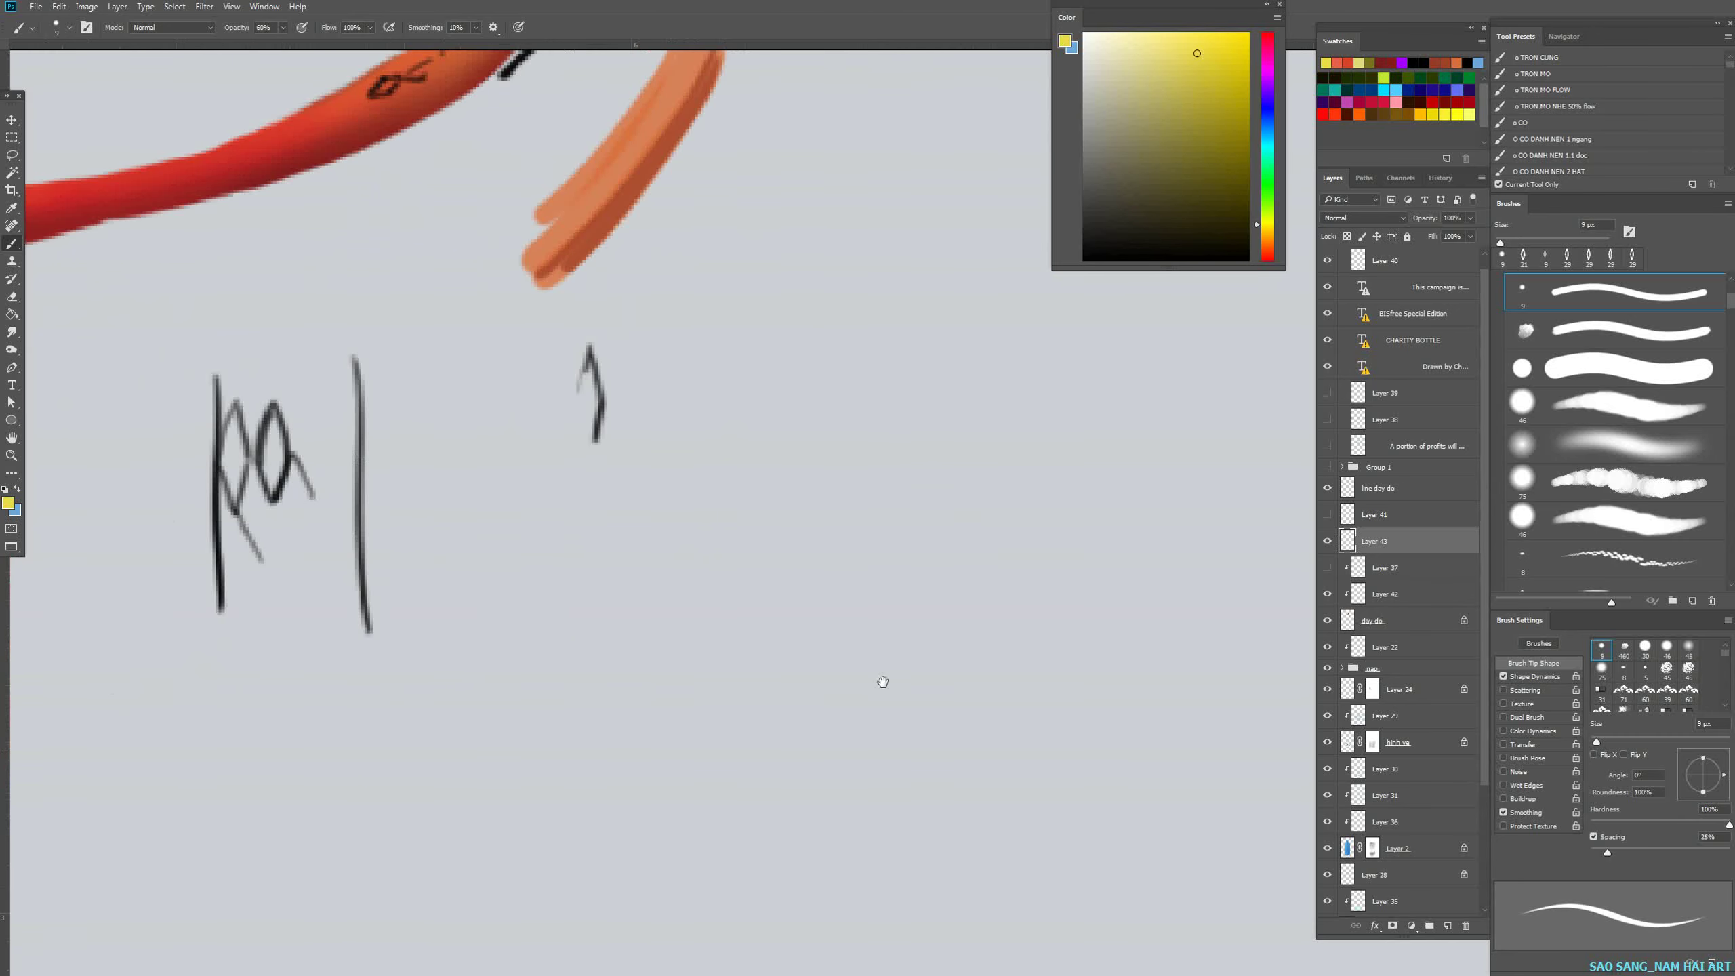
{"action": "key", "text": "ctrl+z"}
{"action": "key", "text": "d"}
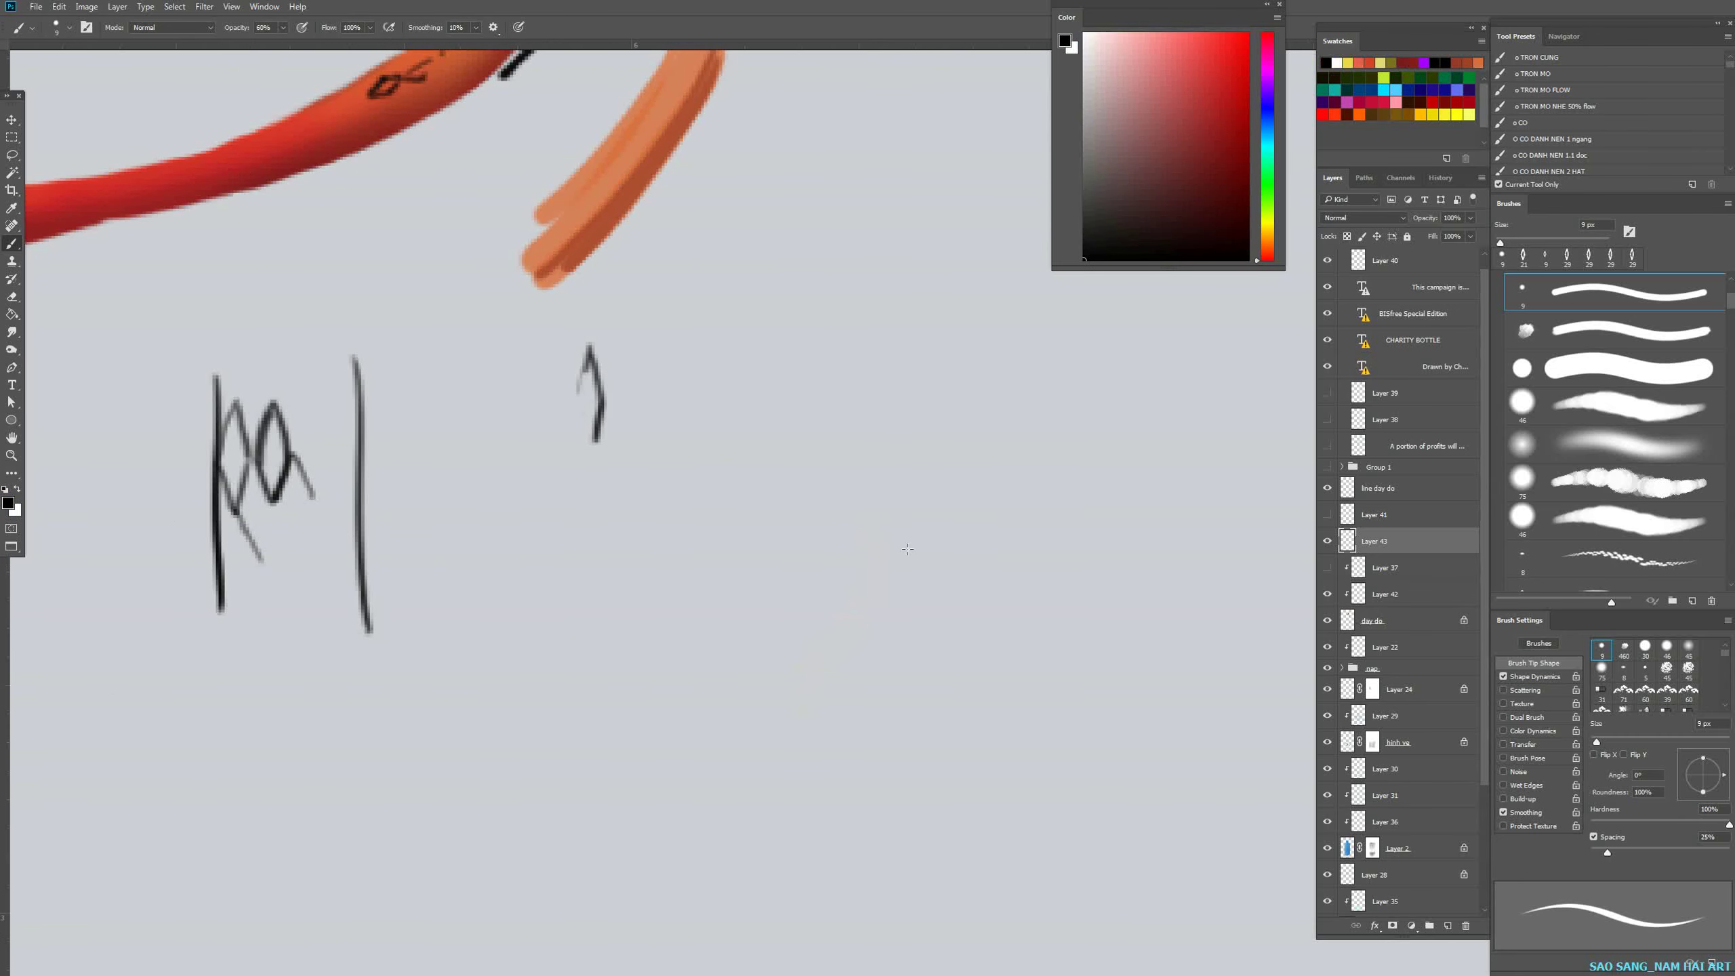
{"action": "left_click_drag", "start_coordinate": [895, 493], "coordinate": [793, 666]}
{"action": "mouse_move", "coordinate": [829, 598]}
{"action": "left_mouse_down"}
{"action": "mouse_move", "coordinate": [887, 534]}
{"action": "mouse_move", "coordinate": [894, 492]}
{"action": "mouse_move", "coordinate": [803, 615]}
{"action": "mouse_move", "coordinate": [790, 665]}
{"action": "mouse_move", "coordinate": [840, 516]}
{"action": "mouse_move", "coordinate": [879, 465]}
{"action": "mouse_move", "coordinate": [886, 486]}
{"action": "mouse_move", "coordinate": [787, 585]}
{"action": "left_mouse_up"}
{"action": "mouse_move", "coordinate": [786, 639]}
{"action": "left_mouse_down"}
{"action": "mouse_move", "coordinate": [787, 663]}
{"action": "mouse_move", "coordinate": [872, 574]}
{"action": "mouse_move", "coordinate": [881, 472]}
{"action": "mouse_move", "coordinate": [842, 526]}
{"action": "left_mouse_up"}
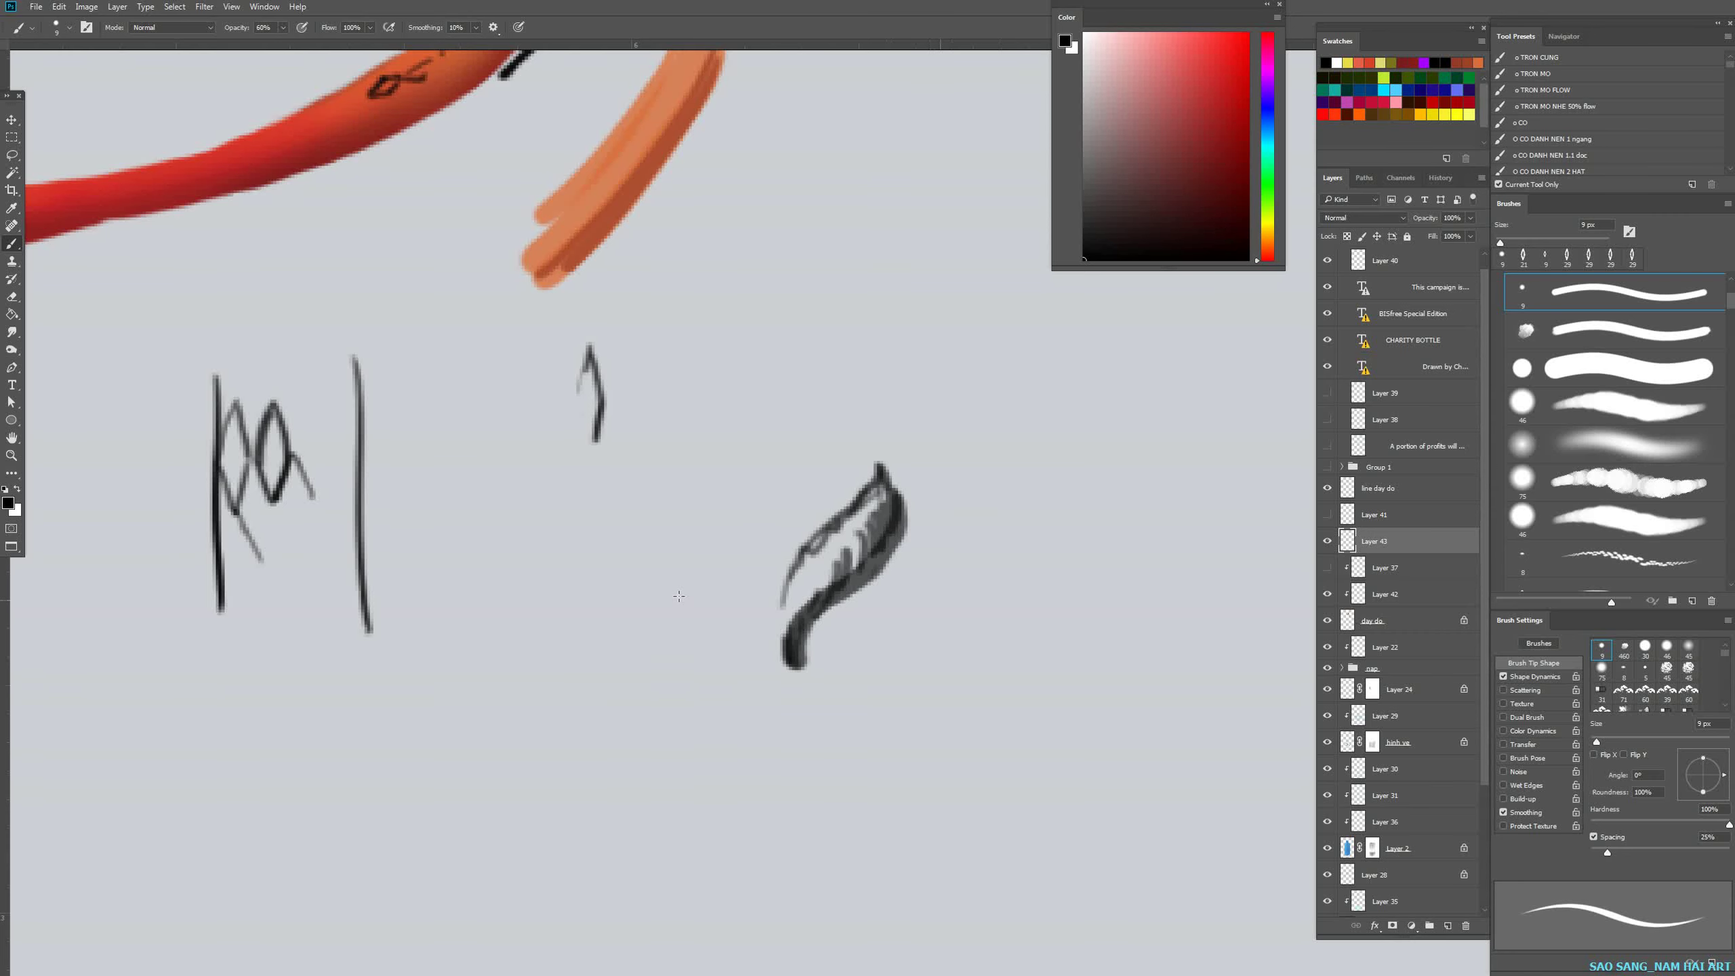
{"action": "left_click_drag", "start_coordinate": [700, 668], "coordinate": [567, 585]}
{"action": "left_click_drag", "start_coordinate": [349, 810], "coordinate": [449, 670]}
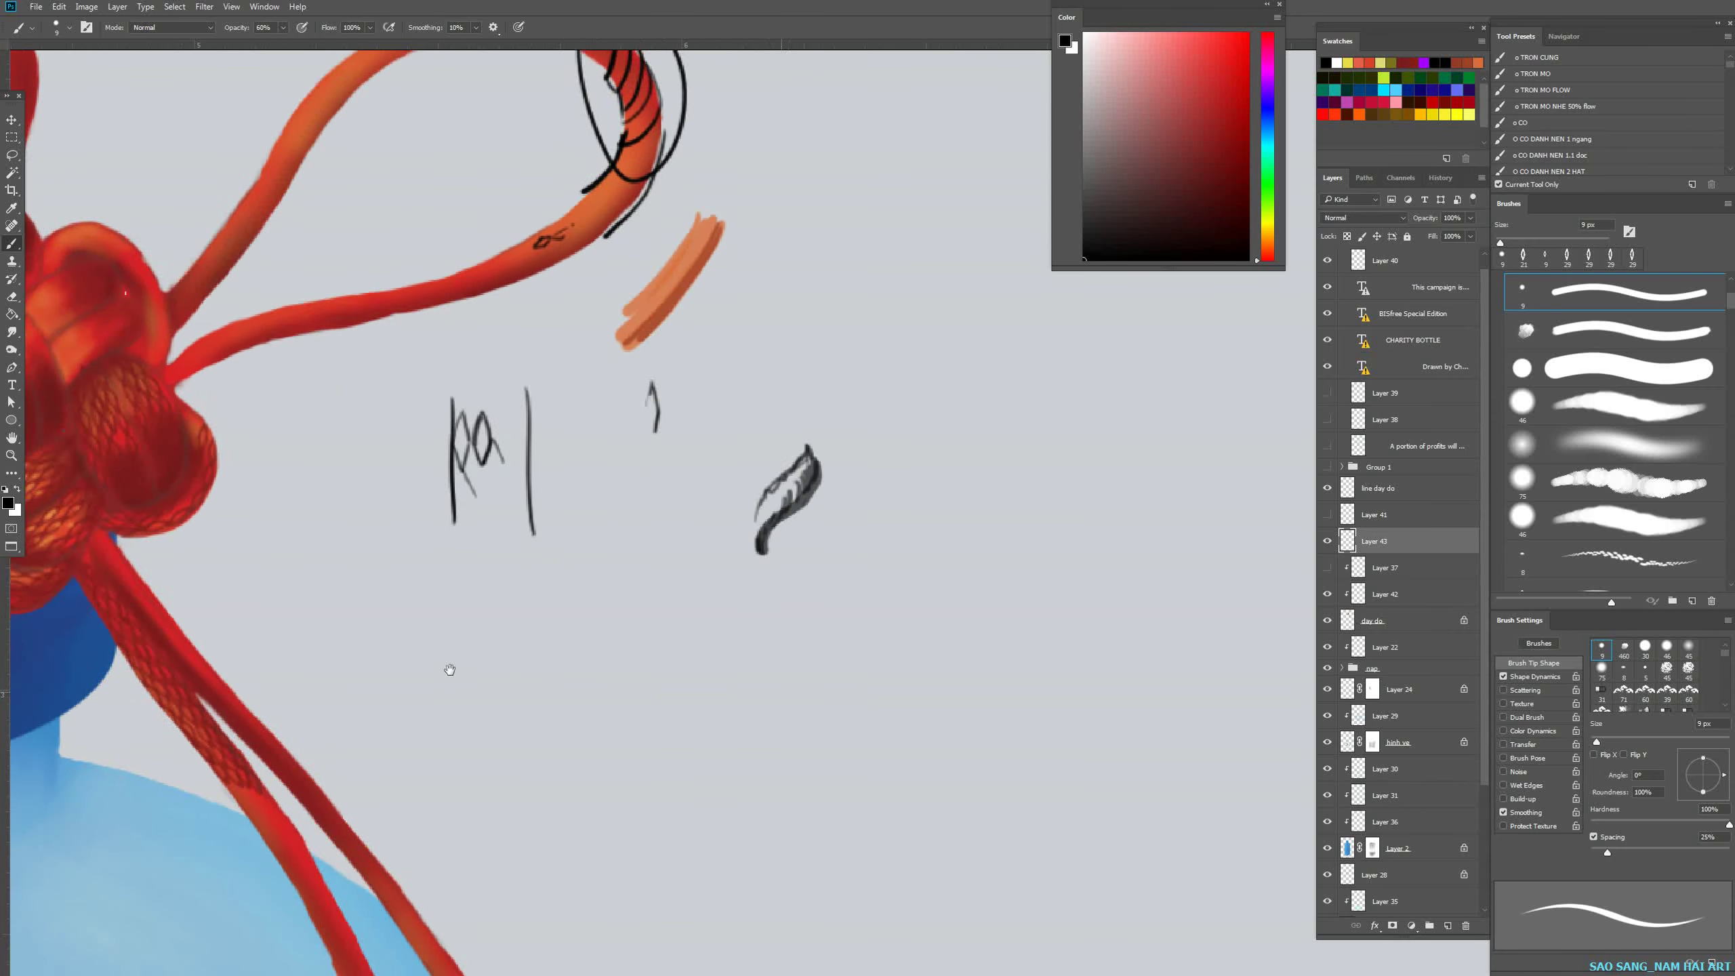
{"action": "left_click_drag", "start_coordinate": [893, 643], "coordinate": [752, 612]}
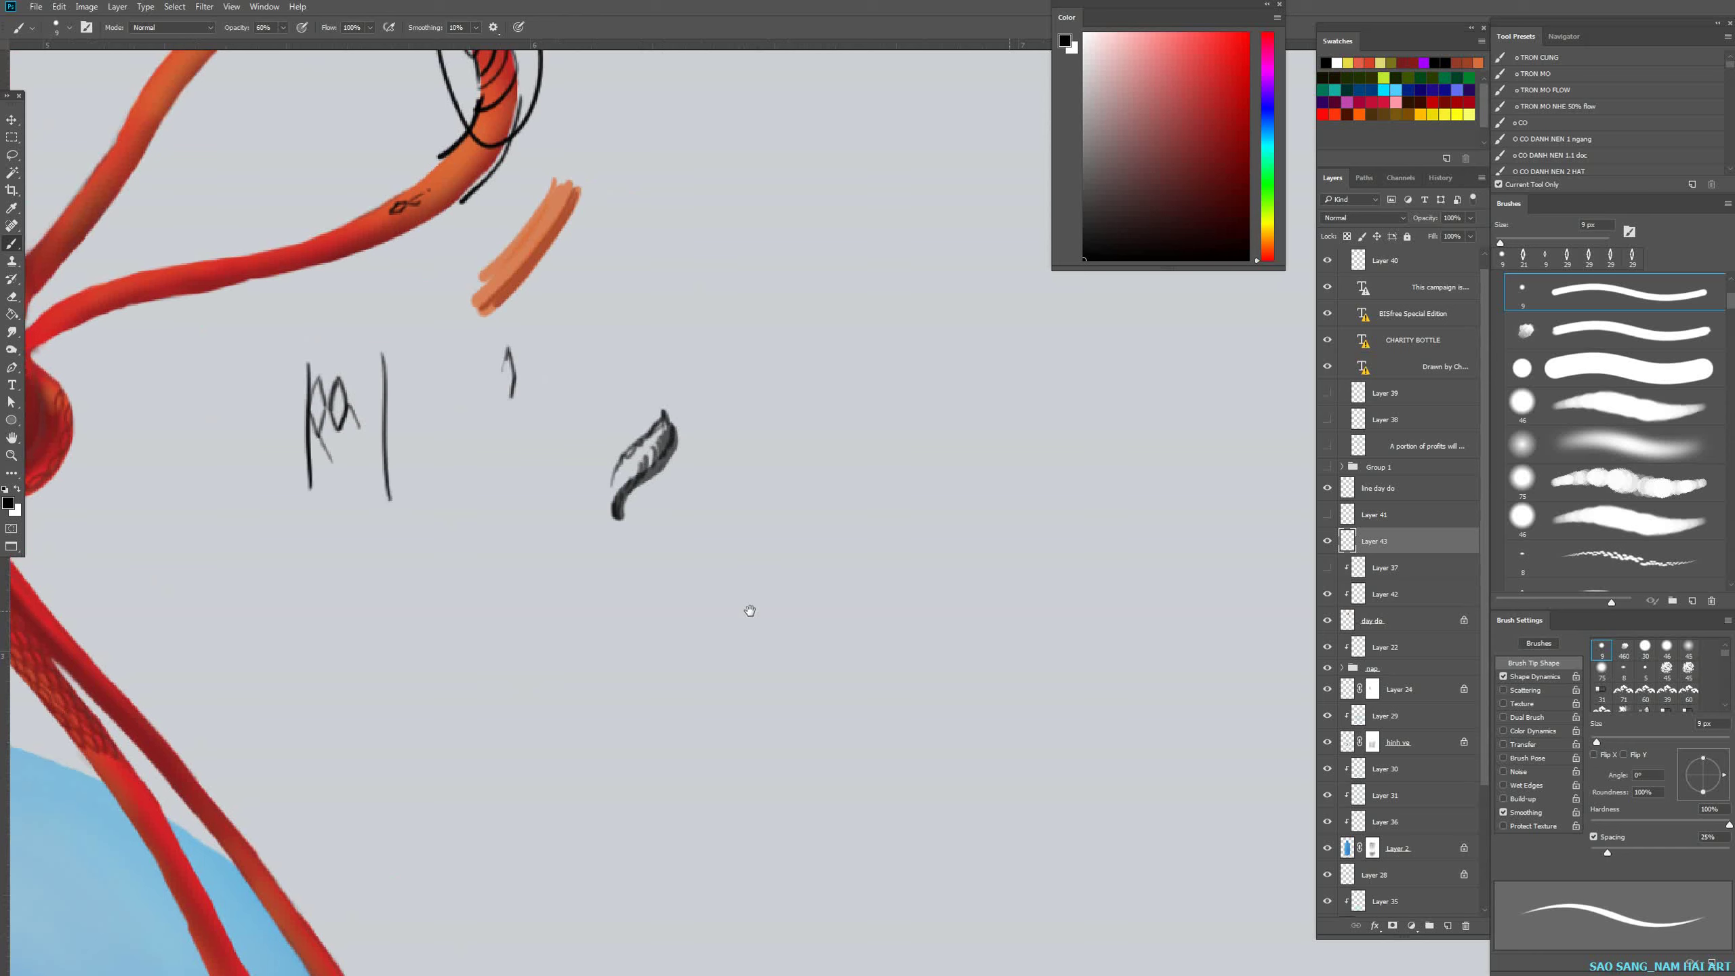
{"action": "right_click", "coordinate": [9, 248]}
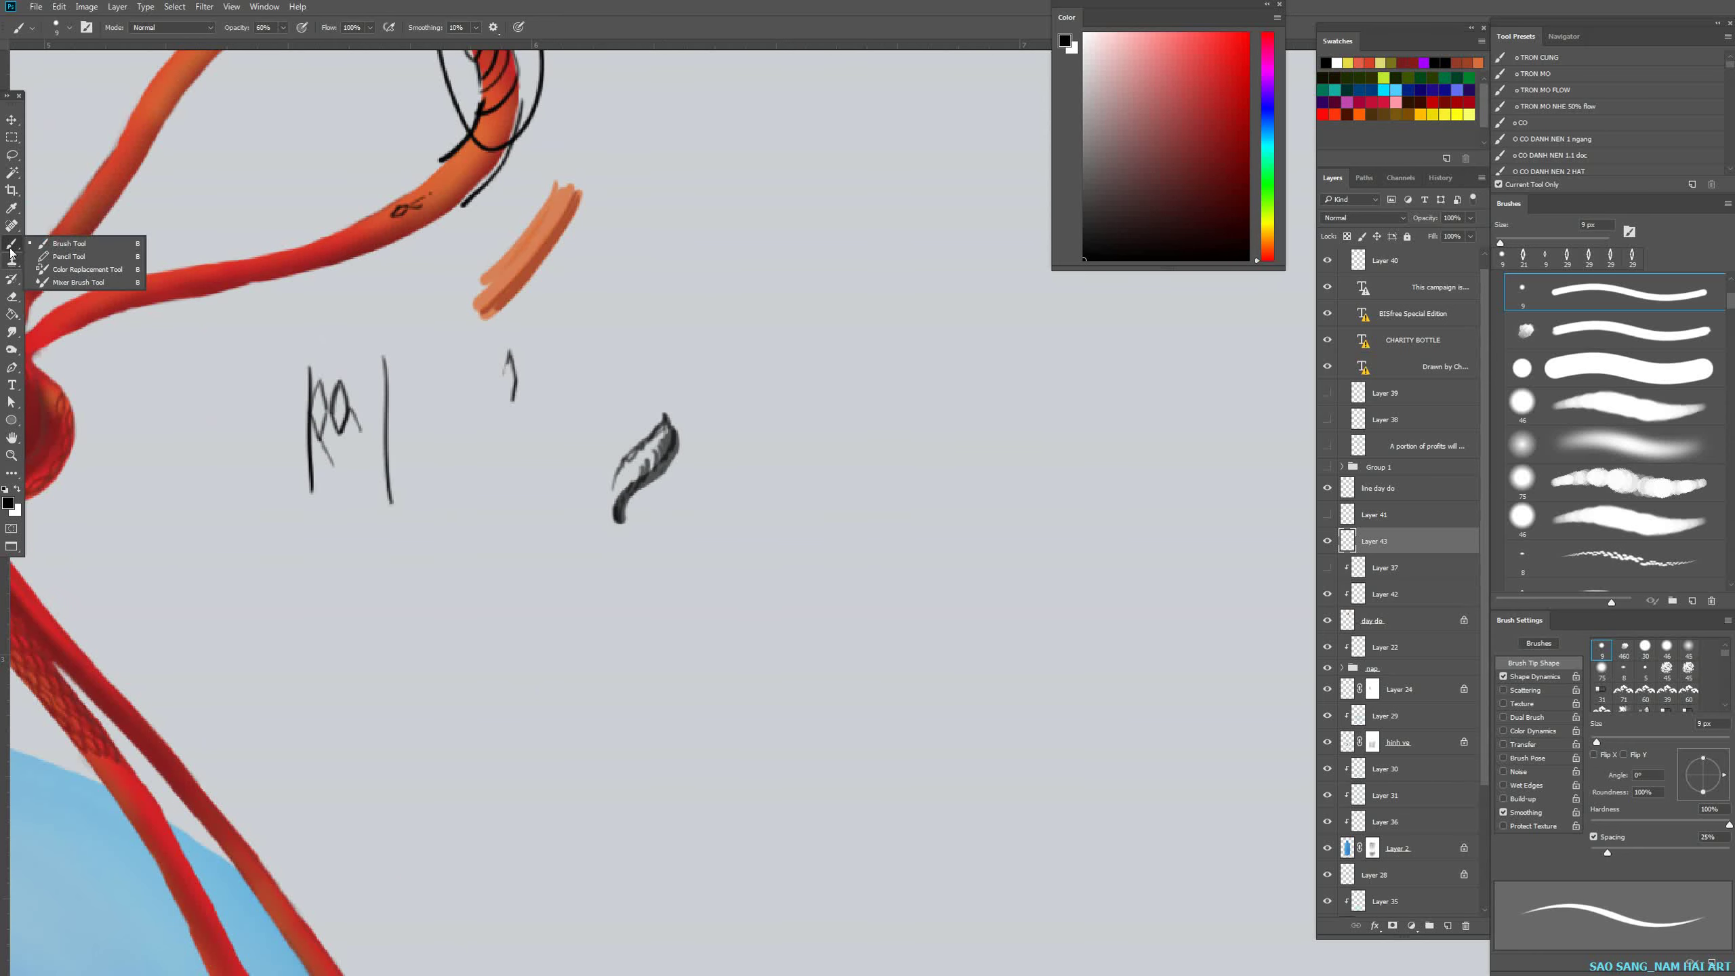
{"action": "left_click", "coordinate": [85, 282]}
{"action": "scroll", "coordinate": [848, 427], "scroll_direction": "up", "scroll_amount": 3}
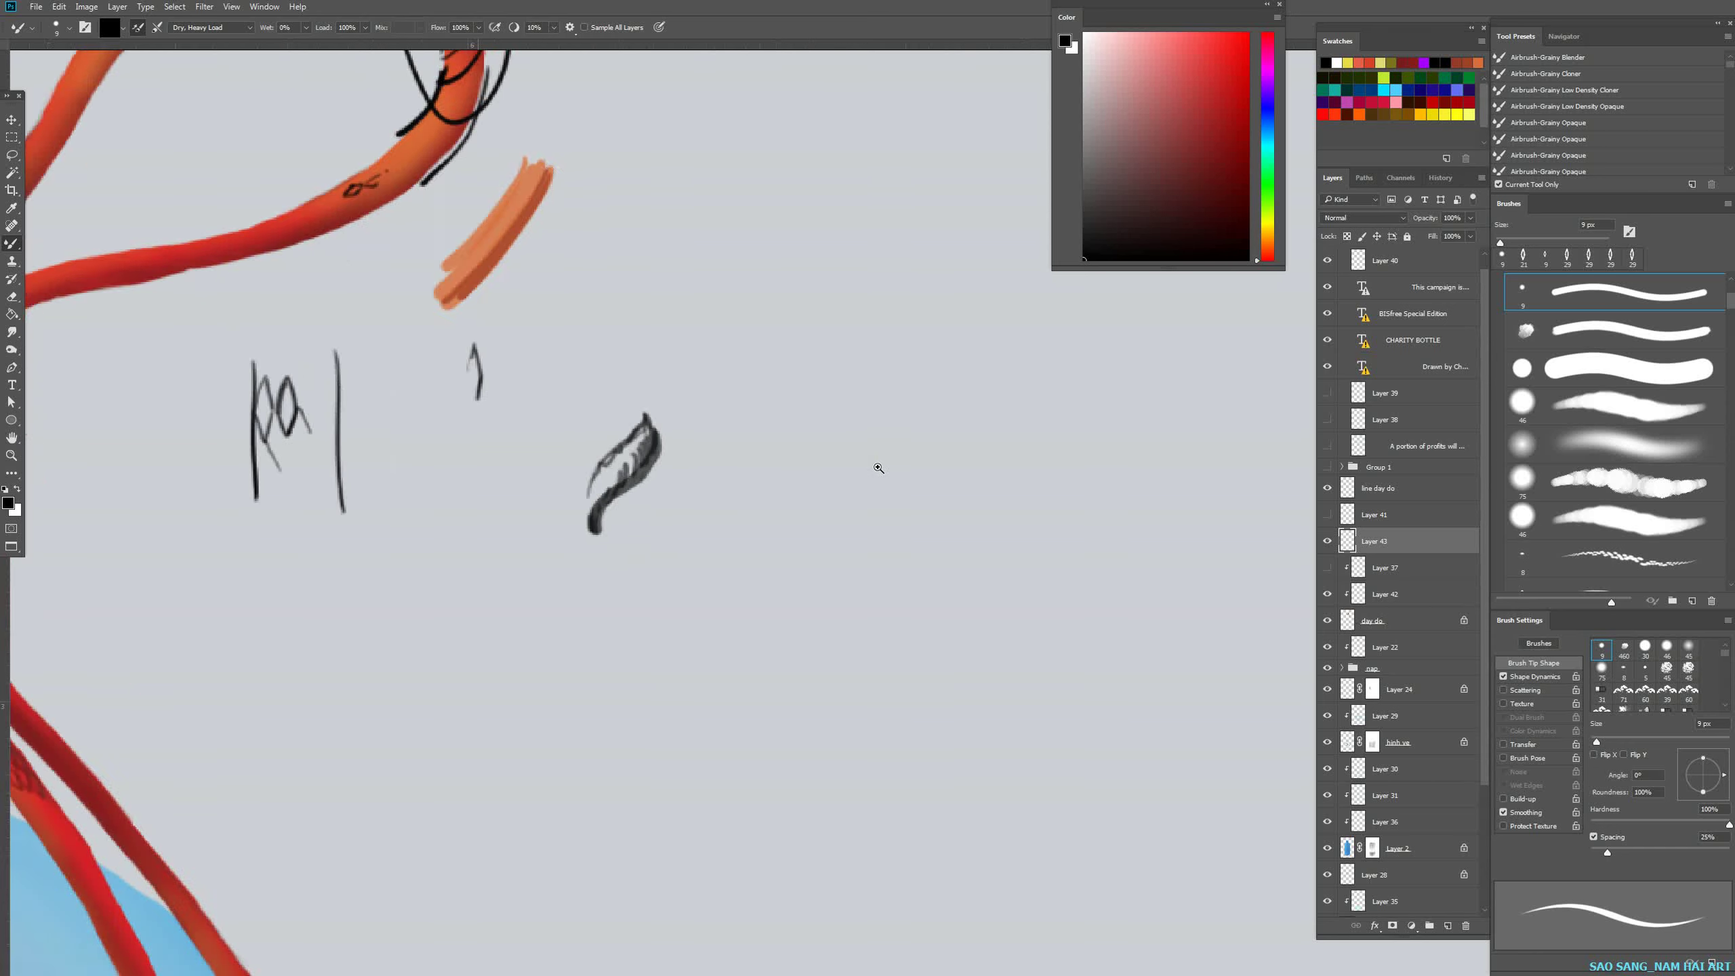
{"action": "key", "text": "x"}
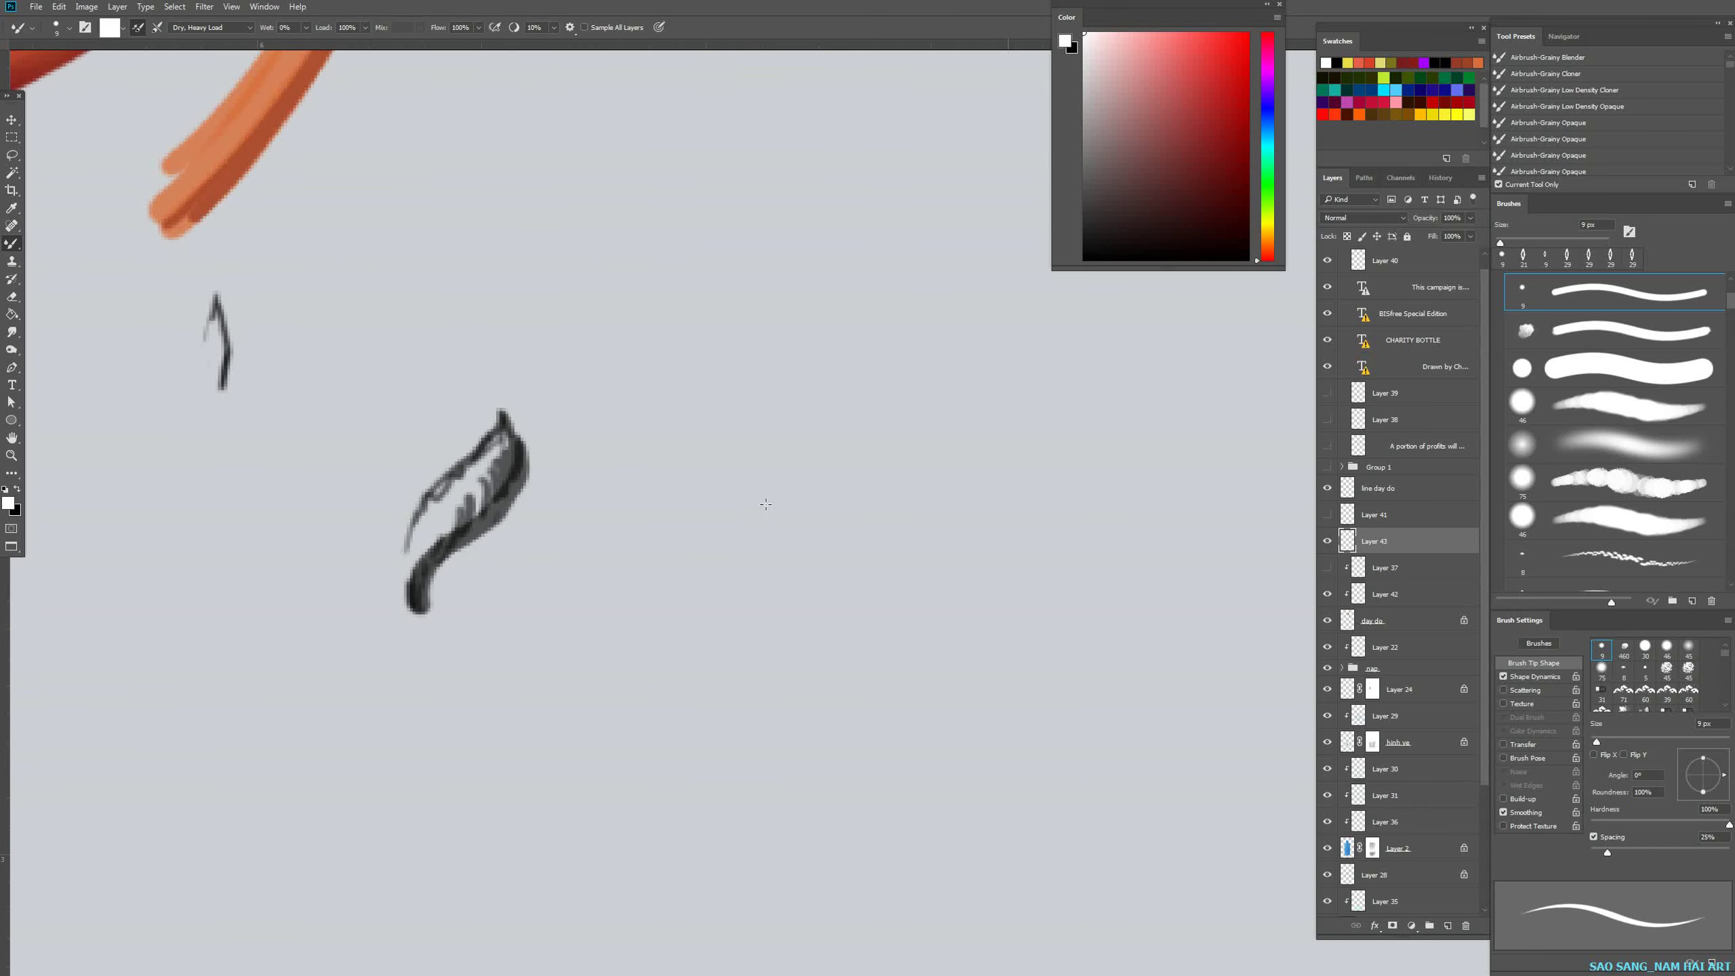
{"action": "left_click_drag", "start_coordinate": [495, 505], "coordinate": [527, 839]}
{"action": "left_click", "coordinate": [207, 289], "text": "alt"}
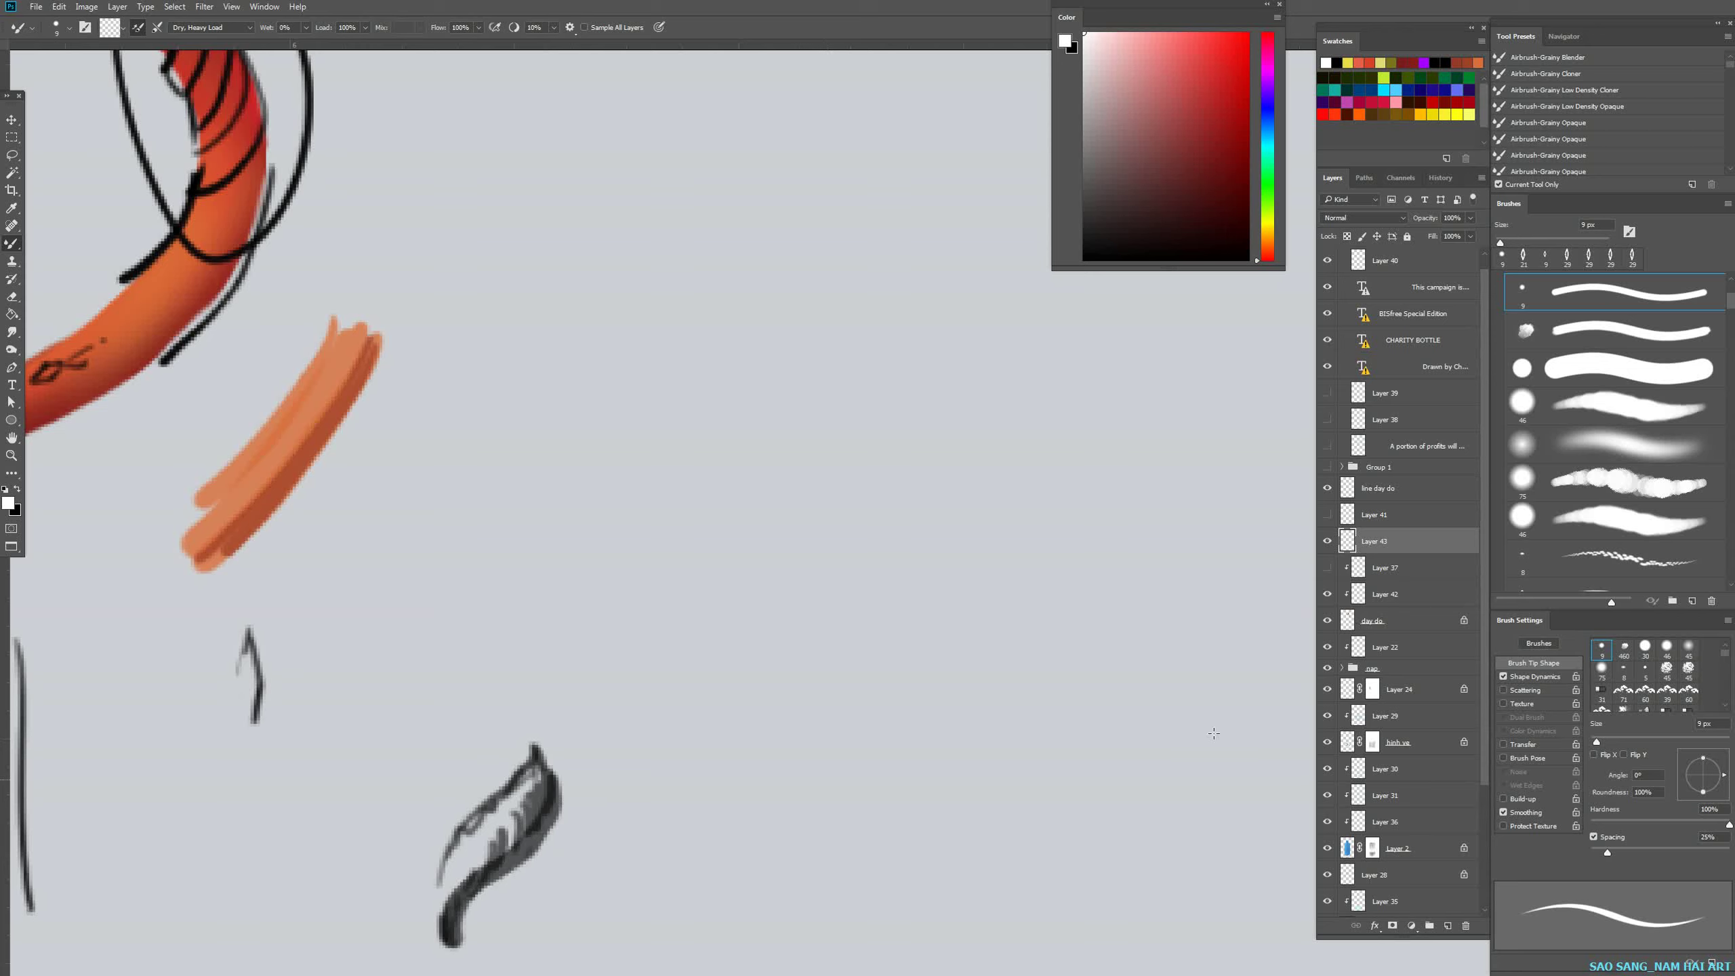
{"action": "right_click", "coordinate": [9, 243]}
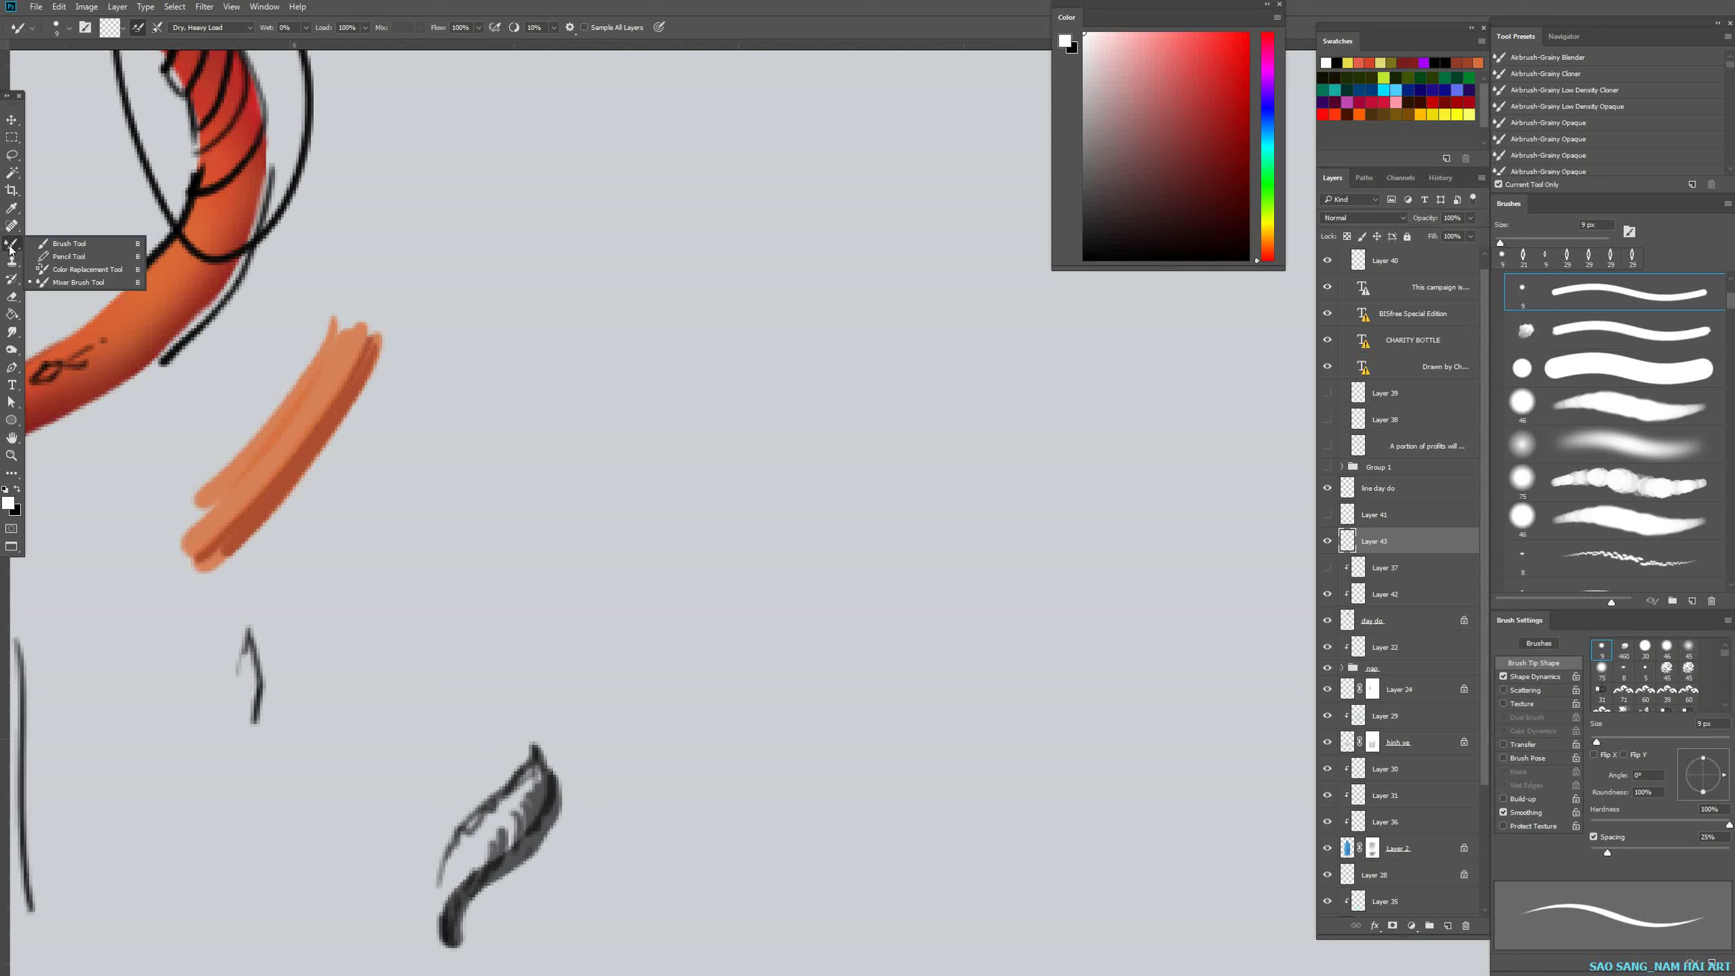
{"action": "left_click", "coordinate": [50, 245]}
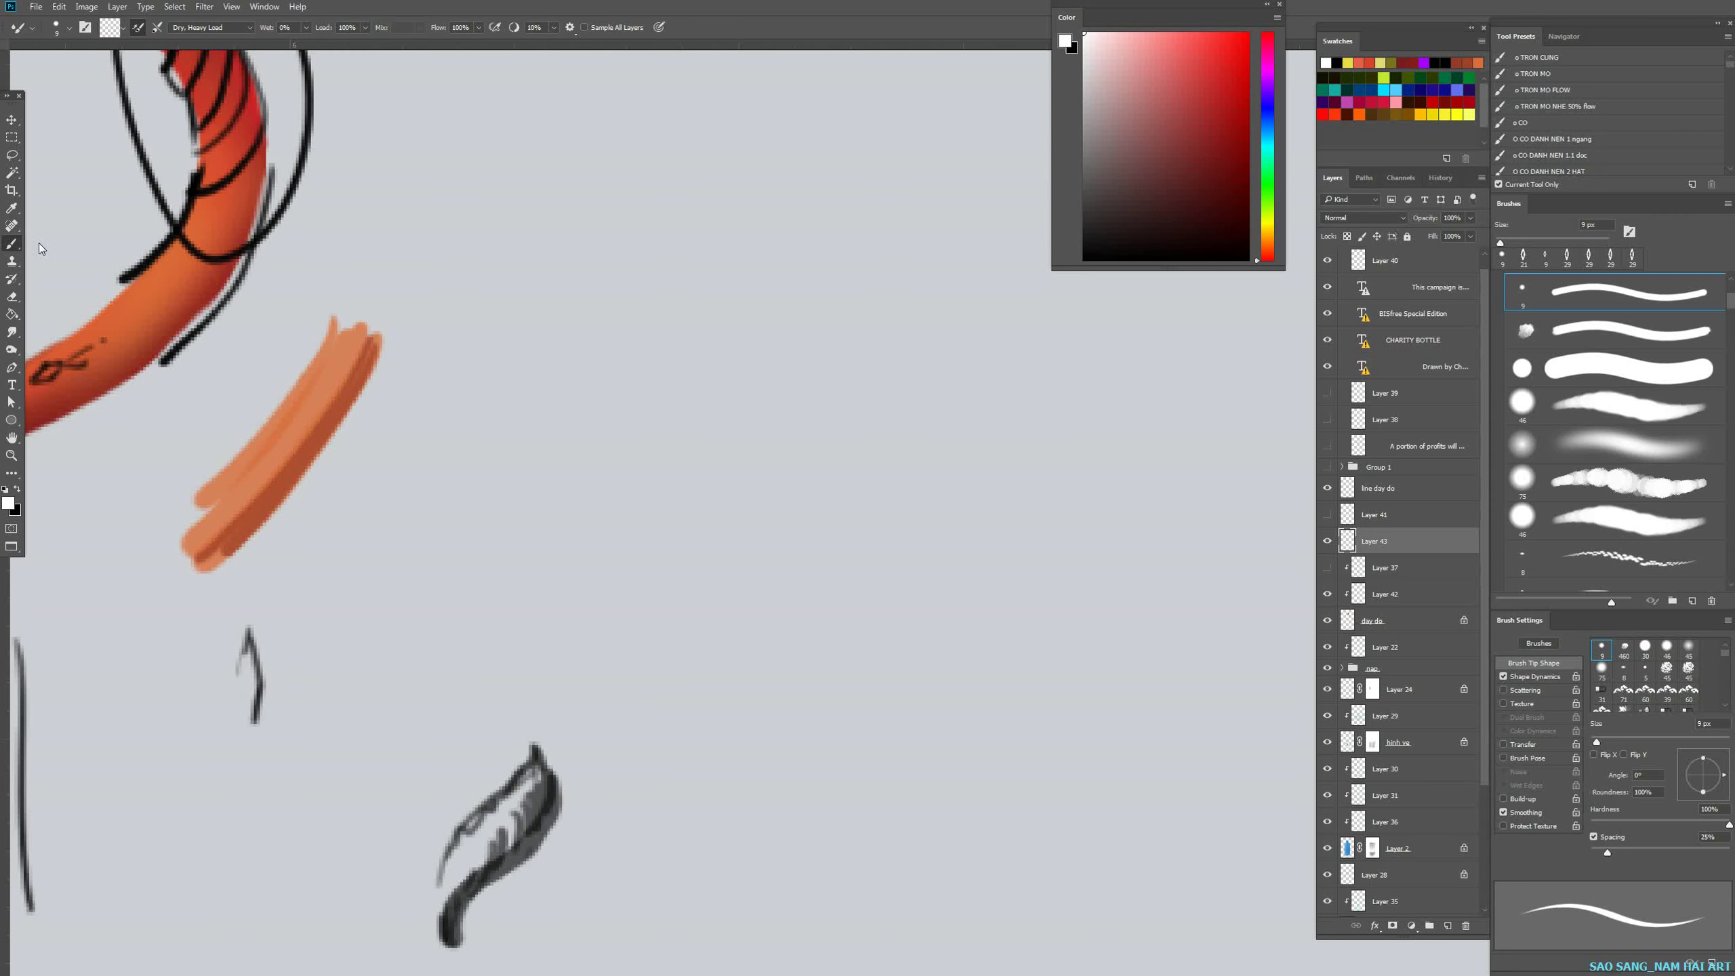
Outline an S-curved, pointed strand shape with the Lasso on the blank canvas, fill it with dark red and deselect.
{"action": "left_click", "coordinate": [12, 155]}
{"action": "left_click_drag", "start_coordinate": [822, 390], "coordinate": [851, 377]}
{"action": "left_click_drag", "start_coordinate": [865, 370], "coordinate": [724, 620]}
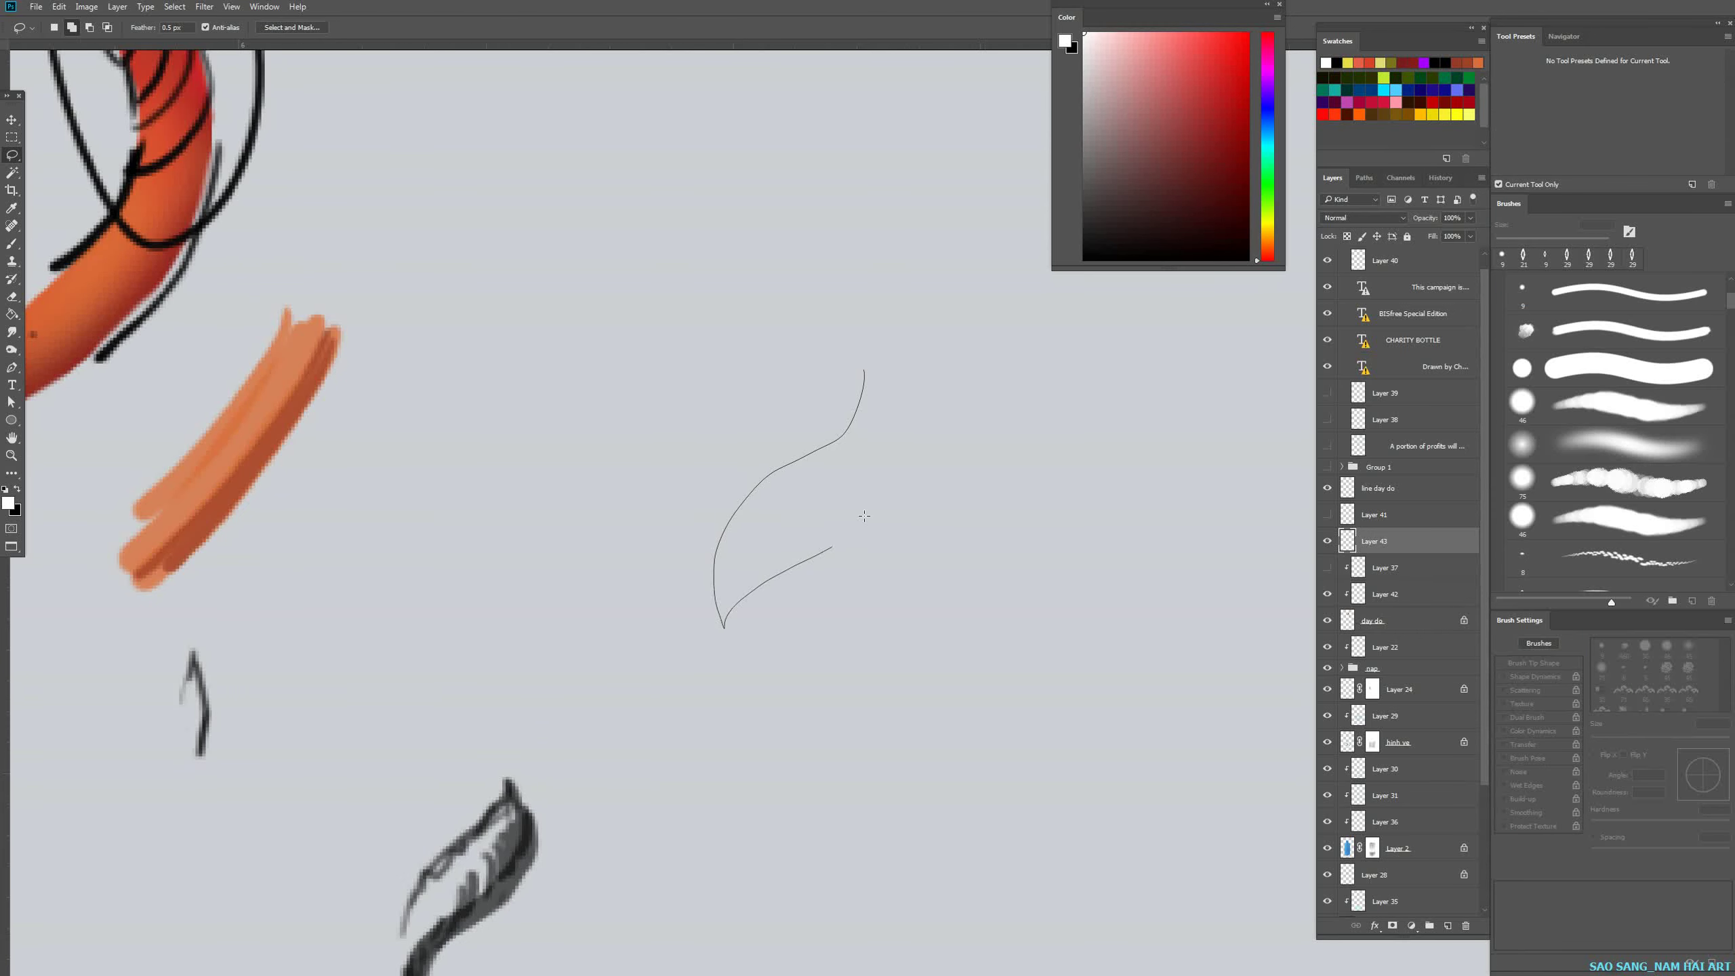
{"action": "left_click_drag", "start_coordinate": [884, 405], "coordinate": [883, 416]}
{"action": "key", "text": "alt+BackSpace"}
{"action": "left_click", "coordinate": [1203, 171]}
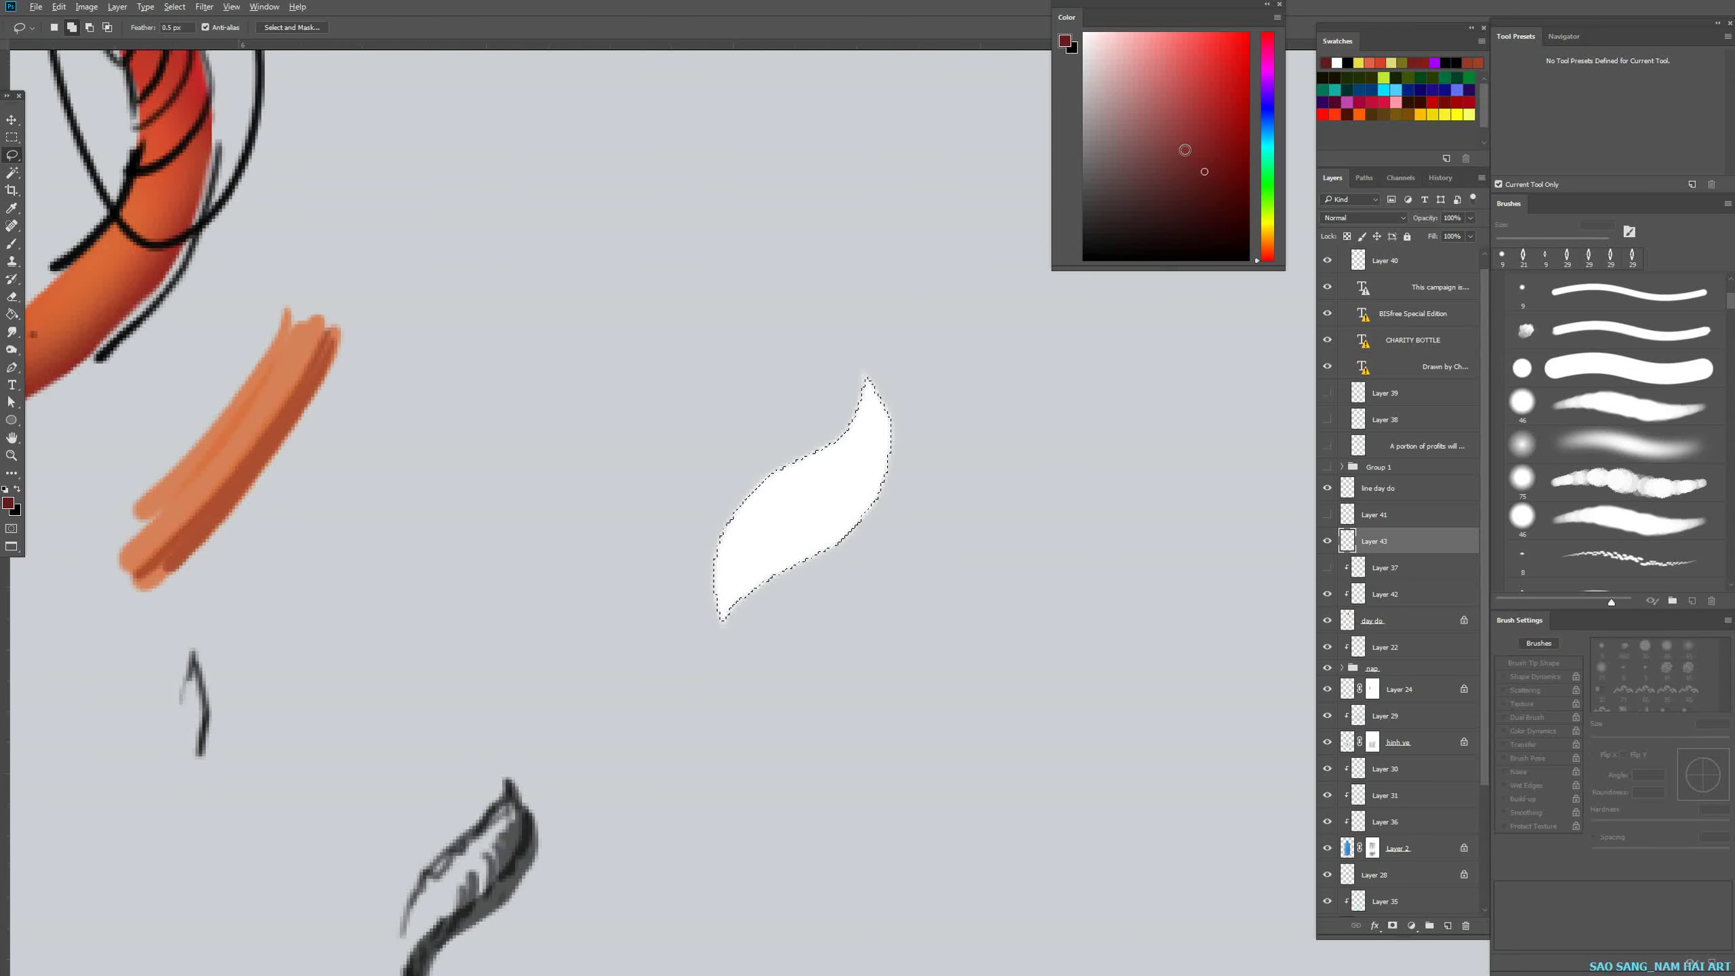
{"action": "key", "text": "alt+BackSpace"}
{"action": "key", "text": "ctrl+d"}
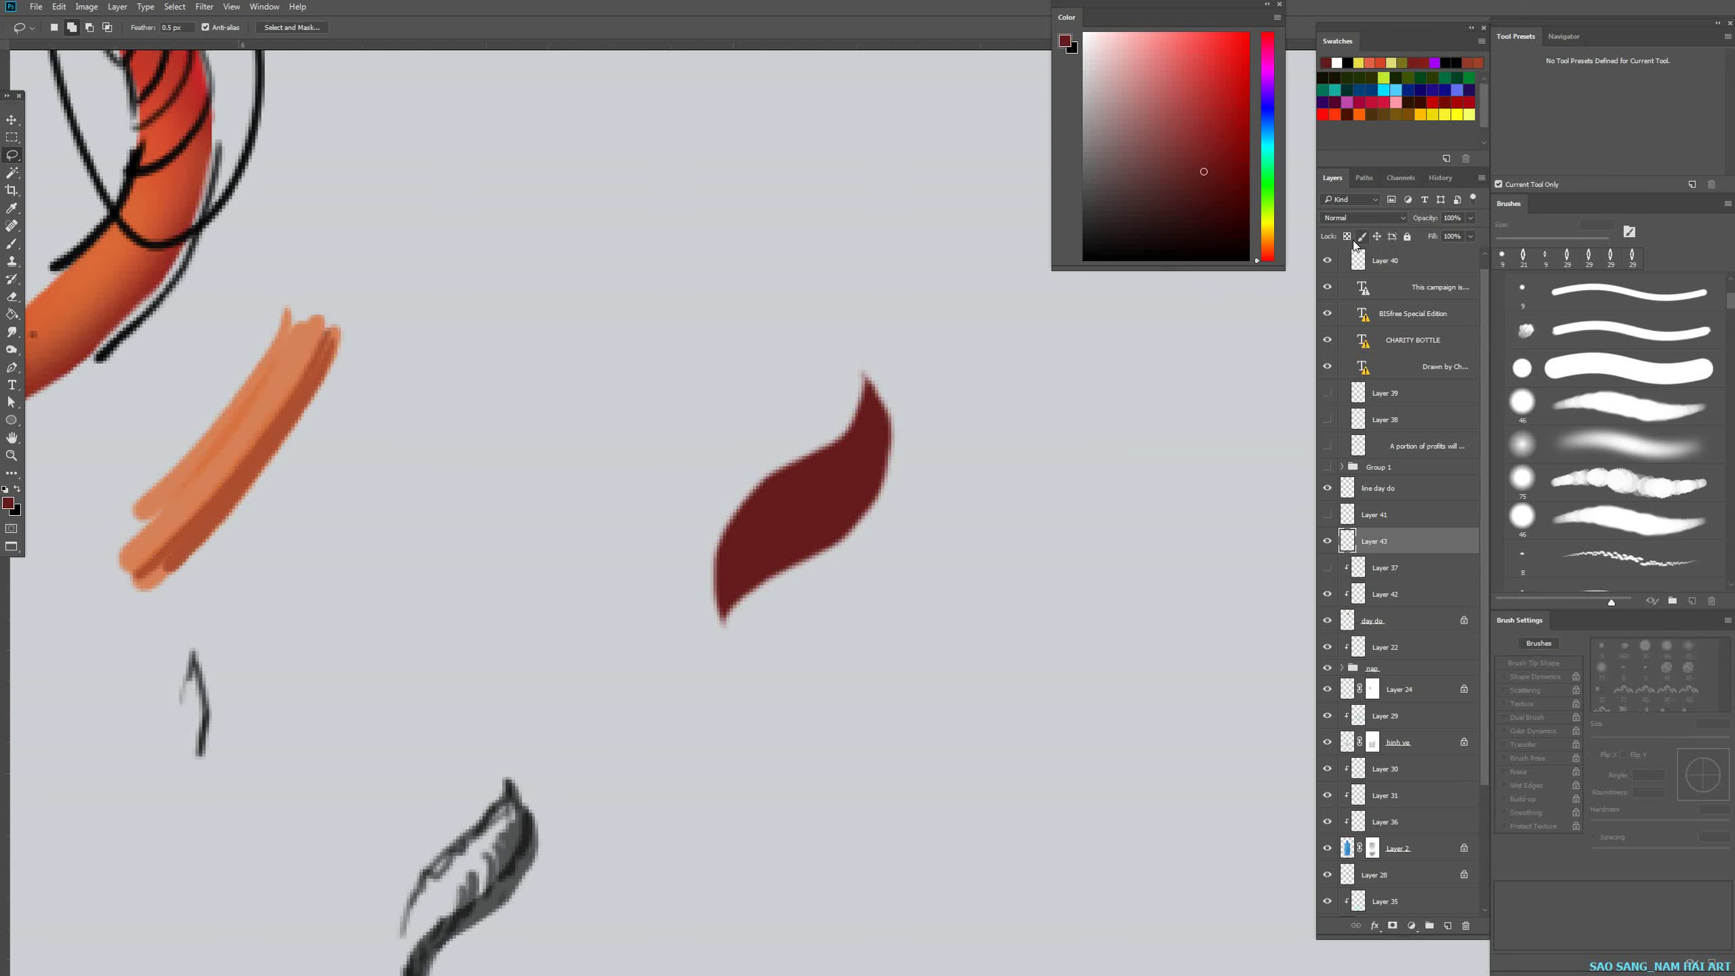
Lock Layer 43's transparent pixels and brush a sampled brownish orange inside the dark red strand shape.
{"action": "left_click", "coordinate": [1348, 237]}
{"action": "key", "text": "b"}
{"action": "mouse_move", "coordinate": [690, 481]}
{"action": "left_mouse_down"}
{"action": "mouse_move", "coordinate": [728, 561]}
{"action": "mouse_move", "coordinate": [748, 531]}
{"action": "mouse_move", "coordinate": [793, 529]}
{"action": "mouse_move", "coordinate": [819, 478]}
{"action": "mouse_move", "coordinate": [848, 480]}
{"action": "mouse_move", "coordinate": [782, 526]}
{"action": "mouse_move", "coordinate": [782, 490]}
{"action": "mouse_move", "coordinate": [755, 538]}
{"action": "left_mouse_up"}
{"action": "left_click", "coordinate": [286, 424], "text": "alt"}
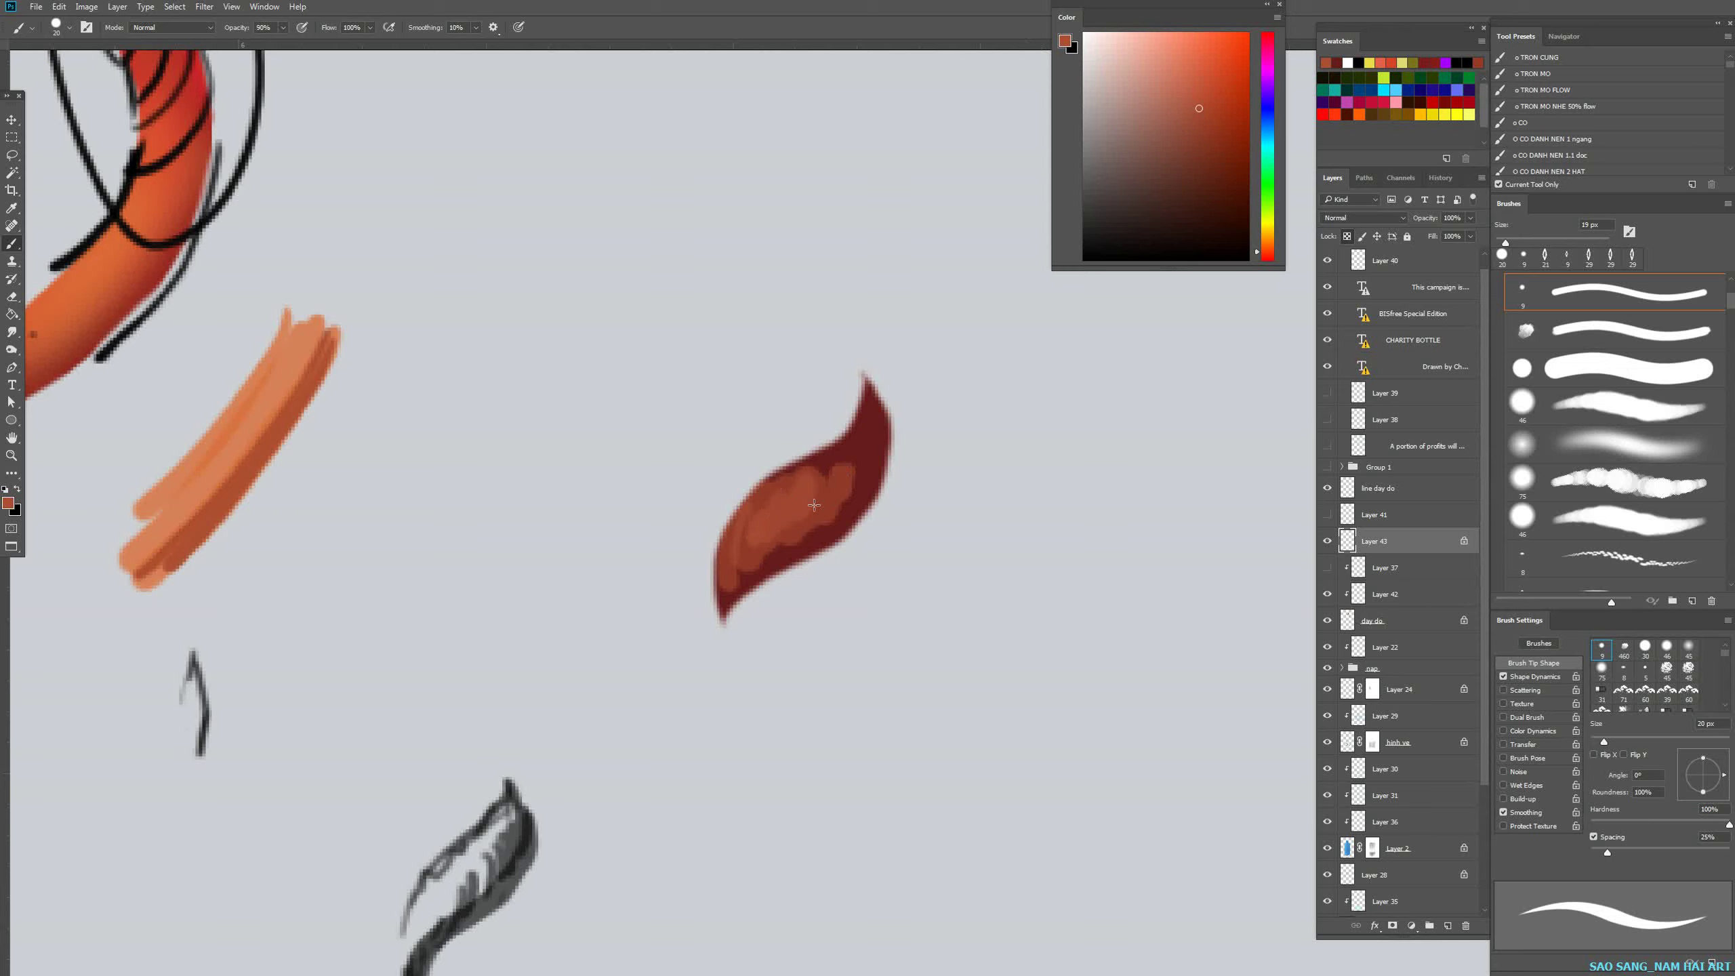
Paint lighter salmon tones in the middle of the strand shape and blend them with sampled reds at 40% and 60% opacity.
{"action": "left_click", "coordinate": [1182, 88]}
{"action": "mouse_move", "coordinate": [815, 490]}
{"action": "left_mouse_down"}
{"action": "mouse_move", "coordinate": [855, 446]}
{"action": "mouse_move", "coordinate": [850, 472]}
{"action": "mouse_move", "coordinate": [761, 529]}
{"action": "mouse_move", "coordinate": [854, 453]}
{"action": "mouse_move", "coordinate": [753, 578]}
{"action": "left_mouse_up"}
{"action": "key", "text": "4"}
{"action": "left_click", "coordinate": [885, 413], "text": "alt"}
{"action": "left_click", "coordinate": [879, 436], "text": "alt"}
{"action": "key", "text": "6"}
{"action": "left_click", "coordinate": [846, 476], "text": "alt"}
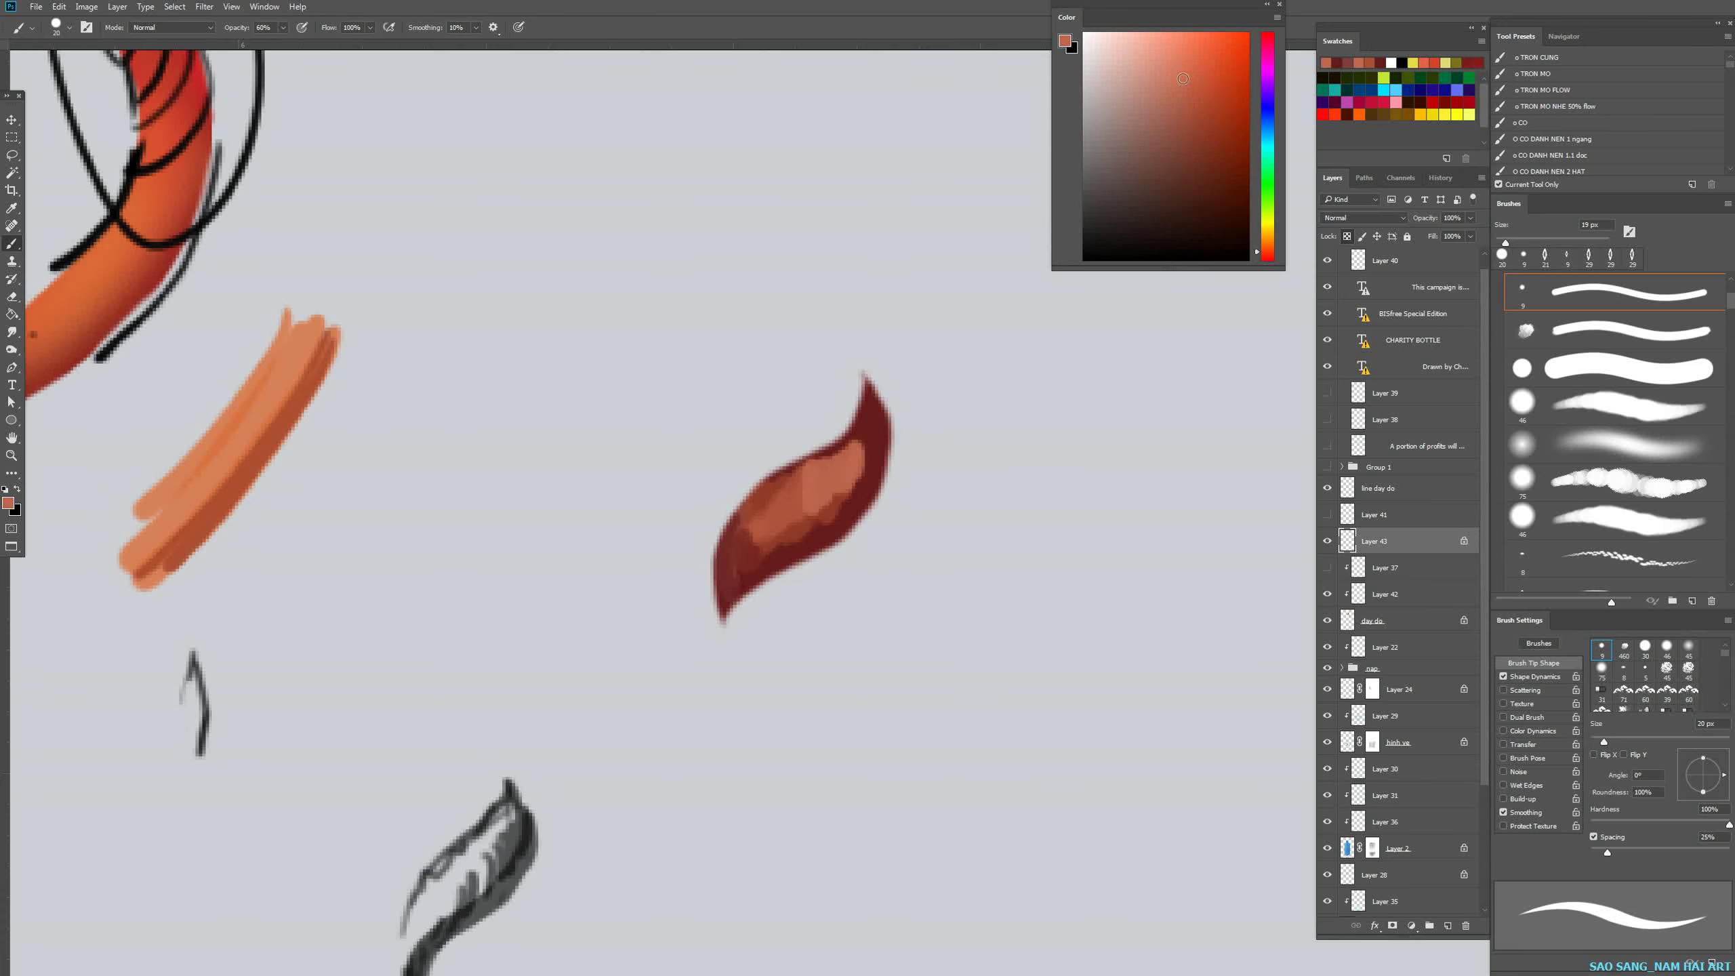
Paint a light yellow-orange highlight along the strand shape's centre and soften it with a sampled reddish brown.
{"action": "left_click", "coordinate": [1177, 68]}
{"action": "left_click", "coordinate": [1269, 236]}
{"action": "left_click_drag", "start_coordinate": [763, 520], "coordinate": [847, 464]}
{"action": "left_click", "coordinate": [830, 495], "text": "alt"}
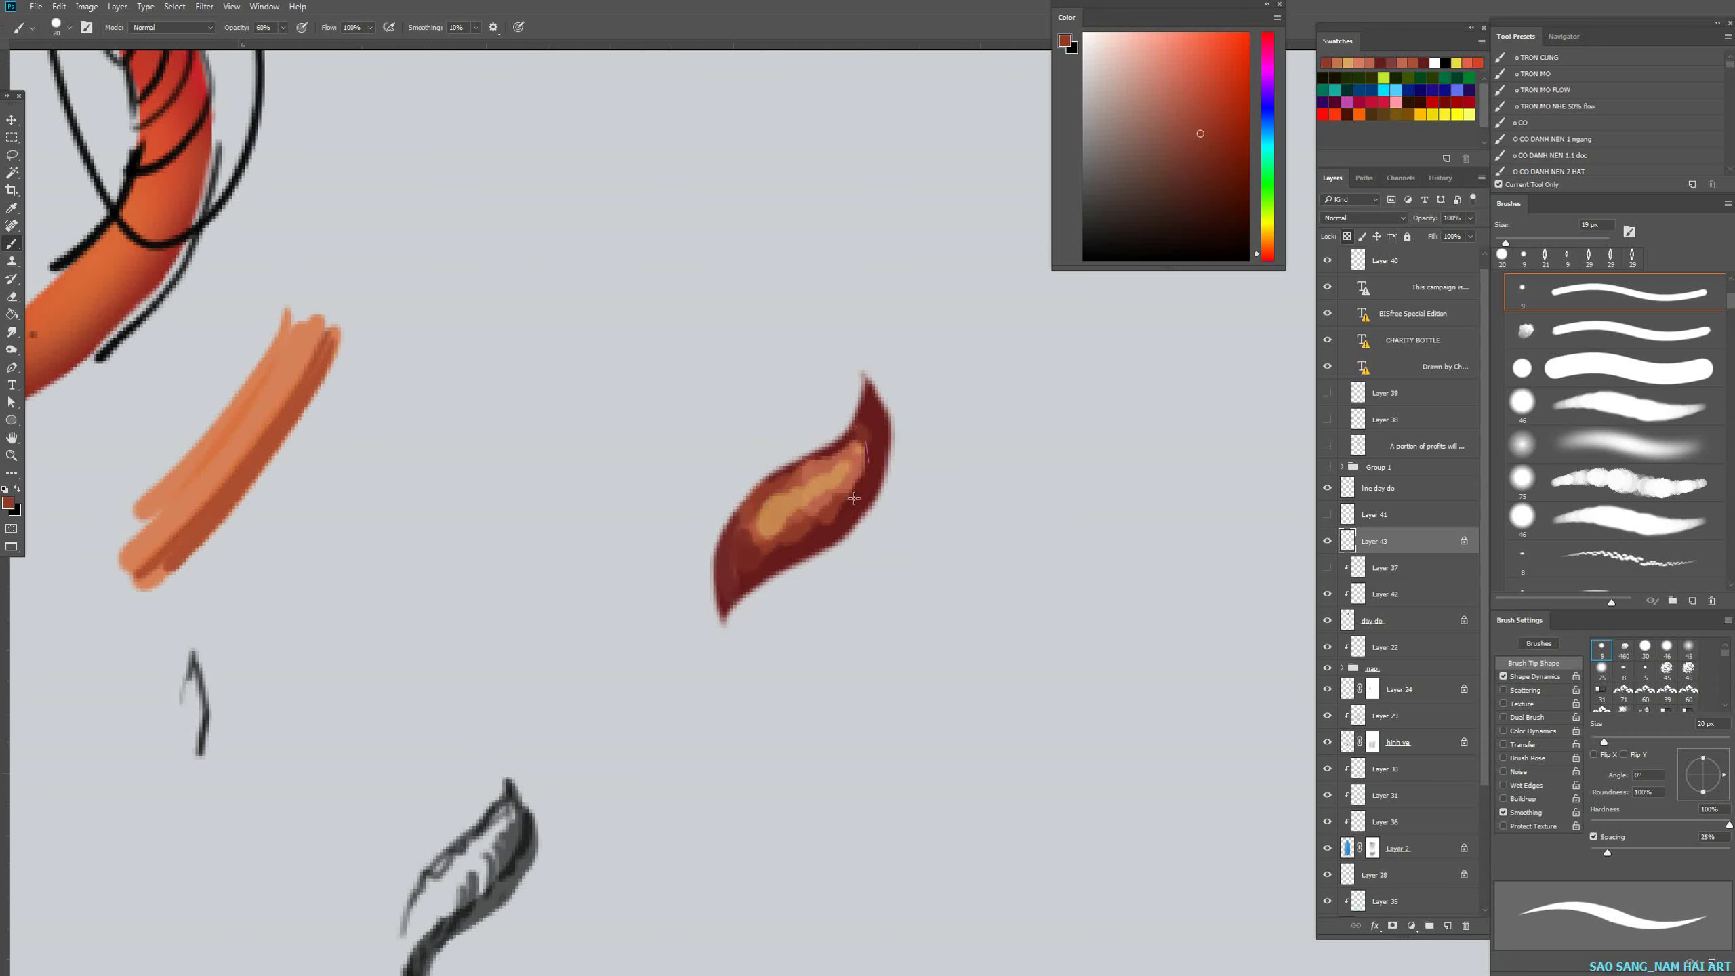
{"action": "left_click_drag", "start_coordinate": [842, 489], "coordinate": [745, 476]}
Choose the 20 px hard round brush preset, turn off its Transfer option and set its spacing to 1%.
{"action": "scroll", "coordinate": [907, 525], "scroll_direction": "up", "scroll_amount": 4}
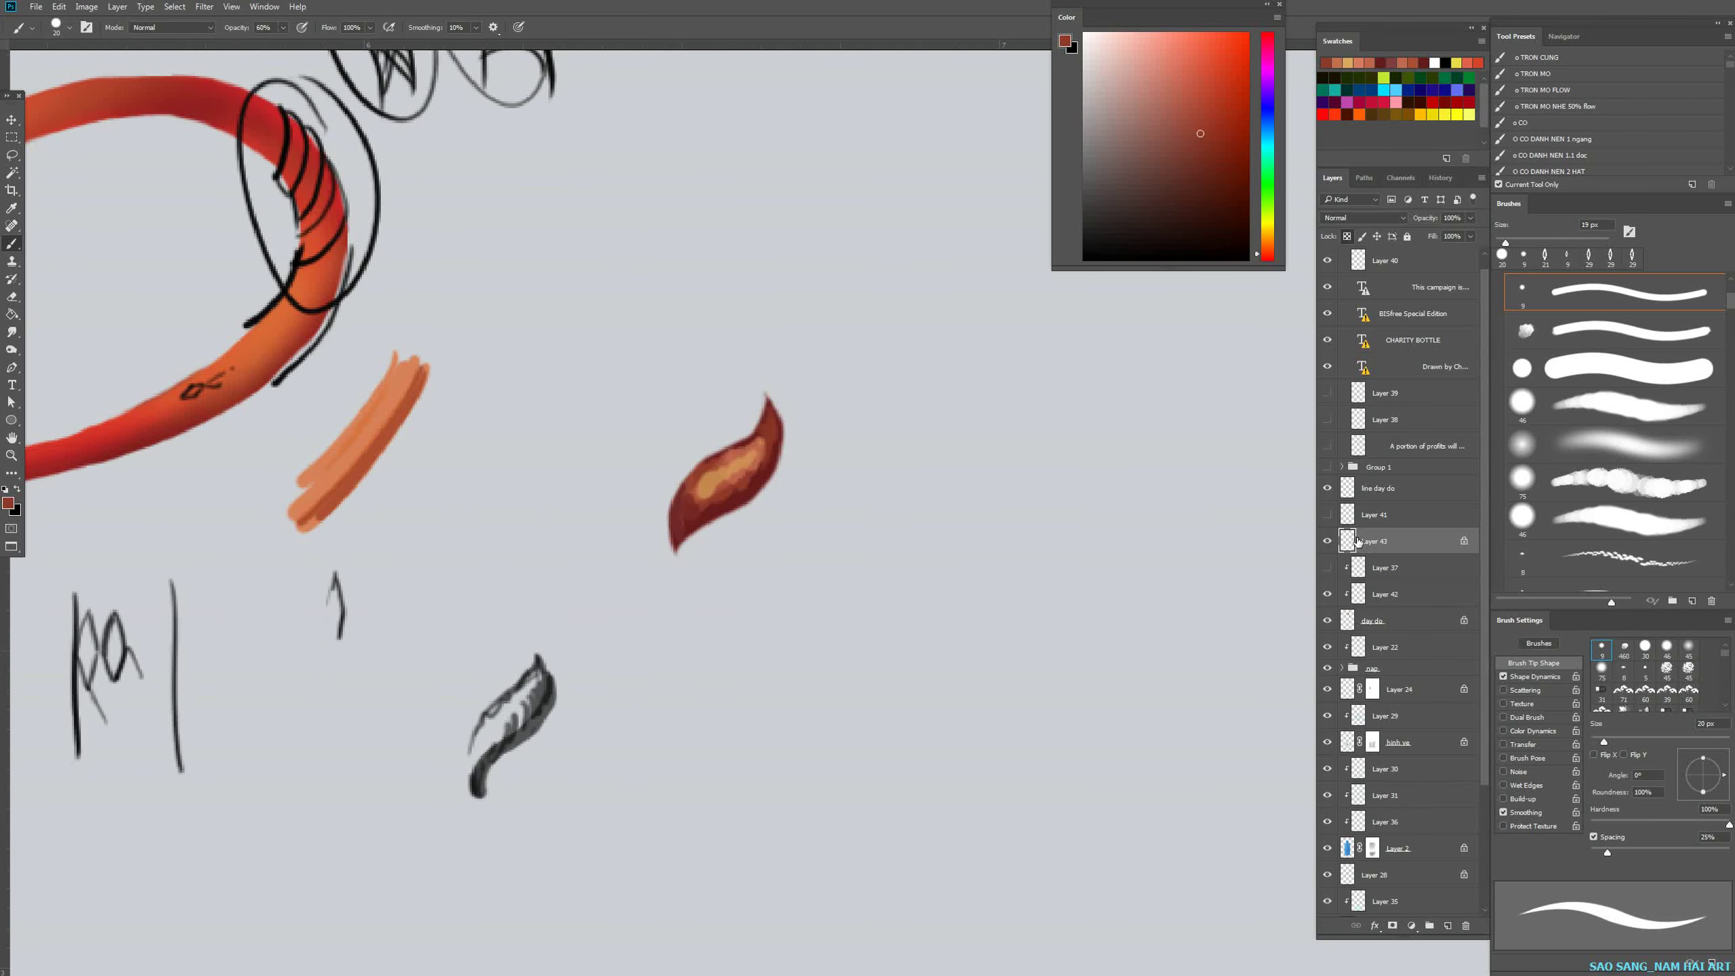
{"action": "left_click", "coordinate": [1327, 542], "text": "alt"}
{"action": "left_click", "coordinate": [1327, 541], "text": "alt"}
{"action": "right_click", "coordinate": [631, 481]}
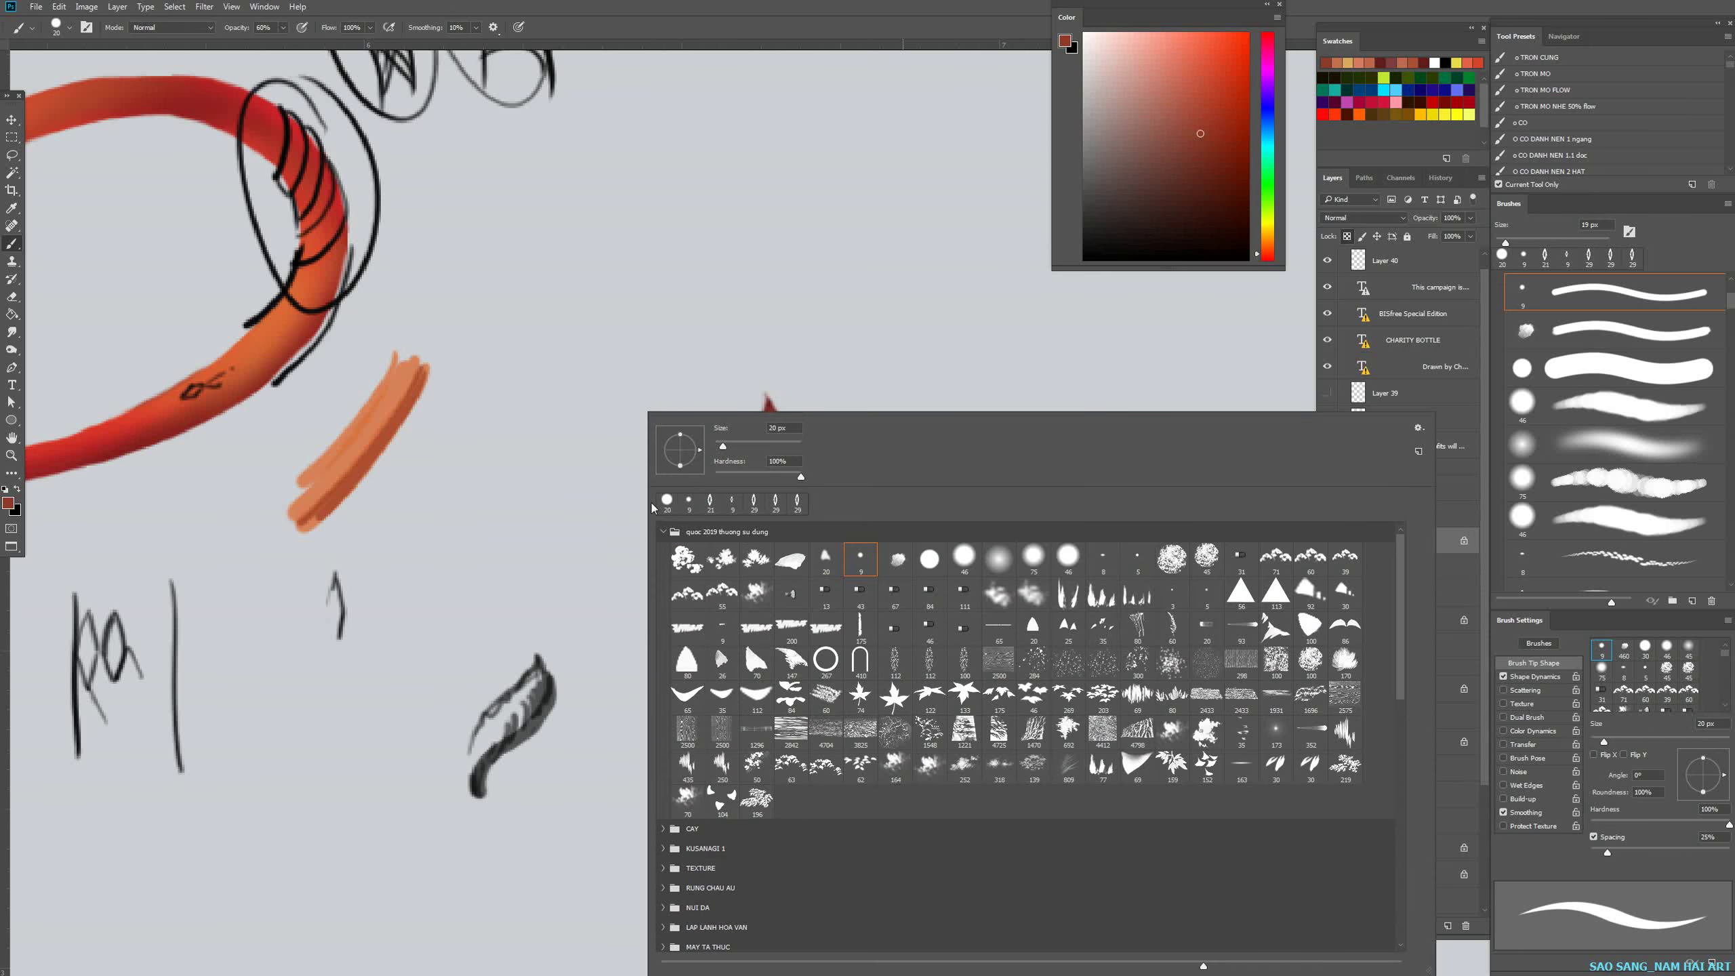
{"action": "left_click_drag", "start_coordinate": [937, 291], "coordinate": [988, 436]}
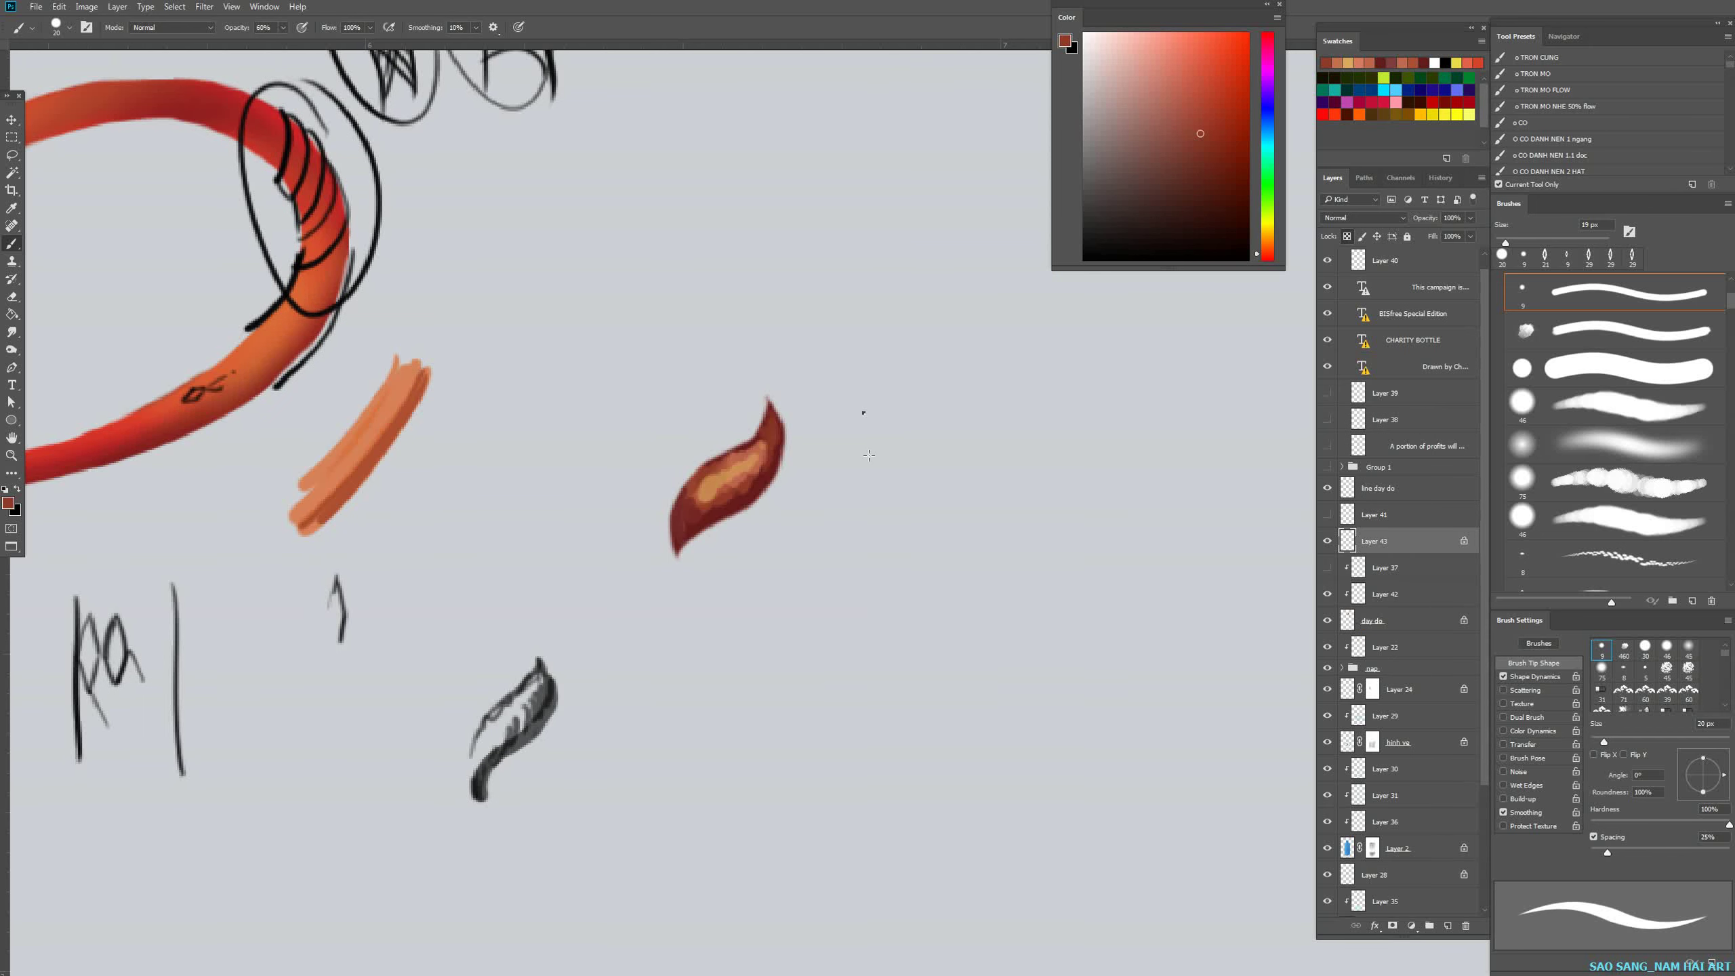
{"action": "right_click", "coordinate": [864, 413]}
{"action": "left_click", "coordinate": [1155, 563]}
{"action": "key", "text": "Return"}
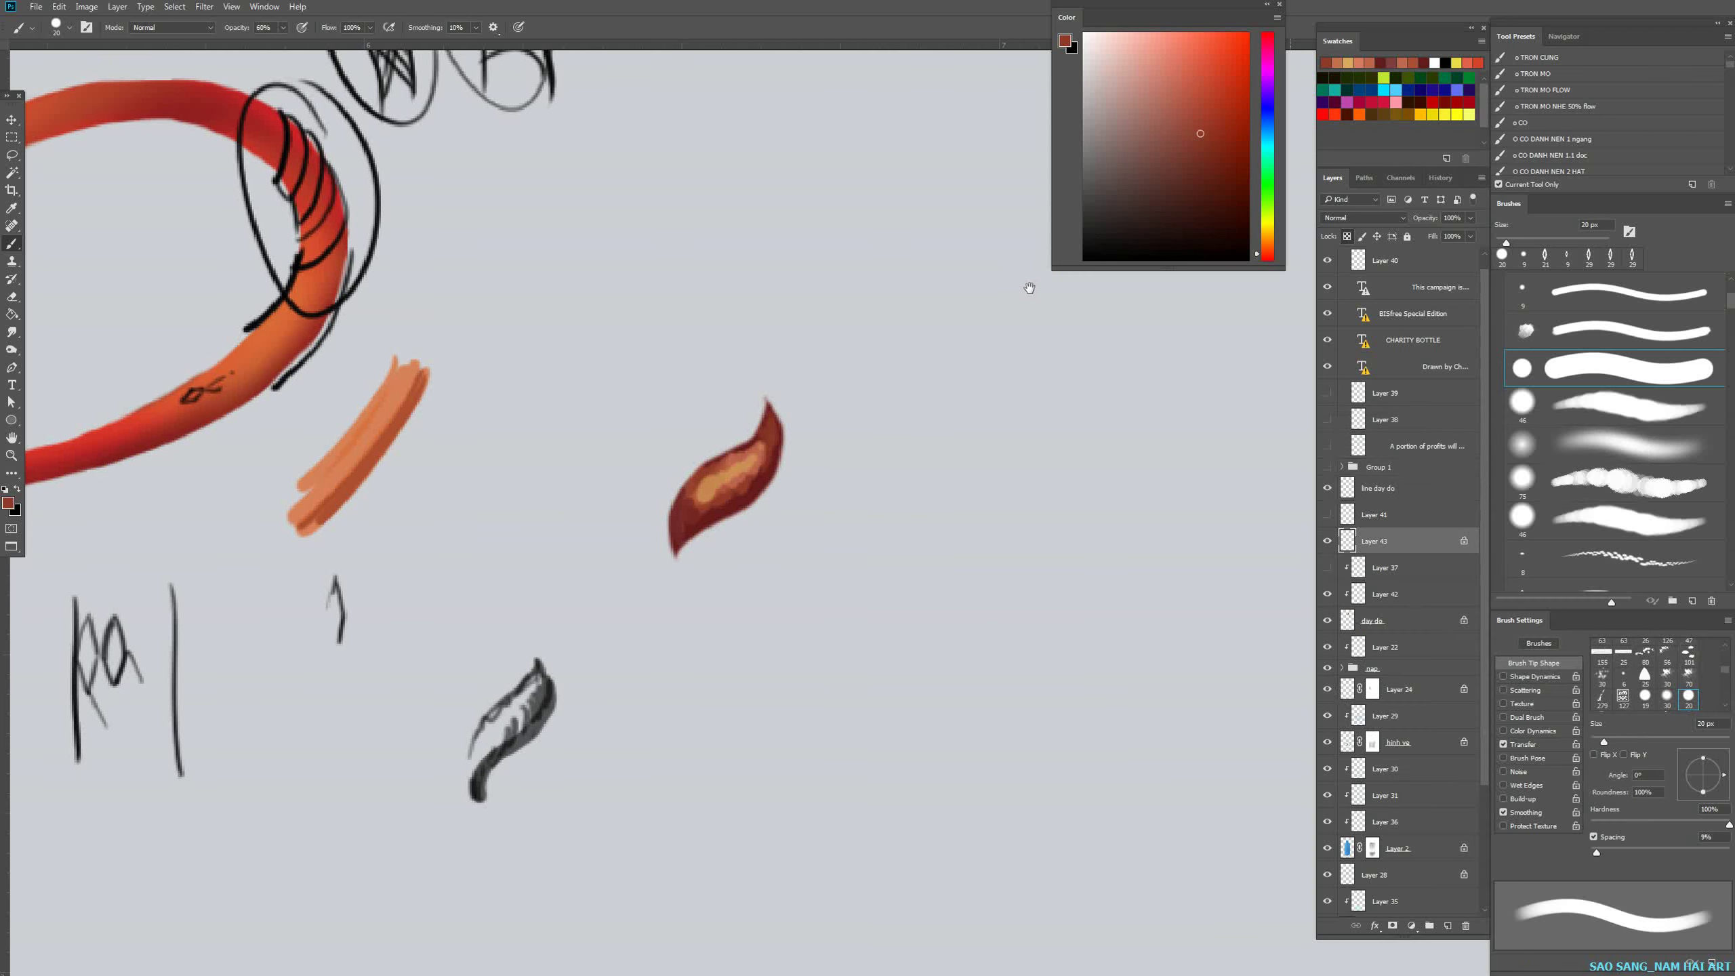
{"action": "left_click", "coordinate": [1504, 745]}
{"action": "left_click_drag", "start_coordinate": [811, 541], "coordinate": [694, 492]}
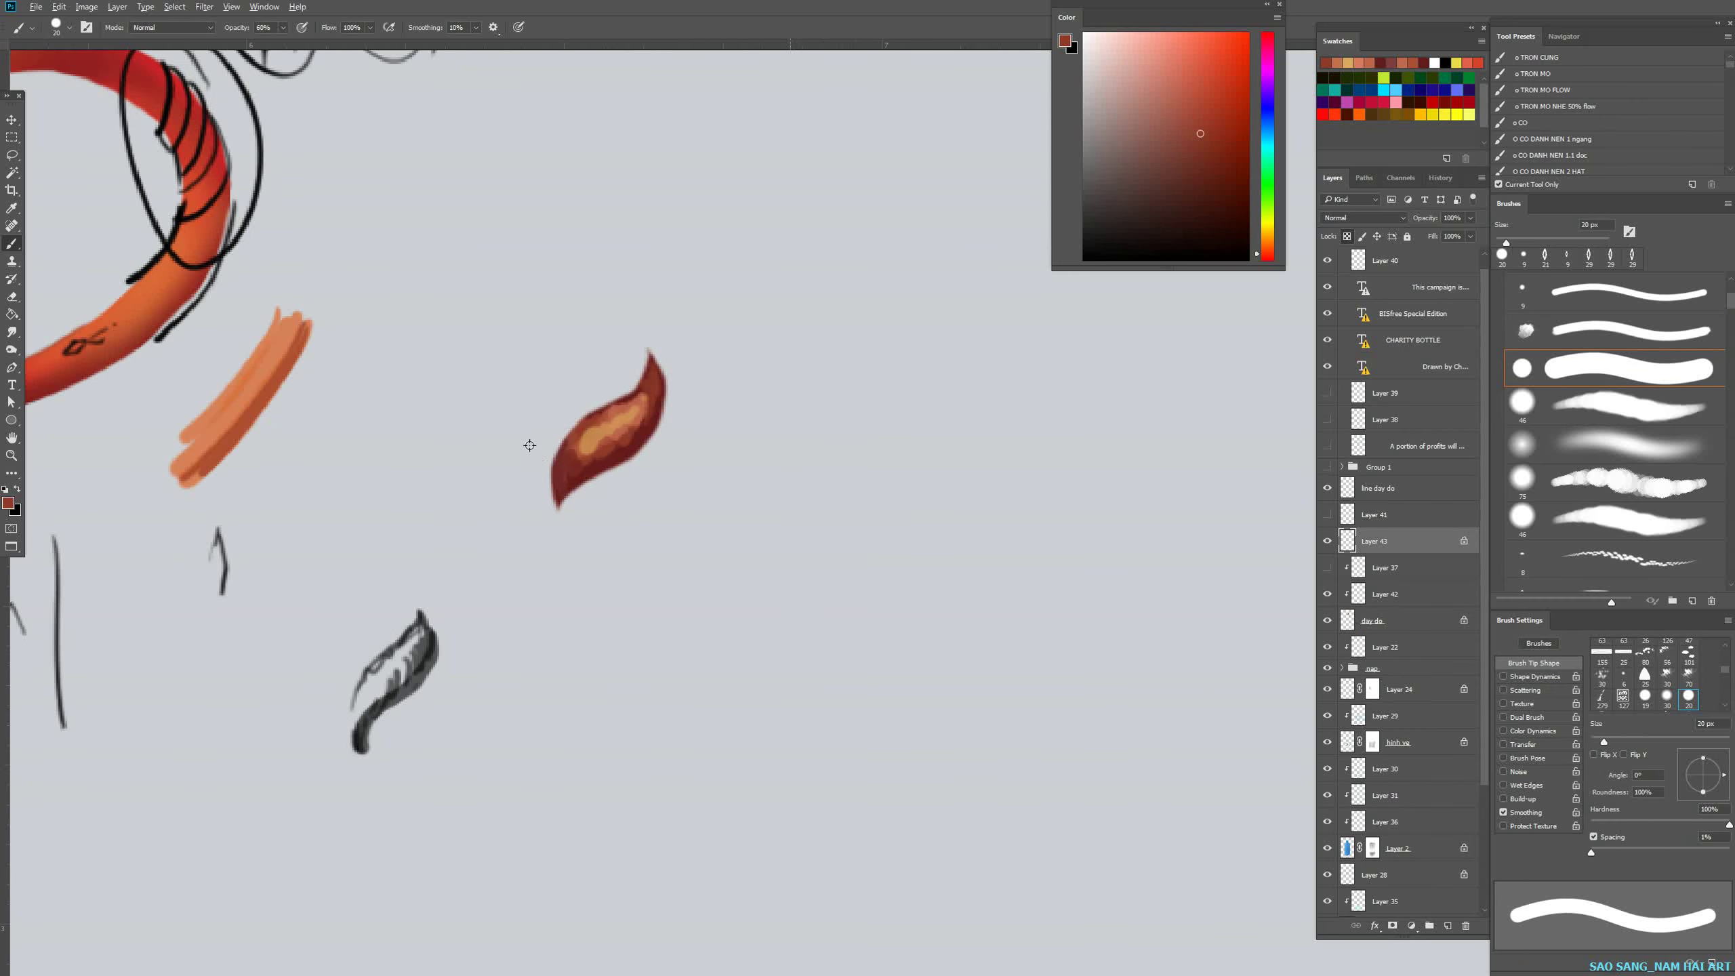
{"action": "left_click_drag", "start_coordinate": [545, 446], "coordinate": [614, 407]}
{"action": "left_click", "coordinate": [608, 434], "text": "alt"}
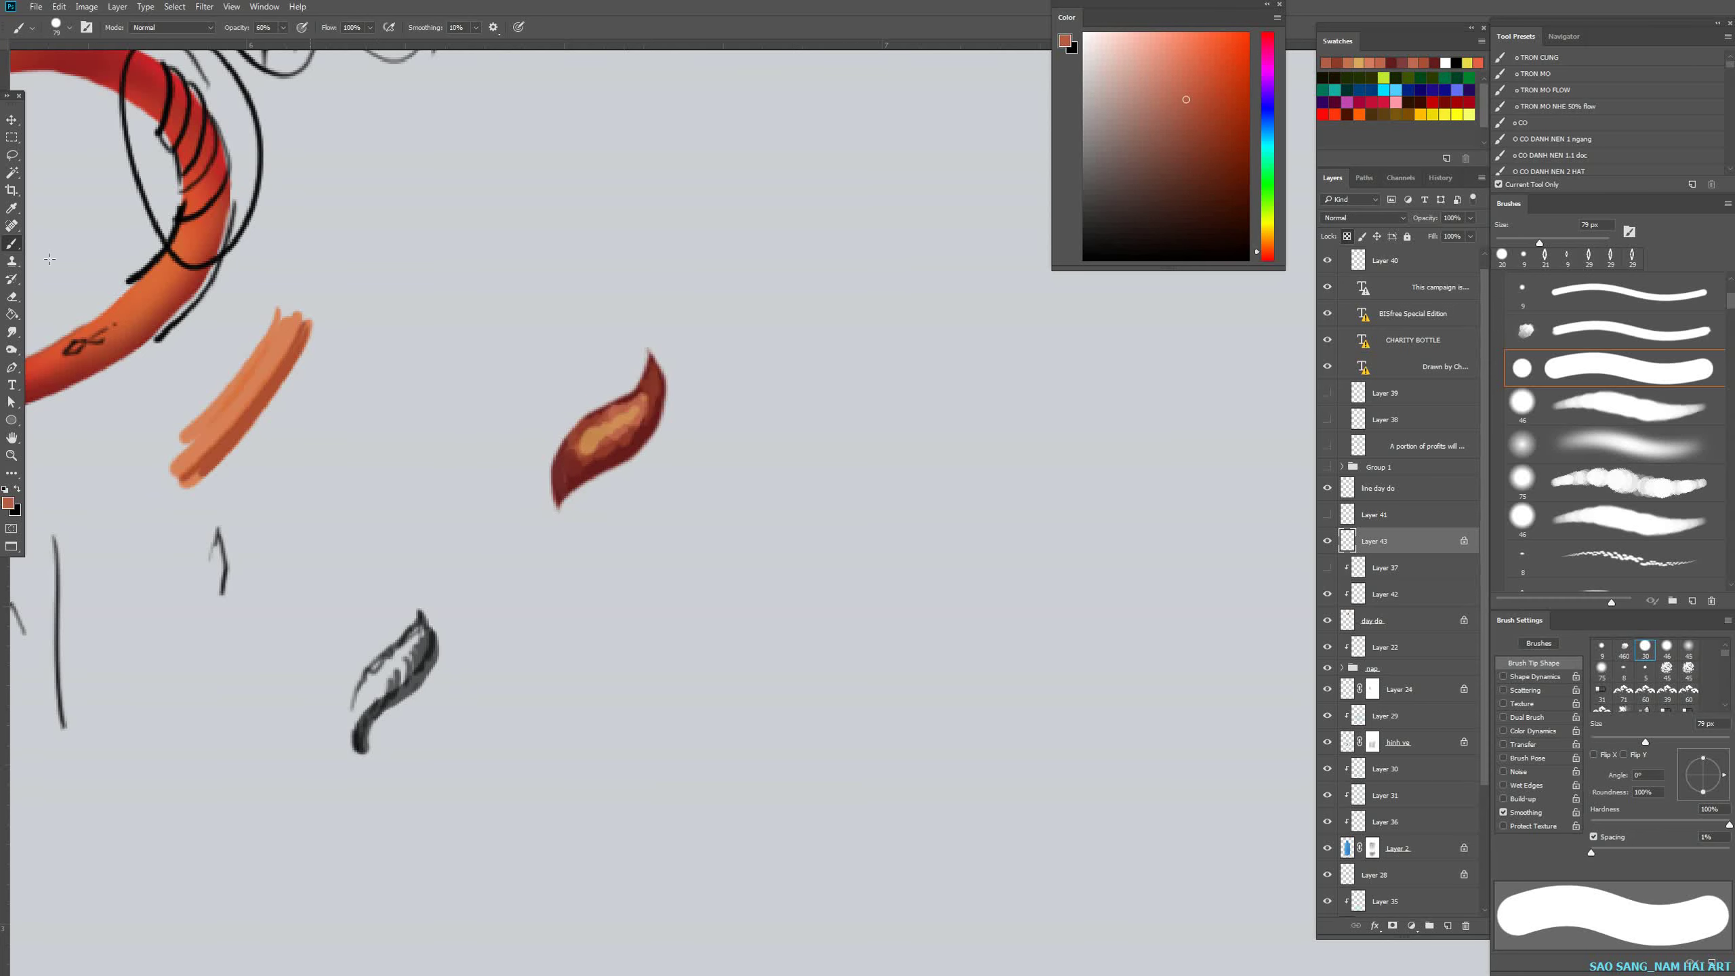
Switch to the Mixer Brush, enlarge its tip to cover the strand shape and load it with a sample of the painted shape.
{"action": "right_click", "coordinate": [17, 249]}
{"action": "left_click", "coordinate": [75, 281]}
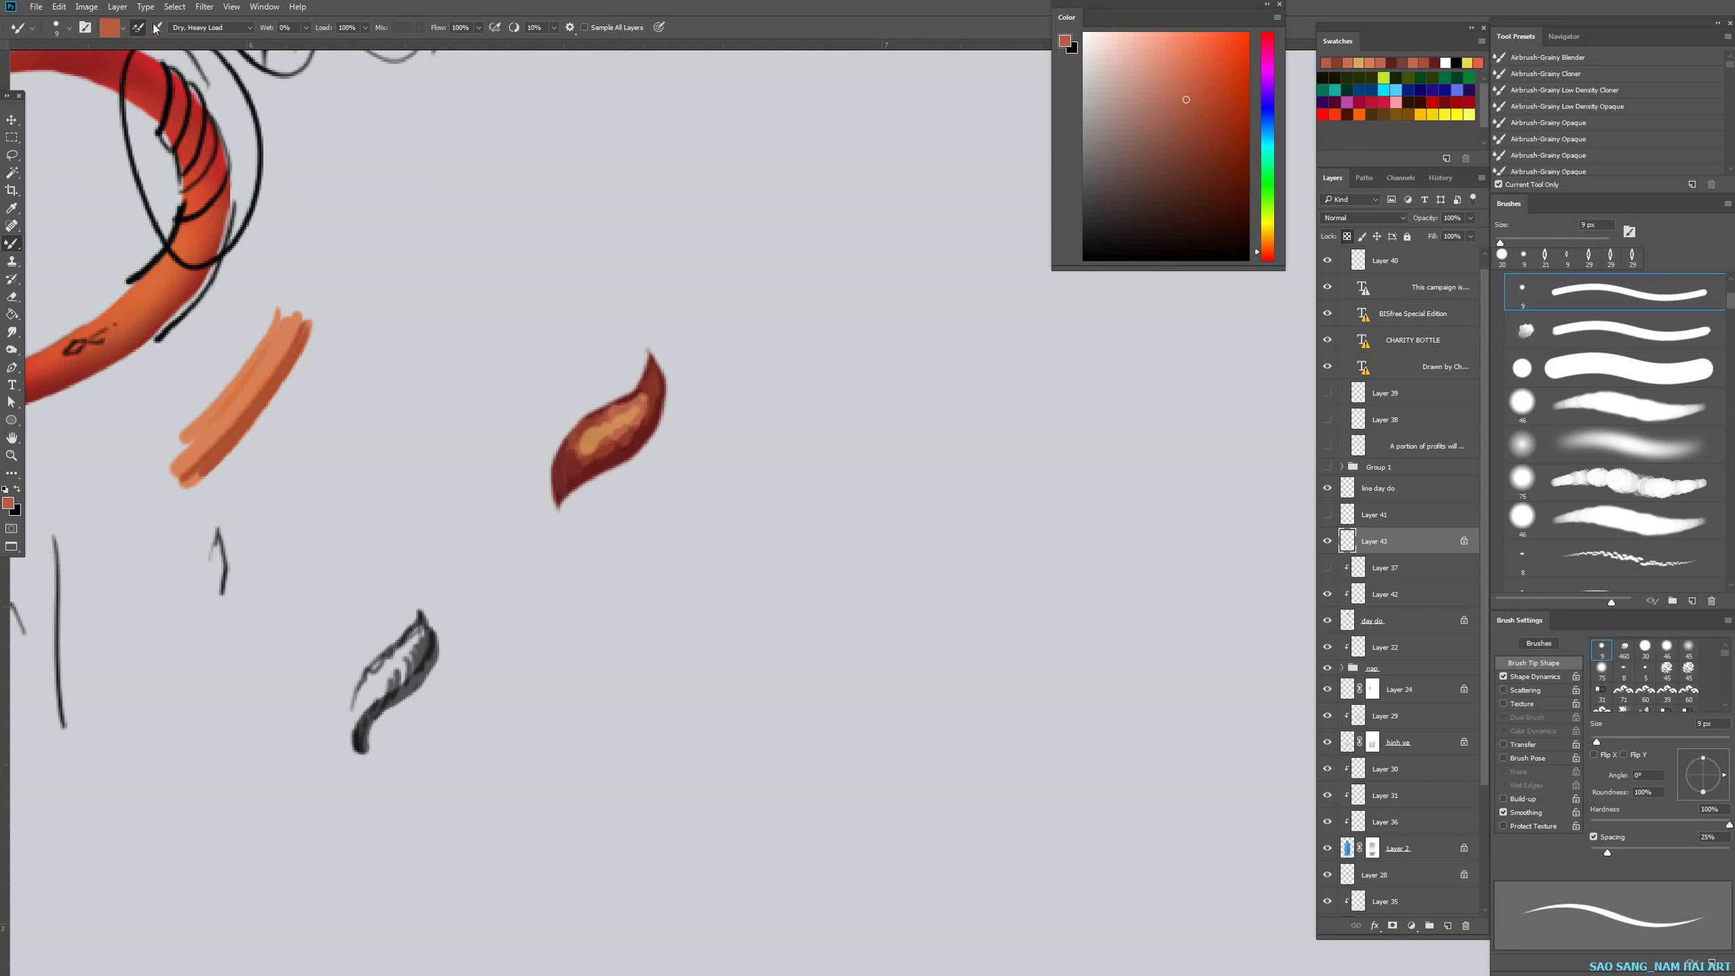
{"action": "left_click", "coordinate": [610, 438], "text": "alt"}
{"action": "left_click_drag", "start_coordinate": [606, 422], "coordinate": [748, 433]}
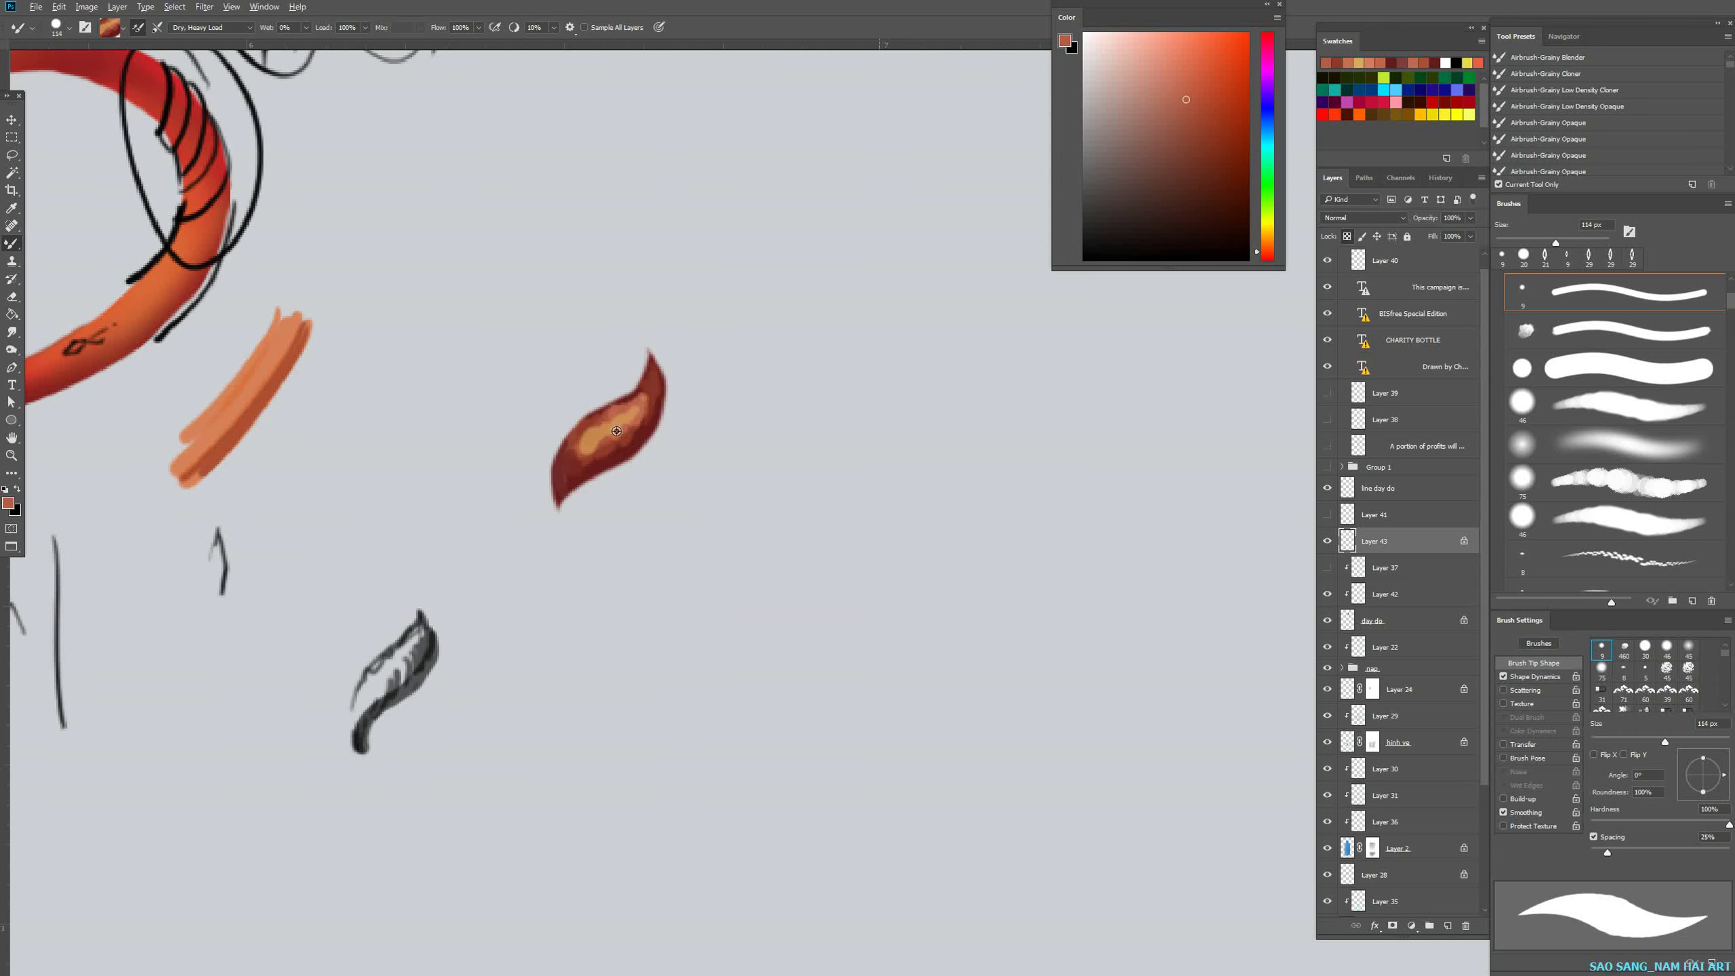
{"action": "left_click", "coordinate": [616, 431], "text": "alt"}
{"action": "left_click_drag", "start_coordinate": [968, 361], "coordinate": [840, 532]}
{"action": "left_click_drag", "start_coordinate": [1190, 371], "coordinate": [1042, 371]}
{"action": "left_click_drag", "start_coordinate": [1042, 371], "coordinate": [841, 497]}
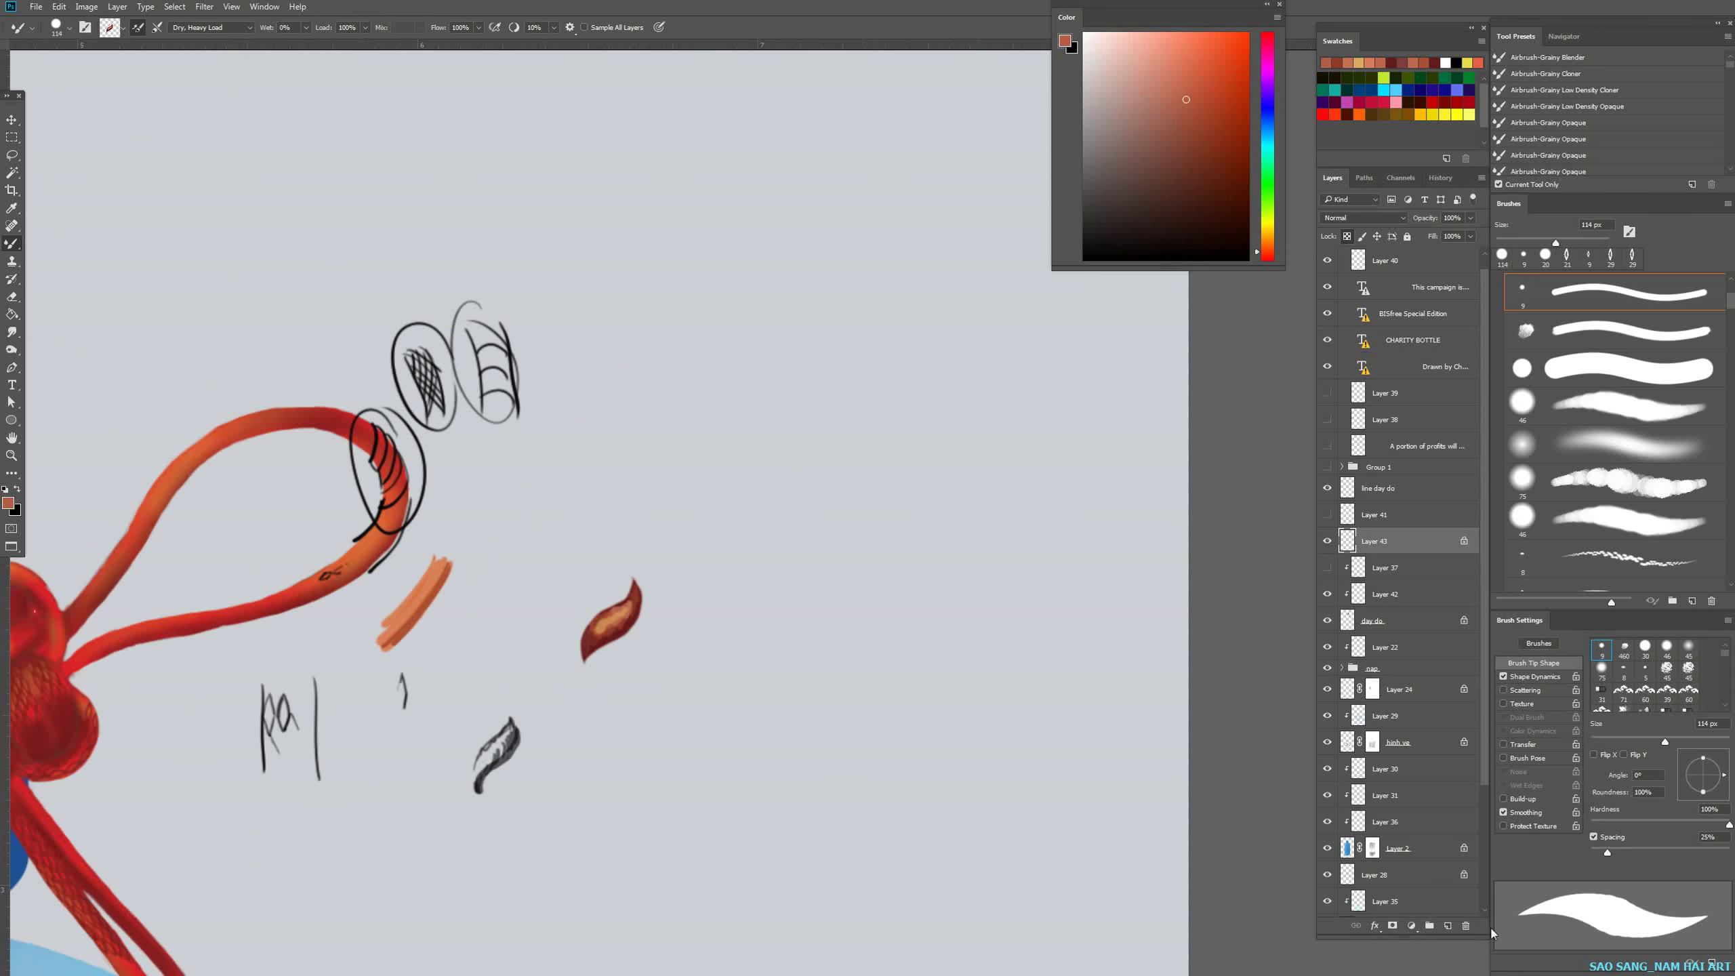
{"action": "left_click_drag", "start_coordinate": [1029, 331], "coordinate": [859, 628]}
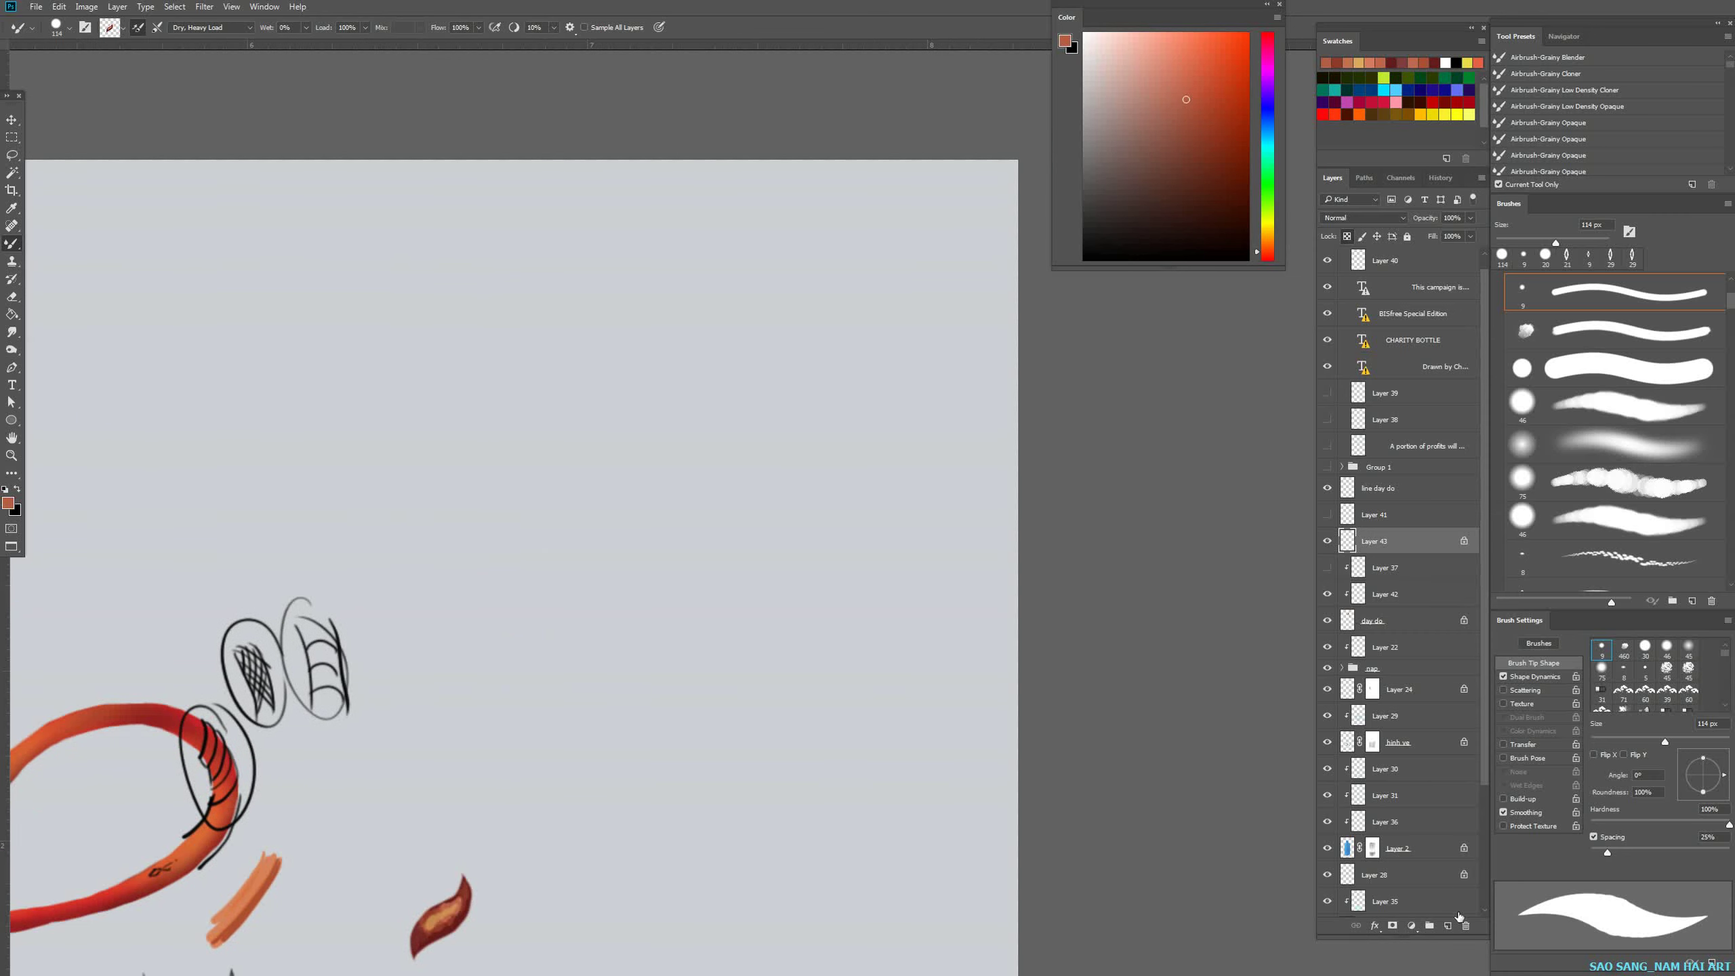
Add a new layer and paint a long curved, tapering rope stroke with the loaded Mixer Brush.
{"action": "left_click", "coordinate": [1448, 926]}
{"action": "mouse_move", "coordinate": [402, 352]}
{"action": "left_mouse_down"}
{"action": "mouse_move", "coordinate": [600, 513]}
{"action": "mouse_move", "coordinate": [618, 684]}
{"action": "left_mouse_up"}
{"action": "left_click_drag", "start_coordinate": [550, 607], "coordinate": [628, 607]}
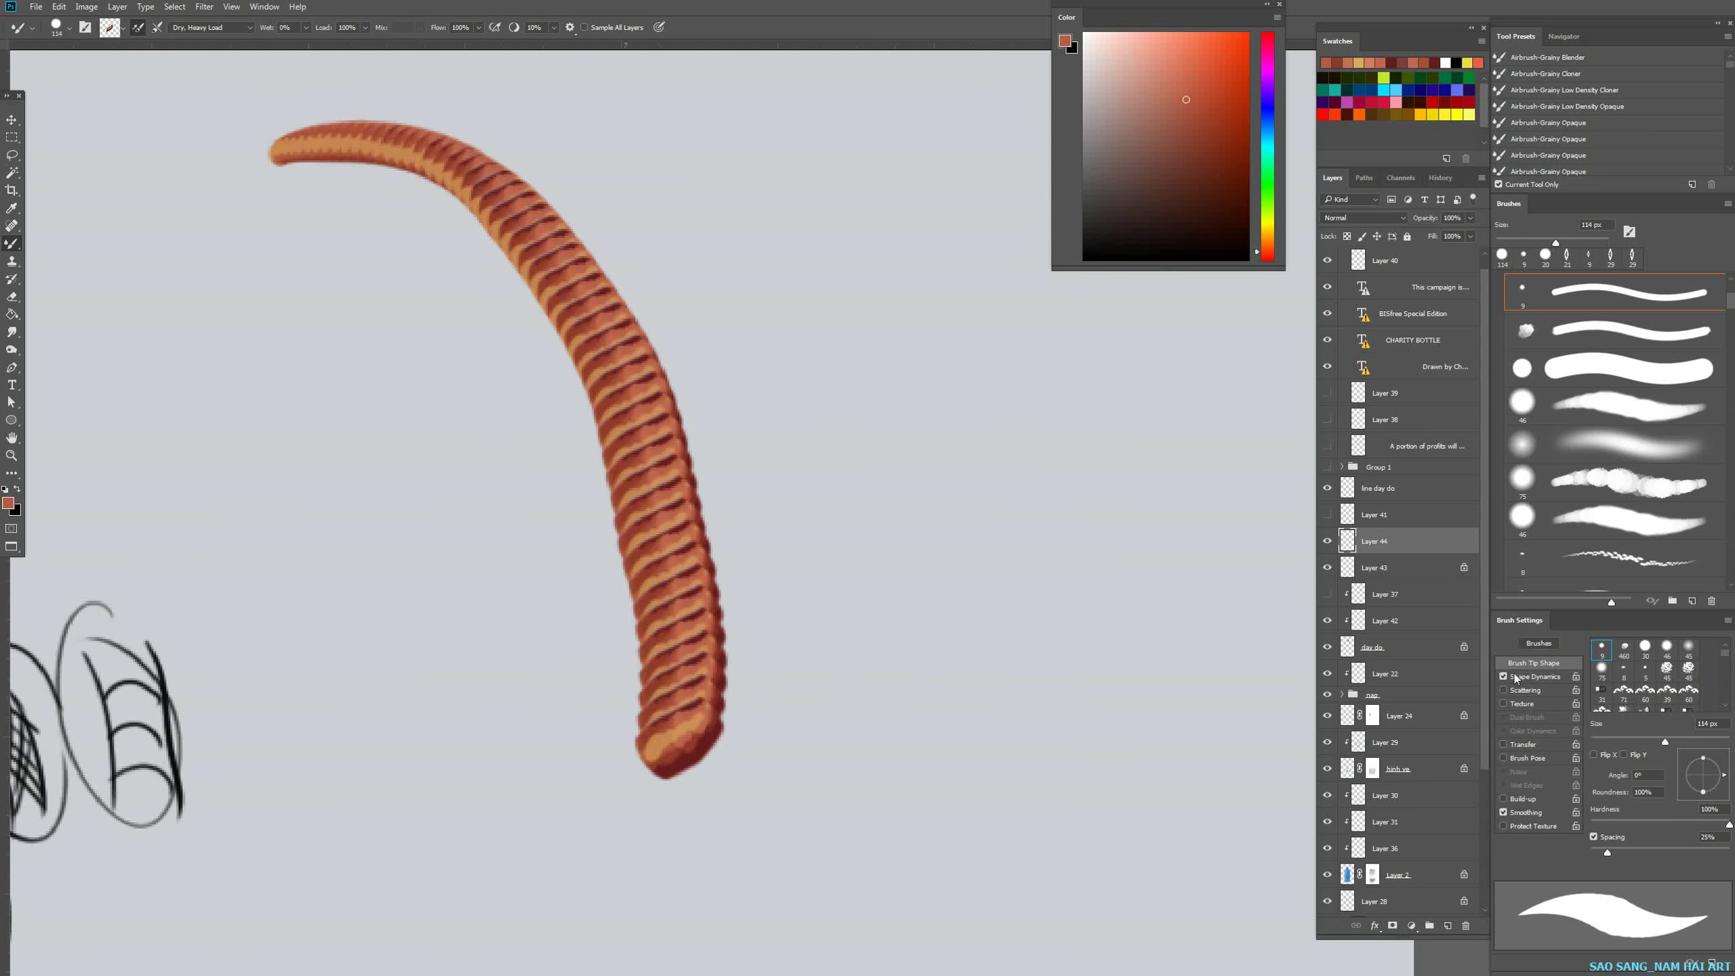
Turn off Shape Dynamics, set the brush spacing to 42% and paint three separate strands beside the curved rope.
{"action": "left_click_drag", "start_coordinate": [1610, 851], "coordinate": [1621, 852]}
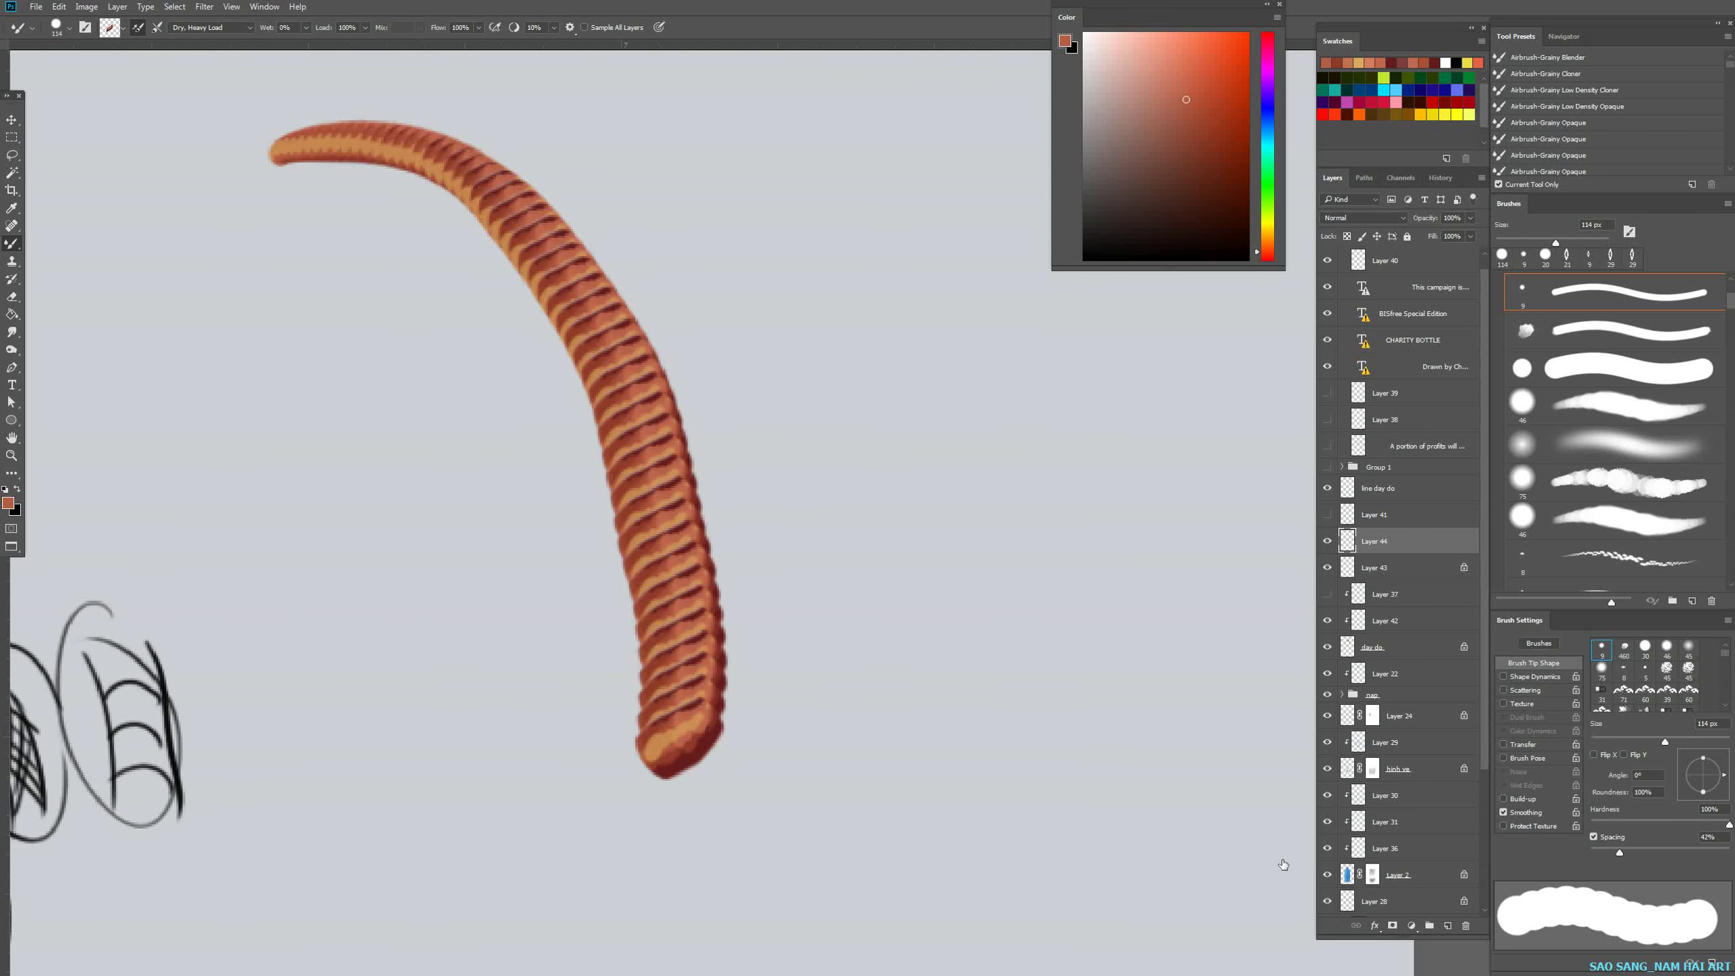
{"action": "left_click_drag", "start_coordinate": [781, 312], "coordinate": [843, 478]}
{"action": "left_click_drag", "start_coordinate": [890, 425], "coordinate": [789, 577]}
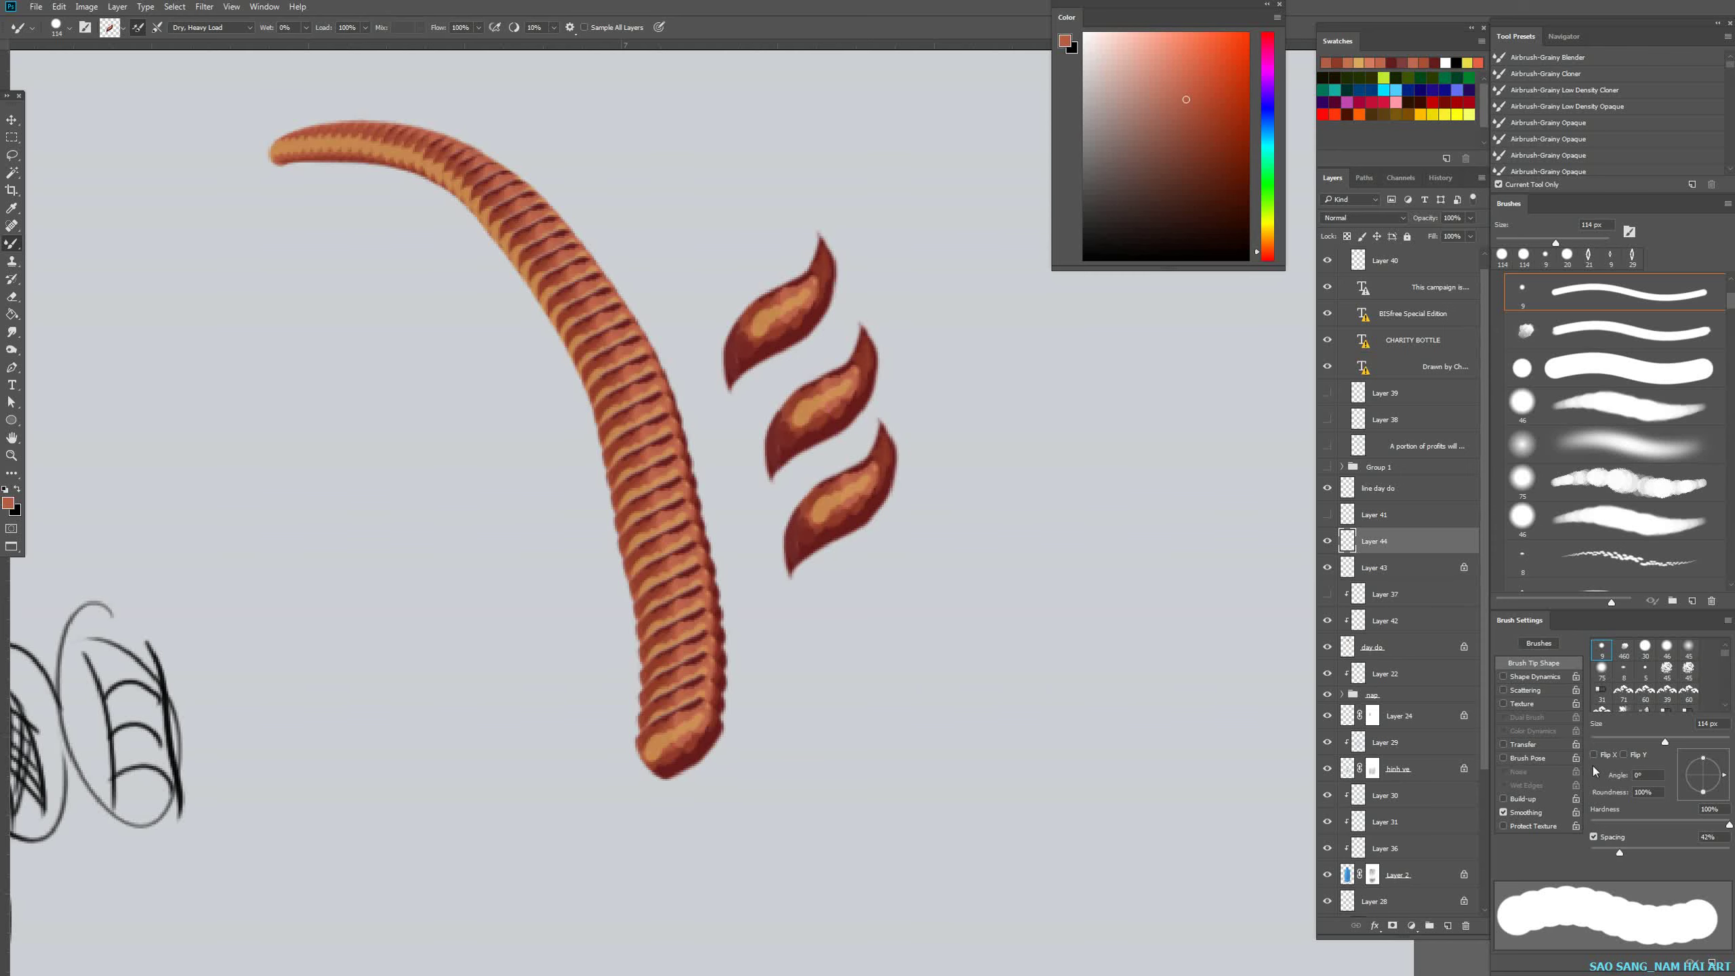
Set the brush spacing to 19% and paint a downward rope of overlapping strands beside the three separate ones.
{"action": "left_click_drag", "start_coordinate": [1620, 858], "coordinate": [1604, 857]}
{"action": "mouse_move", "coordinate": [937, 372]}
{"action": "left_mouse_down"}
{"action": "mouse_move", "coordinate": [982, 544]}
{"action": "mouse_move", "coordinate": [988, 692]}
{"action": "mouse_move", "coordinate": [964, 860]}
{"action": "left_mouse_up"}
{"action": "left_click_drag", "start_coordinate": [984, 566], "coordinate": [917, 372]}
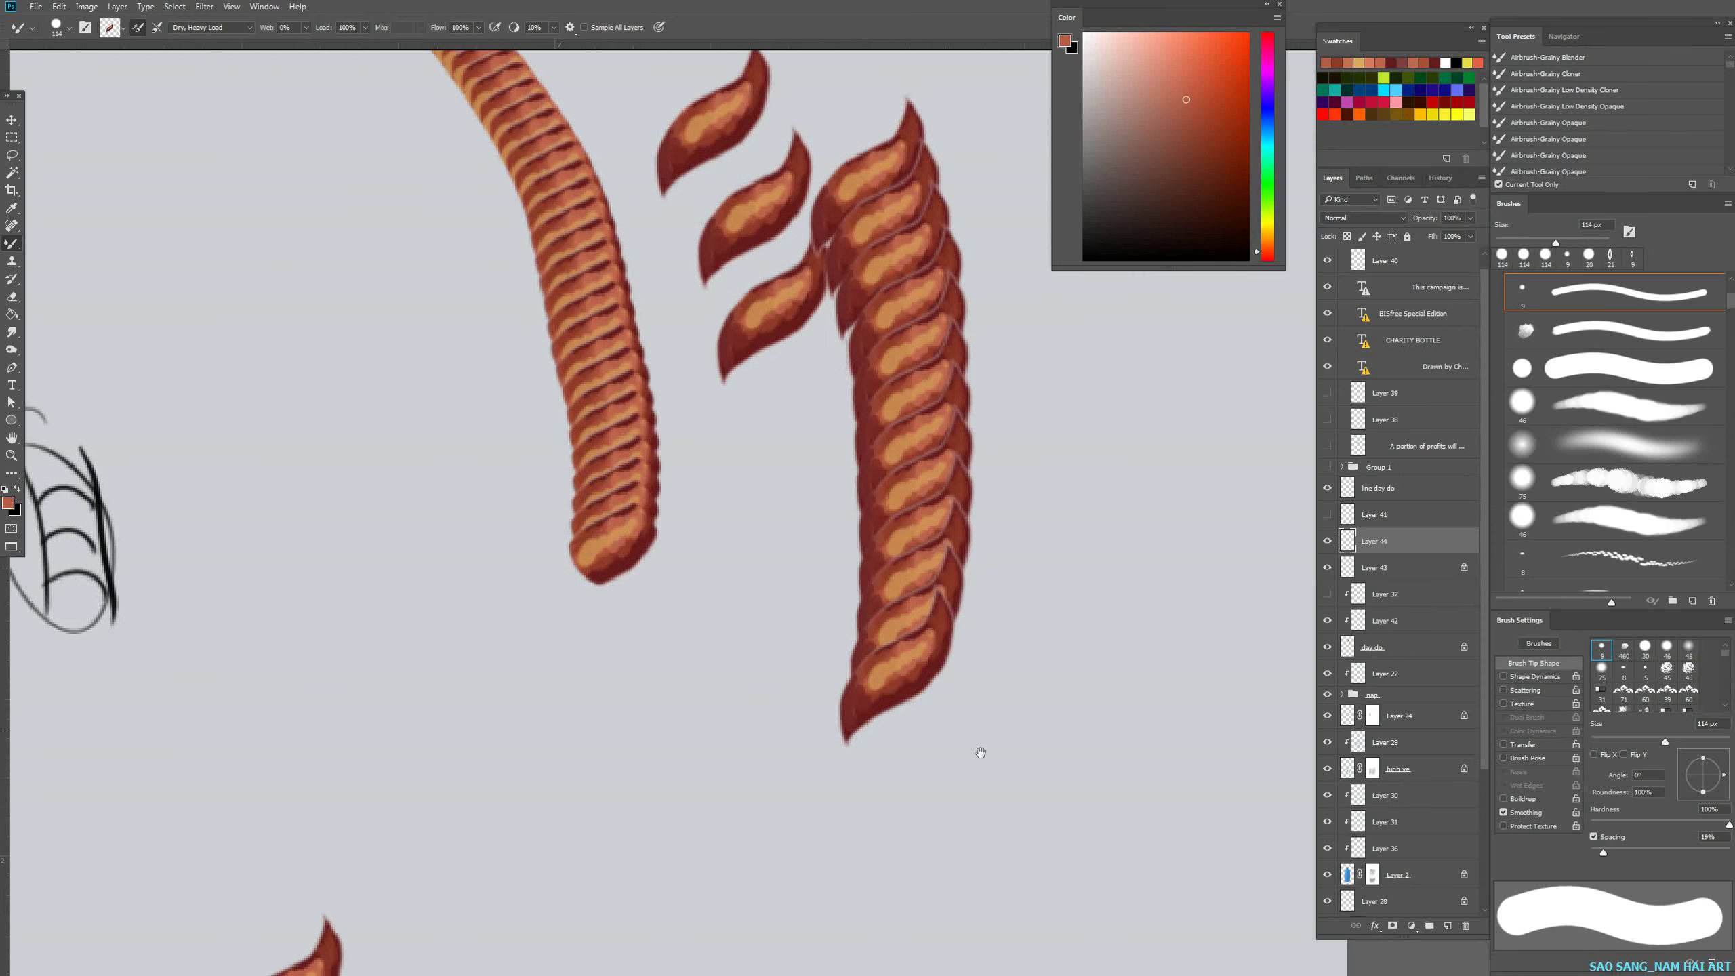
Paint a diagonal, slightly curved row of overlapping strands on the empty canvas below the two ropes.
{"action": "left_click_drag", "start_coordinate": [913, 688], "coordinate": [888, 631]}
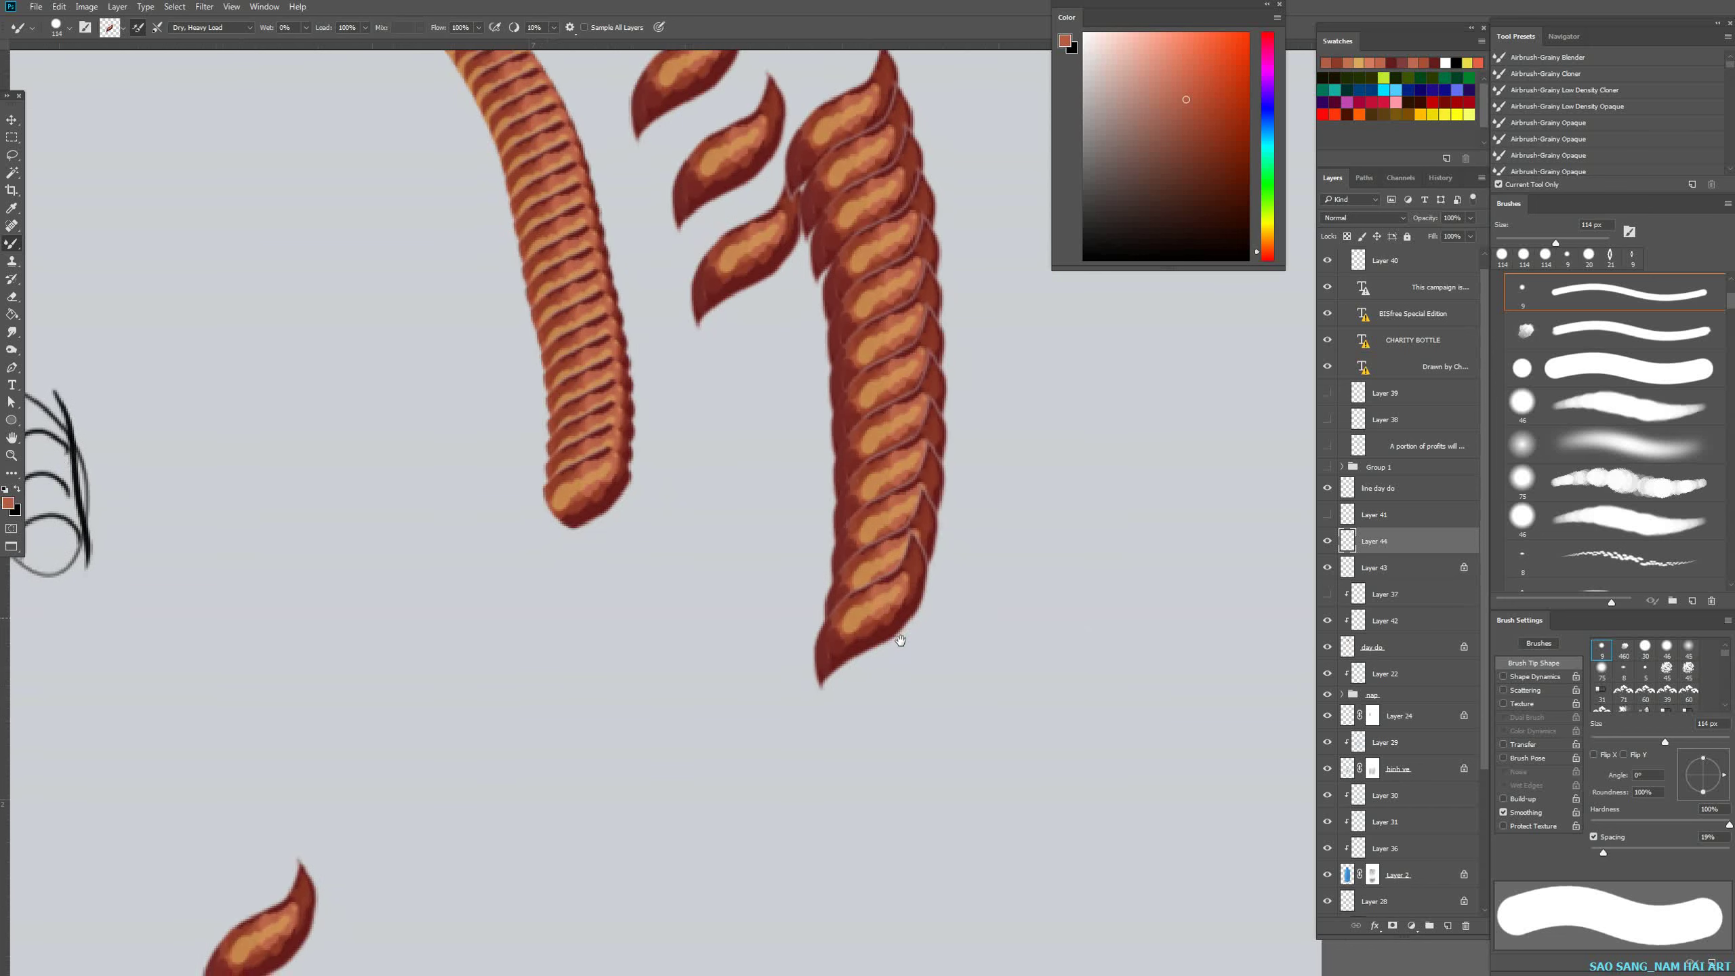
{"action": "left_click_drag", "start_coordinate": [891, 702], "coordinate": [879, 535]}
{"action": "left_click", "coordinate": [933, 876]}
{"action": "mouse_move", "coordinate": [918, 846]}
{"action": "left_mouse_down"}
{"action": "mouse_move", "coordinate": [815, 730]}
{"action": "mouse_move", "coordinate": [672, 626]}
{"action": "mouse_move", "coordinate": [499, 574]}
{"action": "left_mouse_up"}
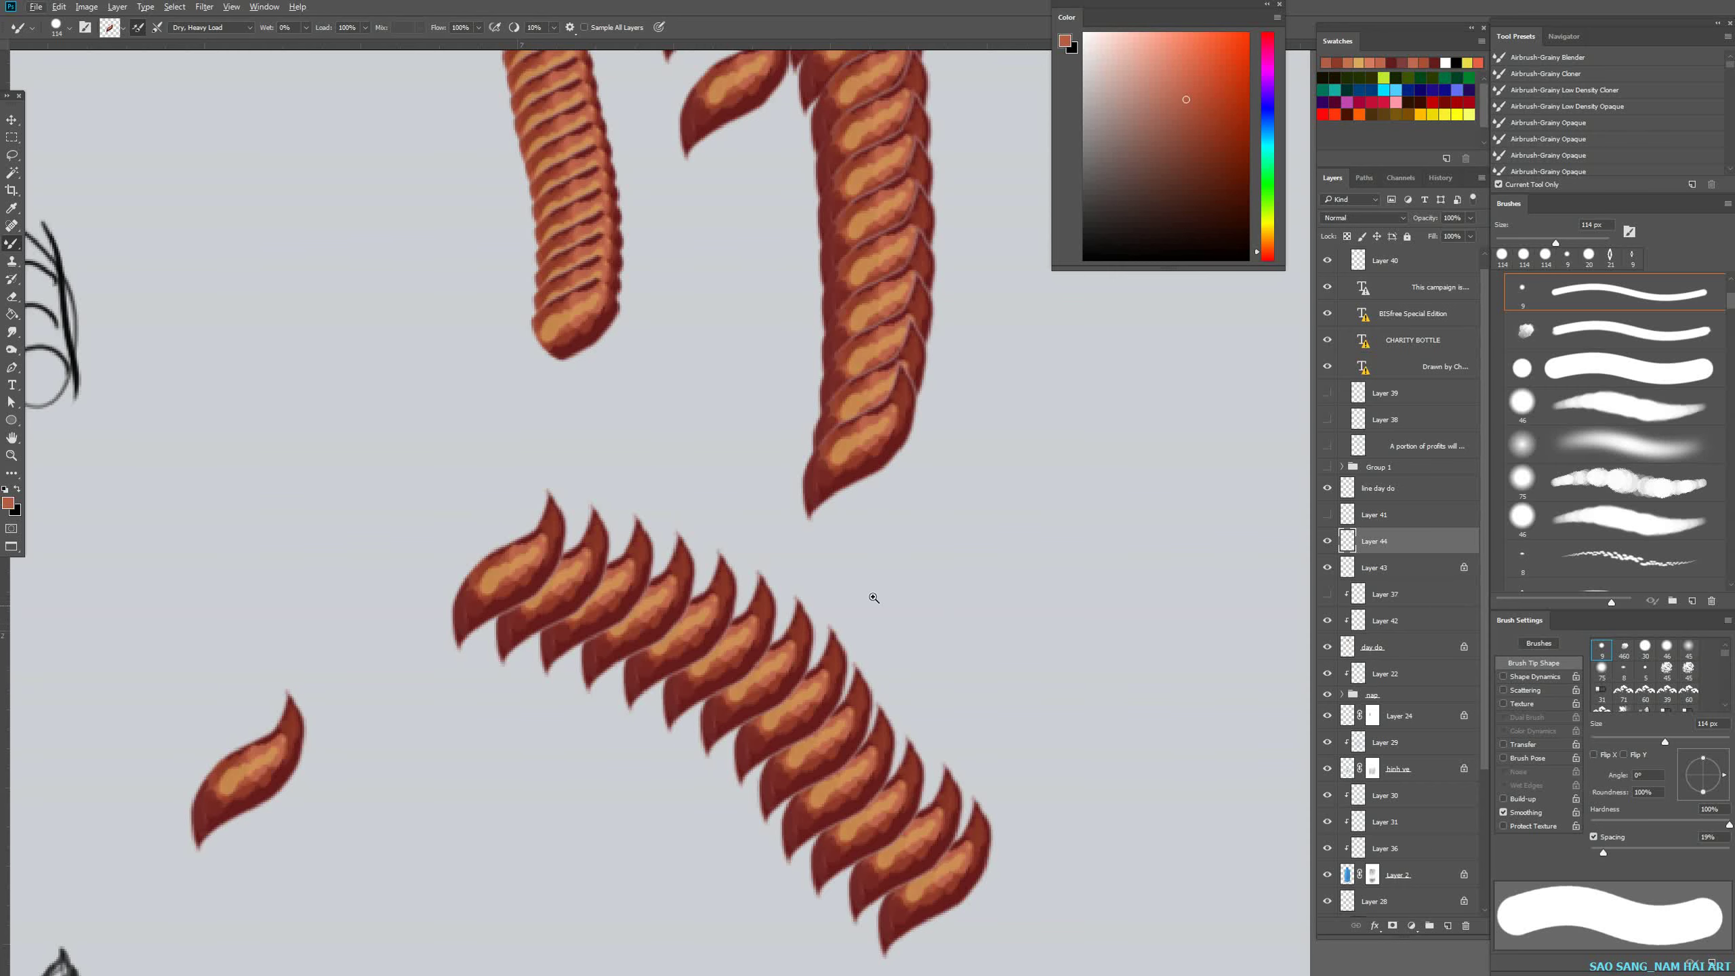
Rotate the brush tip angle and paint a short curved rope below the diagonal row of strands.
{"action": "left_click_drag", "start_coordinate": [878, 601], "coordinate": [806, 604]}
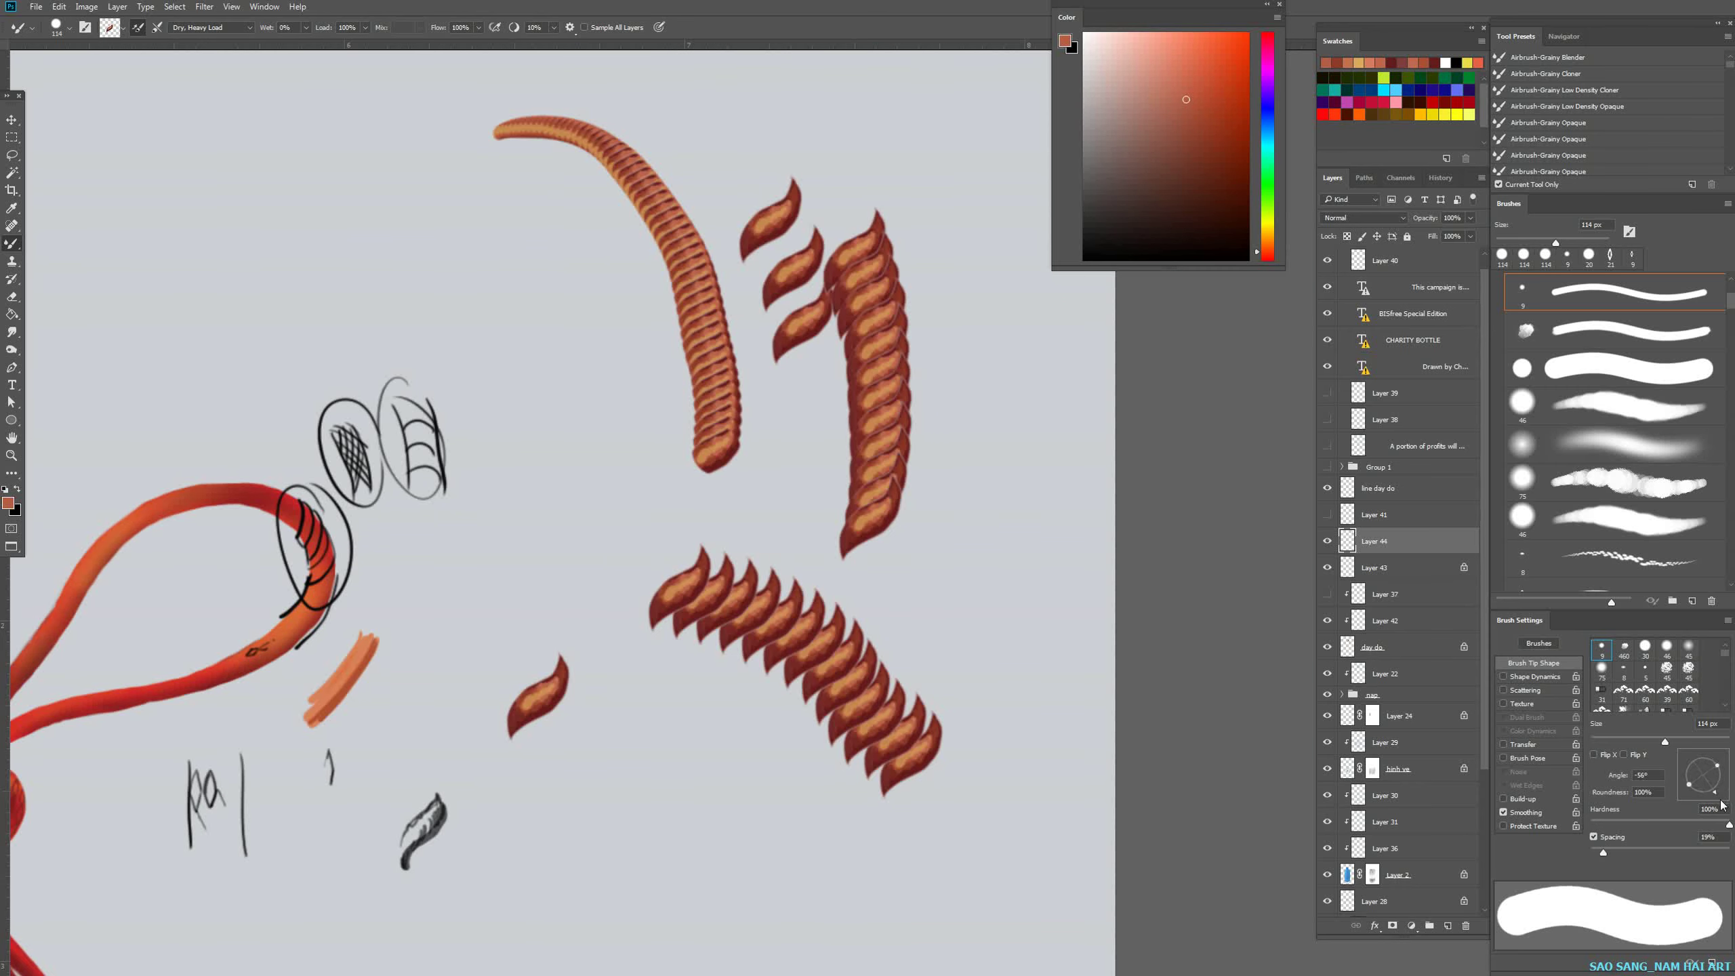
{"action": "mouse_move", "coordinate": [650, 700]}
{"action": "left_mouse_down"}
{"action": "mouse_move", "coordinate": [697, 759]}
{"action": "mouse_move", "coordinate": [694, 929]}
{"action": "left_mouse_up"}
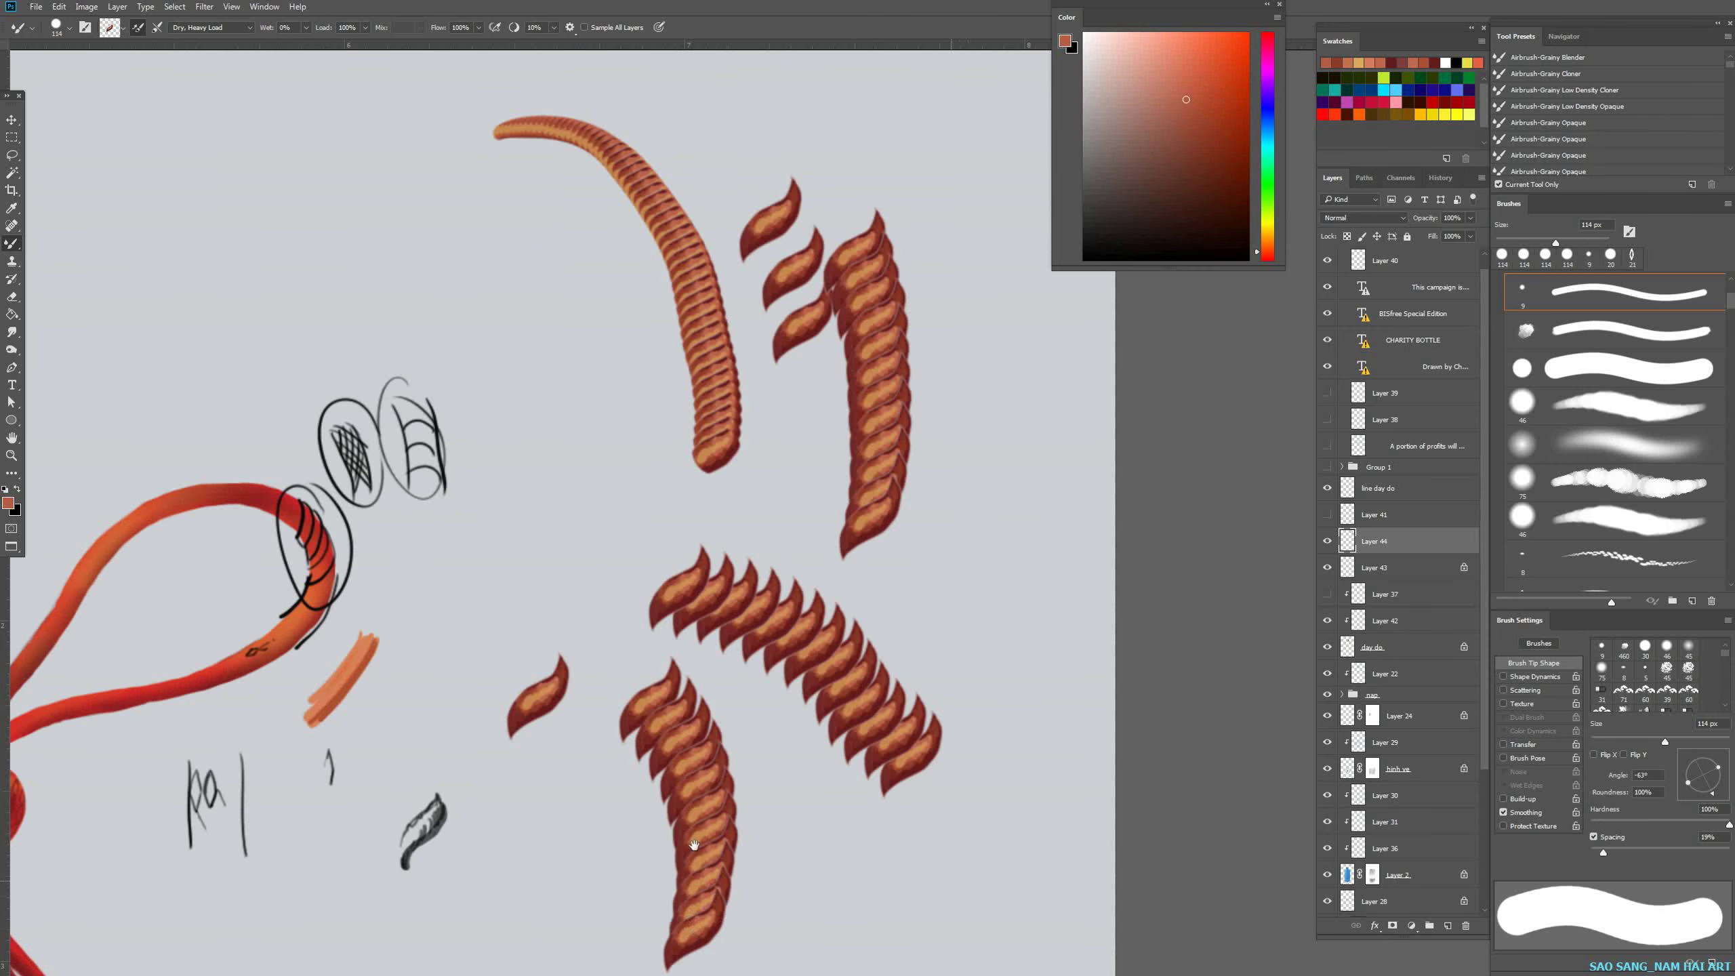
{"action": "mouse_move", "coordinate": [706, 856]}
{"action": "left_mouse_down"}
{"action": "mouse_move", "coordinate": [747, 638]}
{"action": "mouse_move", "coordinate": [856, 659]}
{"action": "mouse_move", "coordinate": [880, 690]}
{"action": "left_mouse_up"}
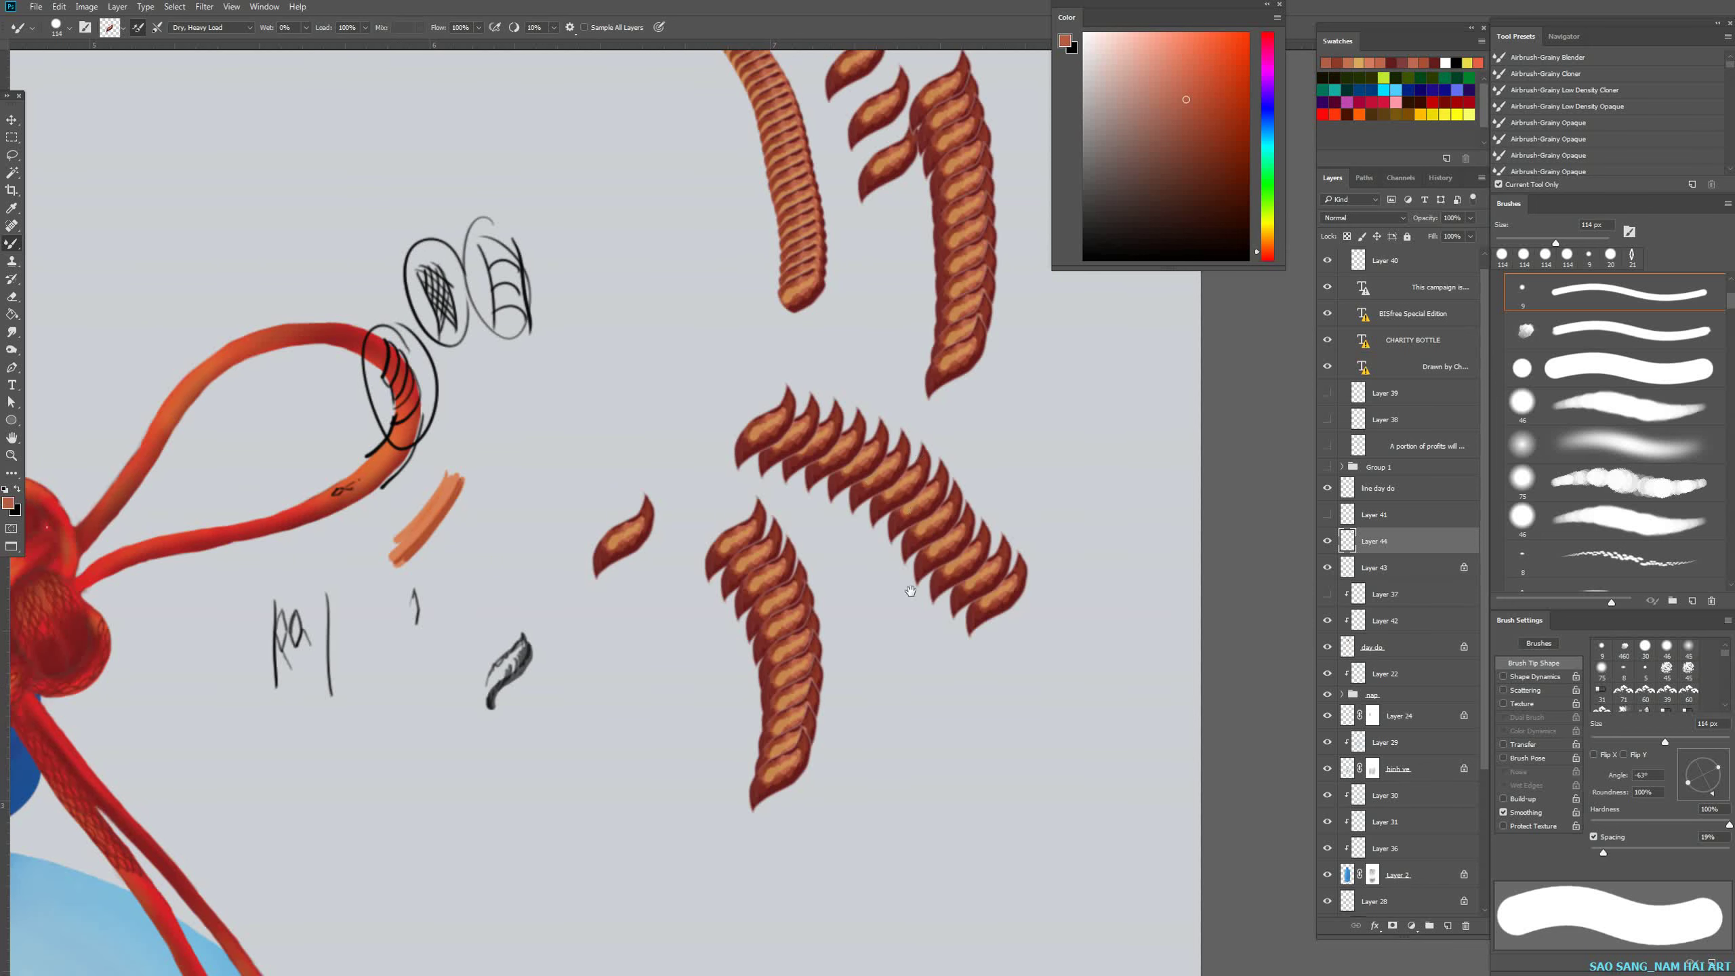
Paint a long straight vertical rope between the blue bottle handle and the sketched loop.
{"action": "left_click_drag", "start_coordinate": [515, 415], "coordinate": [800, 540]}
{"action": "left_click_drag", "start_coordinate": [546, 452], "coordinate": [619, 725]}
{"action": "mouse_move", "coordinate": [485, 249]}
{"action": "left_mouse_down"}
{"action": "mouse_move", "coordinate": [471, 714]}
{"action": "mouse_move", "coordinate": [441, 895]}
{"action": "left_mouse_up"}
Lasso the straight vertical rope and warp it into a gentle curve bulging to the right.
{"action": "left_click", "coordinate": [11, 156]}
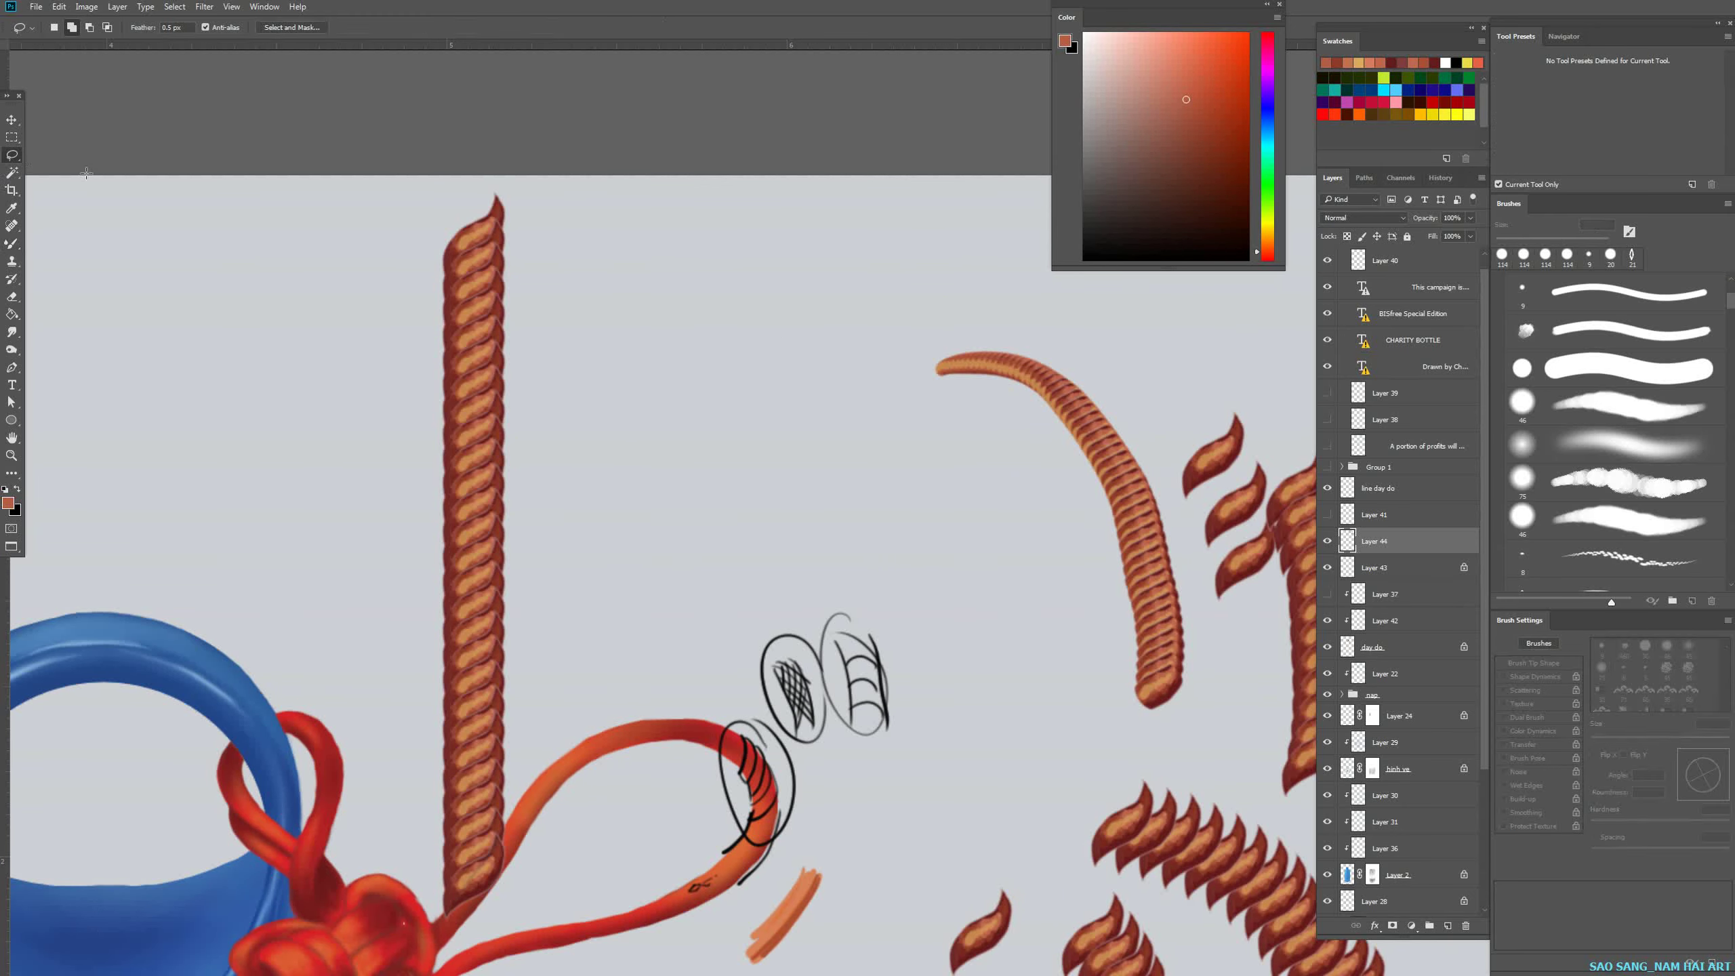
{"action": "mouse_move", "coordinate": [490, 177]}
{"action": "left_mouse_down"}
{"action": "mouse_move", "coordinate": [410, 950]}
{"action": "mouse_move", "coordinate": [492, 181]}
{"action": "left_mouse_up"}
{"action": "key", "text": "ctrl+t"}
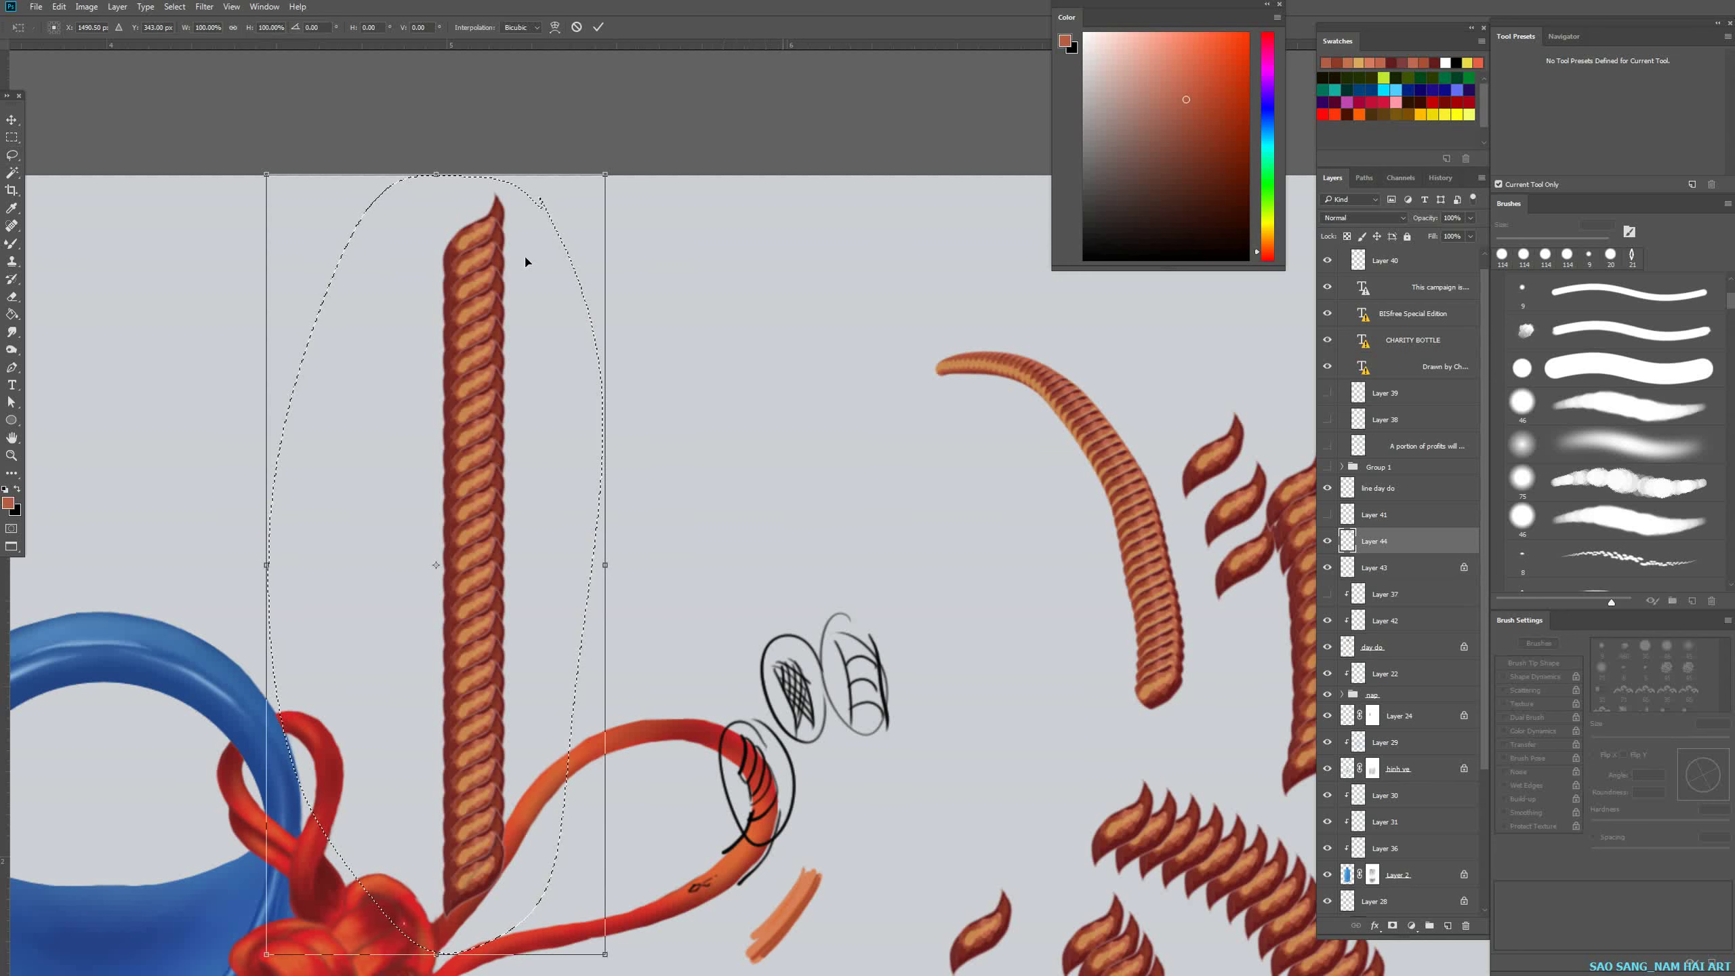
{"action": "left_click", "coordinate": [554, 26]}
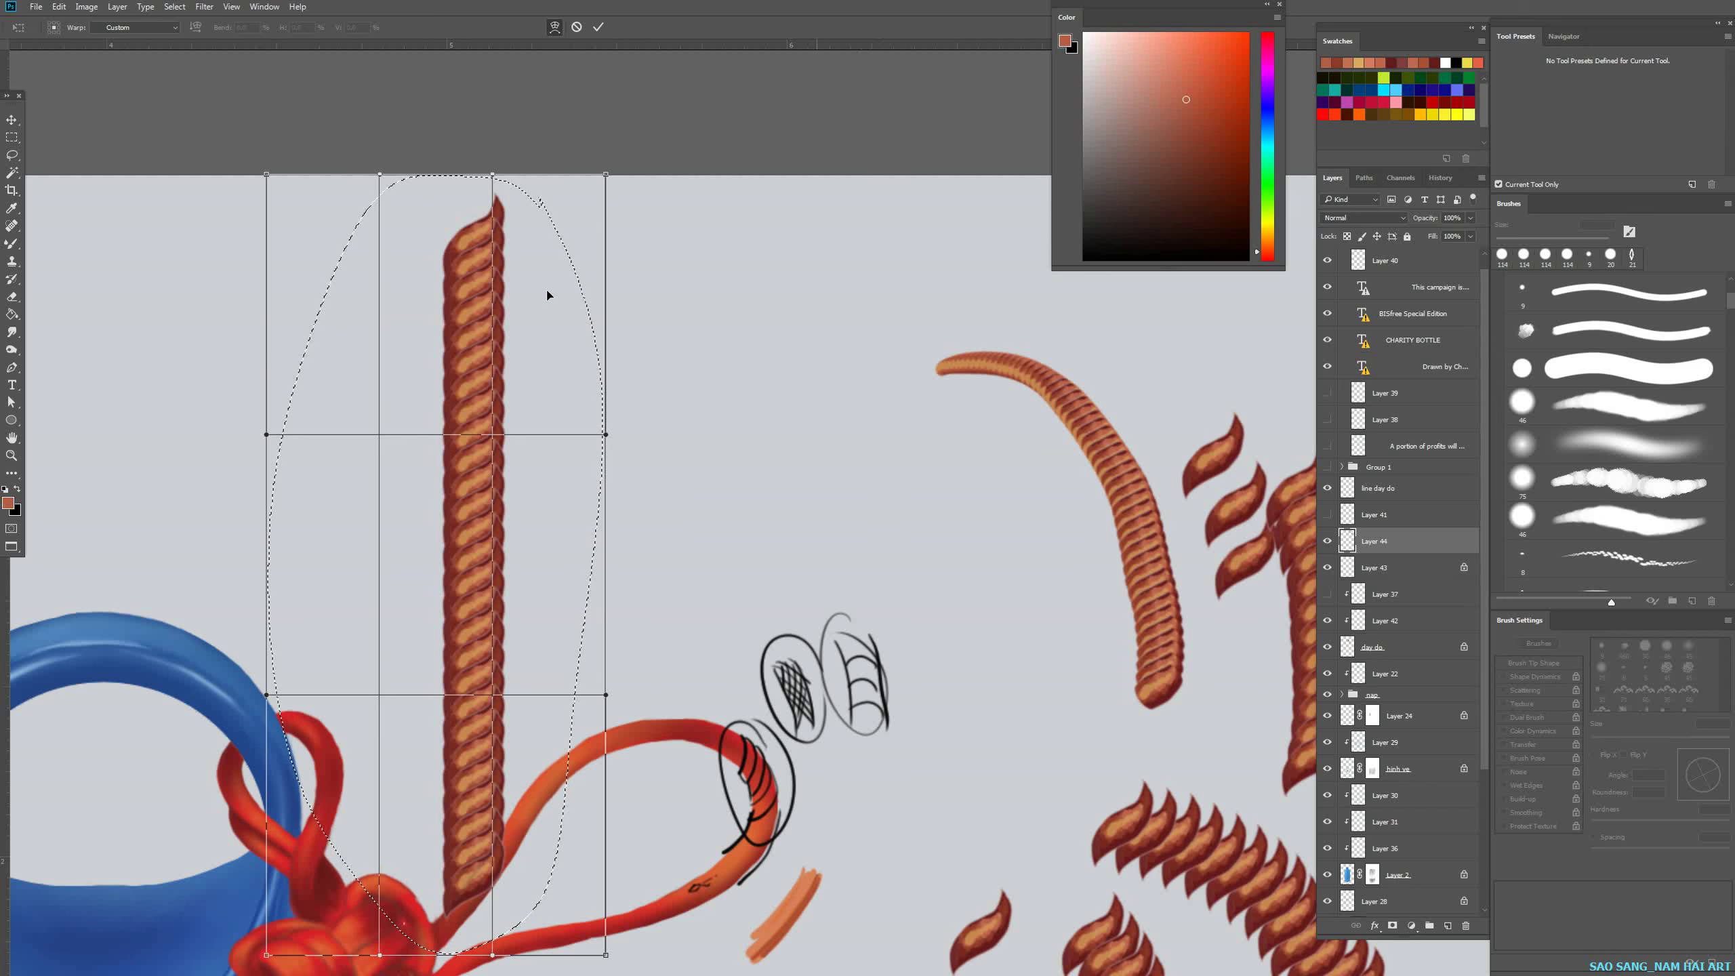
{"action": "left_click_drag", "start_coordinate": [414, 626], "coordinate": [457, 626]}
{"action": "left_click_drag", "start_coordinate": [495, 847], "coordinate": [464, 757]}
{"action": "left_click_drag", "start_coordinate": [444, 489], "coordinate": [490, 487]}
{"action": "left_click_drag", "start_coordinate": [451, 217], "coordinate": [339, 262]}
{"action": "left_click_drag", "start_coordinate": [502, 607], "coordinate": [474, 607]}
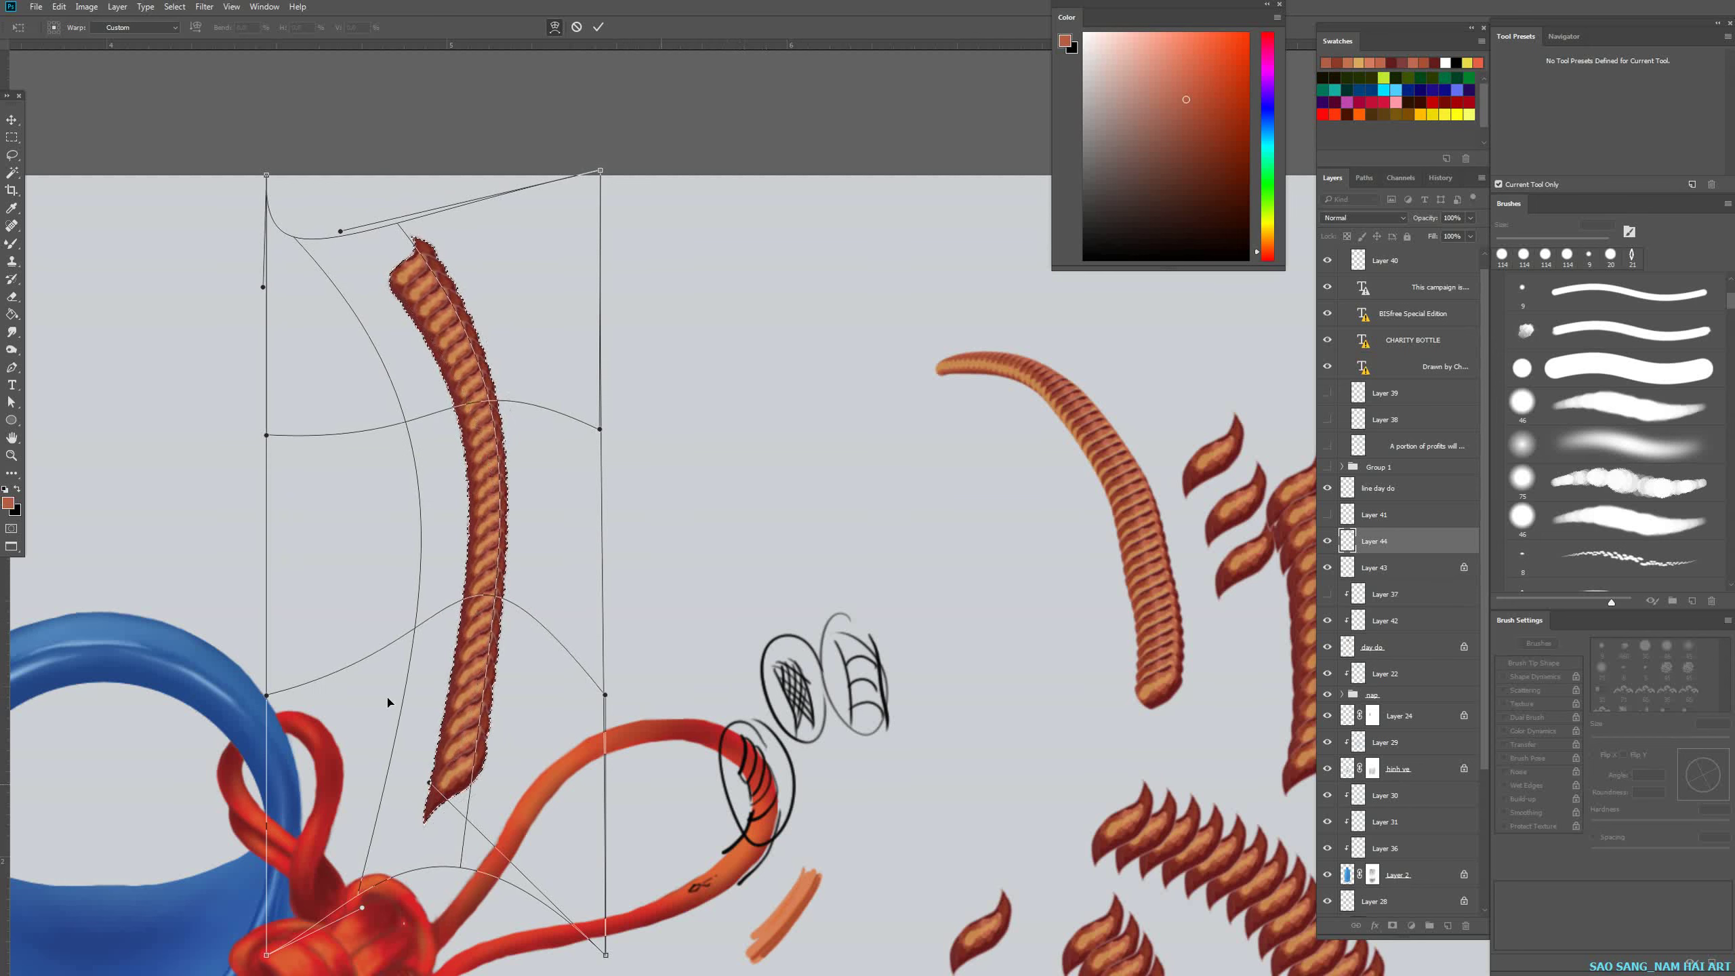
{"action": "key", "text": "Return"}
Review the painted rope samples and compare them with the knot and cords on the bottle.
{"action": "left_click_drag", "start_coordinate": [839, 568], "coordinate": [528, 357]}
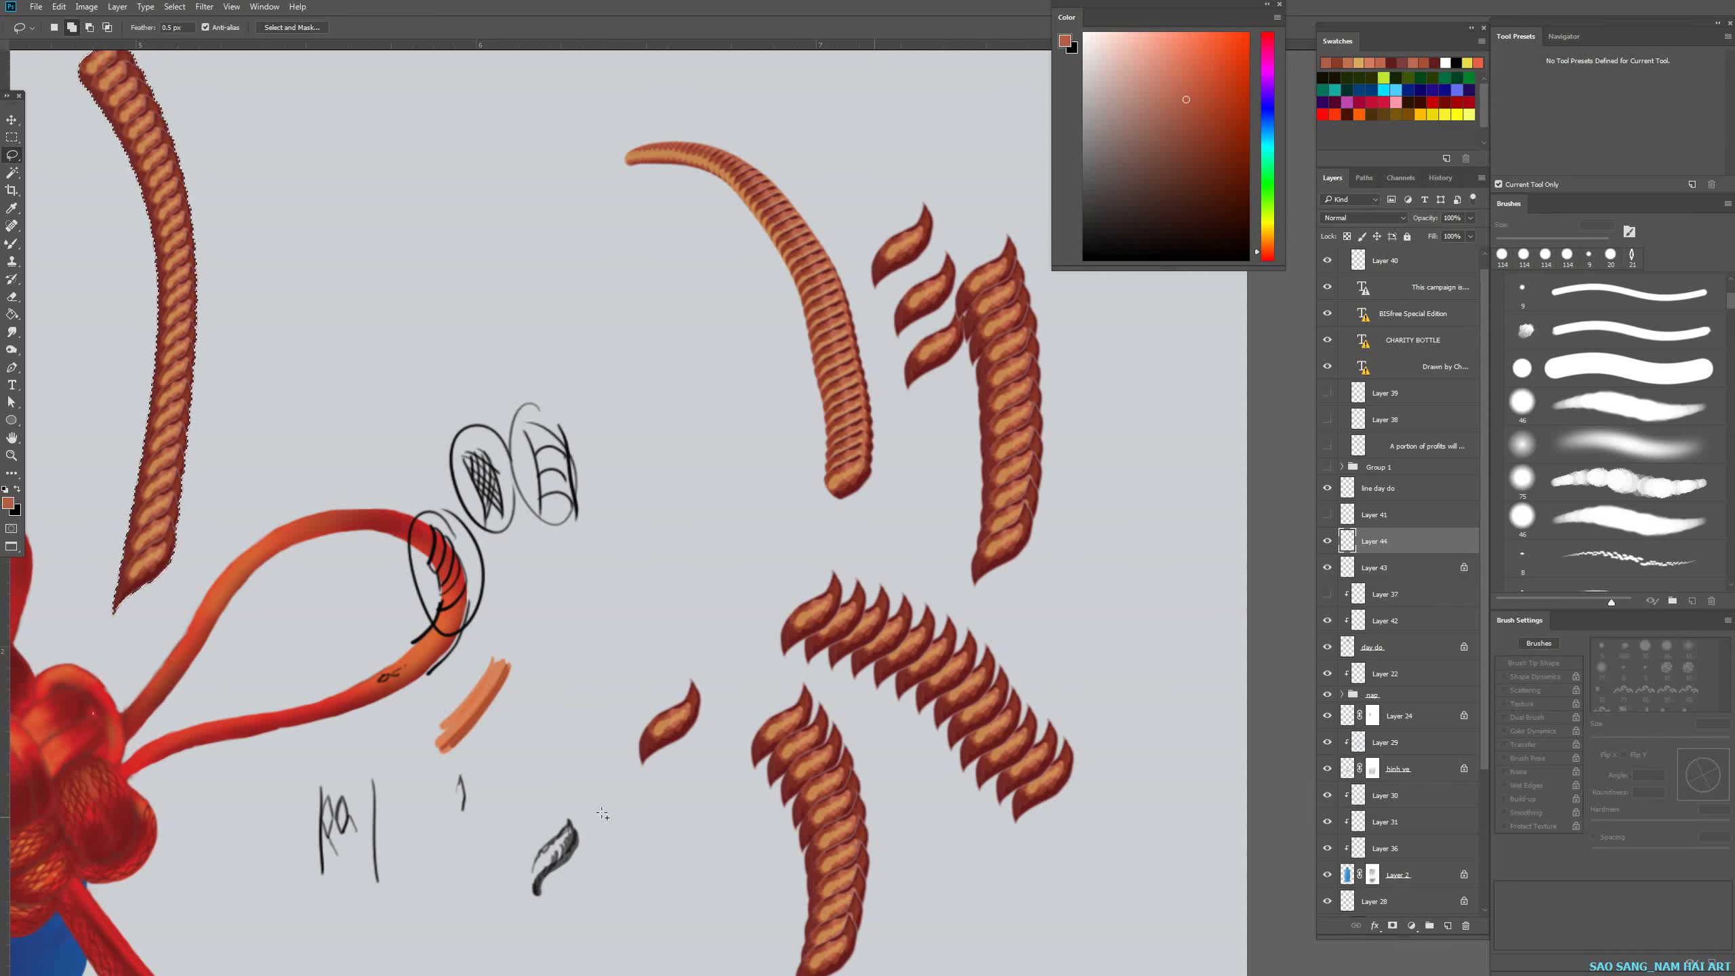
{"action": "left_click_drag", "start_coordinate": [553, 798], "coordinate": [776, 621]}
{"action": "scroll", "coordinate": [375, 629], "scroll_direction": "up", "scroll_amount": 3}
{"action": "left_click_drag", "start_coordinate": [279, 787], "coordinate": [484, 636]}
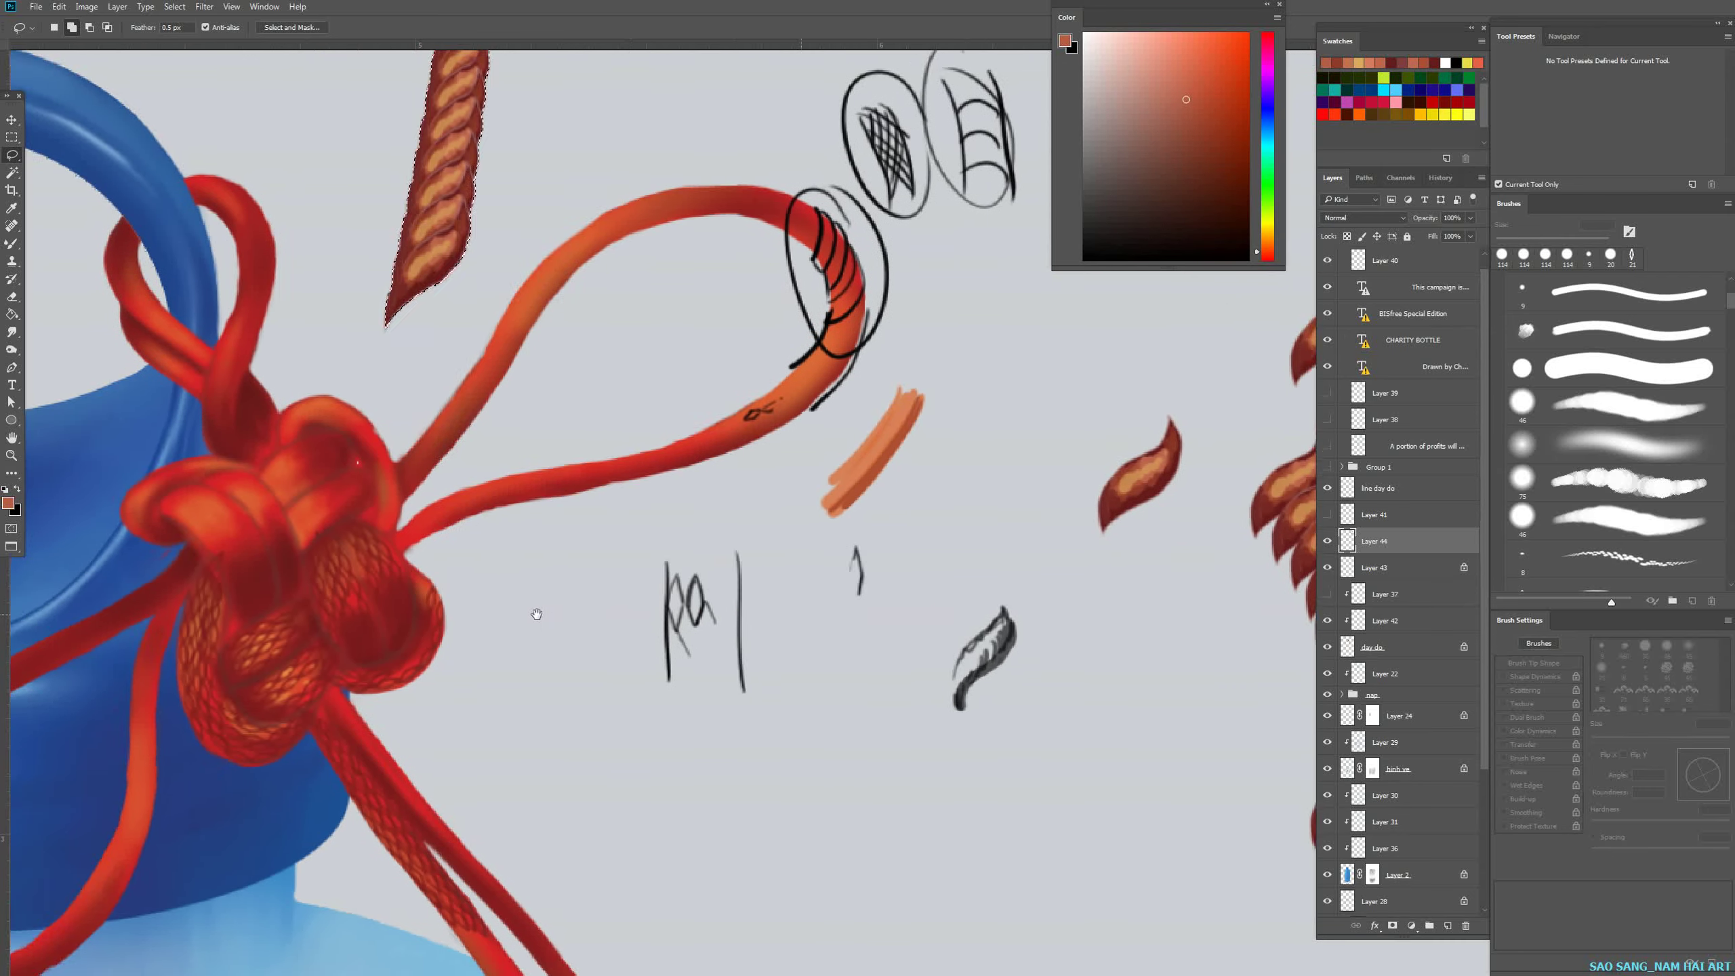
{"action": "left_click_drag", "start_coordinate": [749, 524], "coordinate": [733, 645]}
{"action": "scroll", "coordinate": [738, 644], "scroll_direction": "down", "scroll_amount": 3}
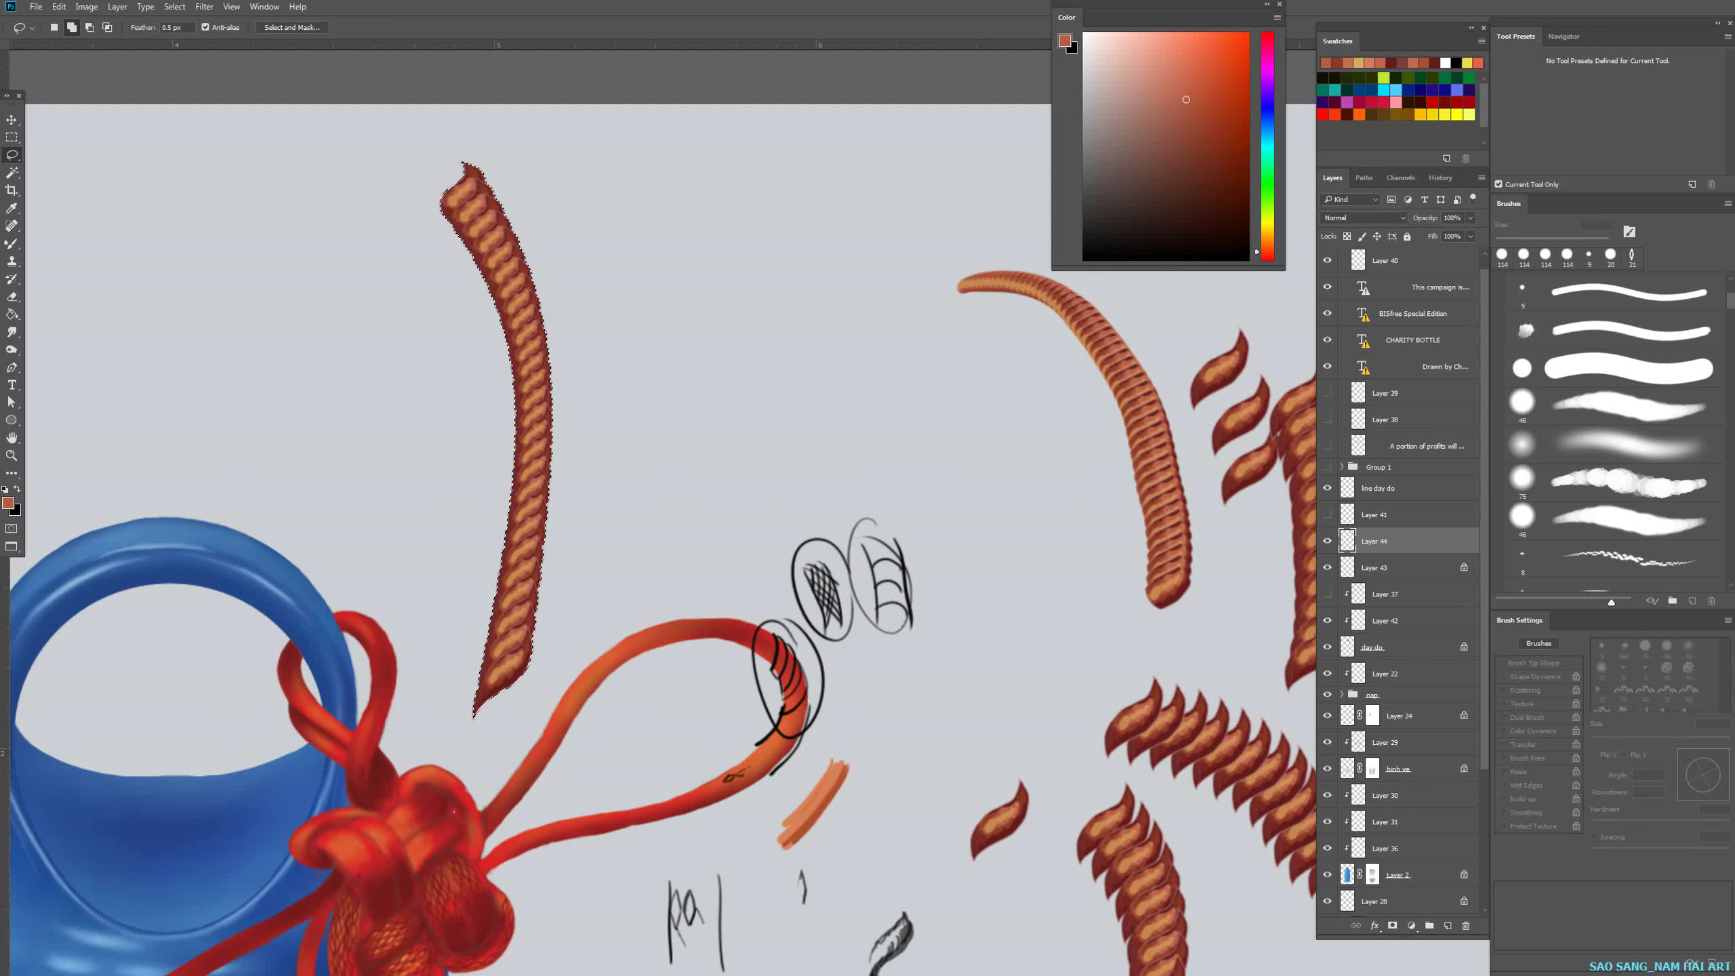
{"action": "left_click_drag", "start_coordinate": [714, 646], "coordinate": [557, 450]}
{"action": "scroll", "coordinate": [557, 450], "scroll_direction": "down", "scroll_amount": 1}
{"action": "left_click_drag", "start_coordinate": [586, 827], "coordinate": [673, 497]}
{"action": "scroll", "coordinate": [677, 561], "scroll_direction": "down", "scroll_amount": 3}
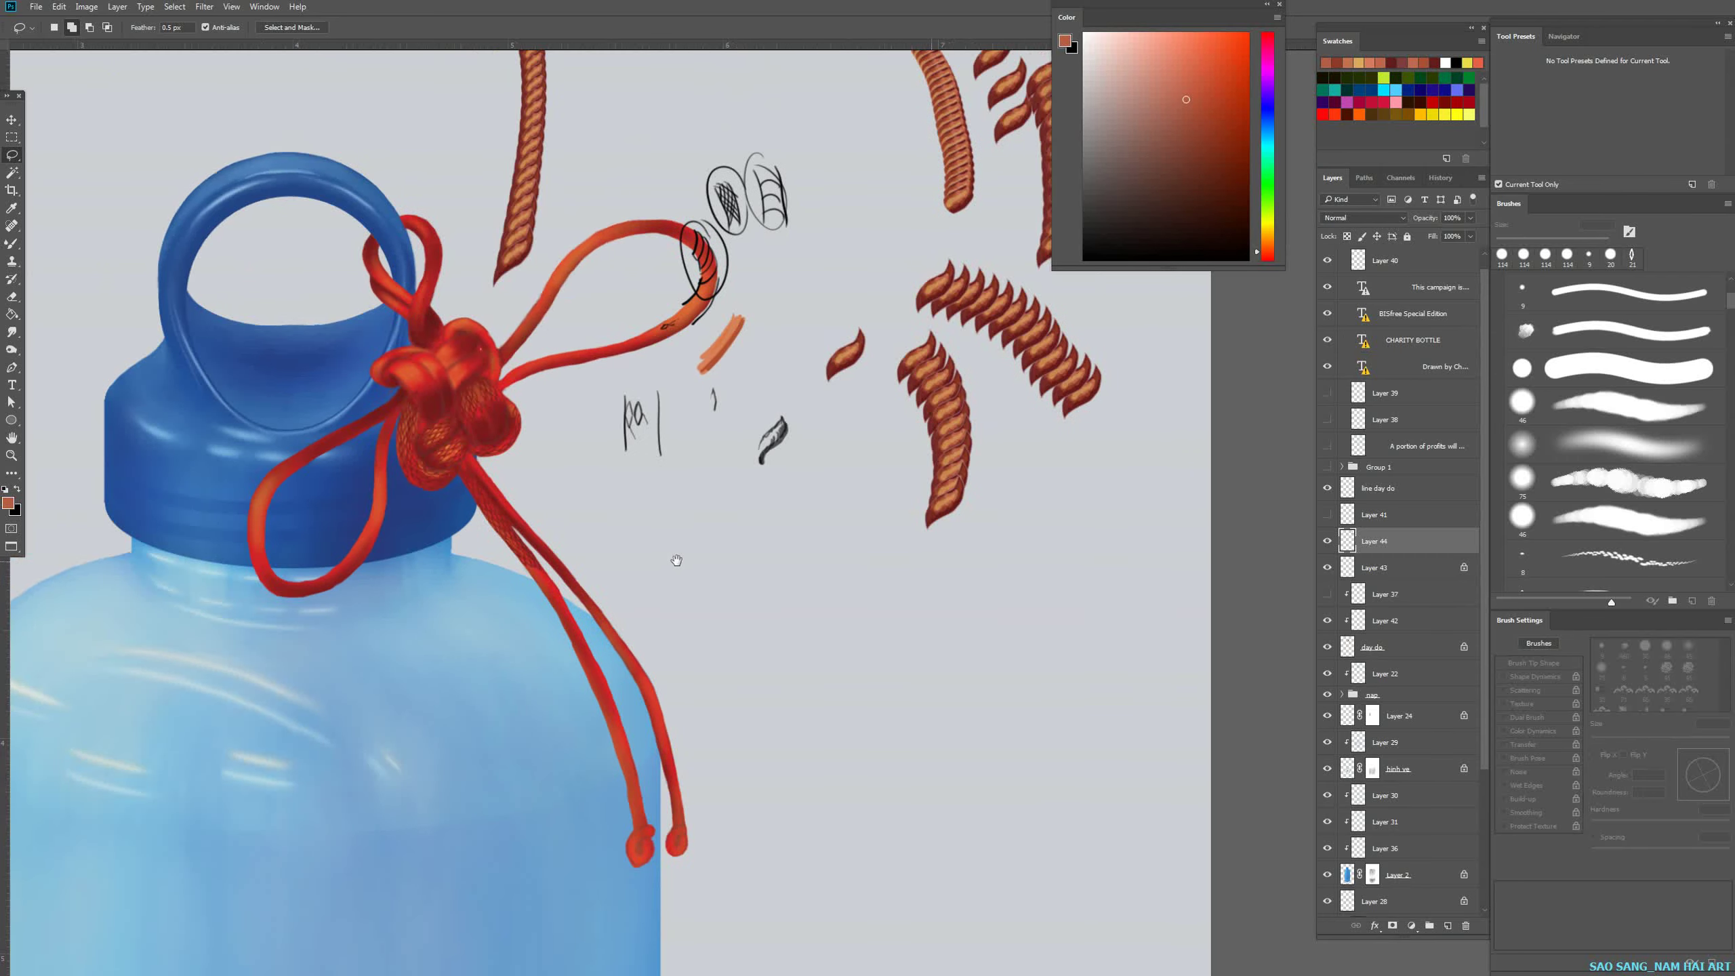